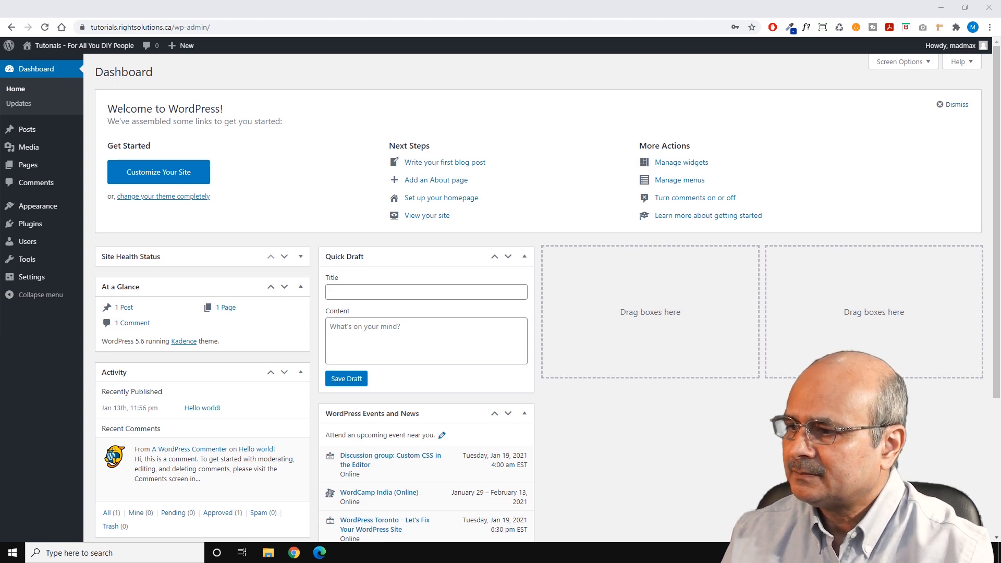
Search the plugin directory for "wpform", and install and activate Contact Form by WPForms
mouse_move(37, 225)
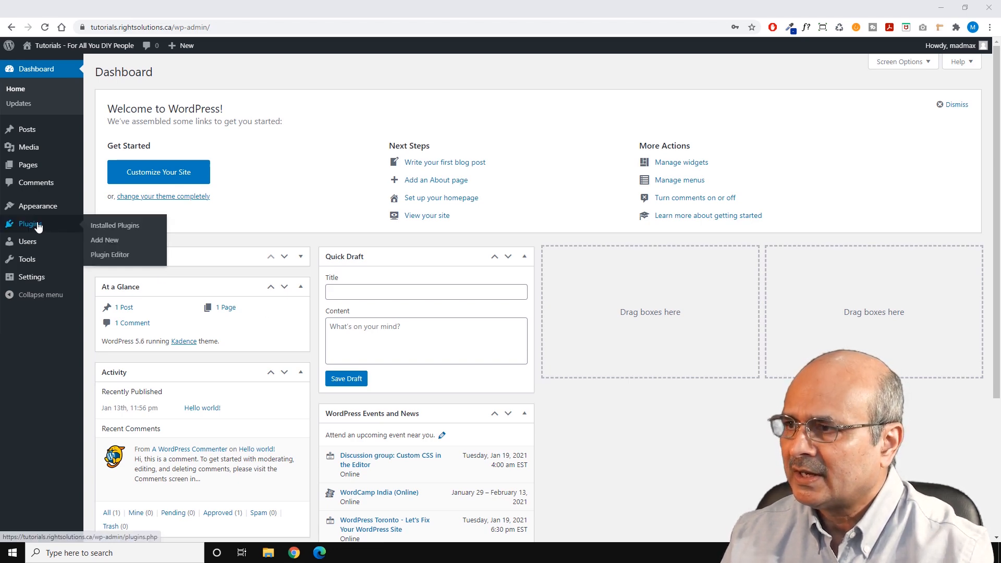
left_click(109, 244)
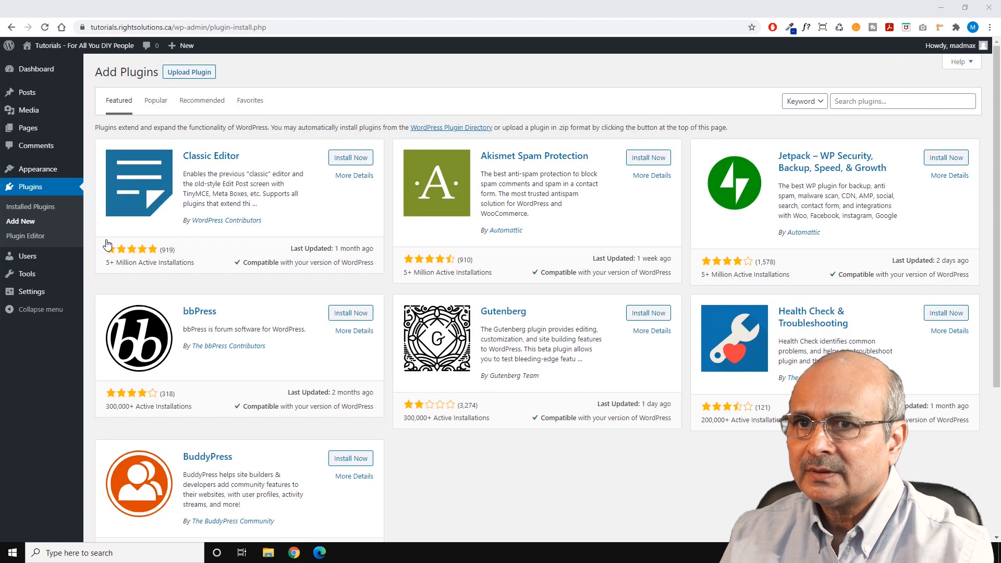
left_click(878, 100)
type("wp")
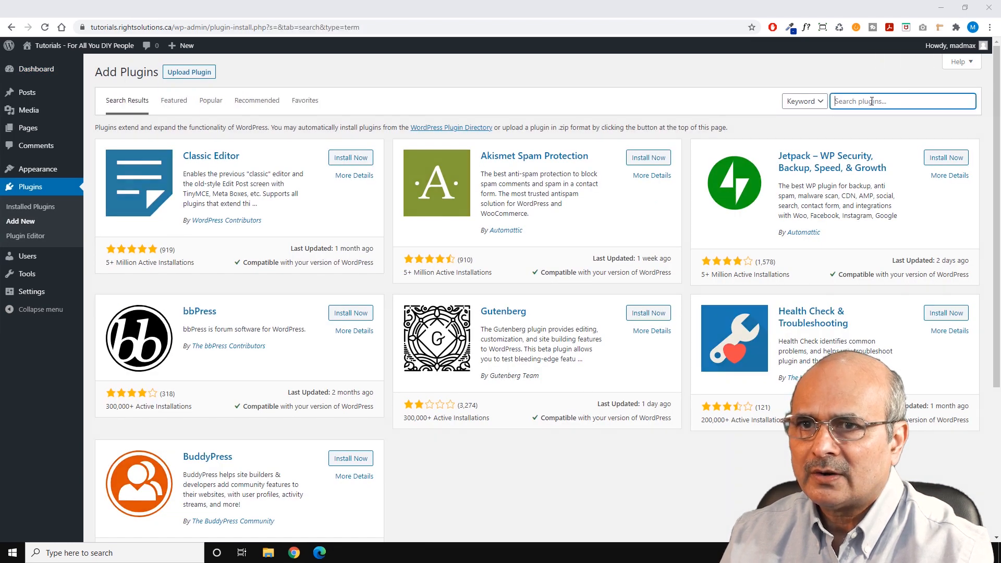
type("form")
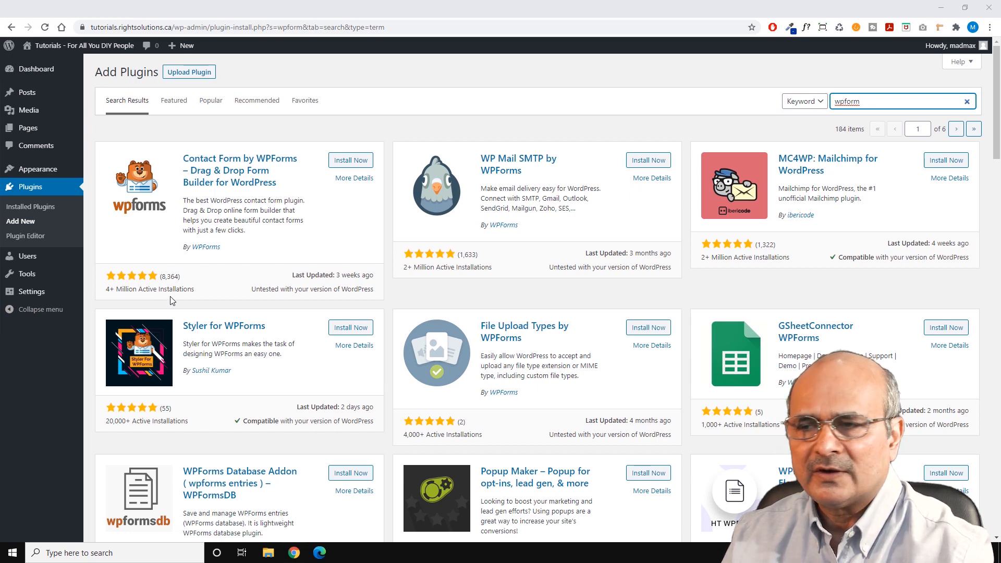
left_click(349, 161)
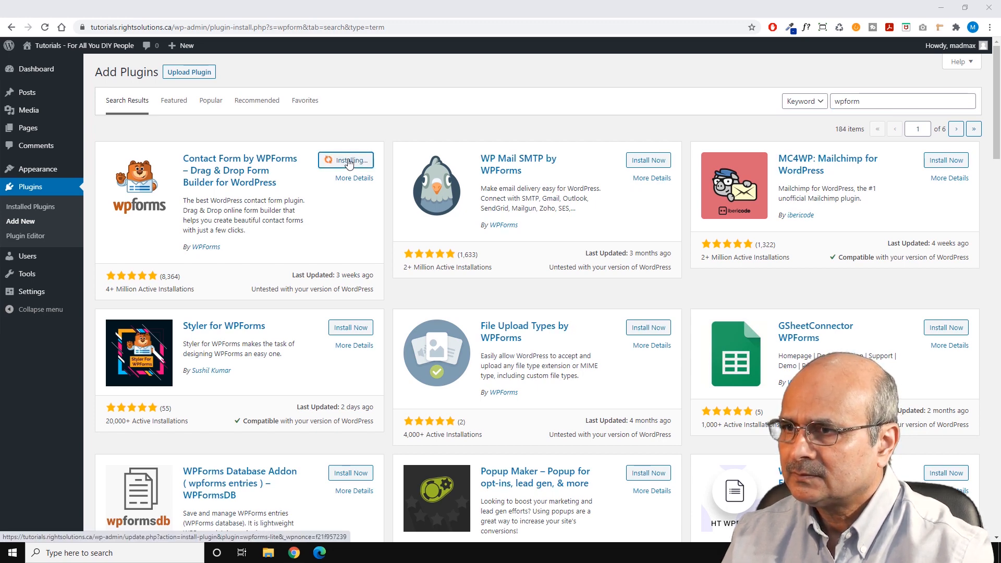
left_click(349, 162)
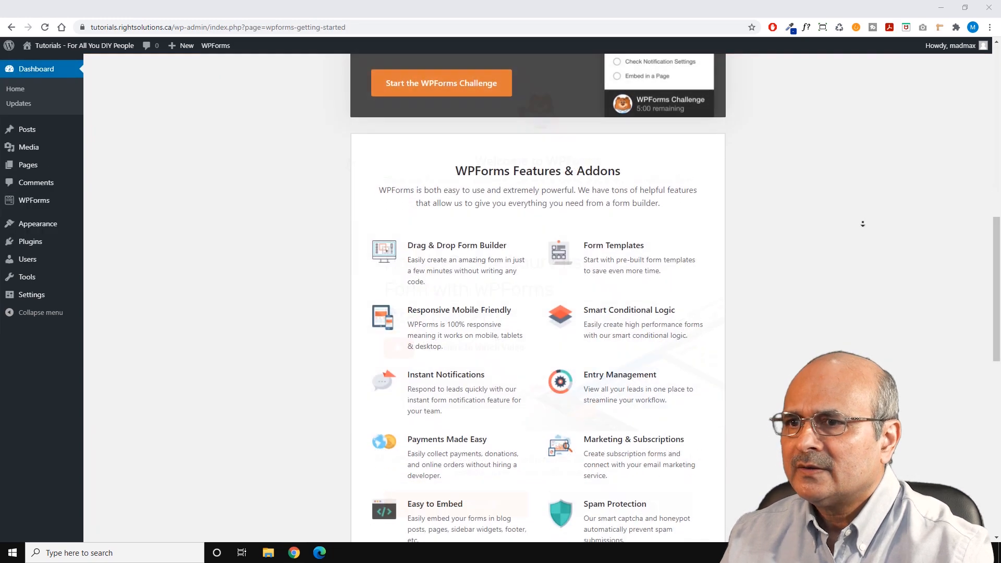
Review the WPForms features, Pro upgrade offer and full addon list on the welcome page and the WPForms website
scroll(863, 223, "down", 2)
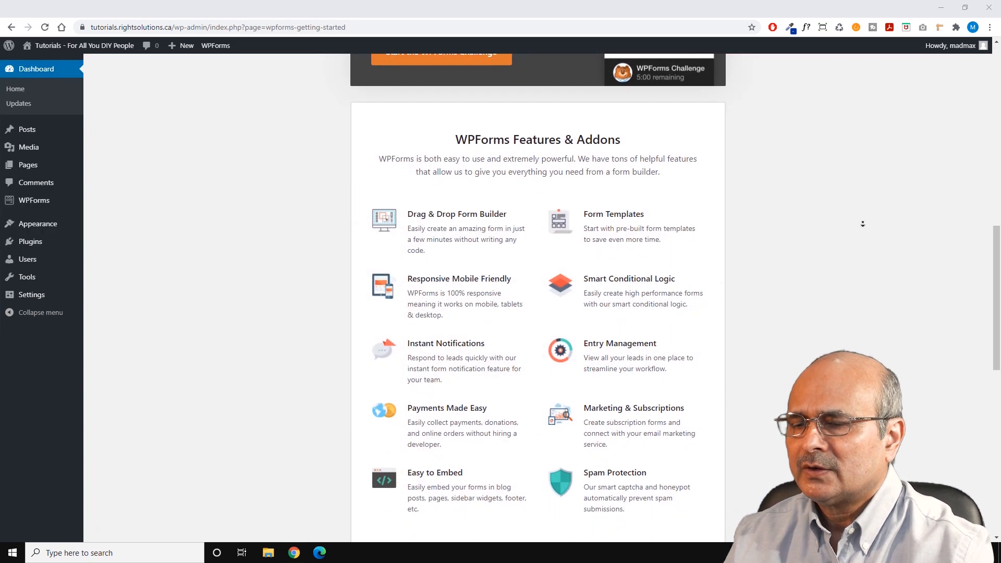
scroll(863, 222, "down", 2)
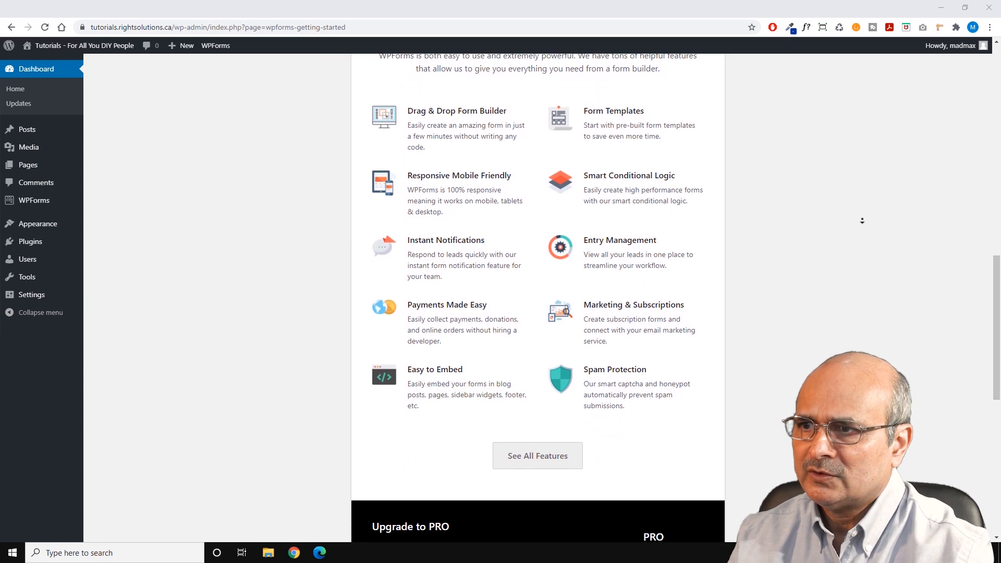
scroll(862, 220, "down", 2)
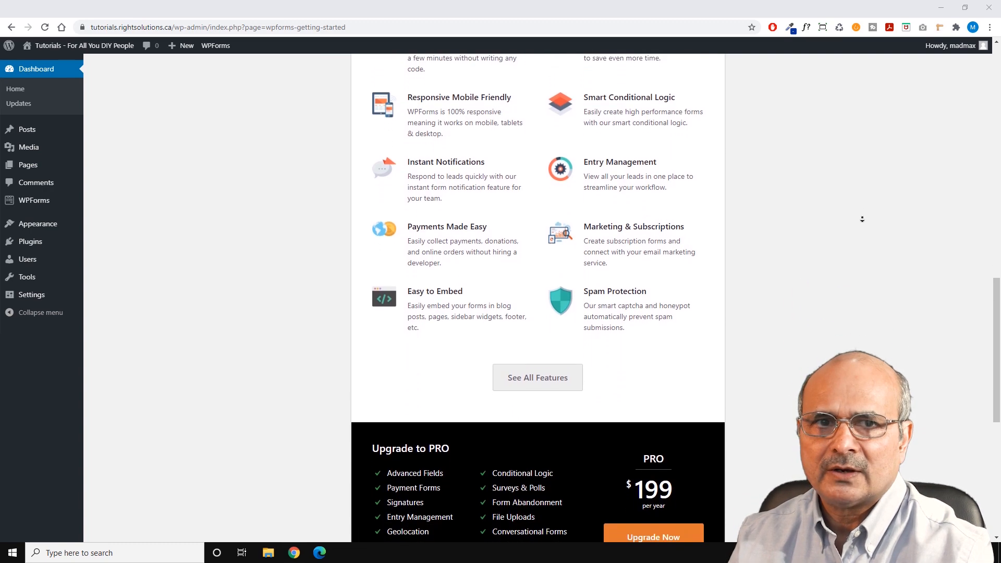
scroll(862, 219, "down", 2)
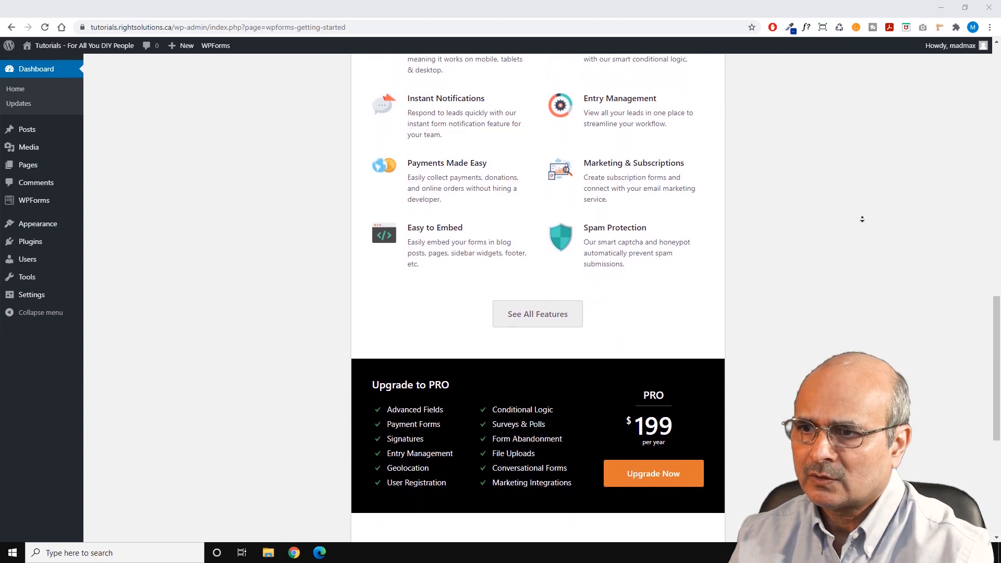
scroll(863, 220, "down", 2)
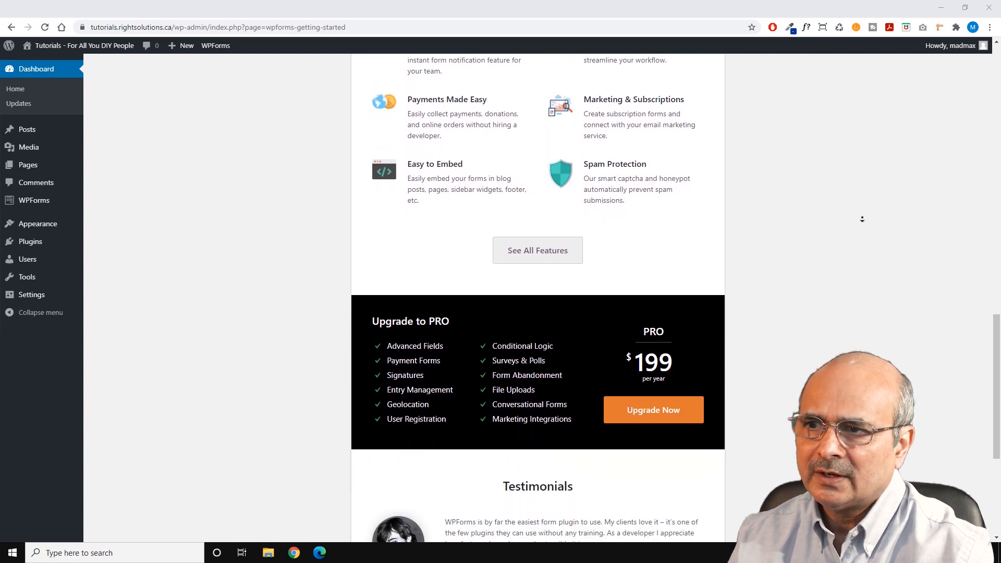
scroll(862, 220, "down", 1)
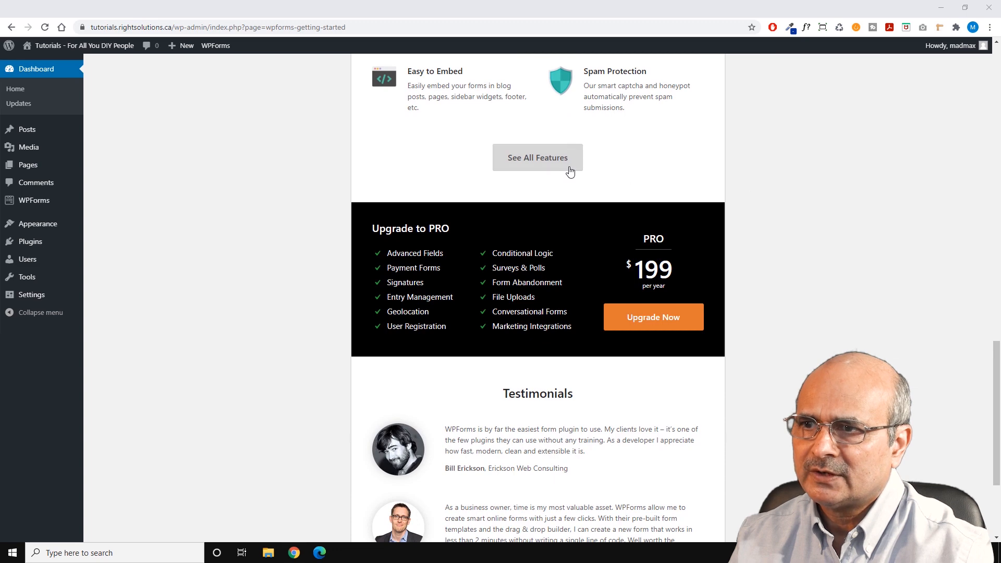
left_click(530, 160)
scroll(780, 210, "down", 3)
scroll(812, 216, "down", 1)
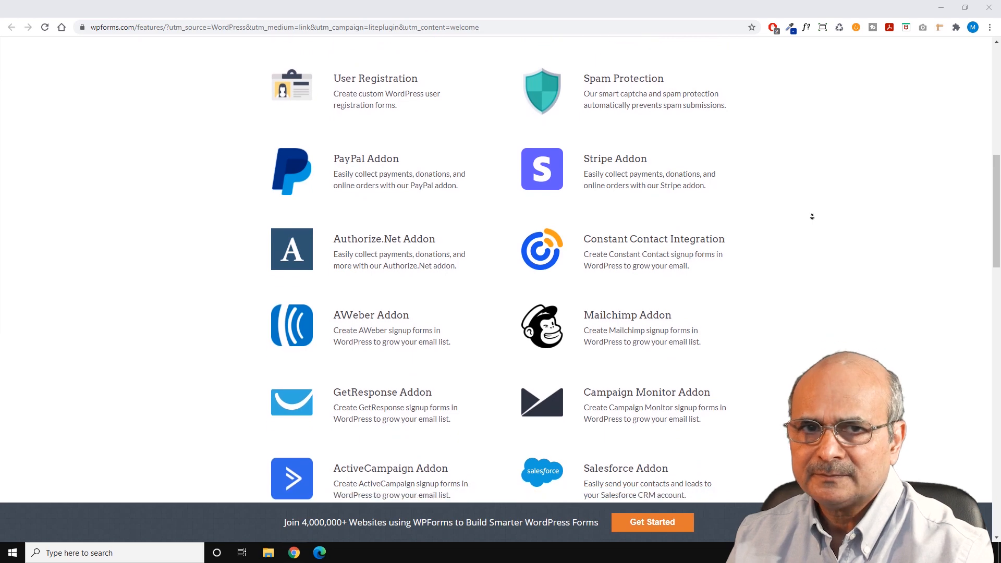
key("ctrl+w")
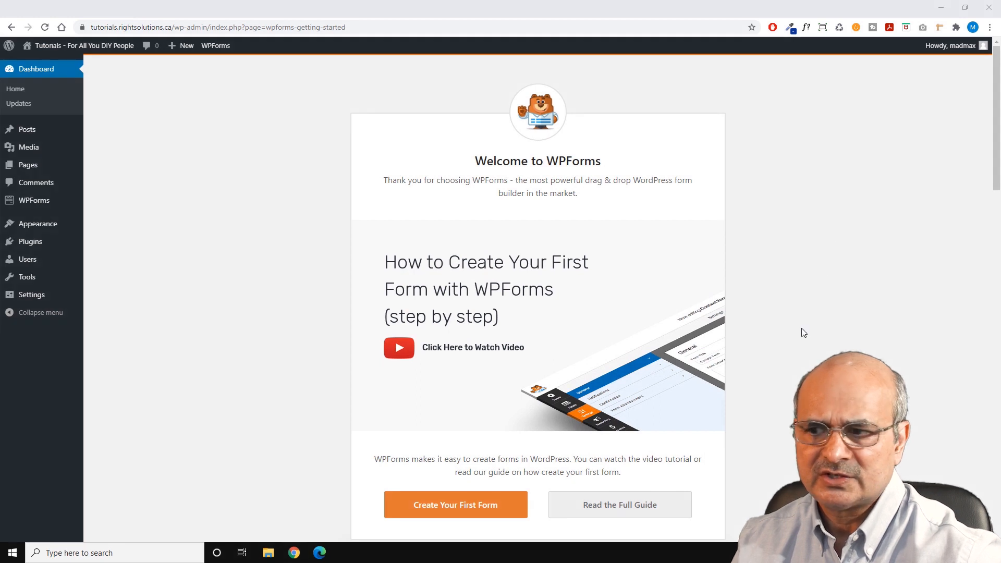
Create a new WPForms form named "Contact Us" from the Simple Contact Form template
left_click(453, 505)
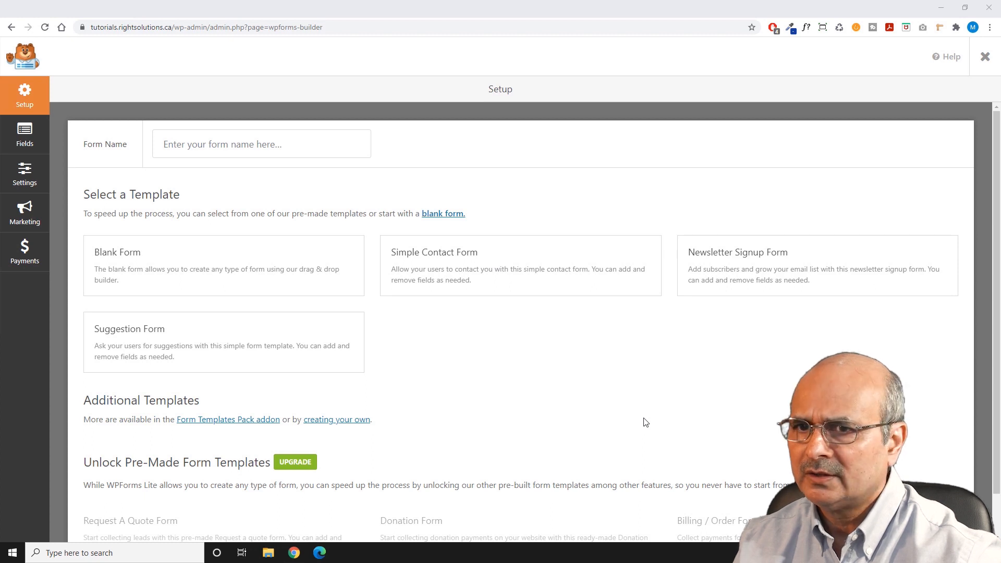
left_click(11, 27)
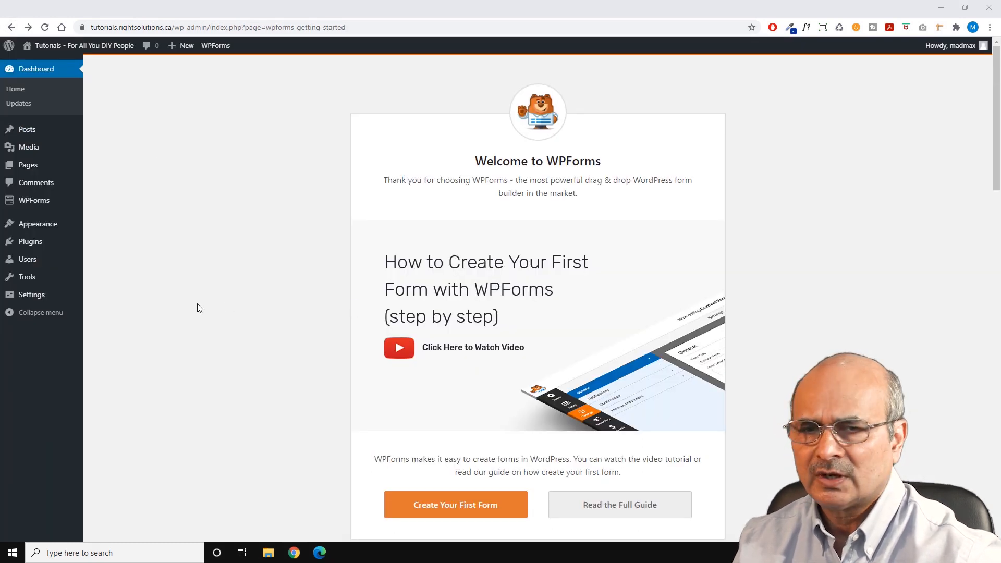
mouse_move(33, 202)
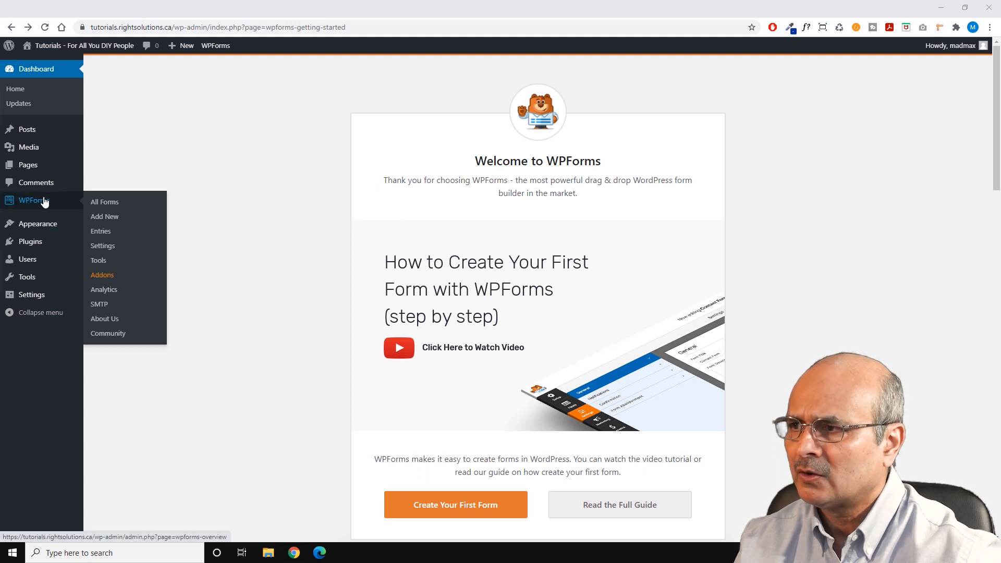
left_click(104, 218)
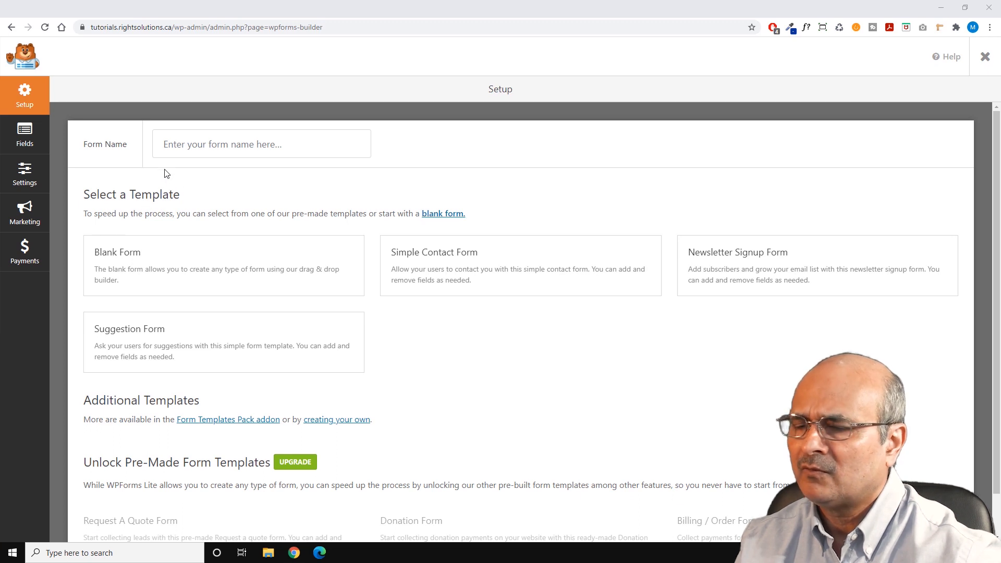
left_click(169, 144)
type("Contact Us")
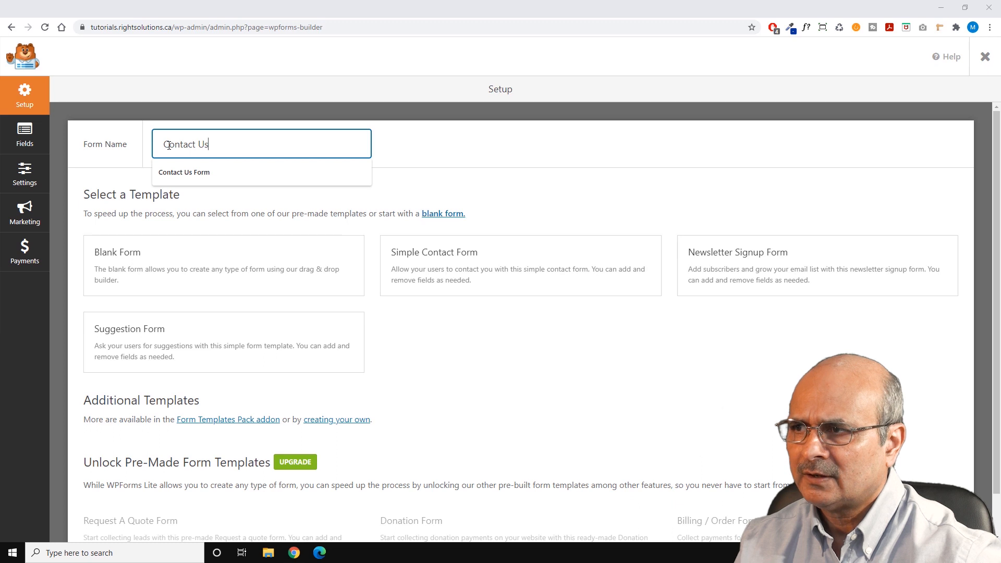
left_click(417, 154)
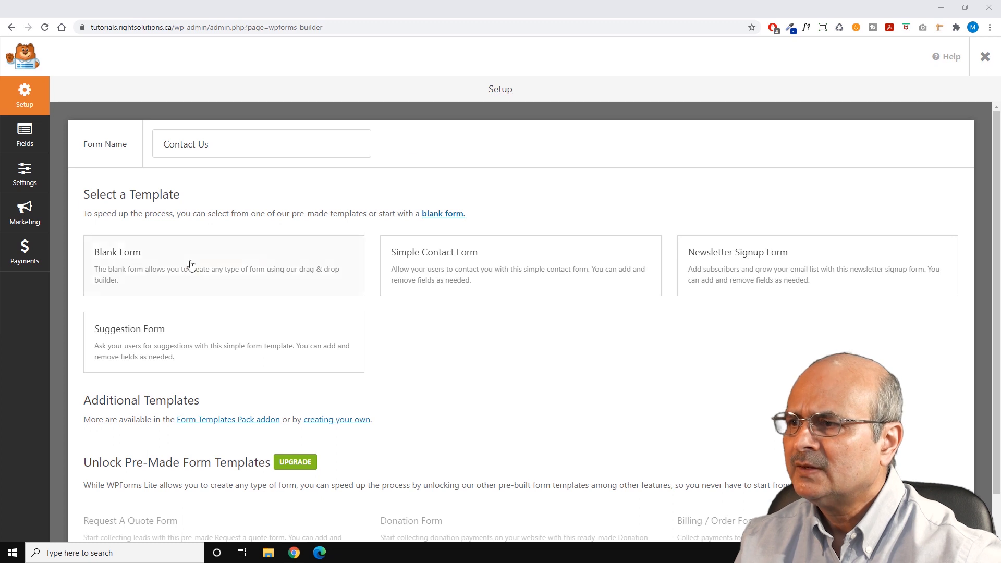
mouse_move(101, 269)
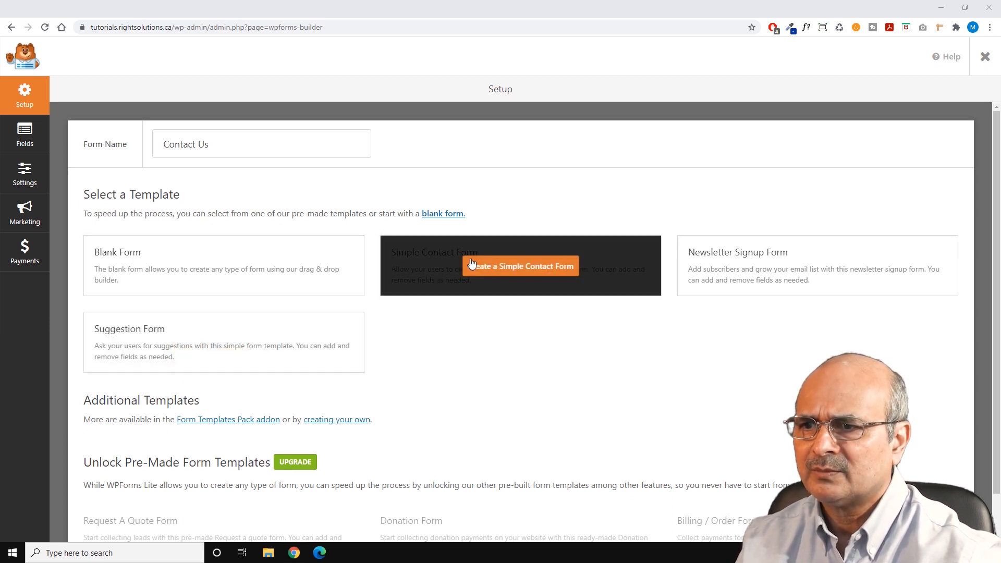
left_click(520, 266)
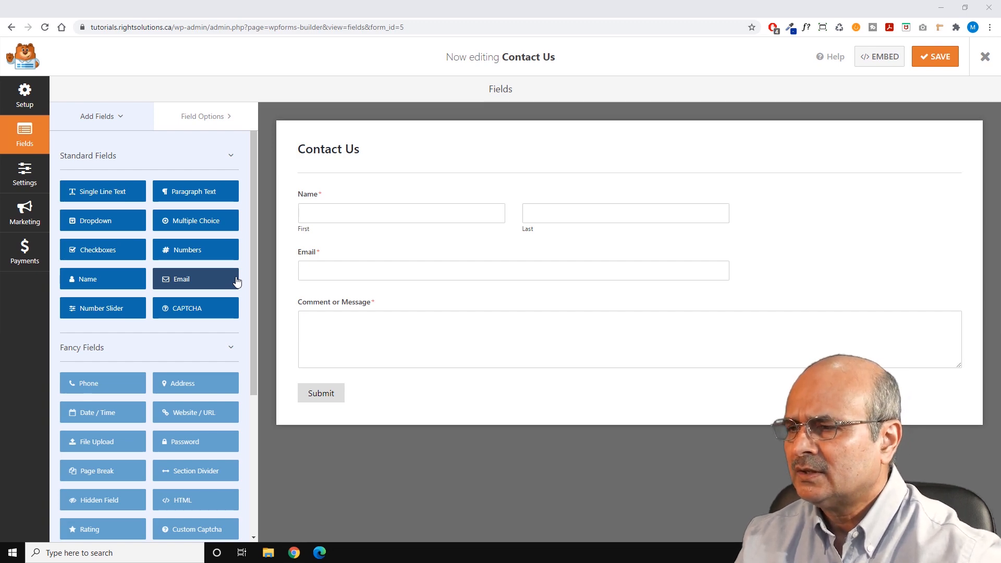
Try out adding a Single Line Text field above the Name field and delete it again
scroll(235, 283, "down", 3)
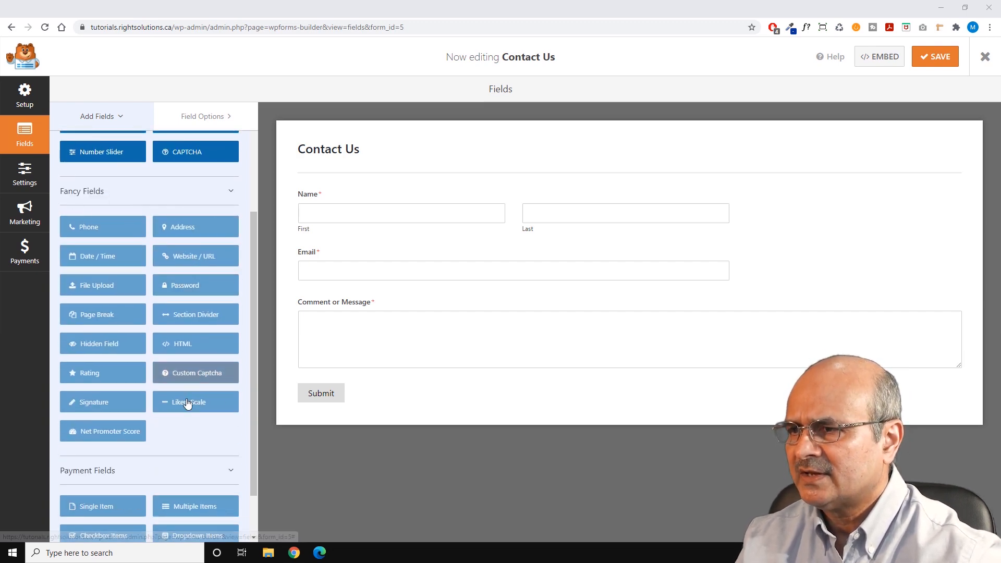
scroll(183, 417, "down", 1)
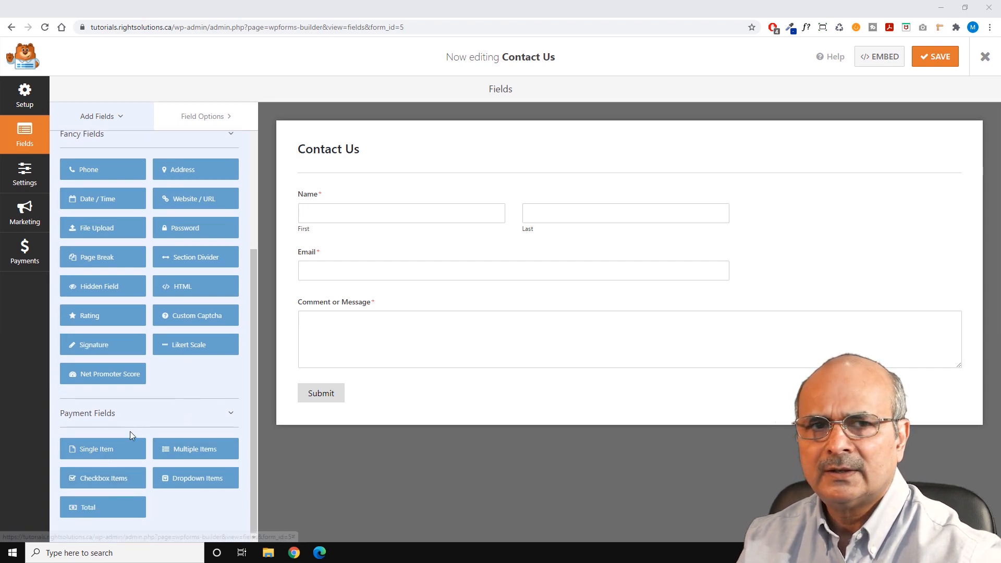
scroll(152, 409, "up", 4)
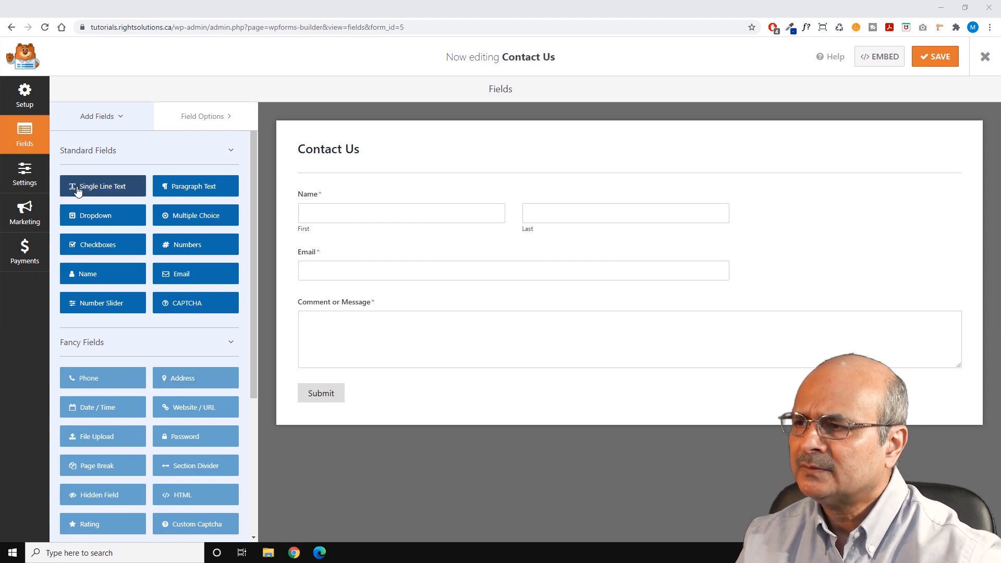
left_click_drag(85, 189, 335, 197)
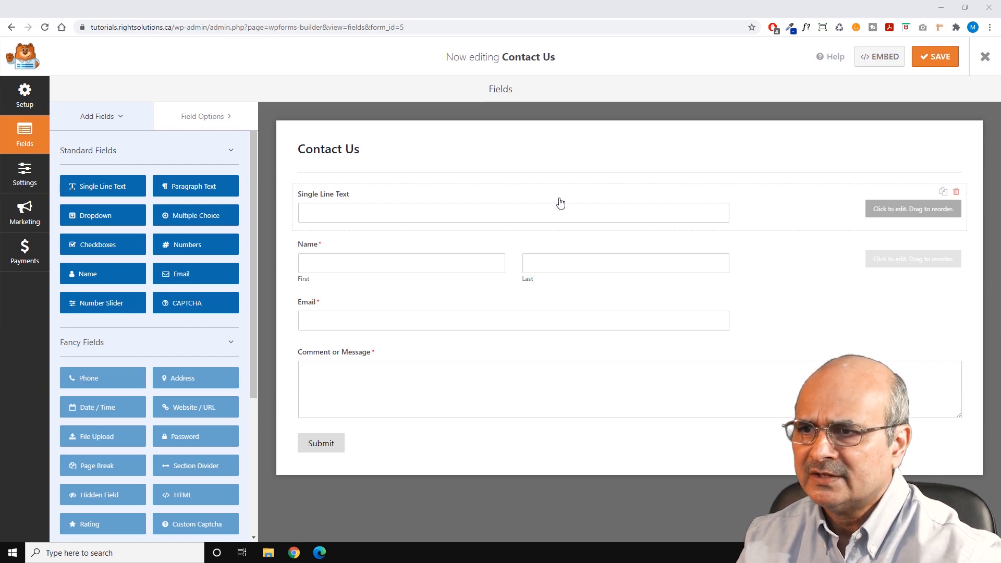
left_click(956, 192)
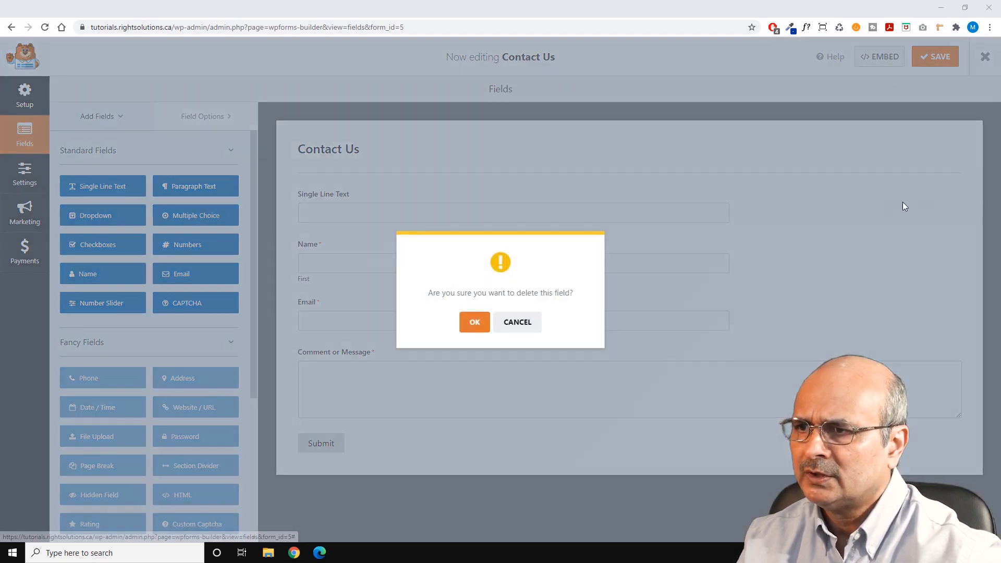
left_click(473, 321)
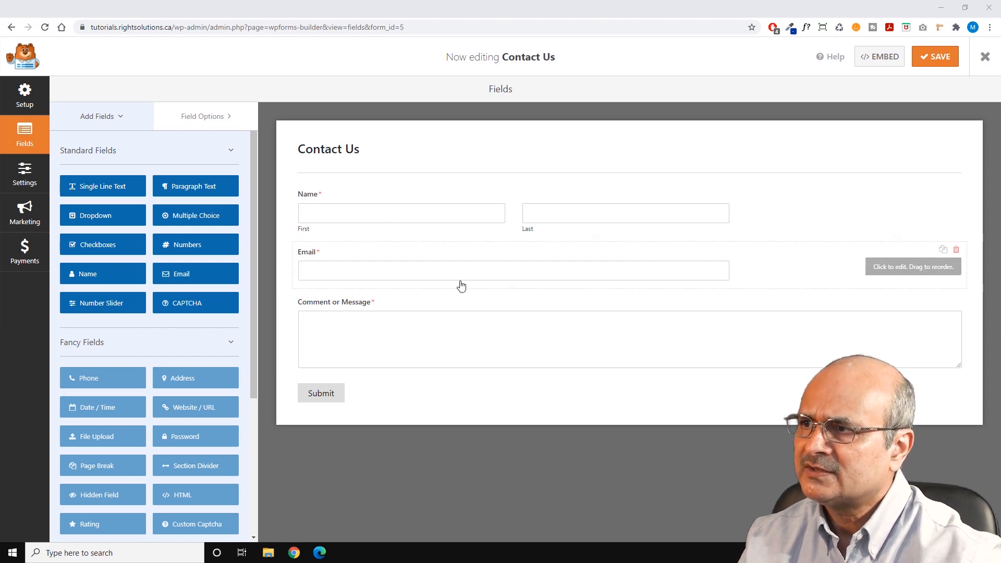
Try the Simple and First Middle Last formats on the Name field and return it to First Last
left_click(193, 116)
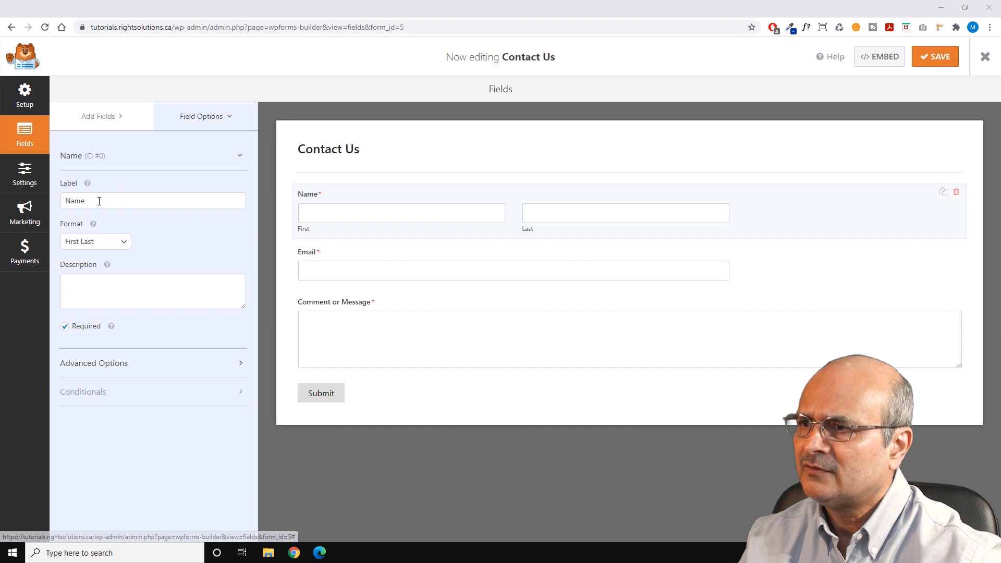
left_click(120, 243)
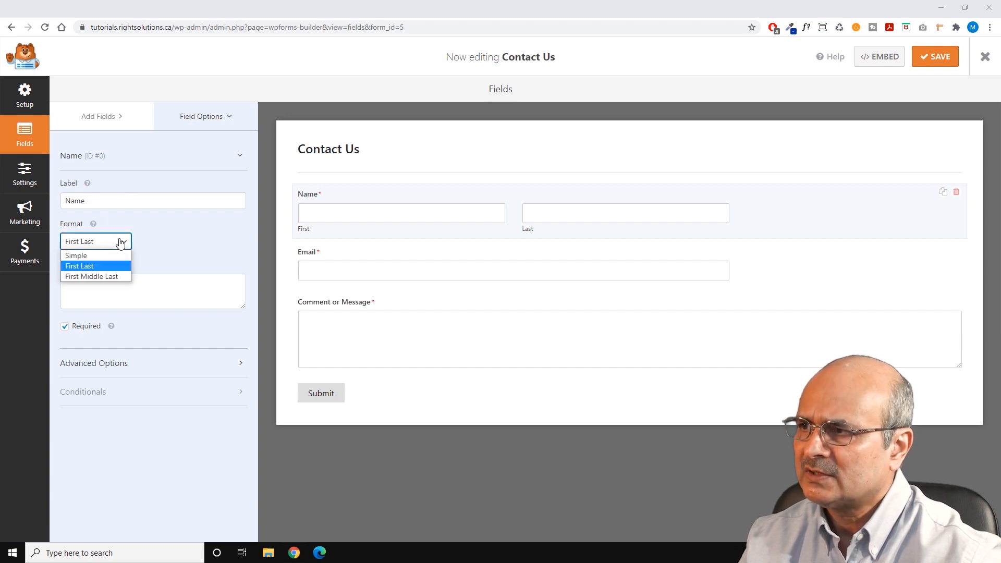
left_click(93, 257)
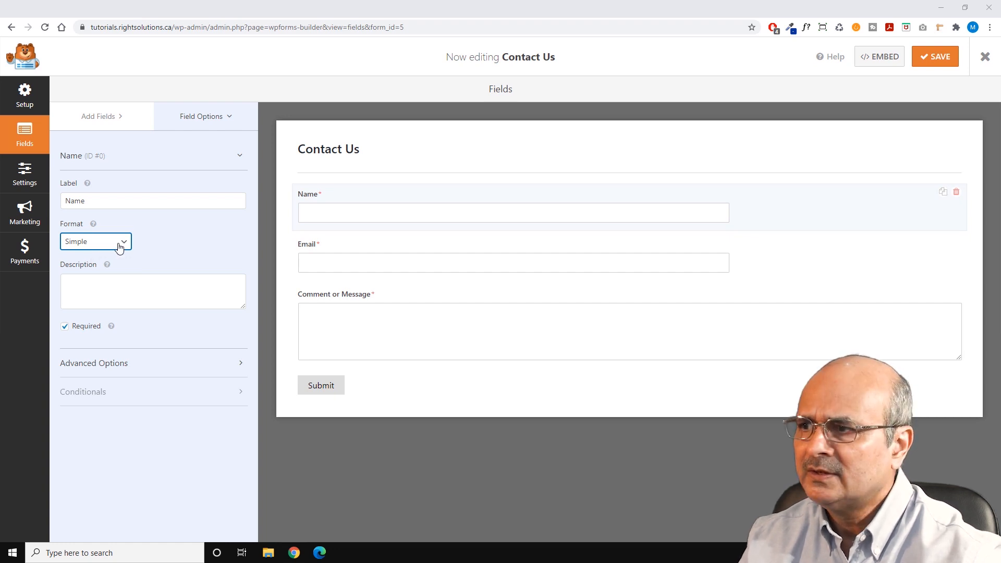
left_click(119, 247)
left_click(90, 265)
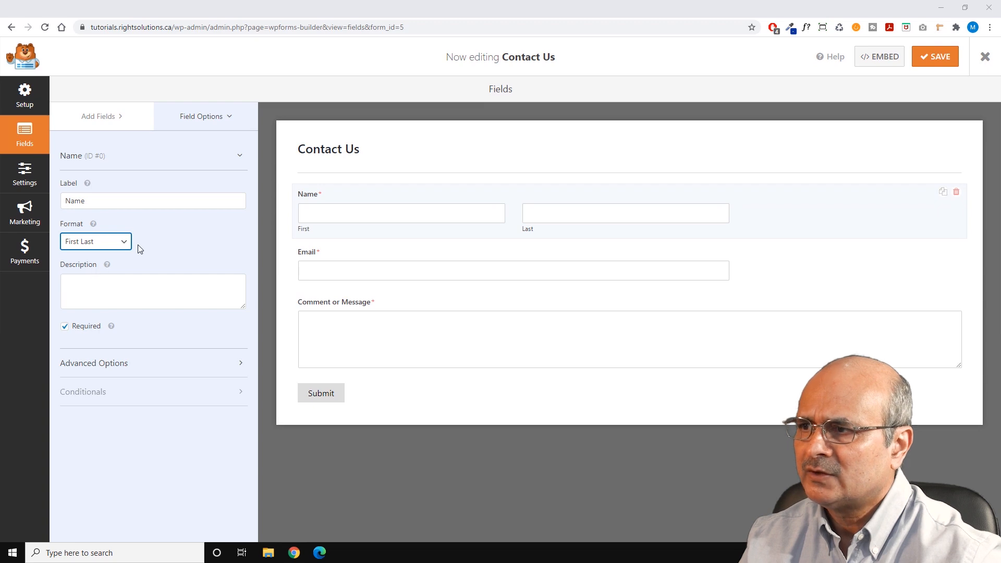
left_click(128, 246)
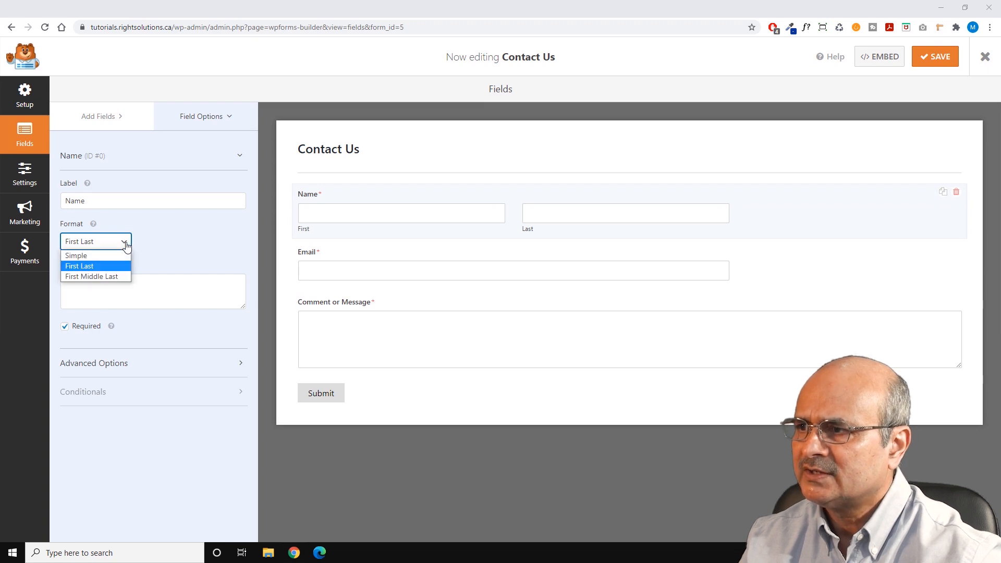
left_click(103, 277)
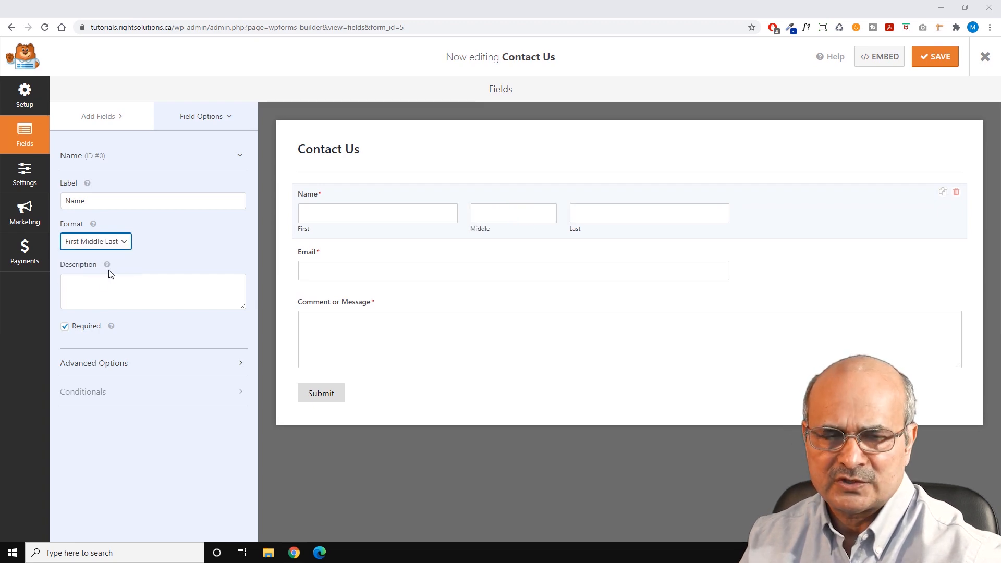
left_click(123, 246)
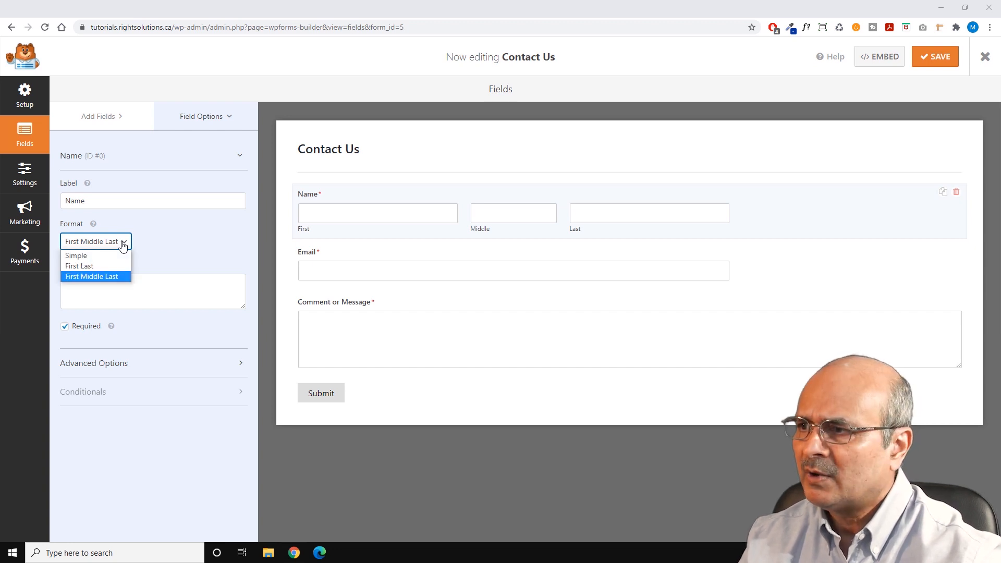
left_click(85, 267)
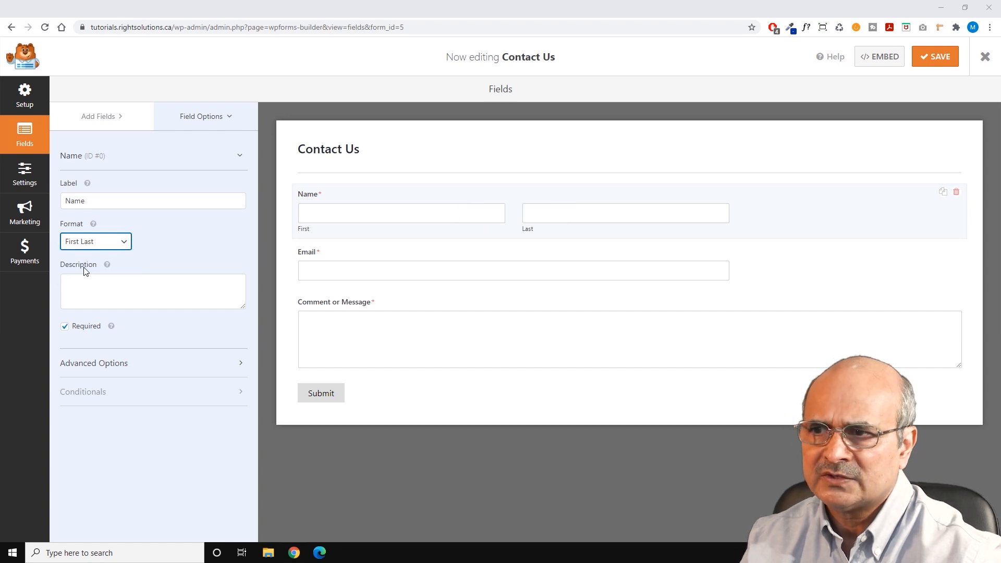
Try switching the Name field's Required setting off and back on, leaving its description empty
left_click(81, 282)
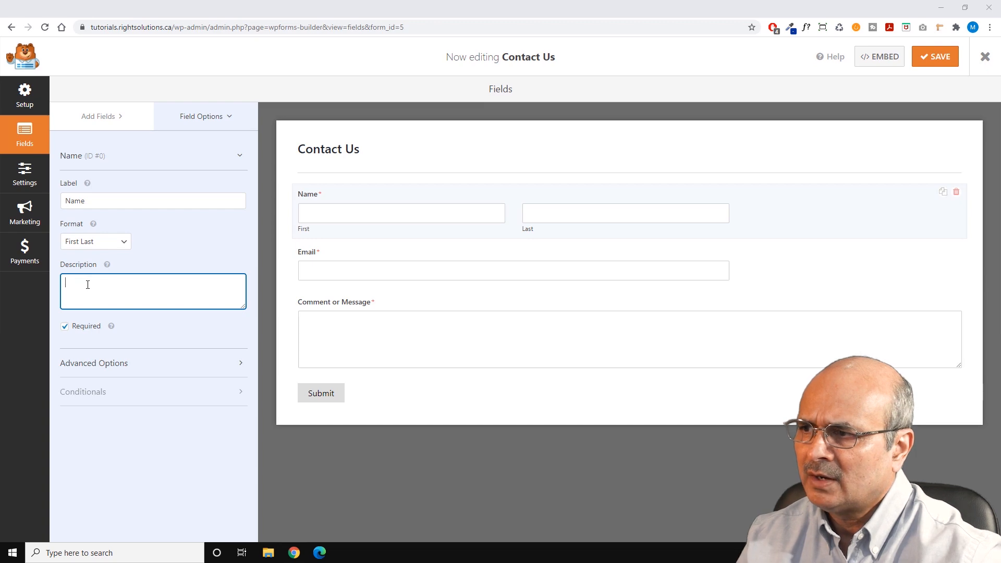
left_click(205, 243)
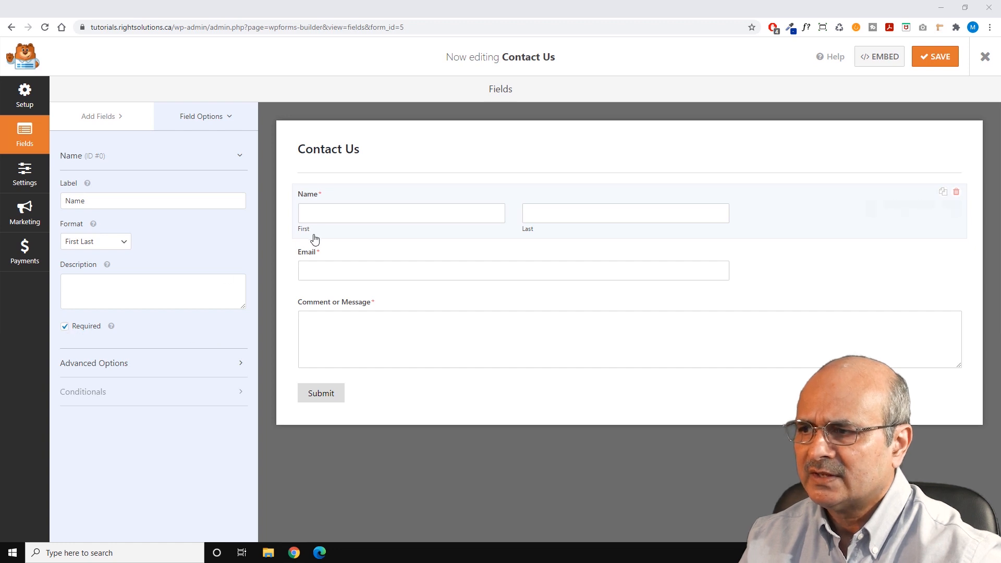
left_click(65, 327)
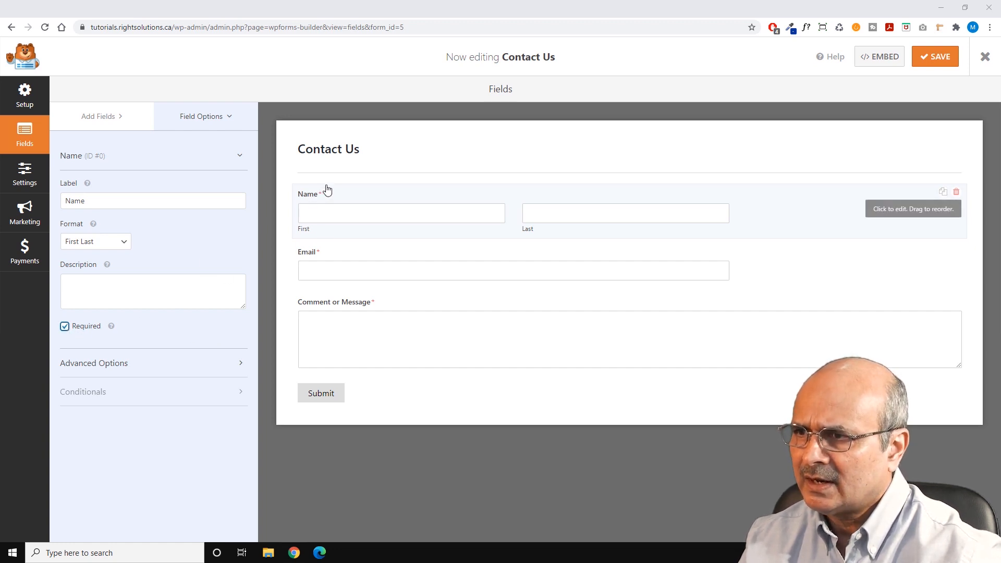
left_click(64, 328)
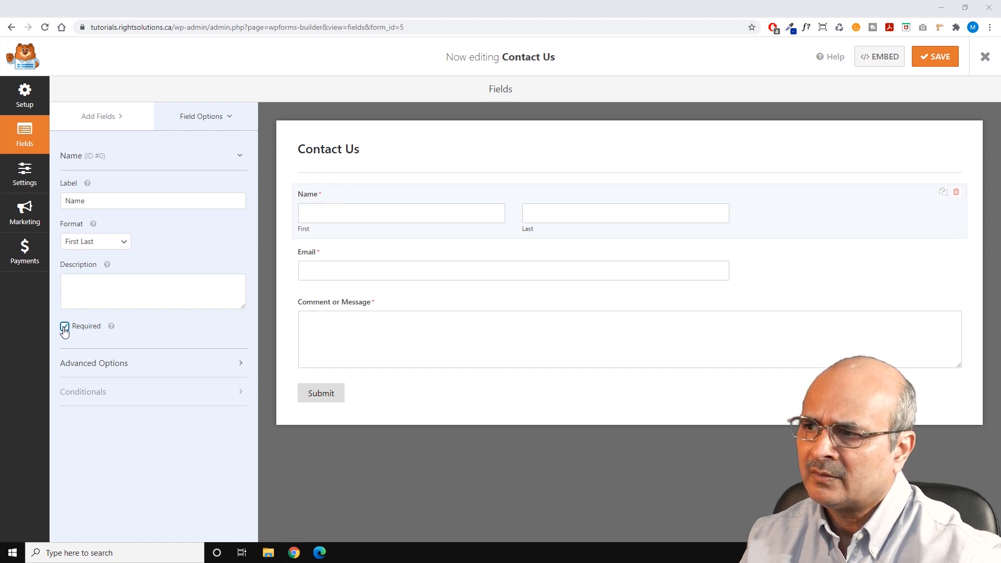
left_click(234, 361)
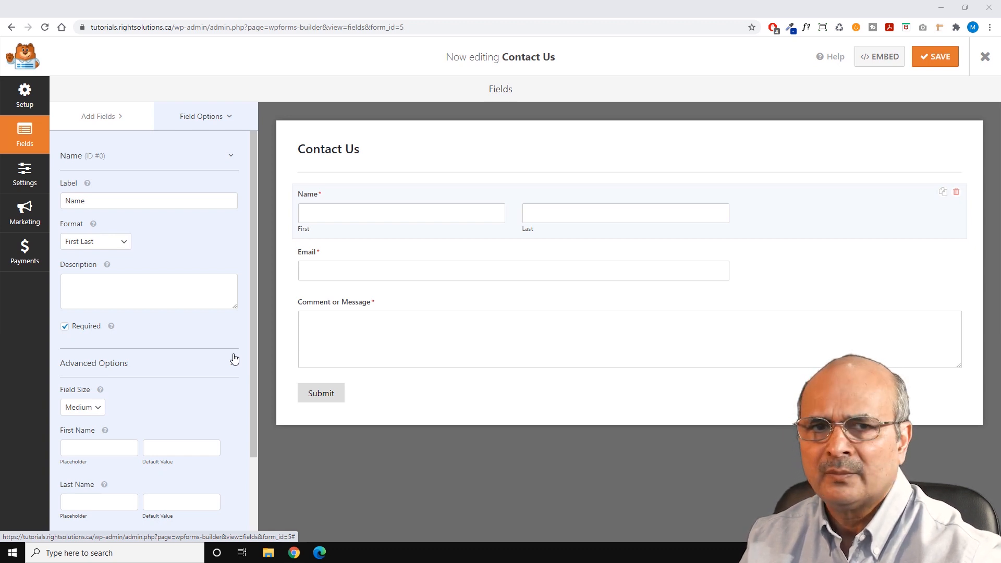
left_click(234, 358)
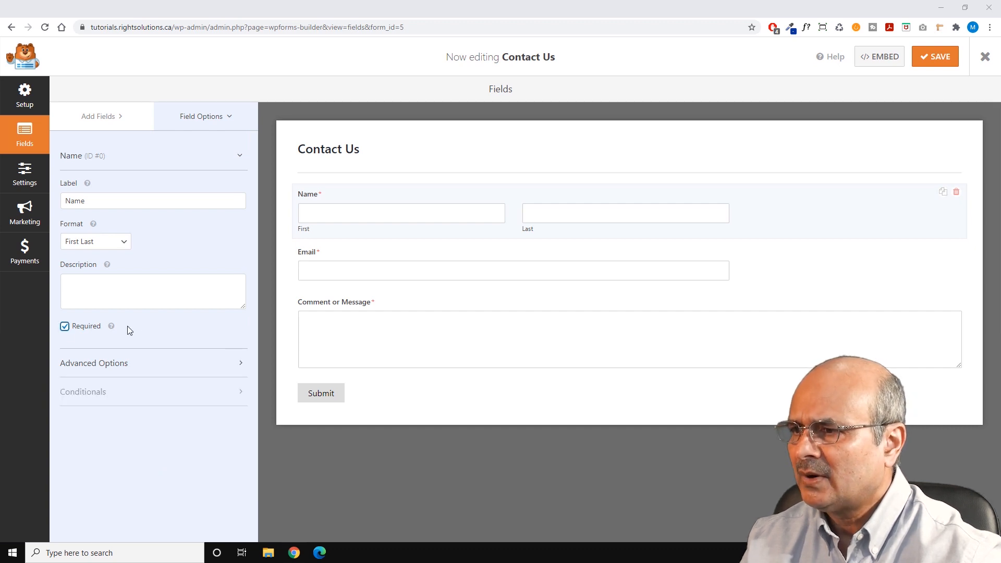
Try the Small and Large field sizes in the Name field's advanced options and return to Medium
left_click(239, 366)
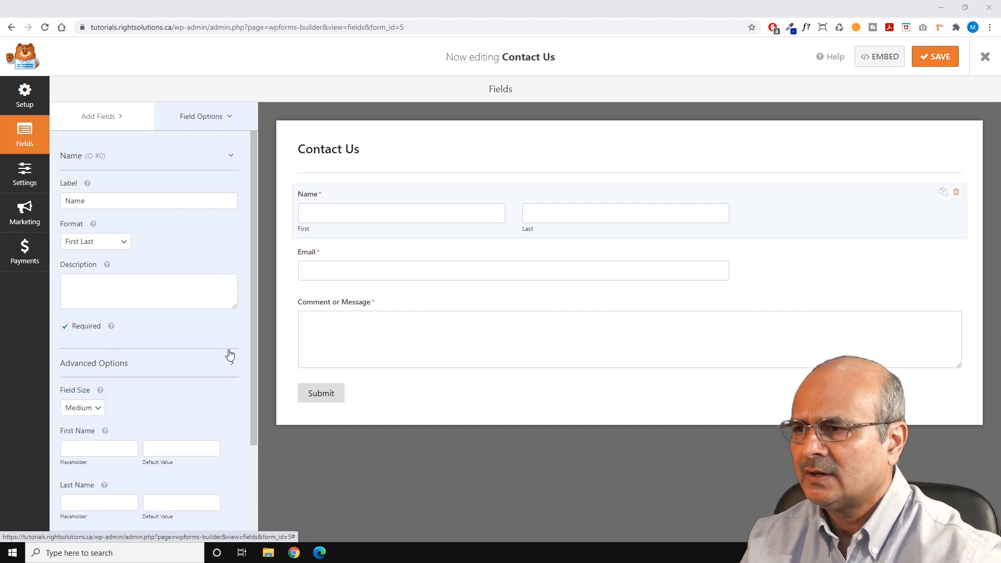
scroll(220, 321, "down", 3)
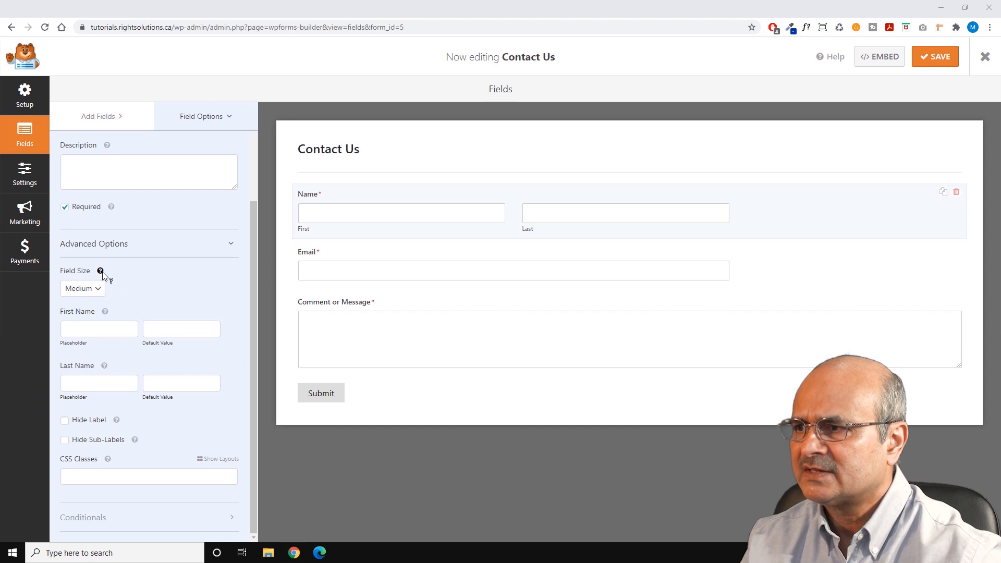
left_click(96, 288)
left_click(73, 303)
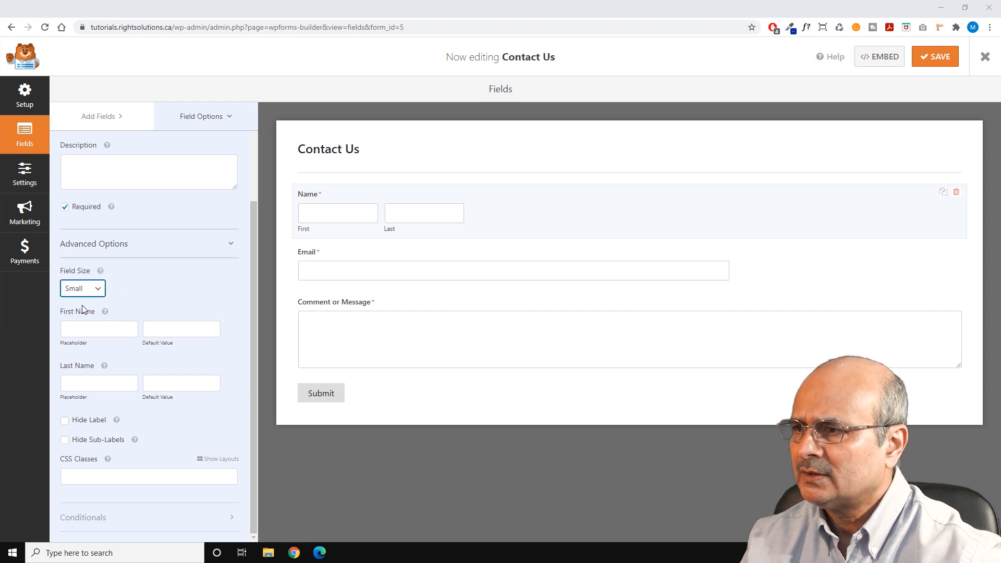
left_click(97, 290)
left_click(89, 314)
left_click(98, 288)
left_click(89, 322)
left_click(98, 289)
left_click(90, 313)
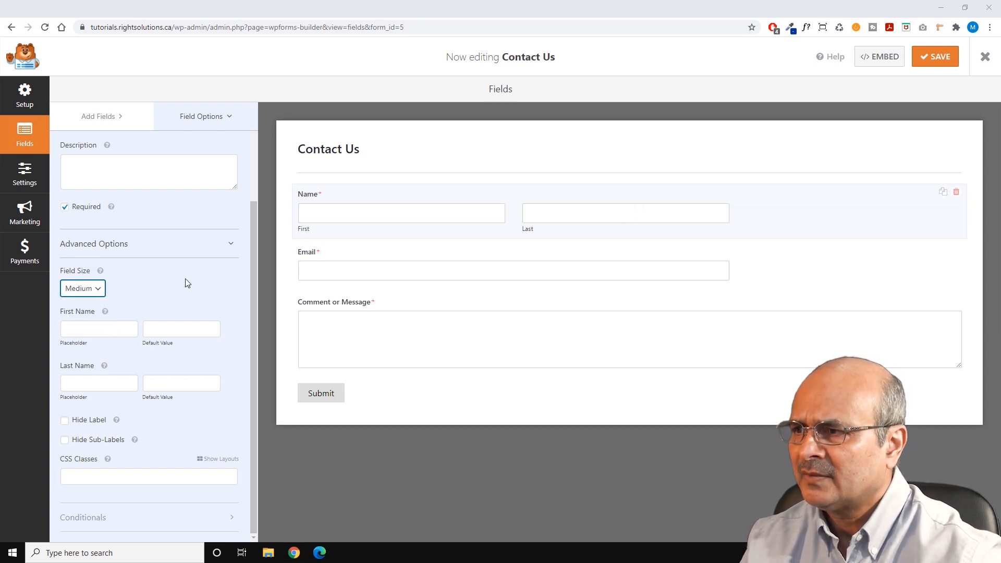
Set the Name field's placeholders to "First name" for the first name and "Last name" for the last name
left_click(73, 329)
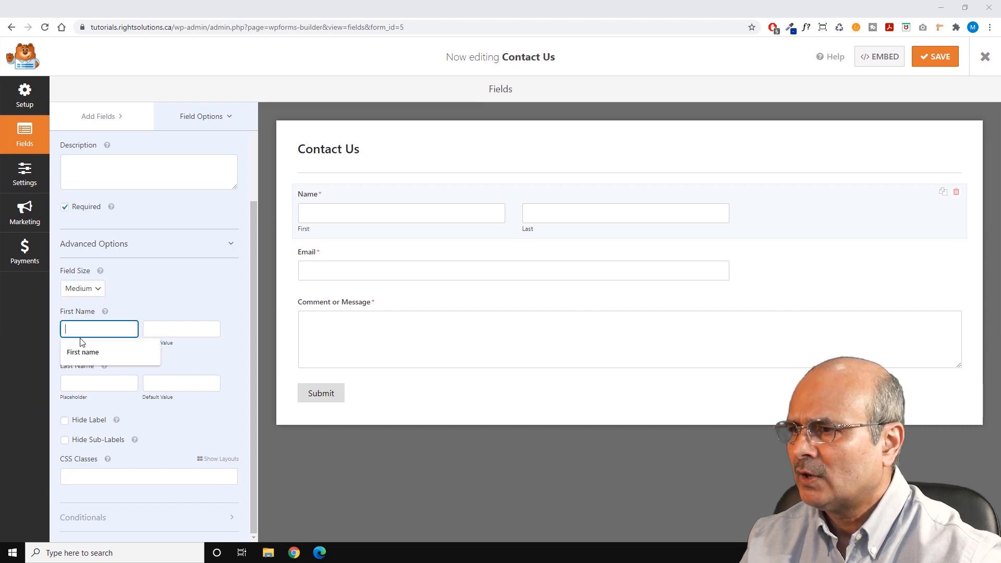
left_click(77, 355)
left_click(94, 383)
left_click(85, 400)
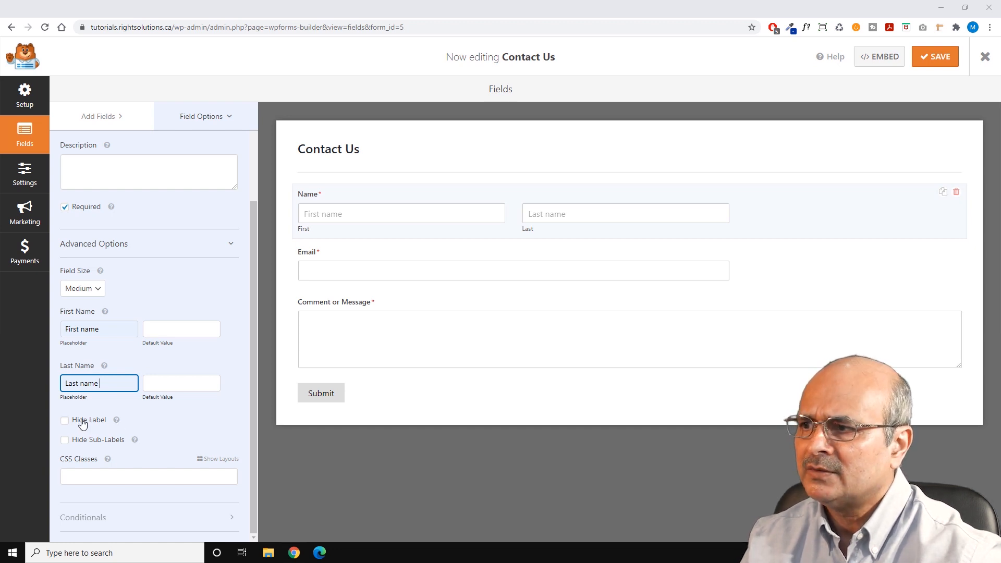
Try hiding the Name field's label, show it again, and hide its First and Last sub-labels instead
left_click(65, 421)
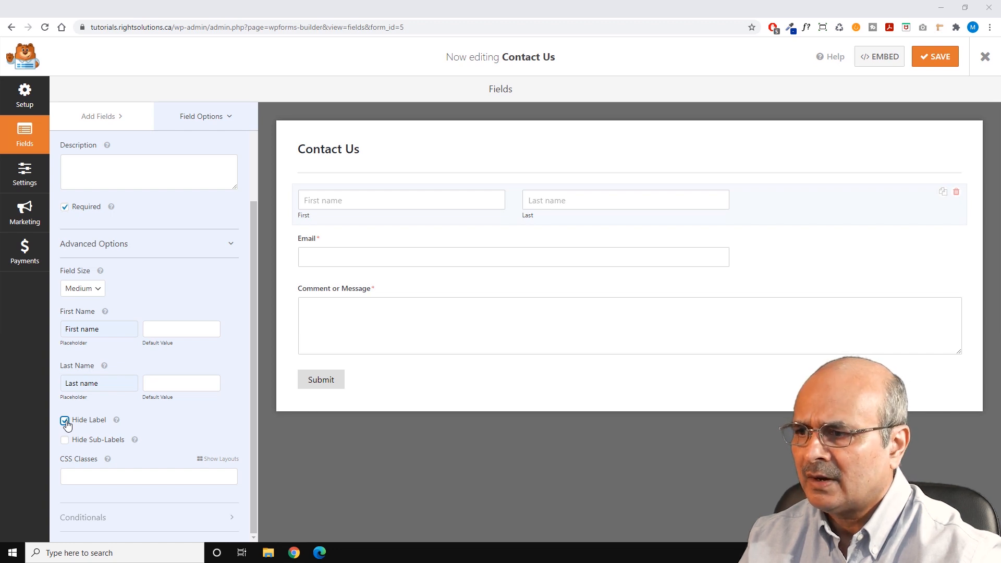
left_click(65, 421)
left_click(64, 440)
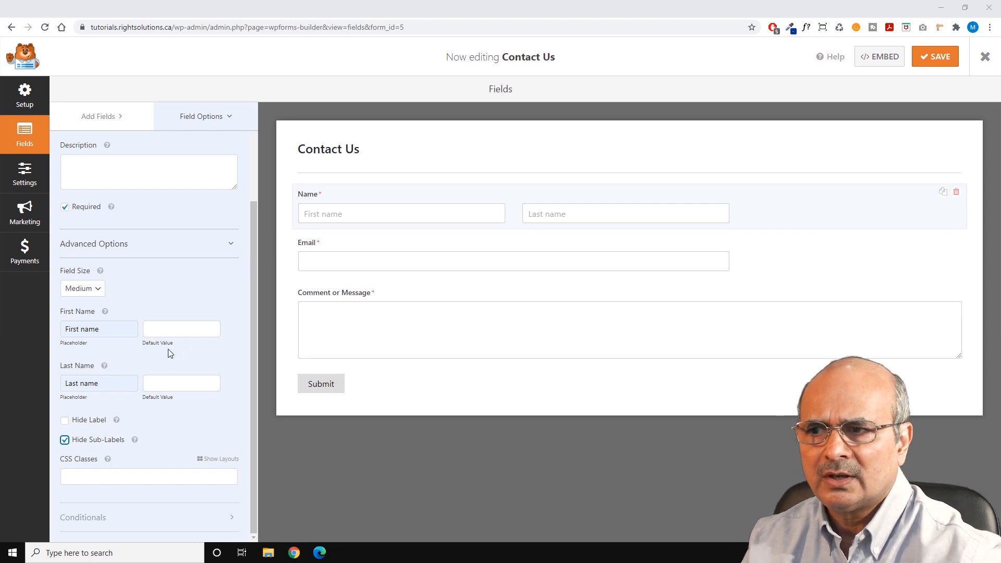
left_click(228, 242)
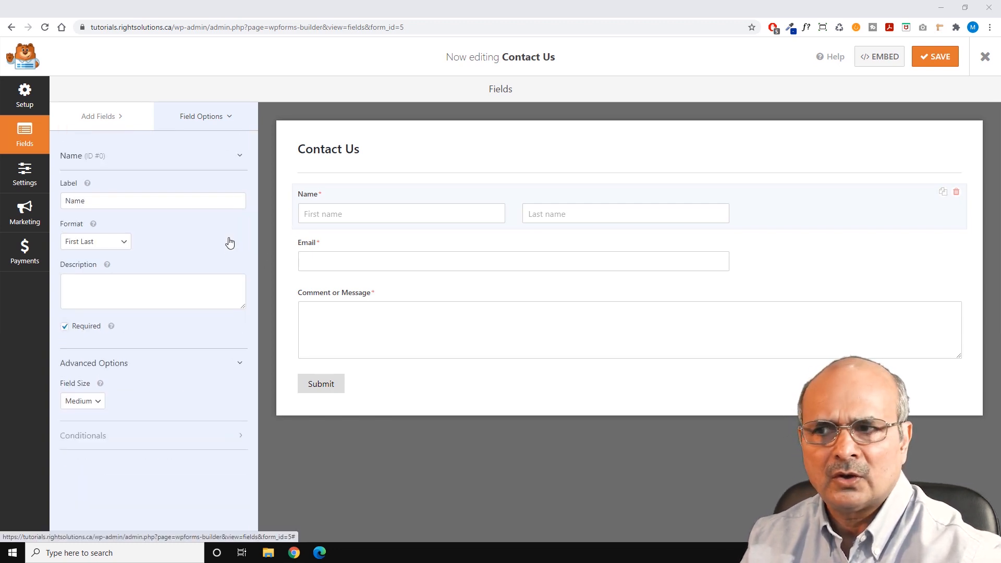
Check whether conditional logic is available for the Name field and dismiss the Pro upgrade offer
left_click(240, 391)
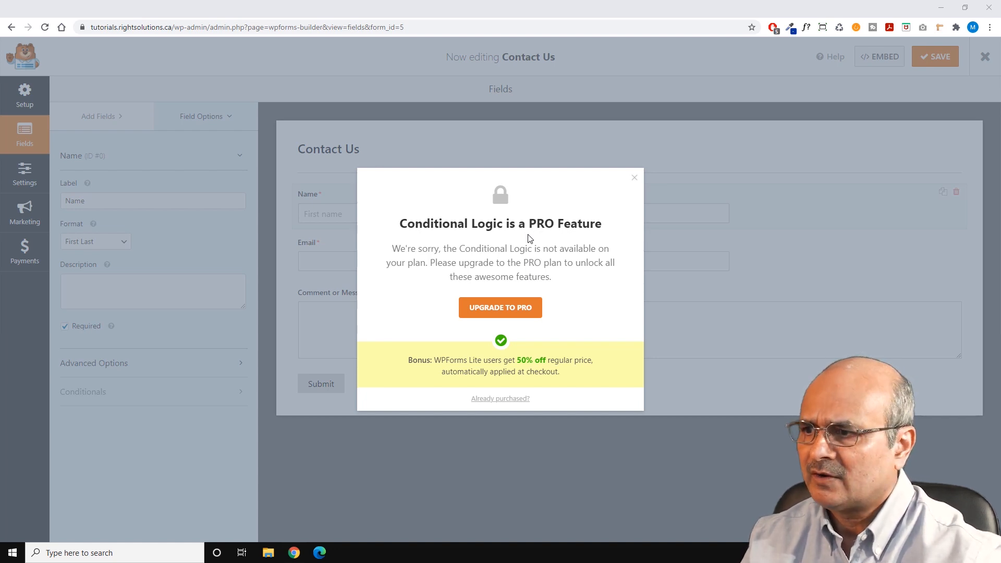
left_click(635, 178)
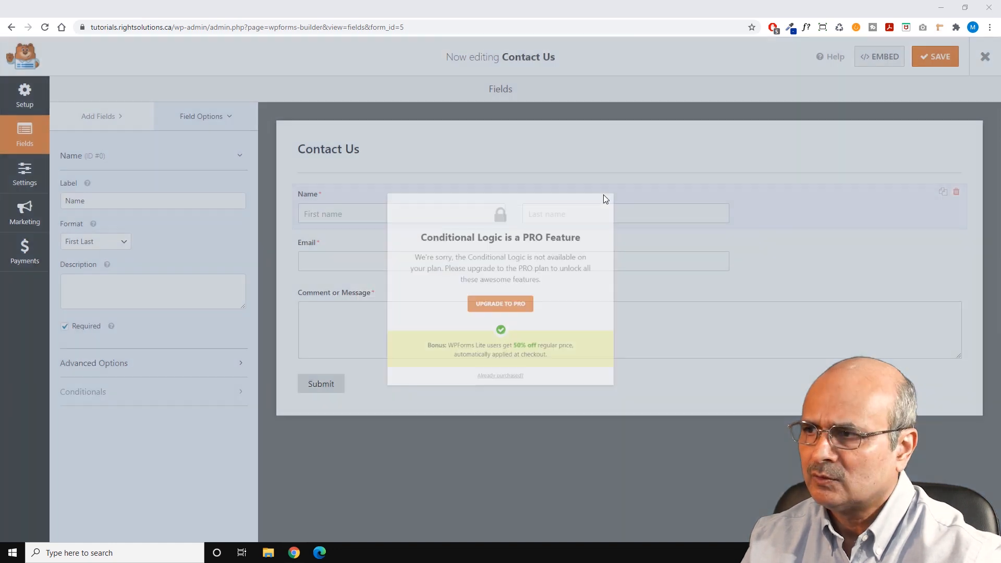
left_click(84, 263)
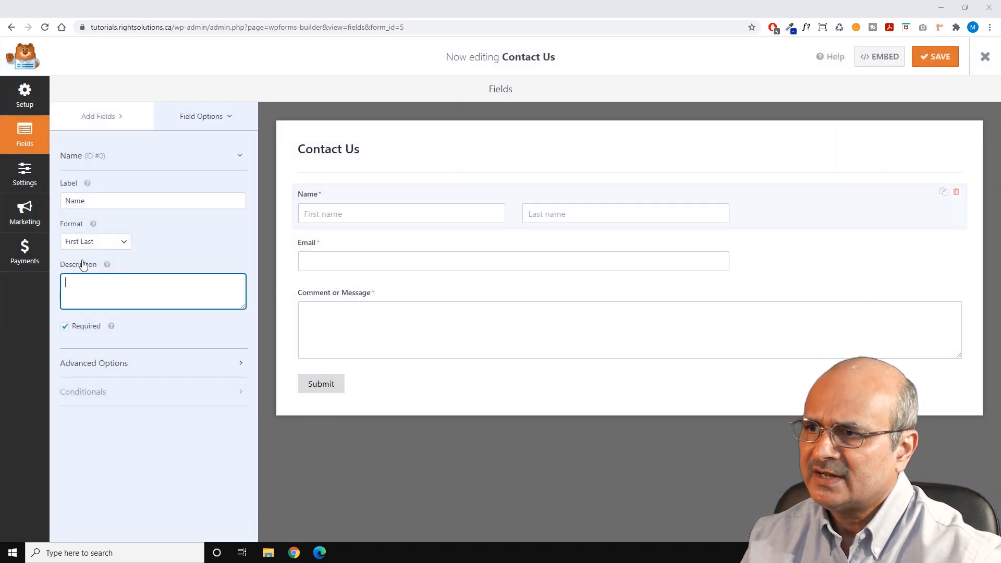
Try "Click Here To Submit" as the submit button text in the form's general settings and restore it to "Submit"
left_click(28, 179)
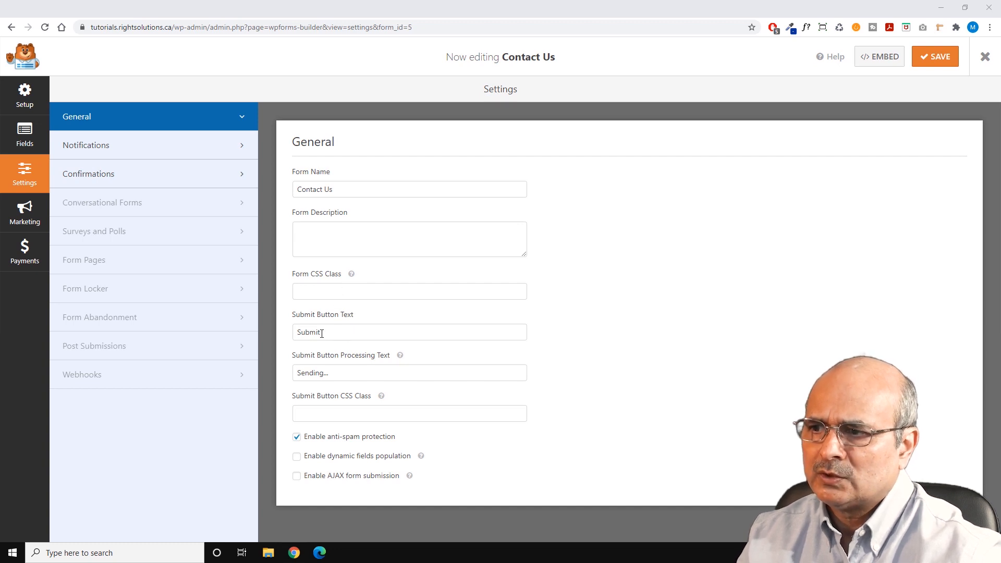
left_click(298, 334)
type("Click Here ")
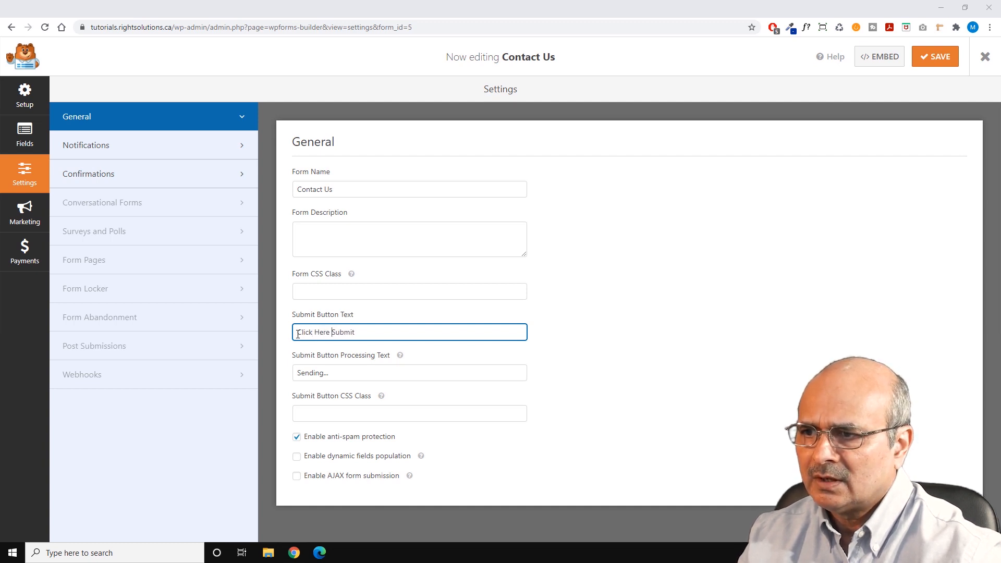
type("To")
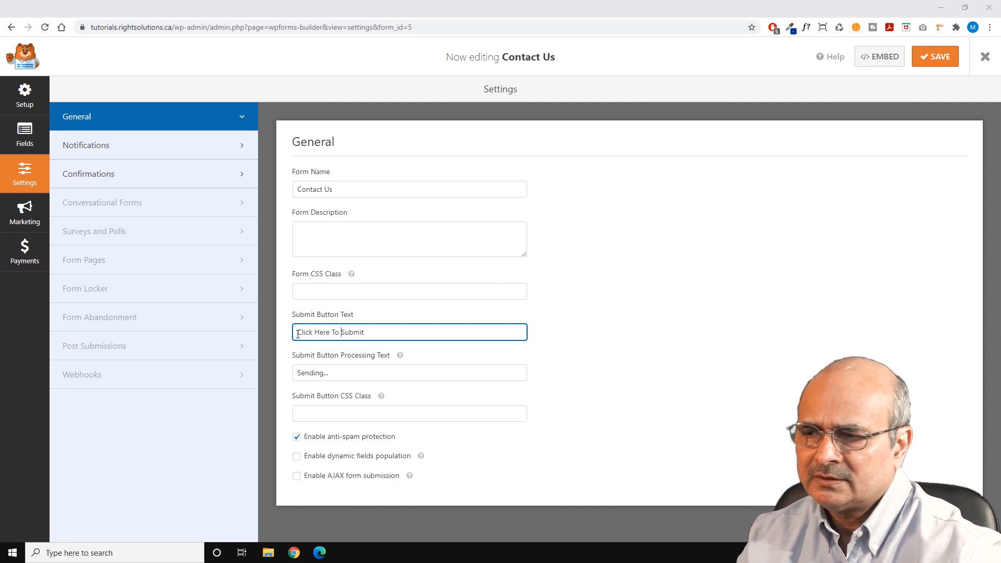
left_click_drag(340, 332, 291, 335)
key("BackSpace")
left_click(339, 332)
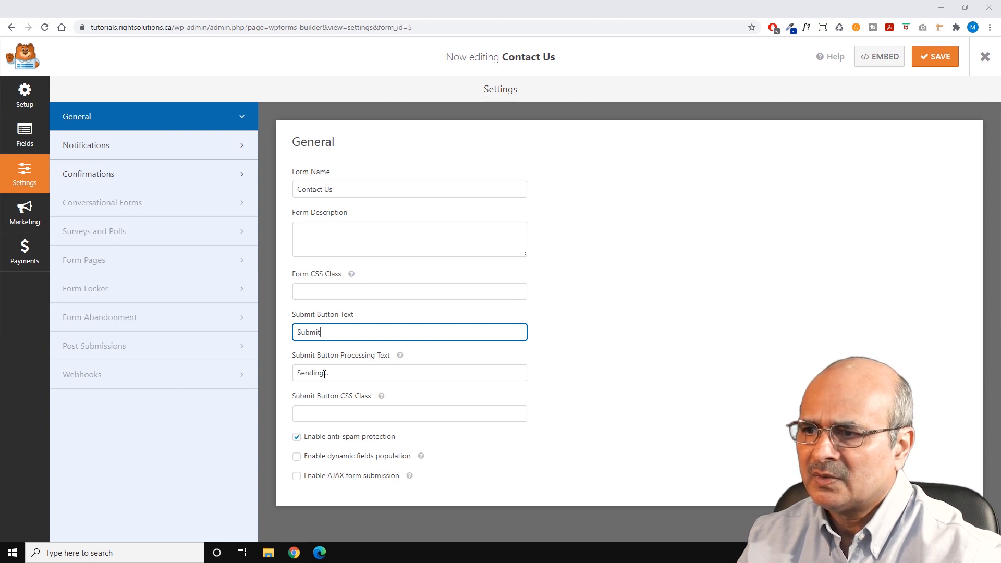
Try "Please wait we are Sending your Message..." as the submit button processing text in the form's general settings
left_click(298, 373)
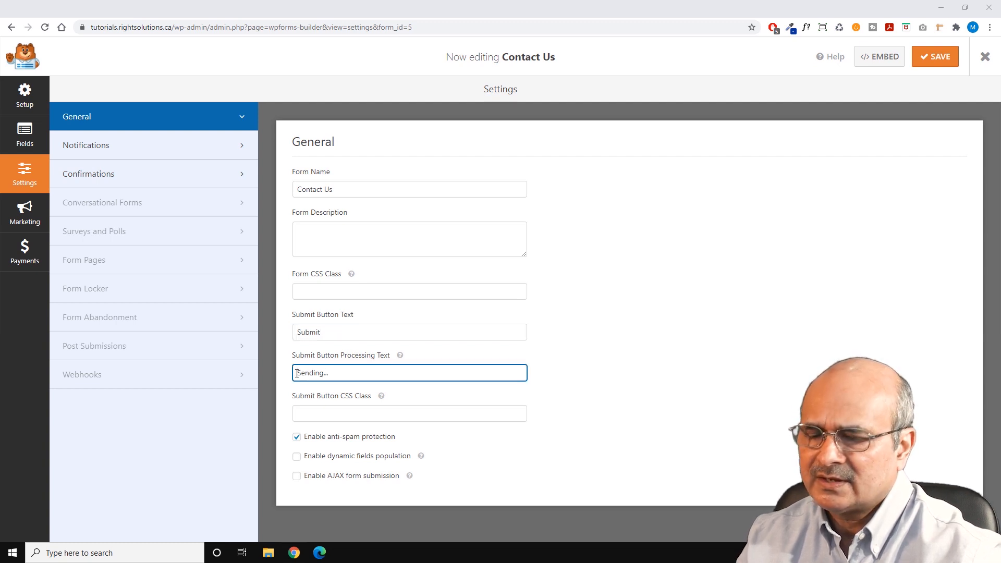
type("Please wa")
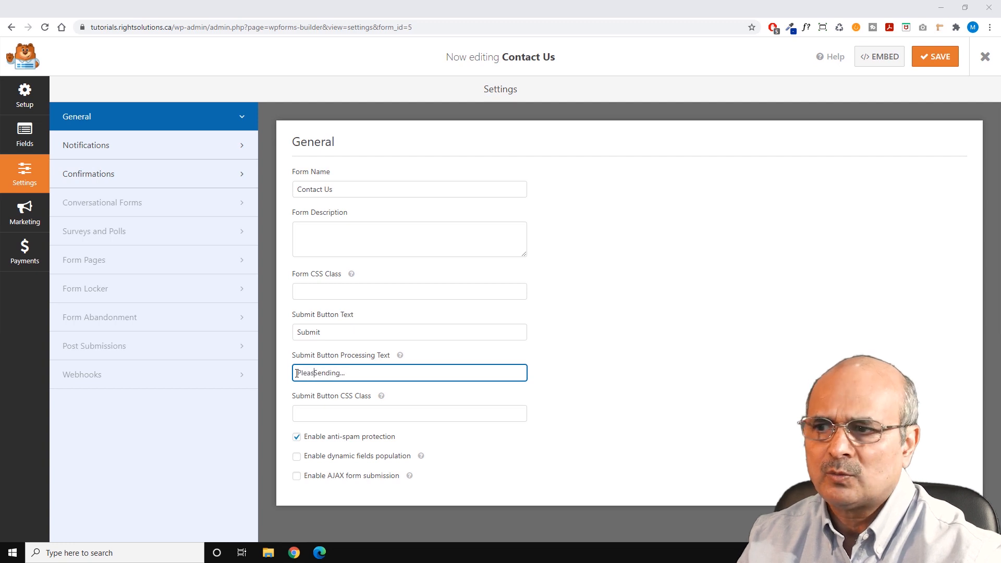
type("it ")
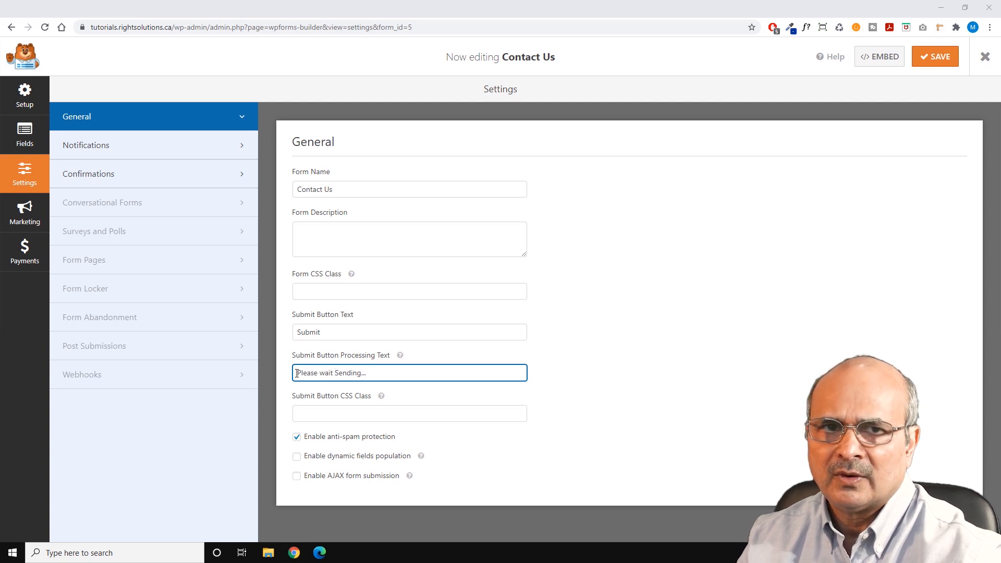
type("we are")
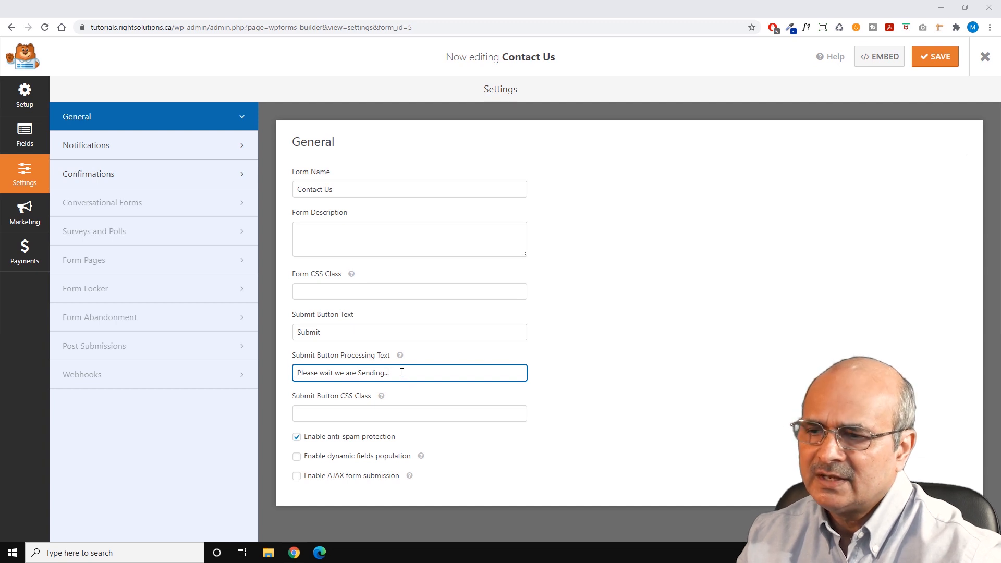
left_click(385, 373)
type("yo")
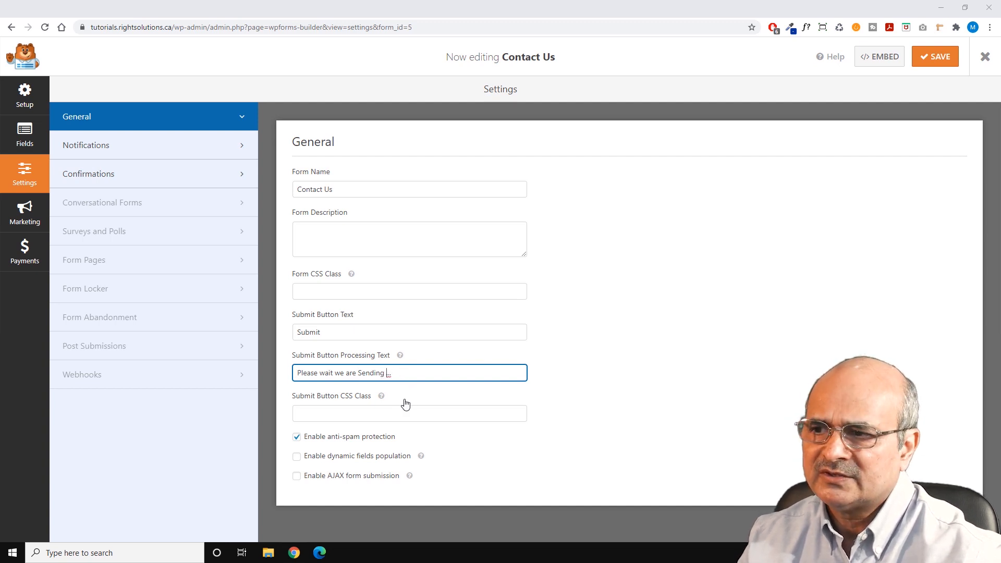
type("ur Message")
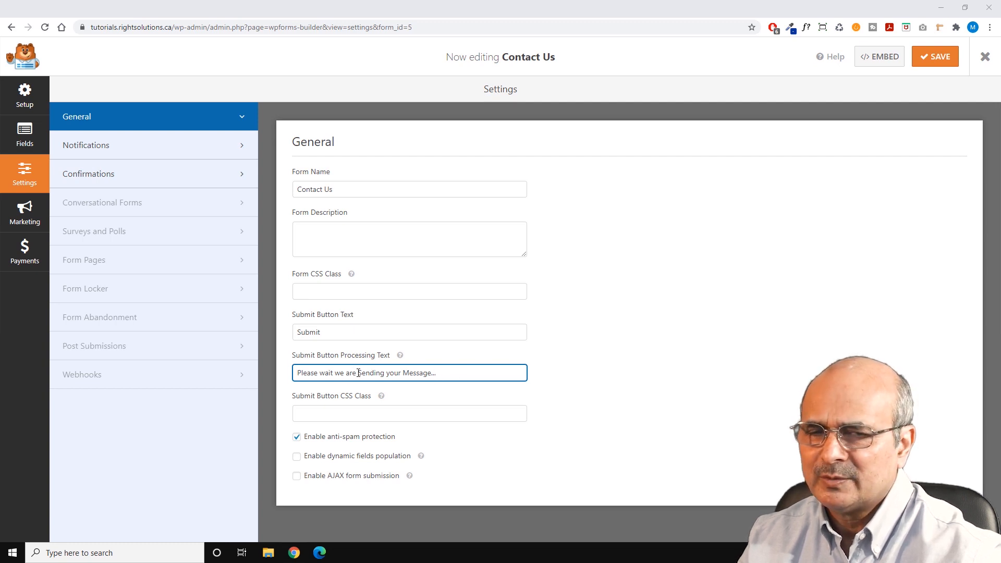
Restore the submit button processing text to "Sending..." and leave the submit button CSS class empty
left_click_drag(358, 372, 292, 382)
type("S")
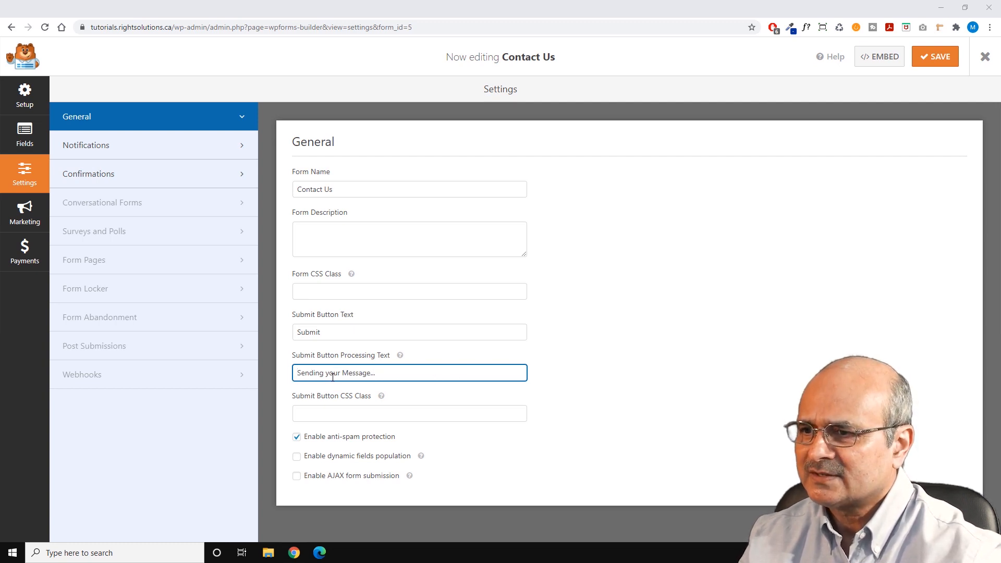
left_click_drag(326, 373, 370, 373)
key("BackSpace")
key("BackSpace")
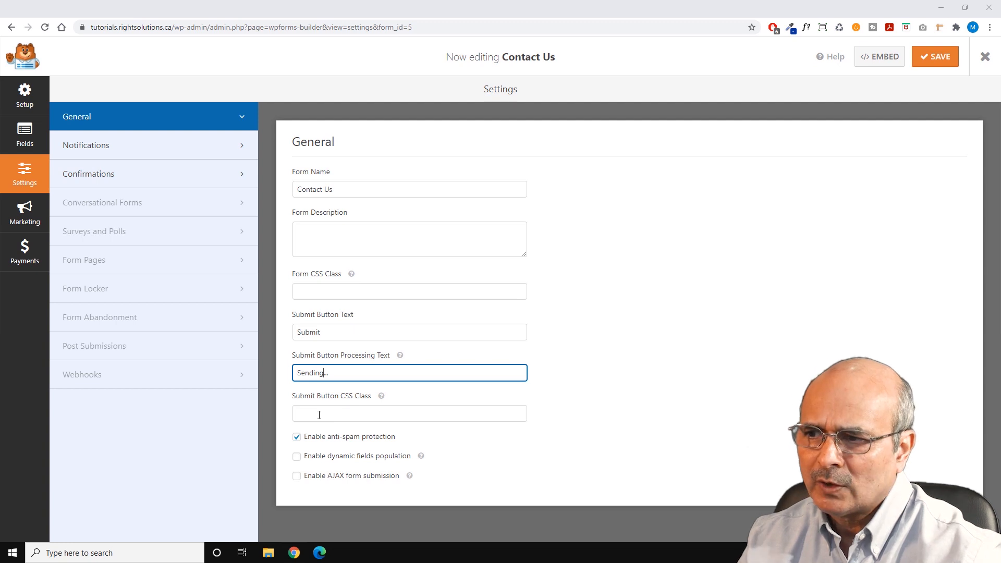
left_click(316, 415)
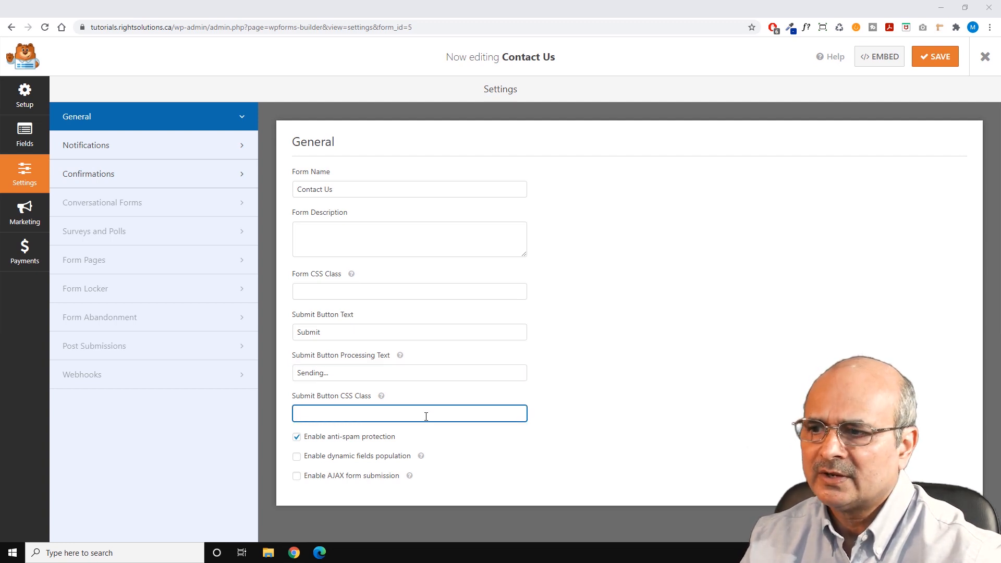
key("Tab")
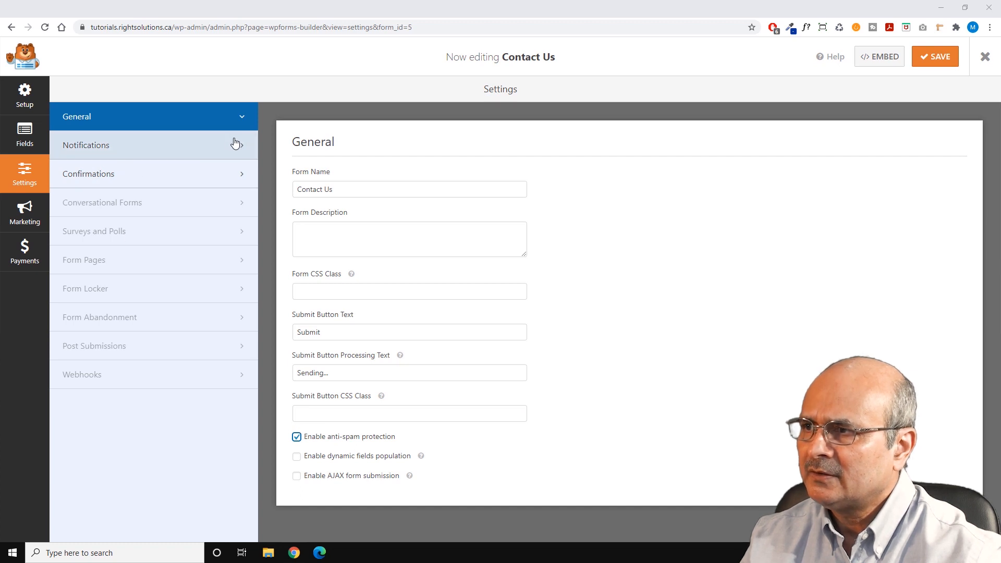
Open the form's notification settings and examine the smart tags offered for the Send To Email Address
left_click(221, 147)
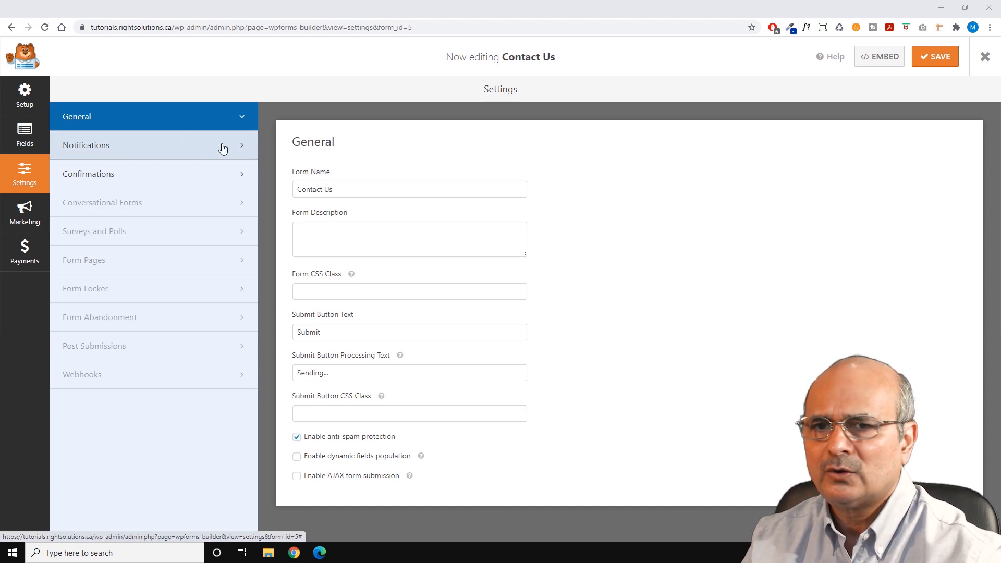
scroll(577, 259, "down", 2)
scroll(577, 259, "up", 1)
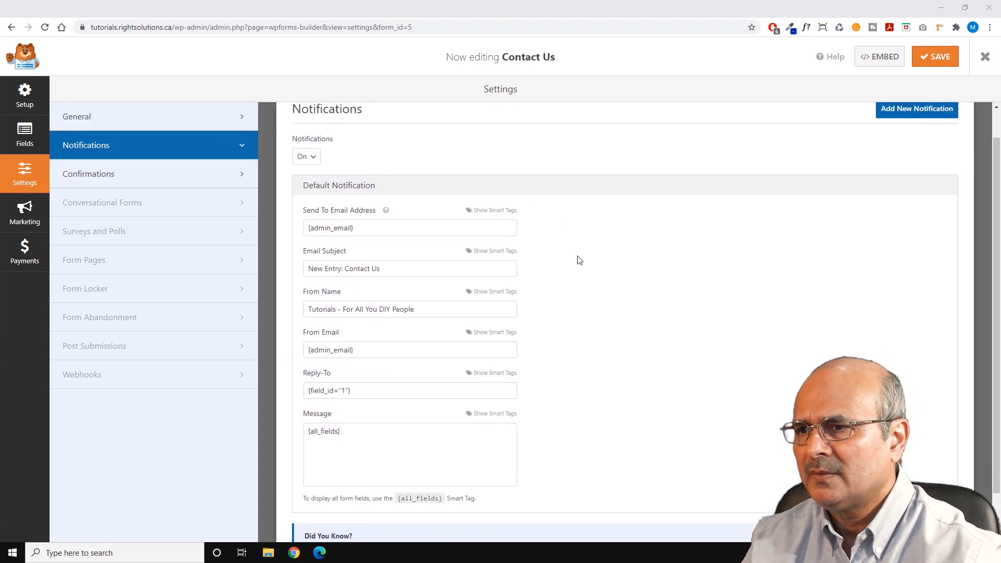
left_click(362, 230)
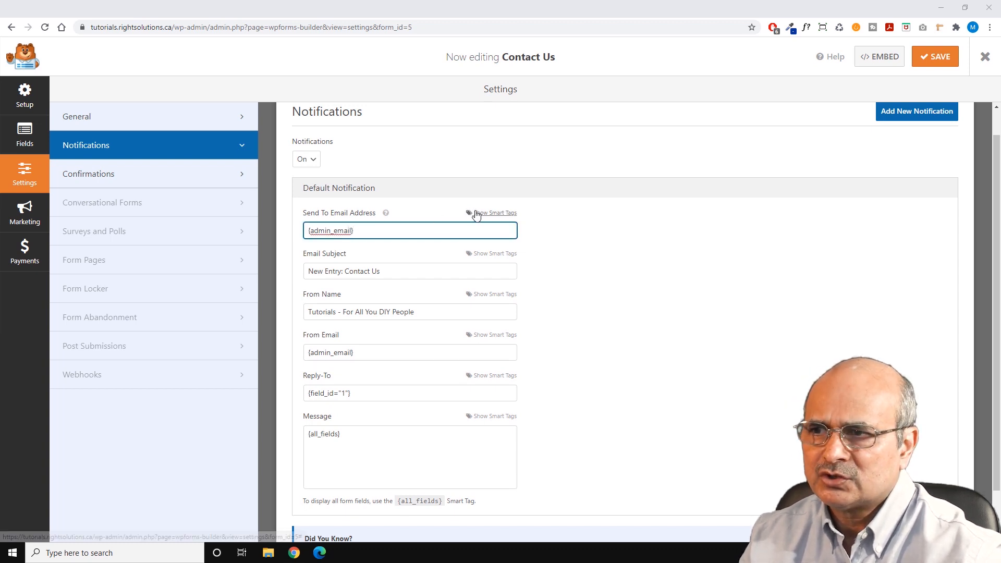
left_click(470, 213)
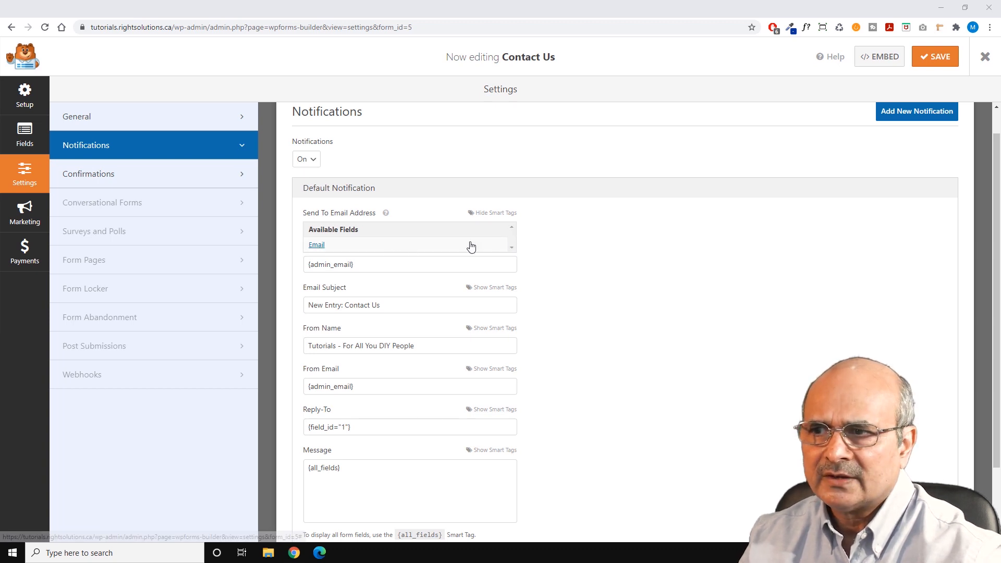
left_click(490, 218)
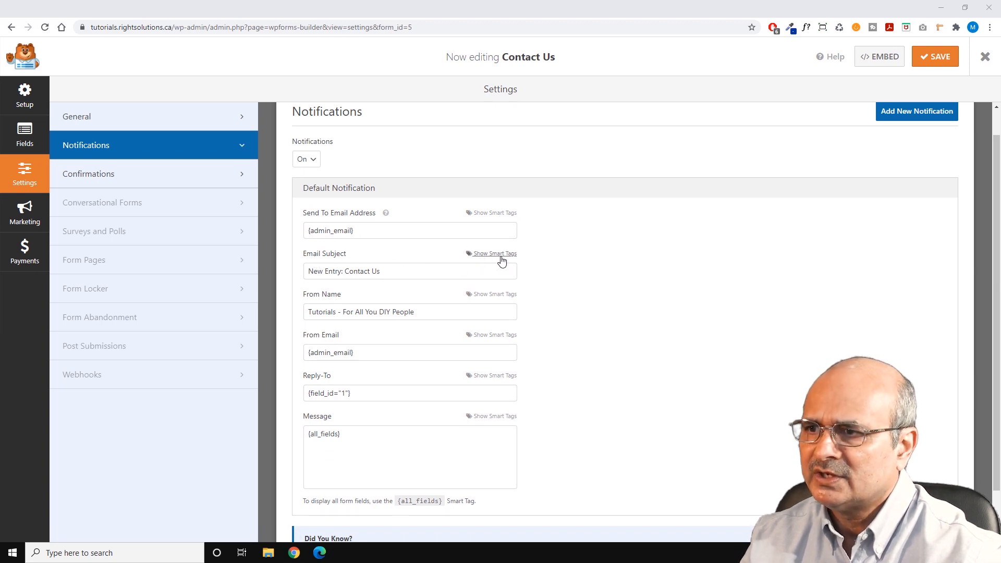
Replace the default notification's email subject with only the Email field's smart tag, {field_id="1"}
left_click(497, 255)
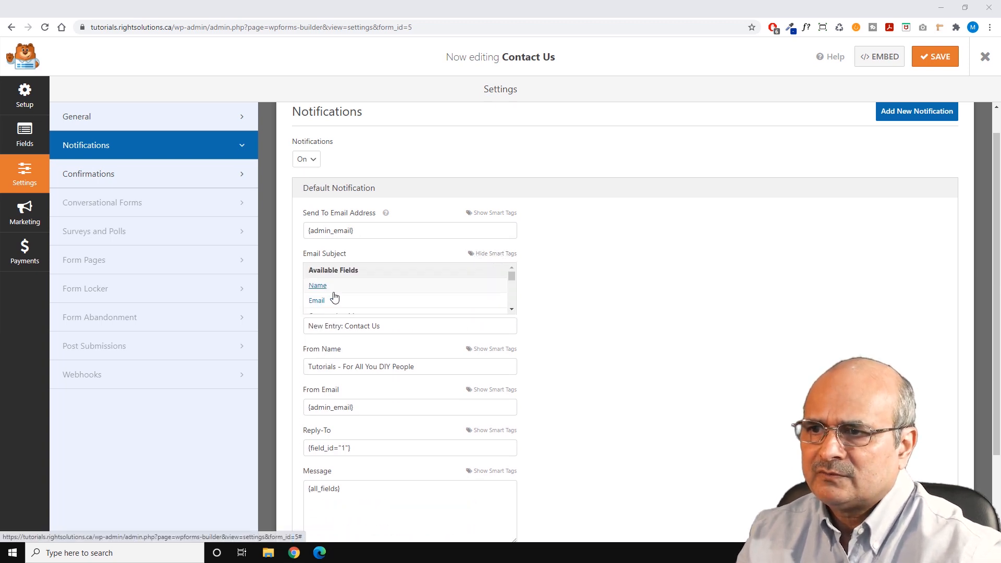
scroll(514, 276, "down", 1)
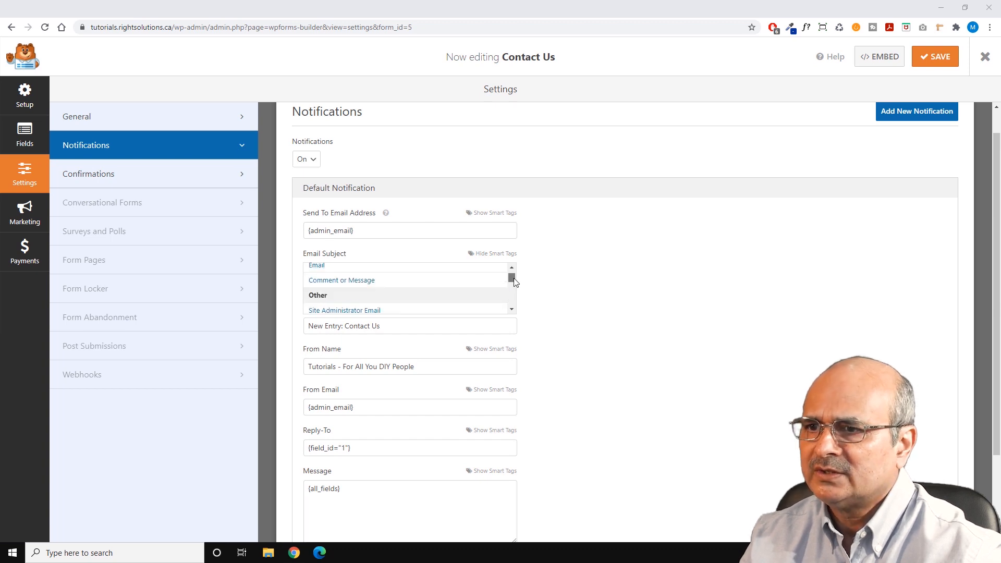
scroll(514, 278, "up", 1)
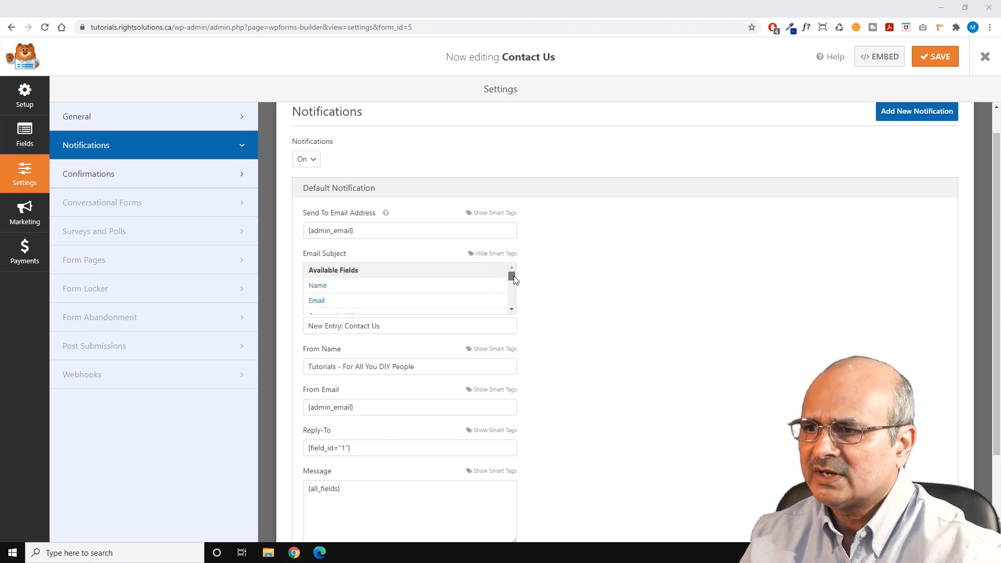
left_click(326, 307)
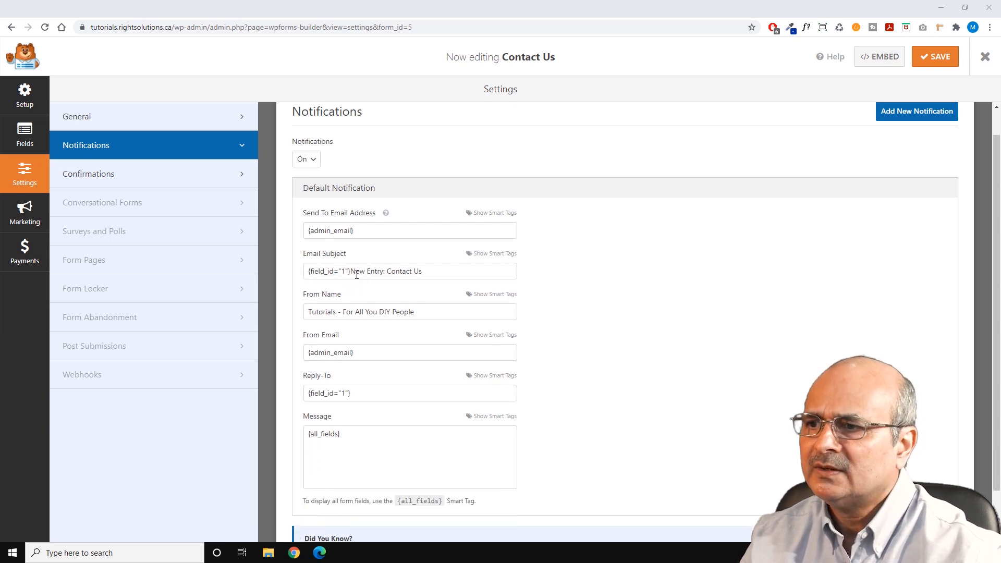
left_click_drag(352, 272, 421, 271)
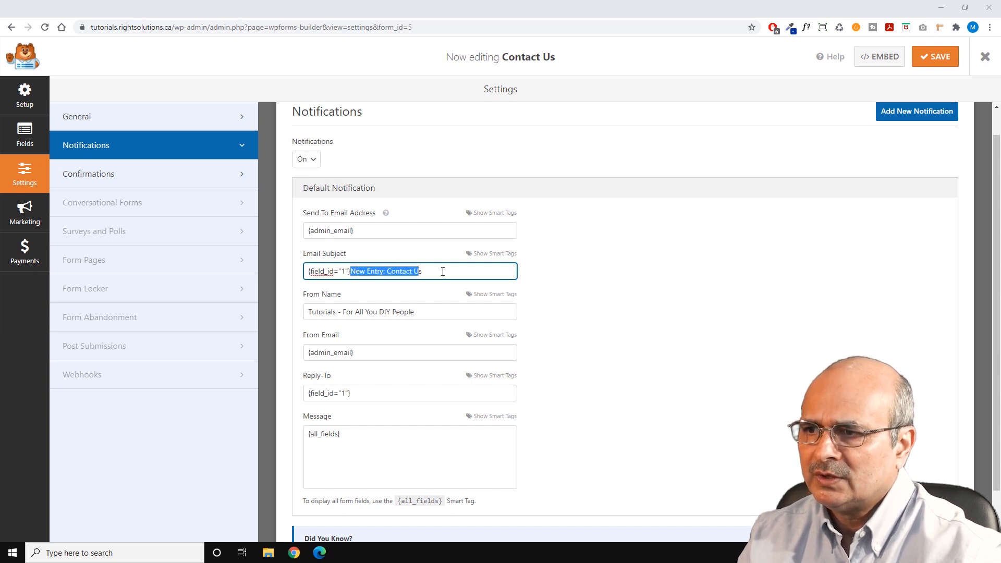
left_click(443, 271)
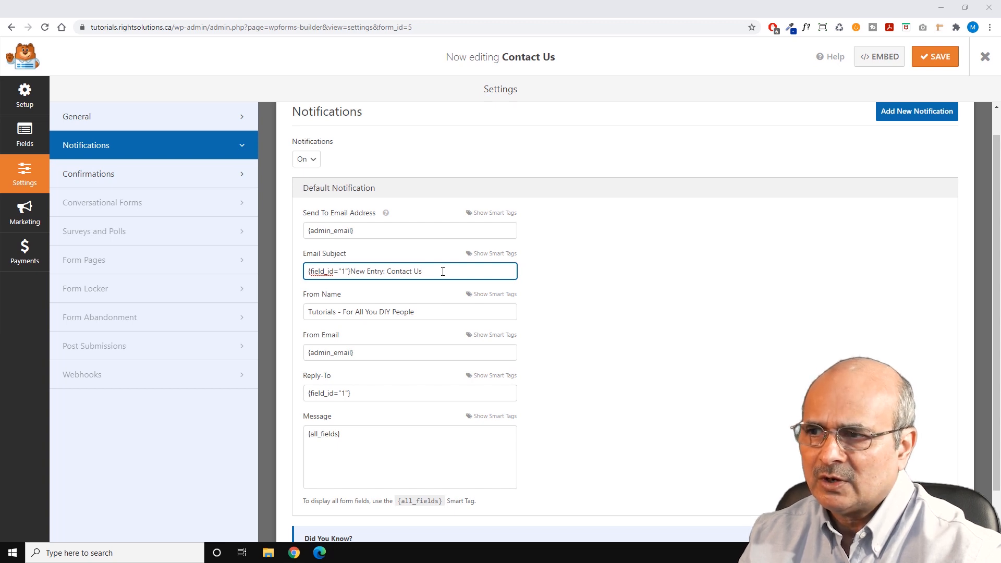
left_click_drag(350, 271, 428, 271)
key("BackSpace")
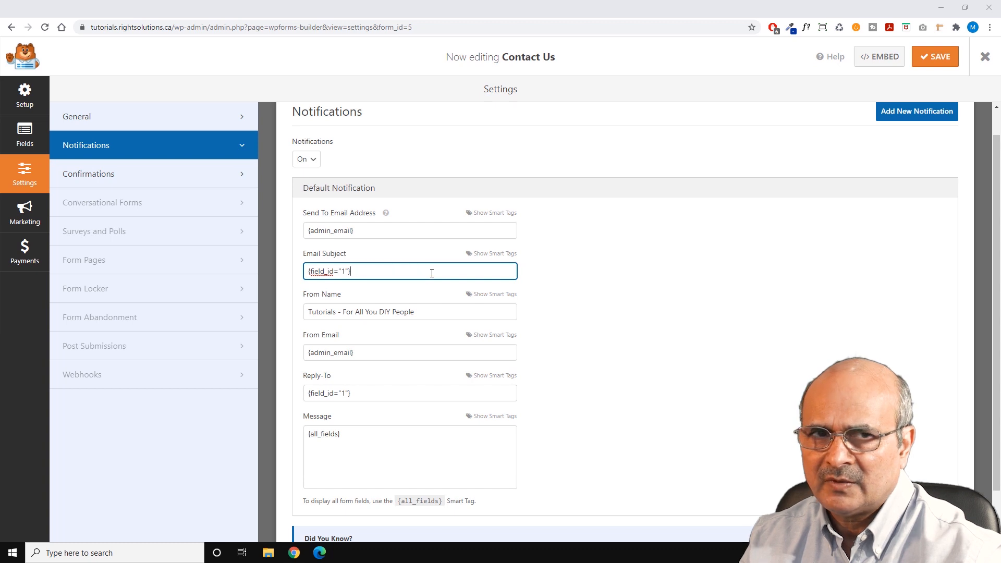
left_click(578, 285)
Review the default notification's From Name, From Email smart tags, Reply-To and Message entries
scroll(576, 285, "down", 1)
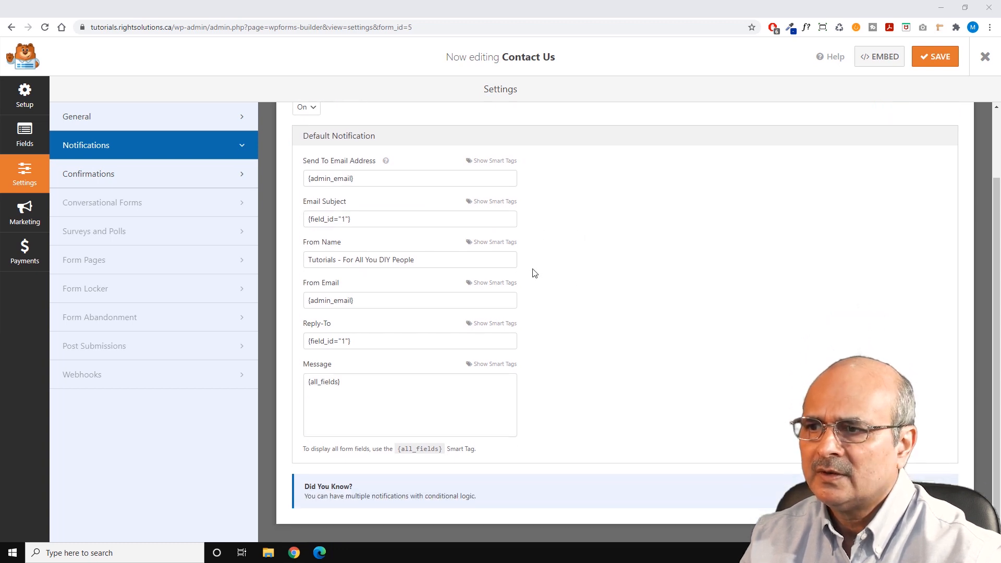
left_click(344, 260)
left_click_drag(343, 260, 424, 260)
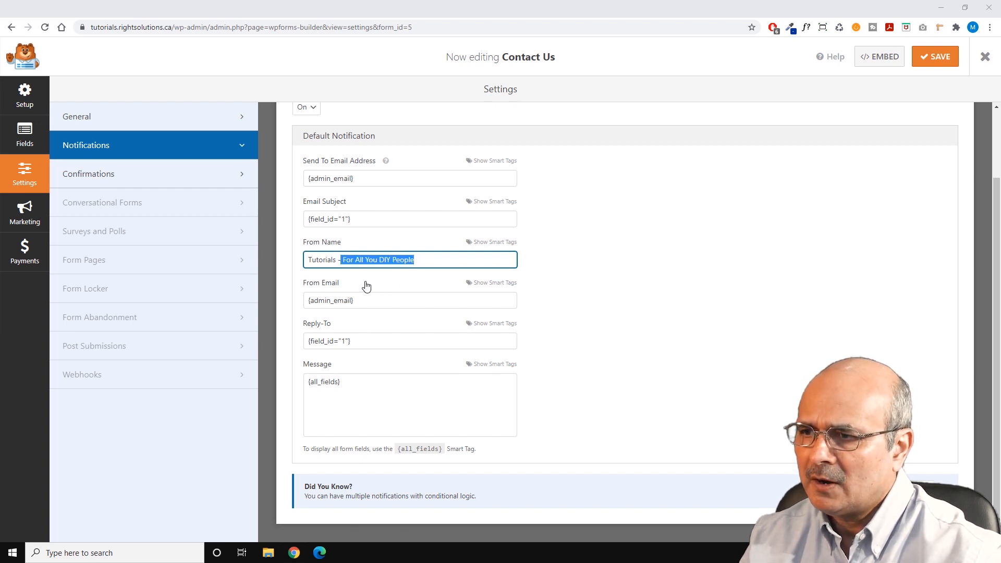
left_click(549, 269)
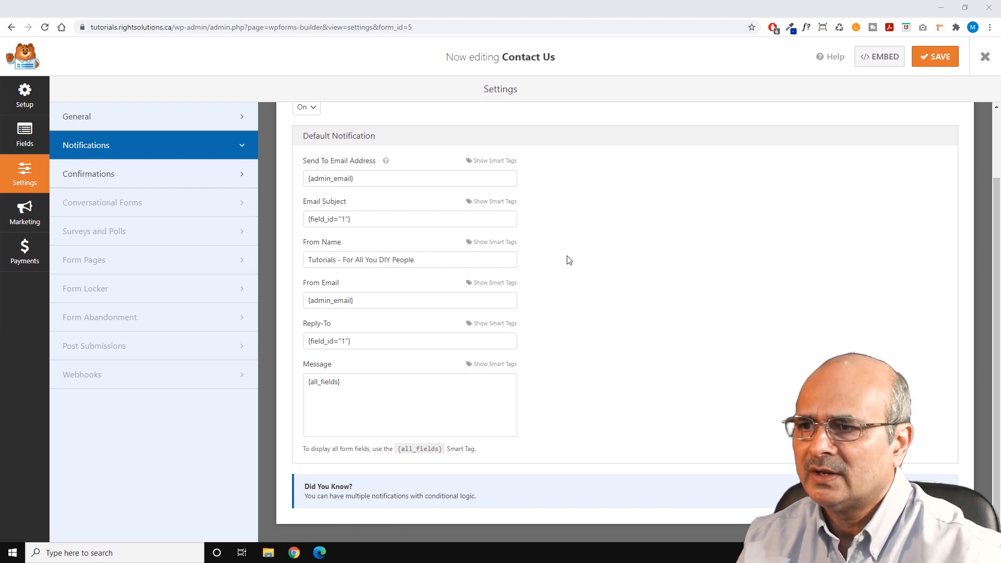
left_click(495, 283)
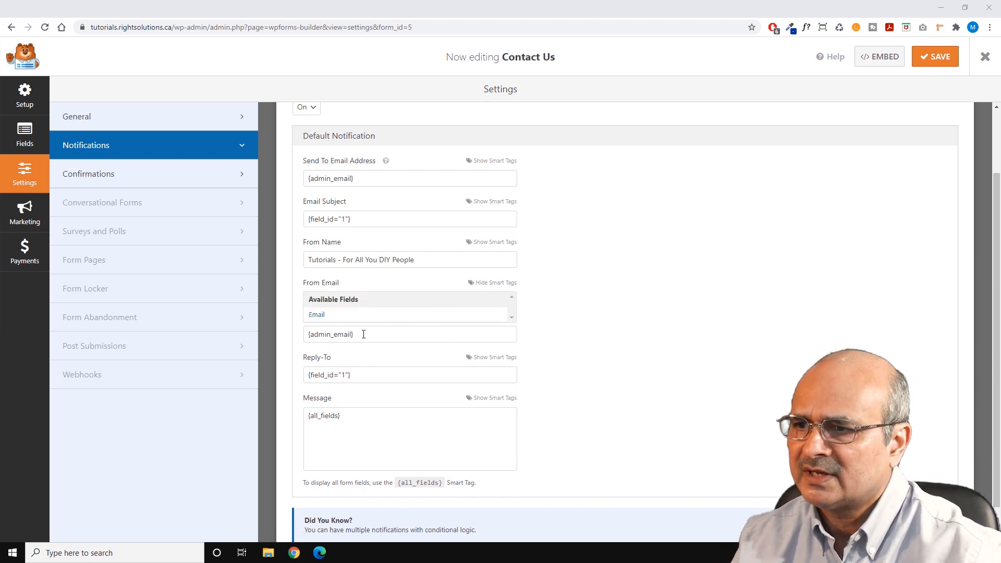
left_click(355, 338)
left_click(553, 318)
left_click(496, 283)
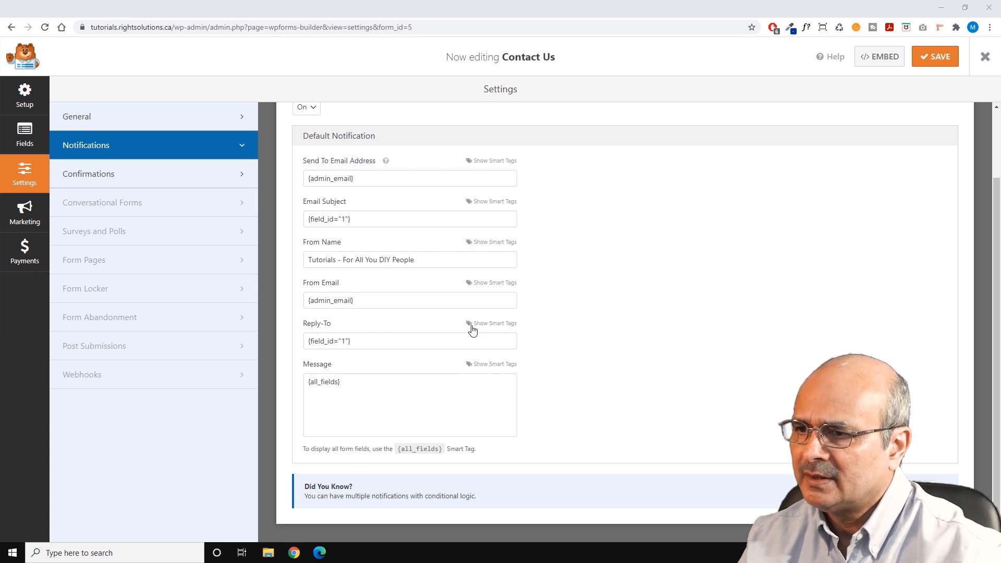
left_click(345, 407)
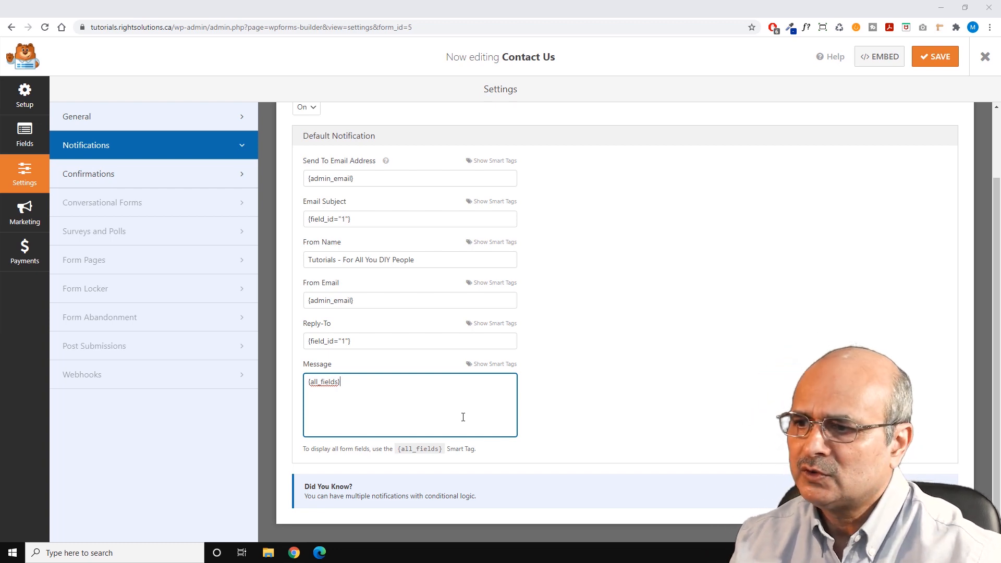
Open the form's confirmation settings and read the default confirmation message
left_click(202, 175)
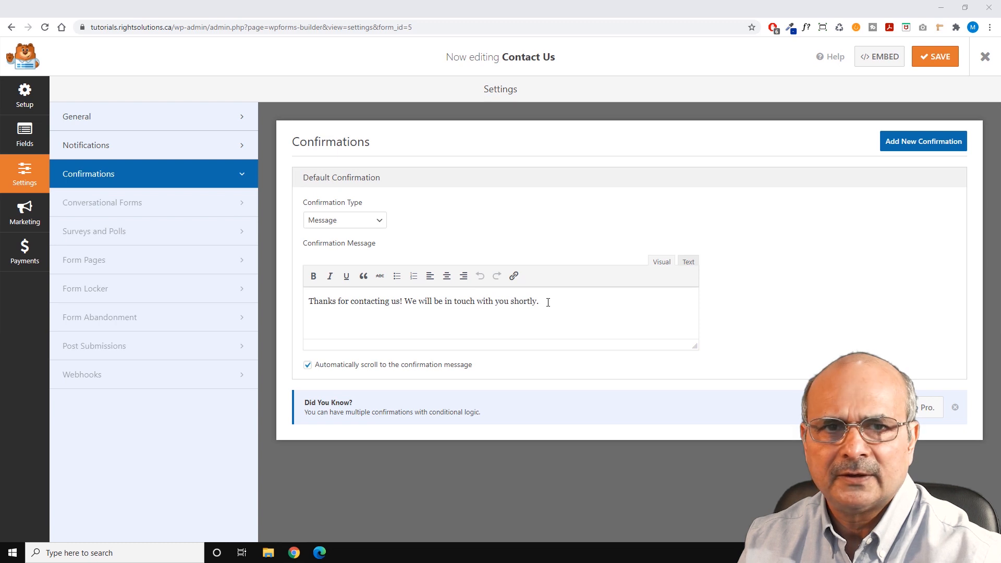
left_click_drag(307, 302, 548, 302)
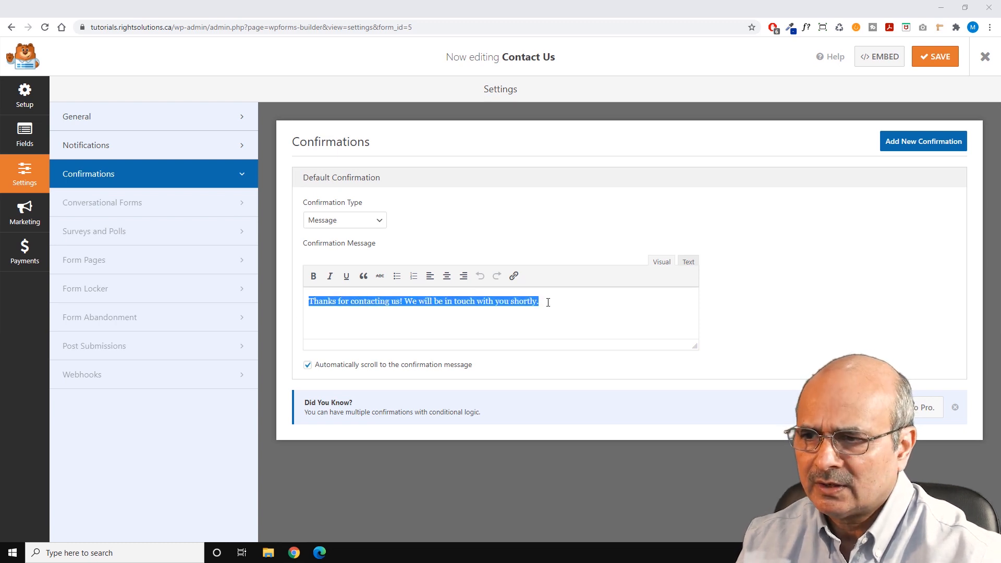
left_click(548, 302)
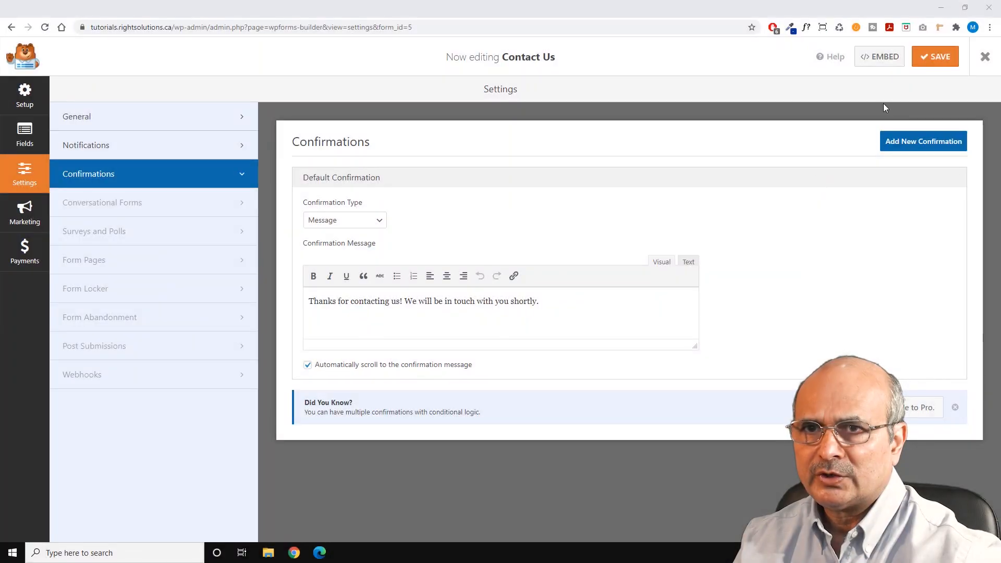
Save the Contact Us form and close the form builder
left_click(934, 58)
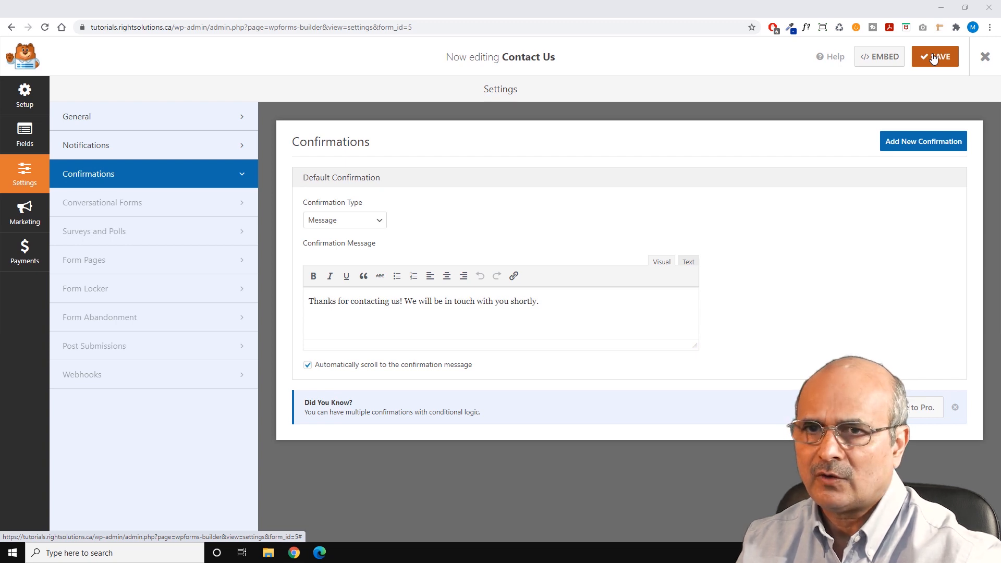
left_click(986, 56)
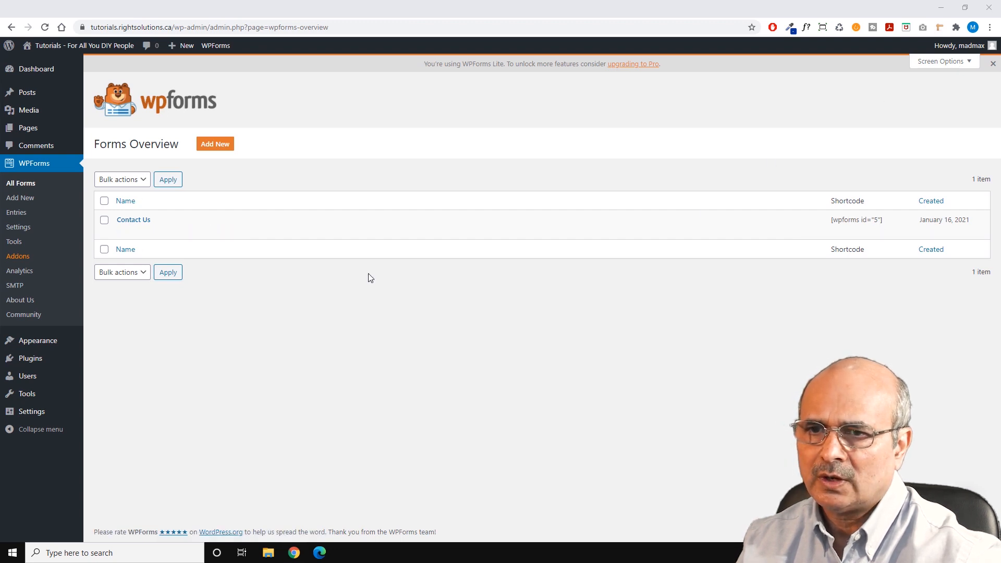
Open the WPForms plugin settings and look through the general options for license, form styling and GDPR
left_click(25, 230)
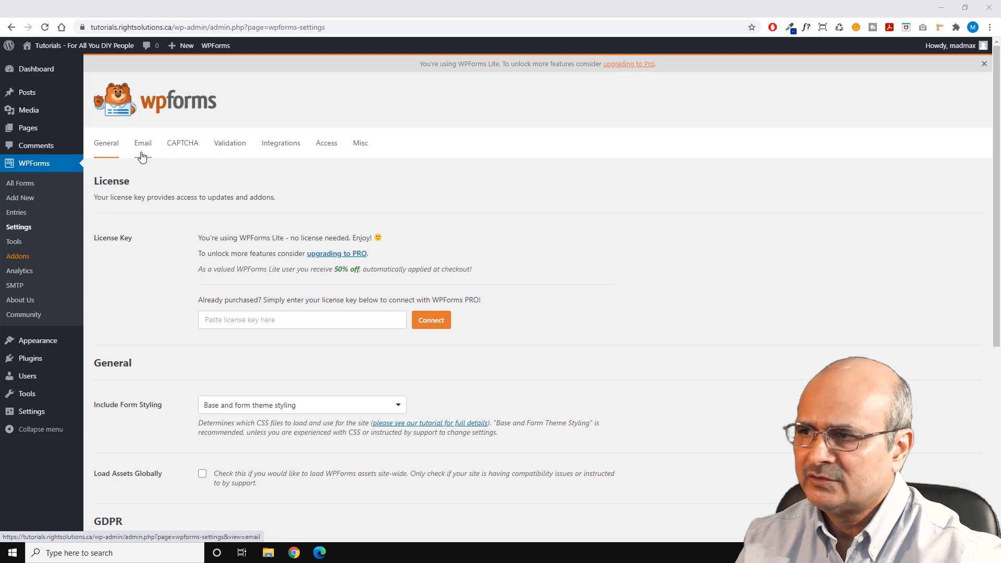
scroll(161, 242, "down", 5)
scroll(161, 242, "up", 3)
scroll(161, 243, "down", 2)
scroll(161, 243, "up", 4)
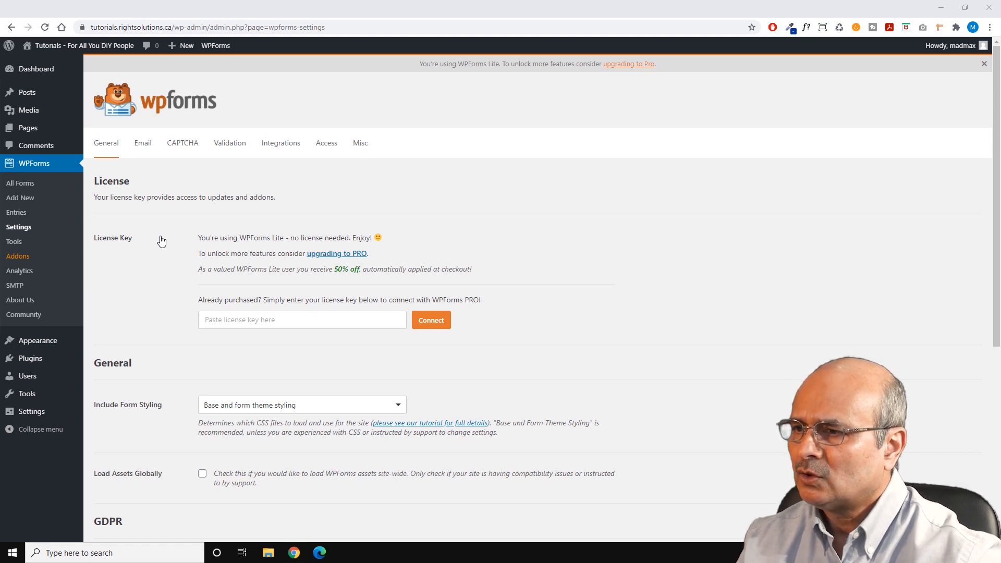
Review the Include Form Styling, Load Assets Globally and GDPR Enhancements options in the general settings
scroll(158, 236, "down", 1)
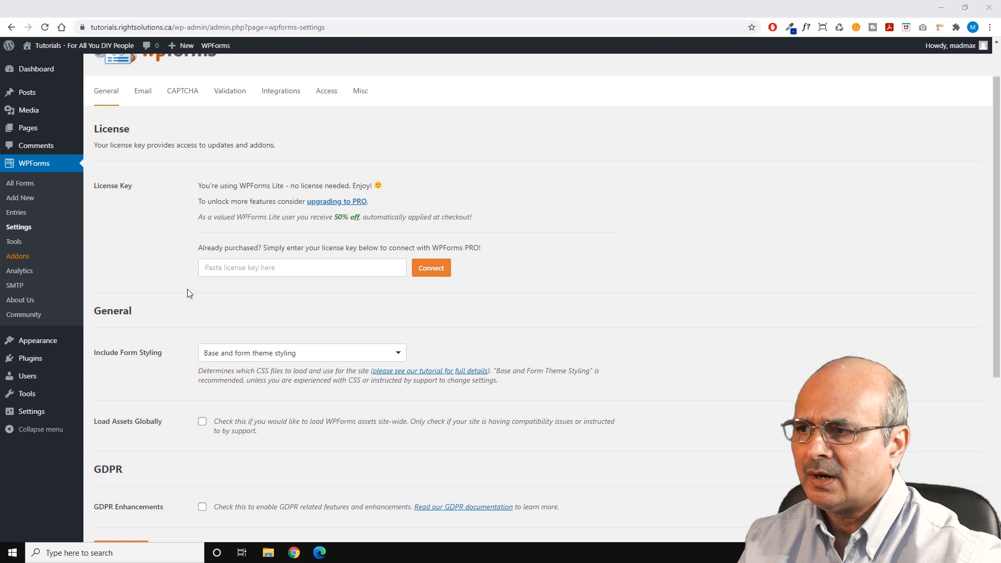
scroll(188, 289, "down", 2)
scroll(156, 328, "down", 1)
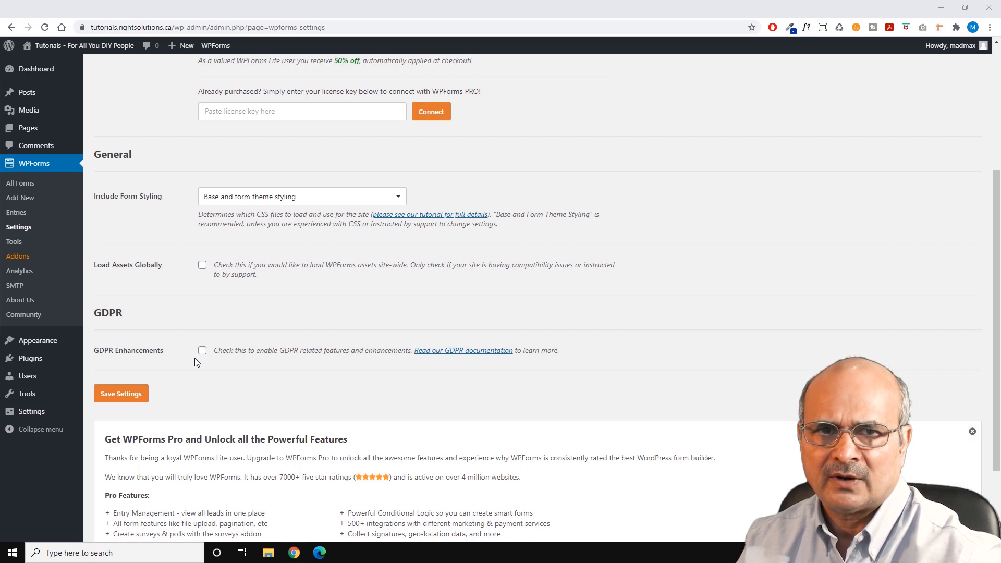
scroll(195, 359, "up", 4)
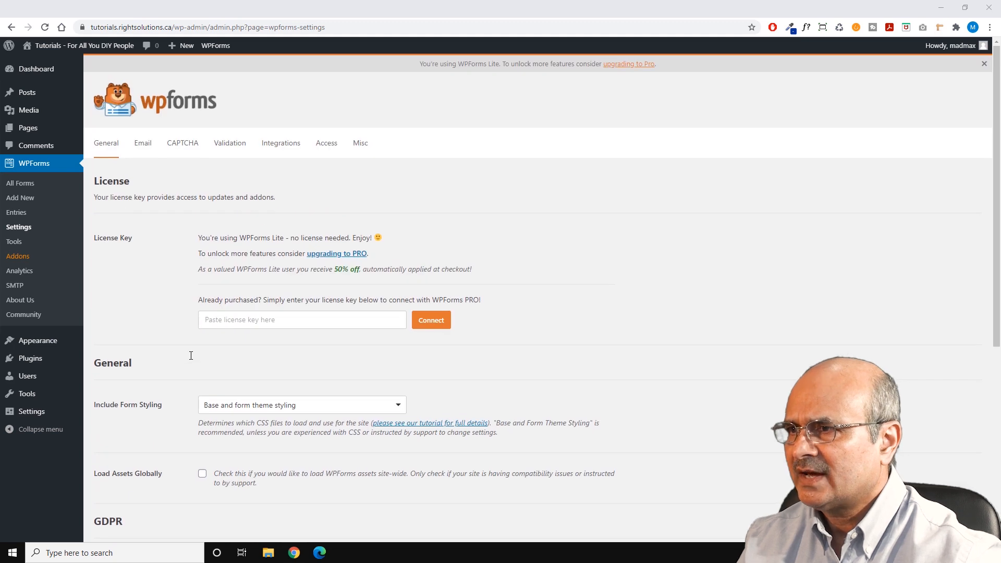
Open the WPForms Email settings and review the email sending, template, header image, background color and Carbon Copy options
left_click(147, 145)
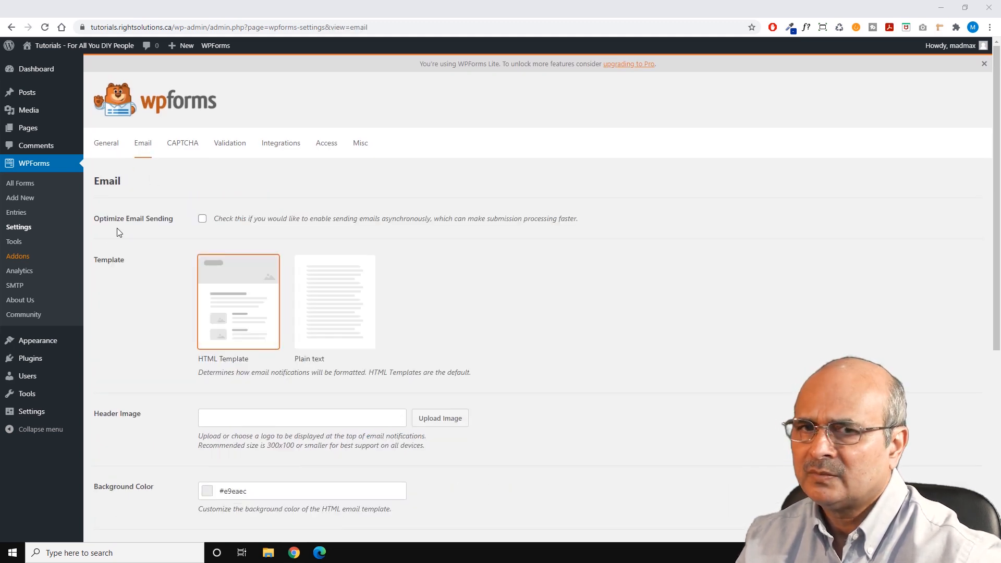
scroll(551, 296, "down", 3)
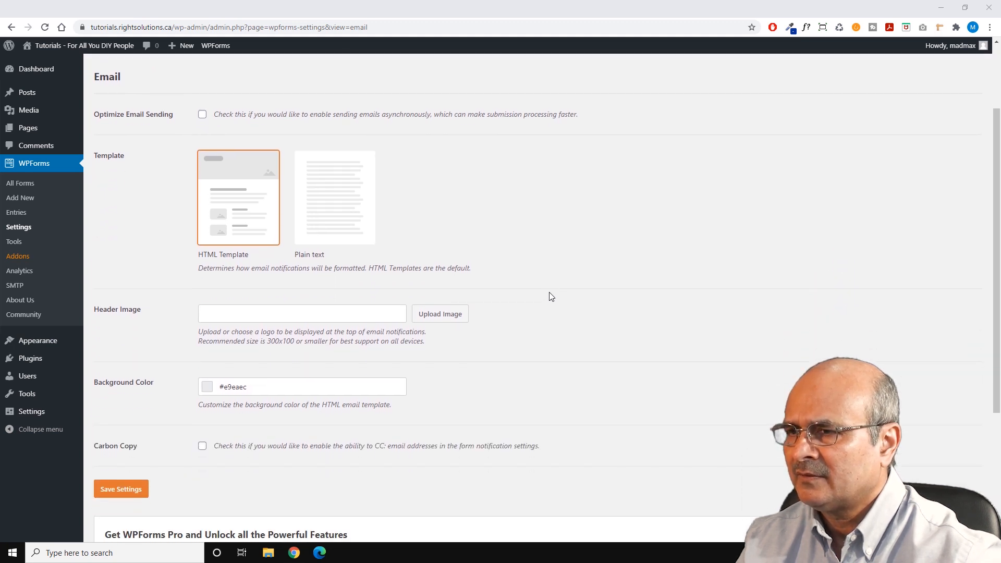
scroll(551, 297, "up", 2)
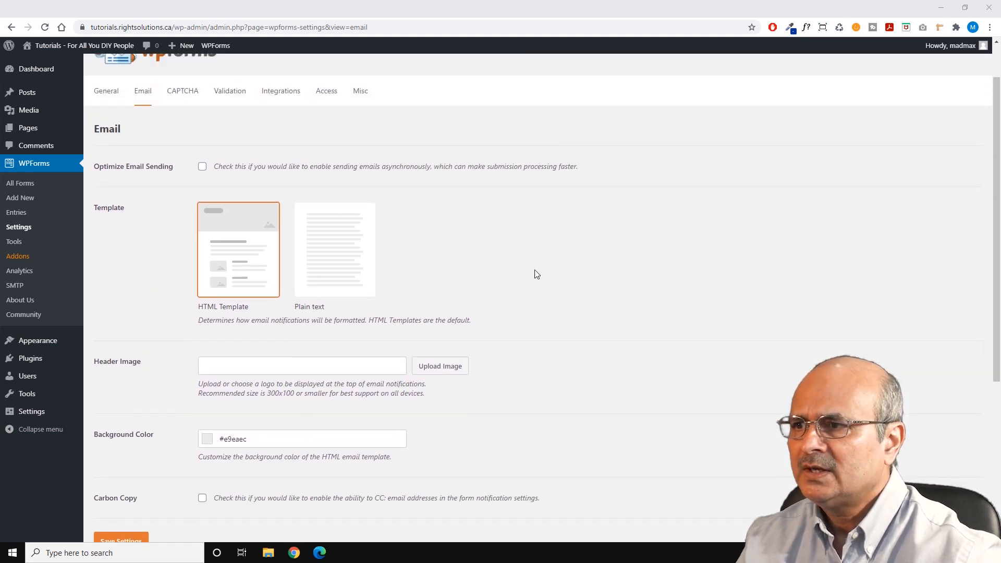
scroll(537, 273, "down", 2)
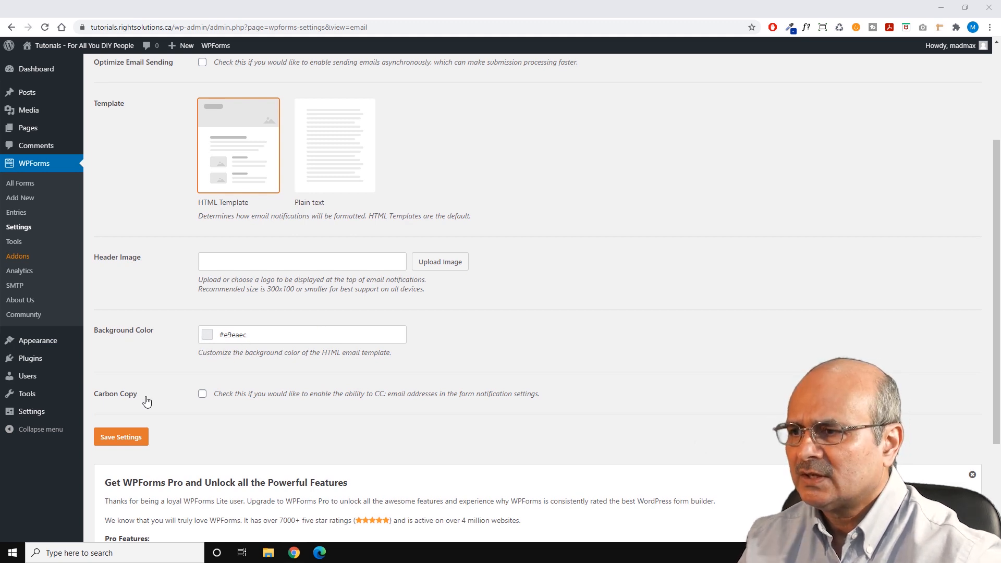
left_click(203, 394)
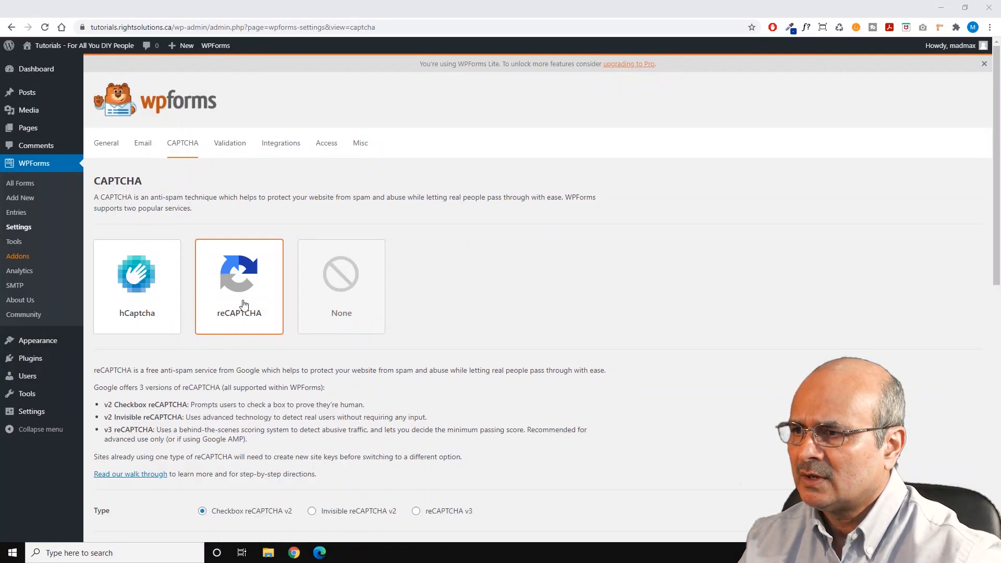
Review the reCAPTCHA settings for type, site key, secret key, fail message and No-Conflict Mode
scroll(243, 329, "down", 4)
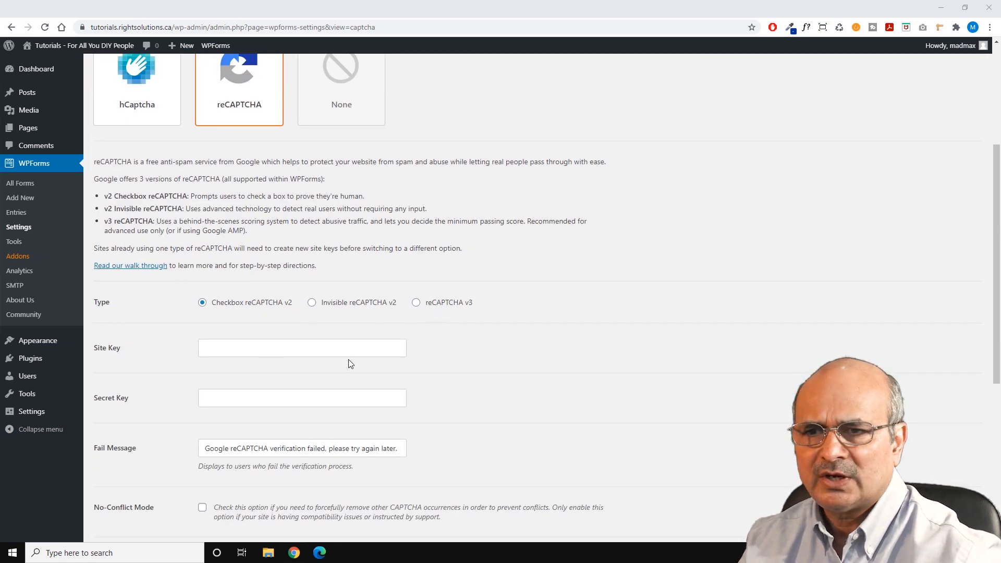
scroll(349, 364, "down", 2)
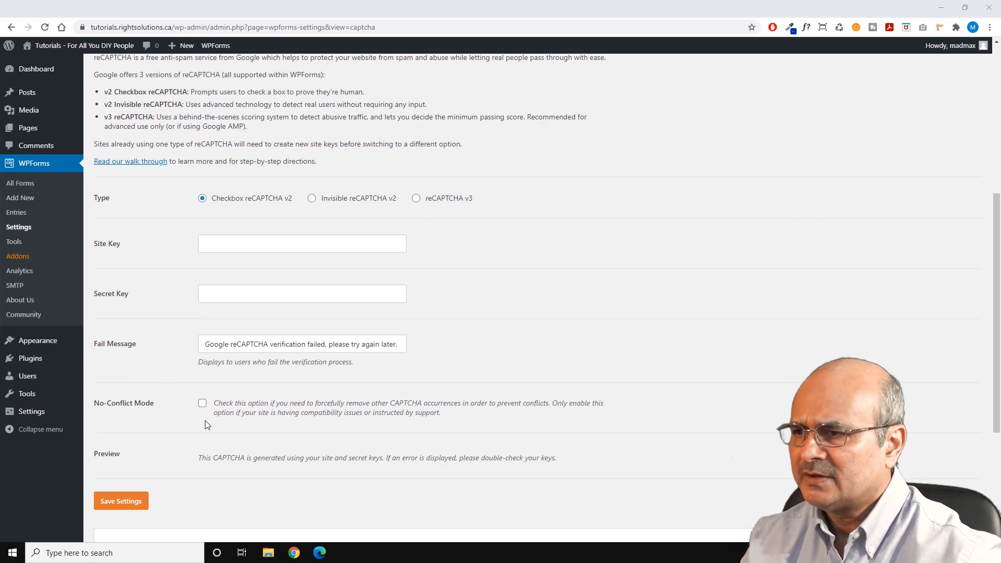
scroll(205, 420, "down", 2)
scroll(194, 418, "up", 7)
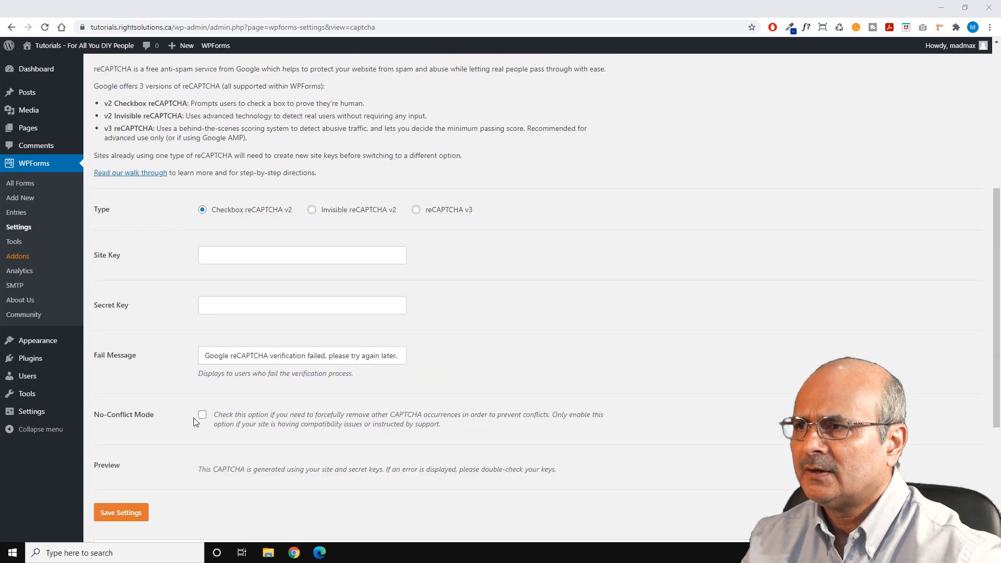
Open the Validation settings and look through all the default validation messages down to the word limit
left_click(233, 146)
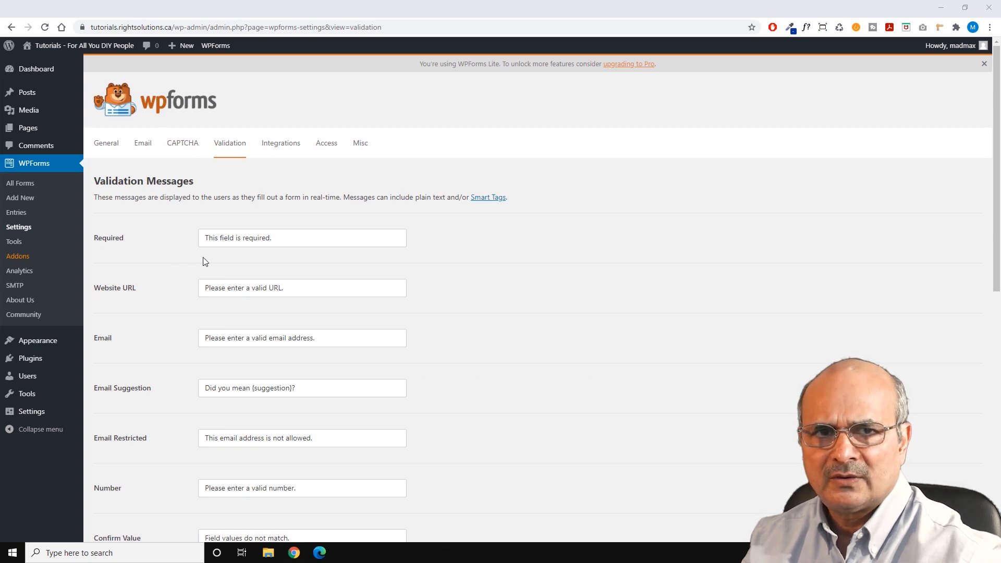
scroll(417, 266, "down", 1)
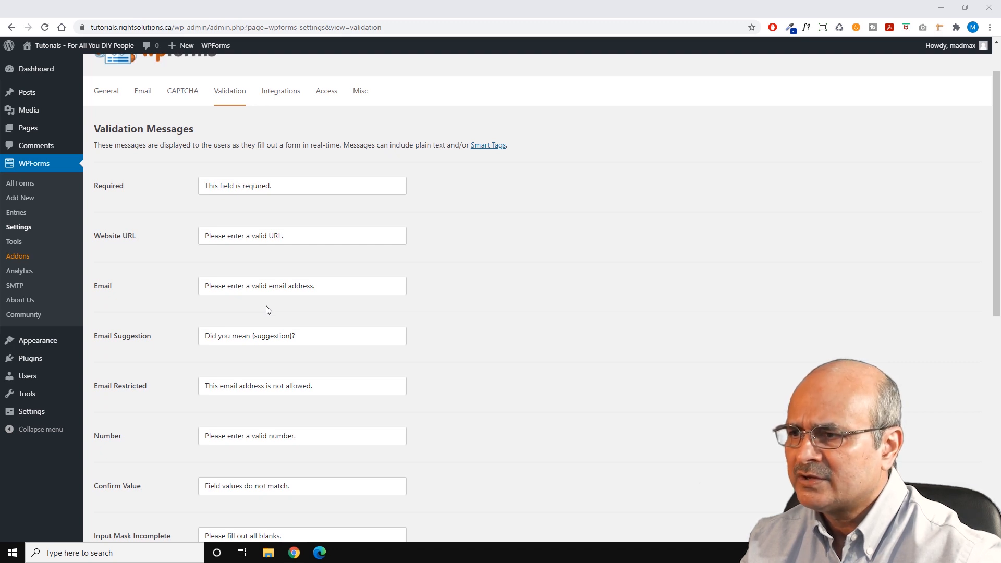
scroll(413, 353, "down", 3)
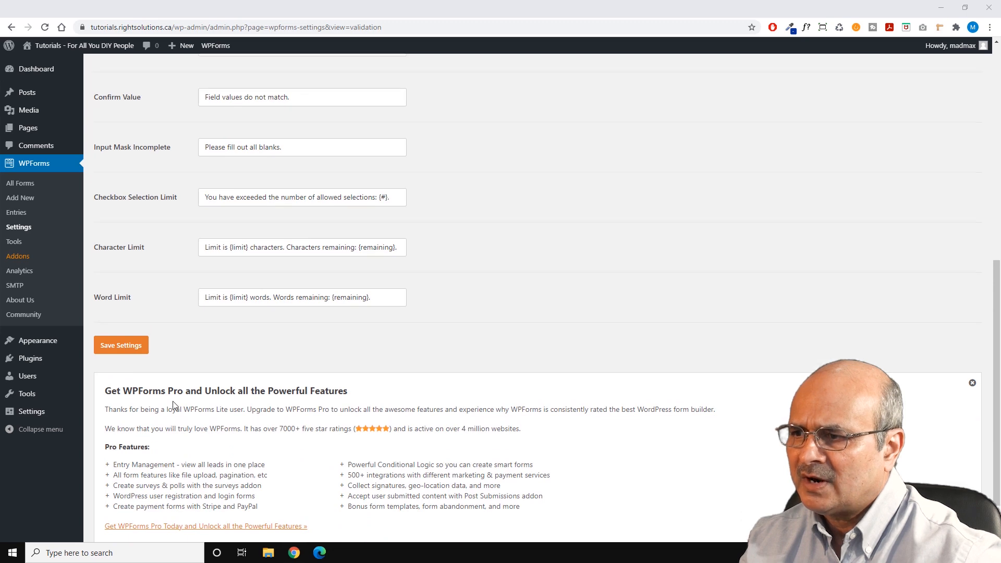
scroll(168, 400, "up", 4)
scroll(168, 398, "up", 5)
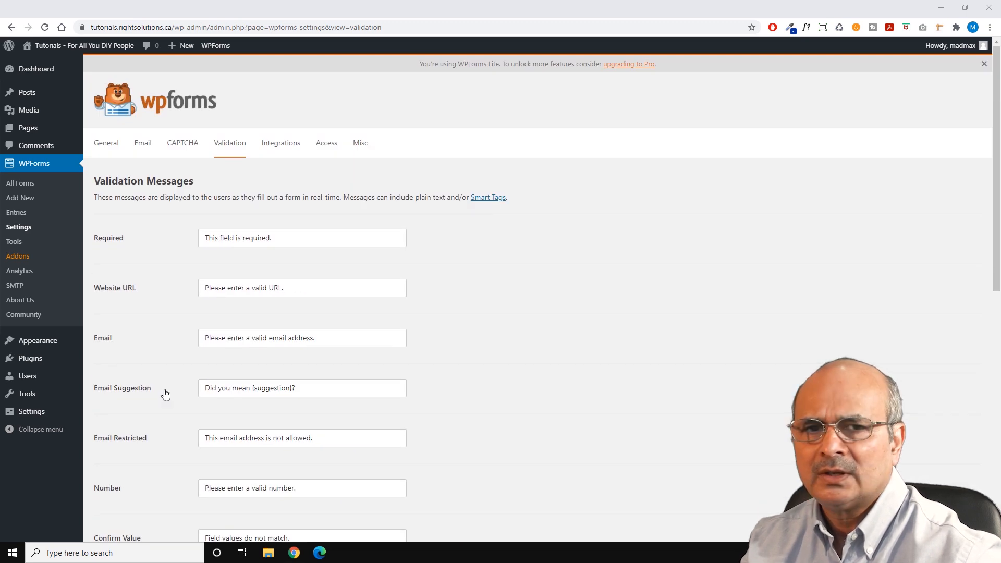
View the Integrations, Access and Misc pages of the WPForms settings one after another
left_click(281, 144)
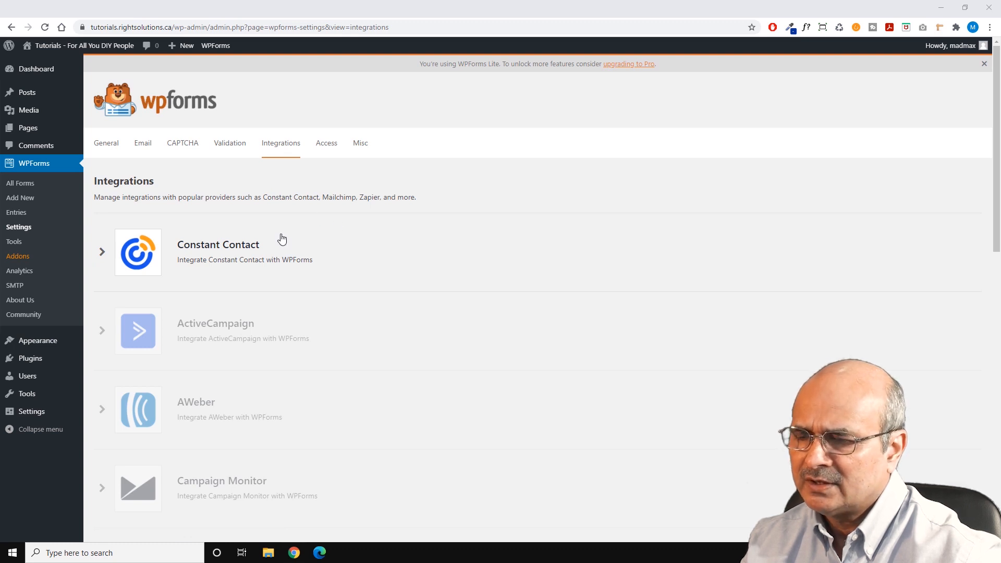
left_click(328, 144)
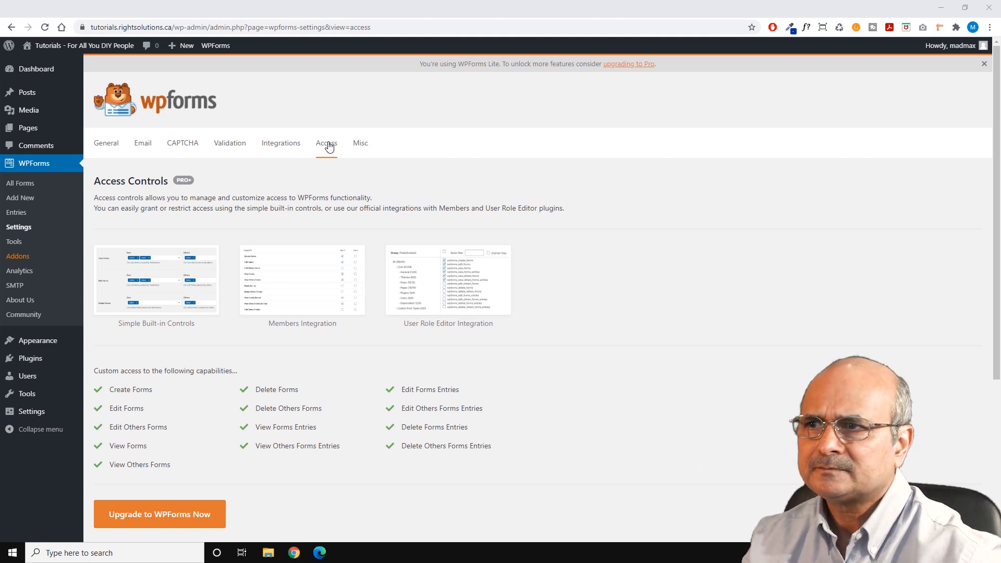
left_click(360, 145)
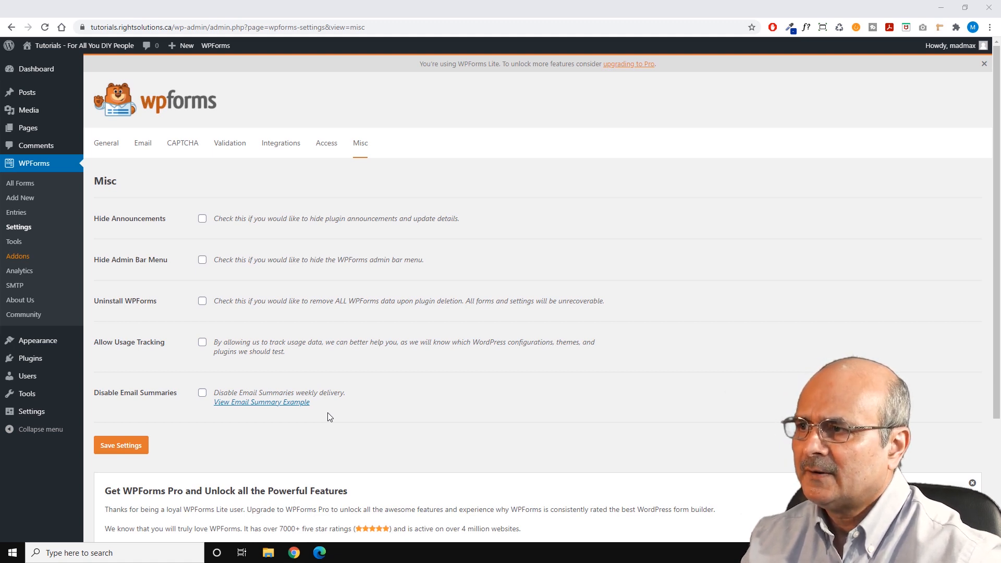
Open the WPForms Tools import page and check the option for importing from other form plugins
left_click(15, 243)
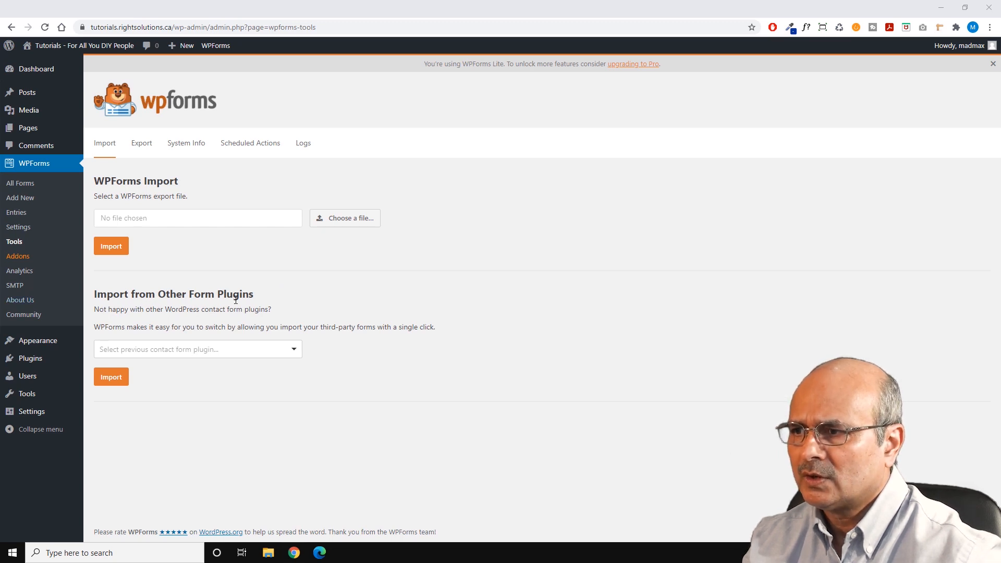
left_click(295, 348)
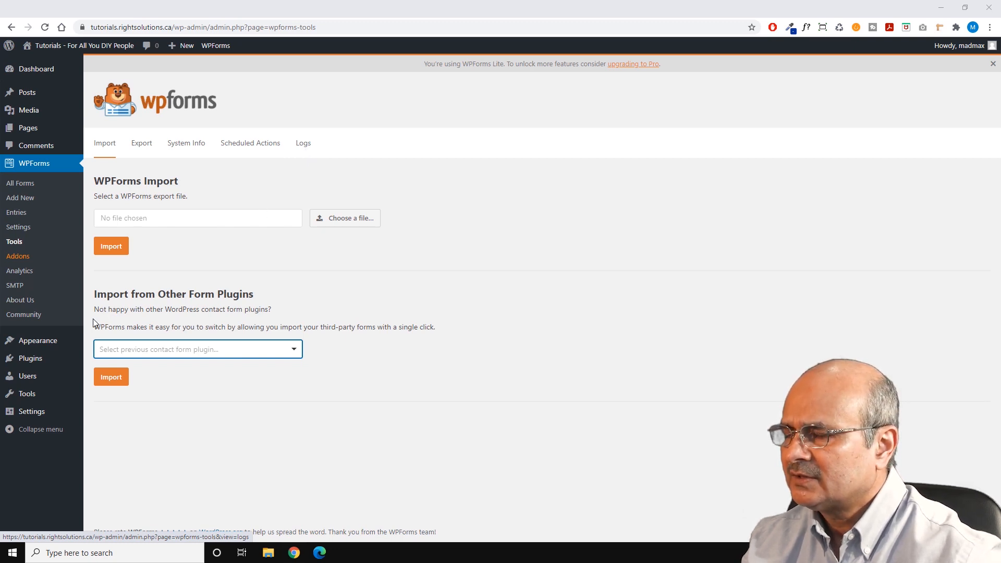
Open the WPForms Addons page and browse the whole addon catalogue, from ActiveCampaign to Zapier
left_click(20, 260)
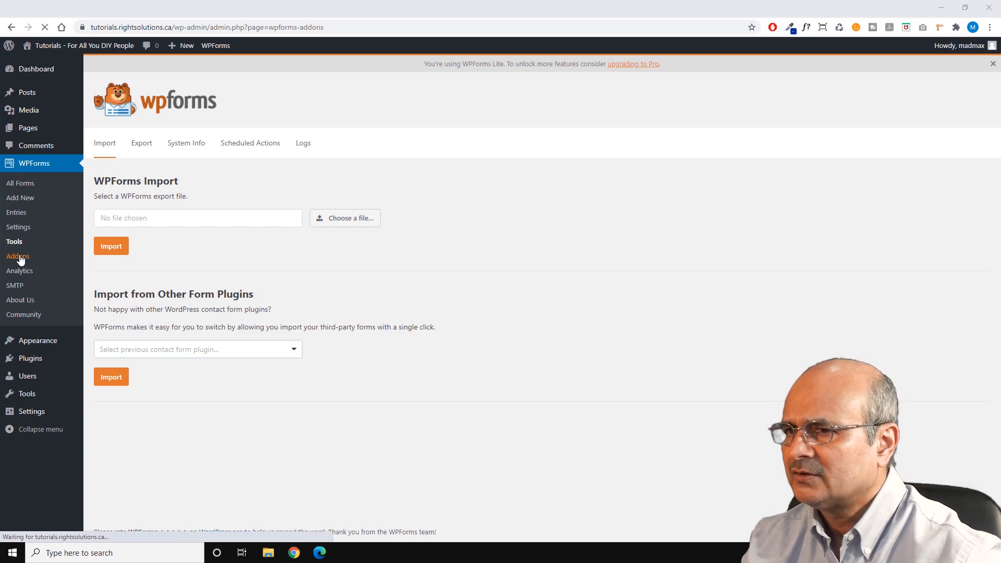
scroll(701, 193, "down", 2)
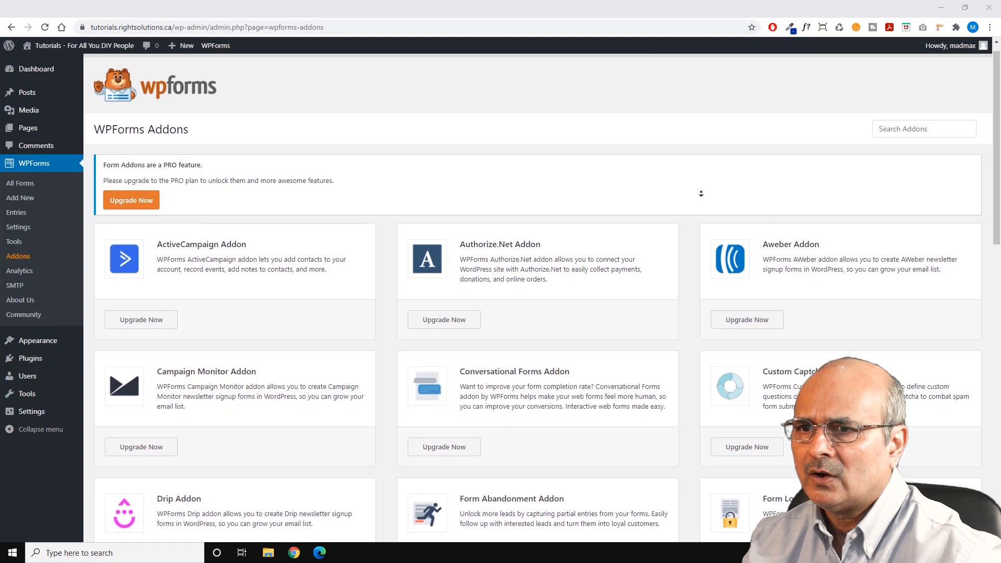
scroll(698, 200, "down", 2)
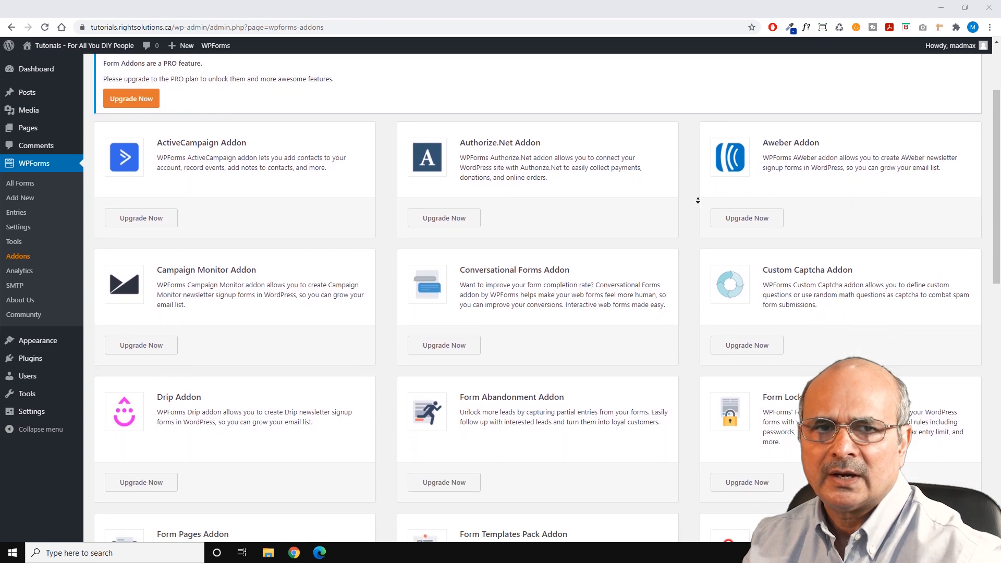
scroll(698, 200, "down", 2)
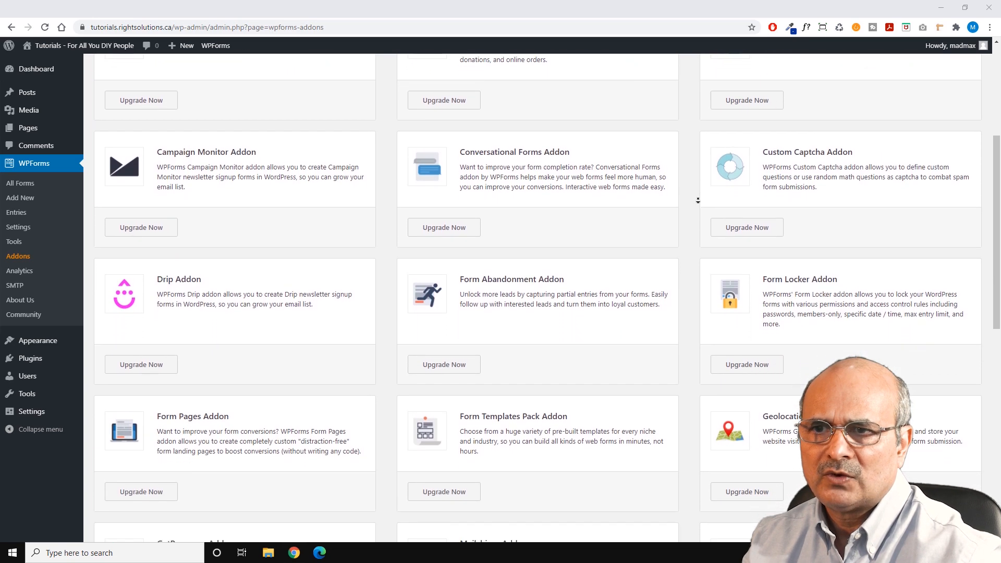
scroll(698, 200, "down", 2)
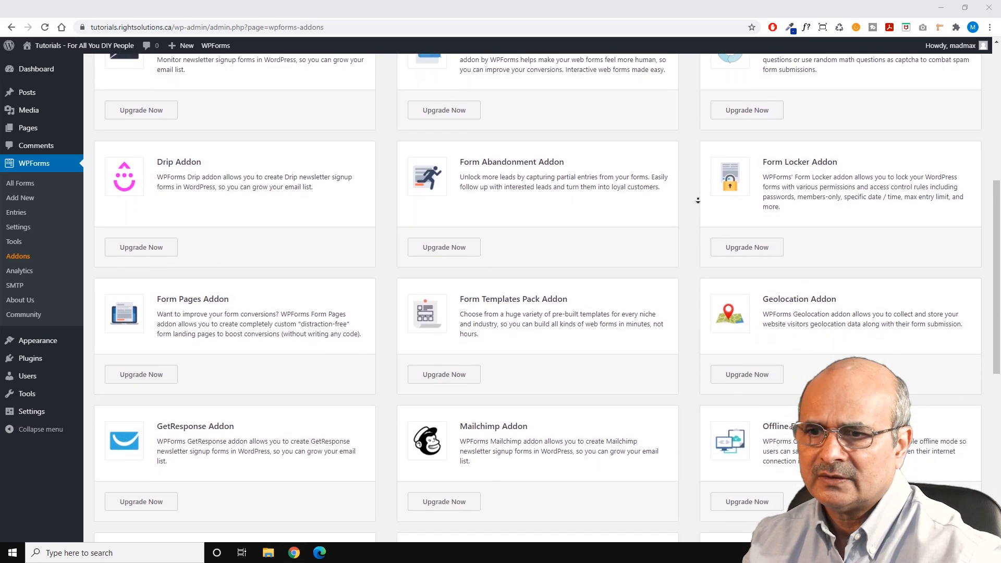
scroll(698, 200, "down", 2)
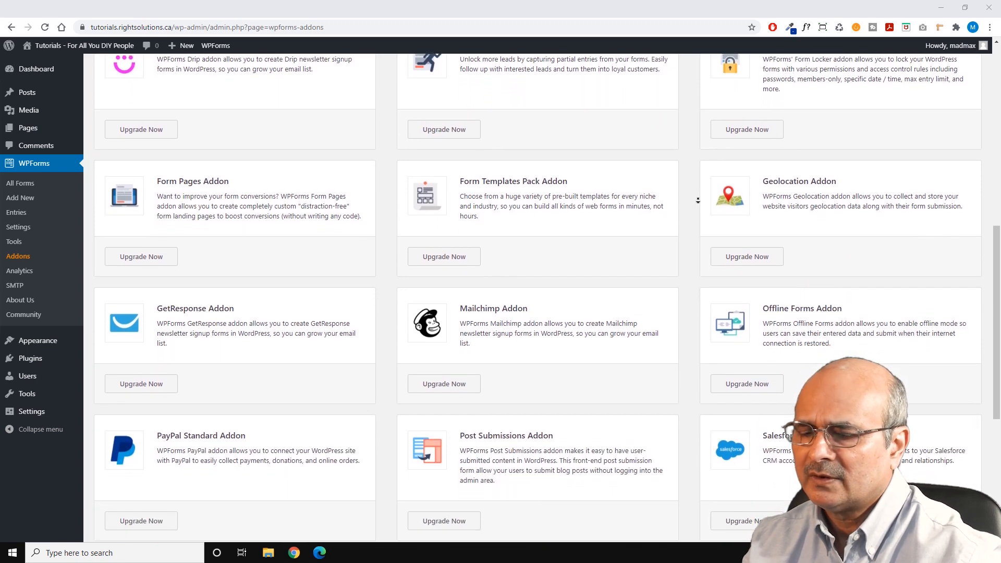
scroll(698, 200, "down", 2)
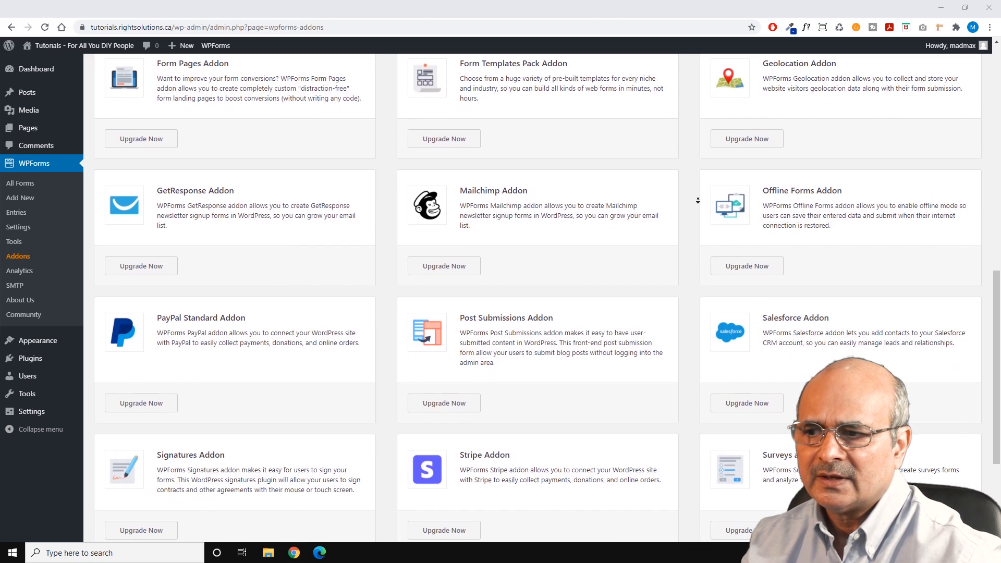
scroll(698, 200, "down", 2)
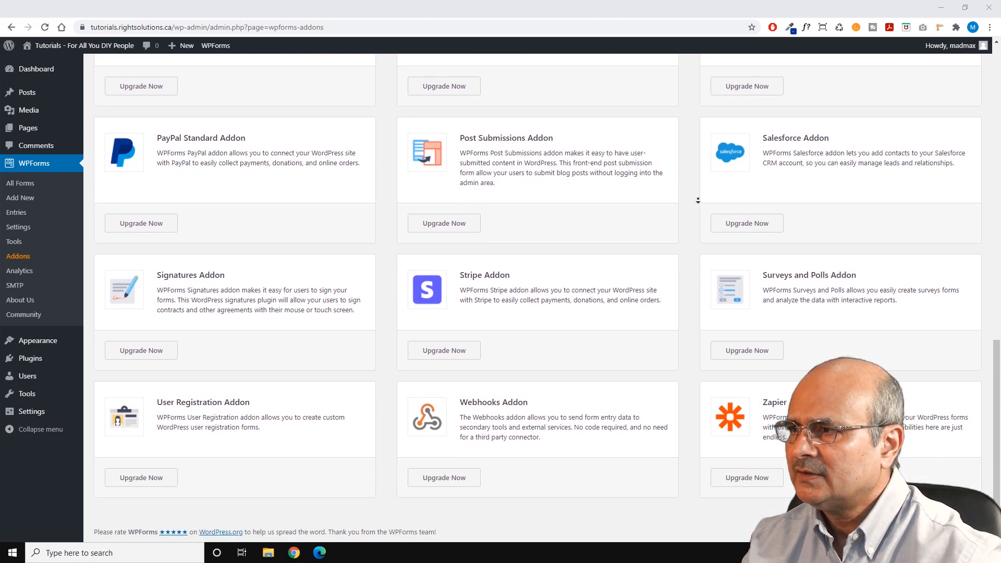
Open the WPForms Analytics page and read how MonsterInsights connects WPForms to Google Analytics
left_click(17, 271)
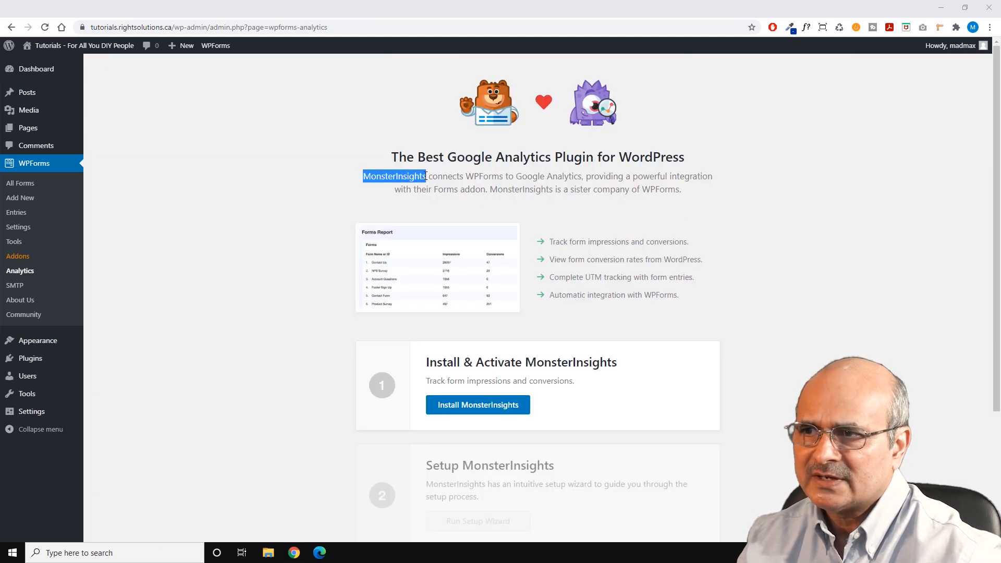
left_click_drag(427, 176, 584, 179)
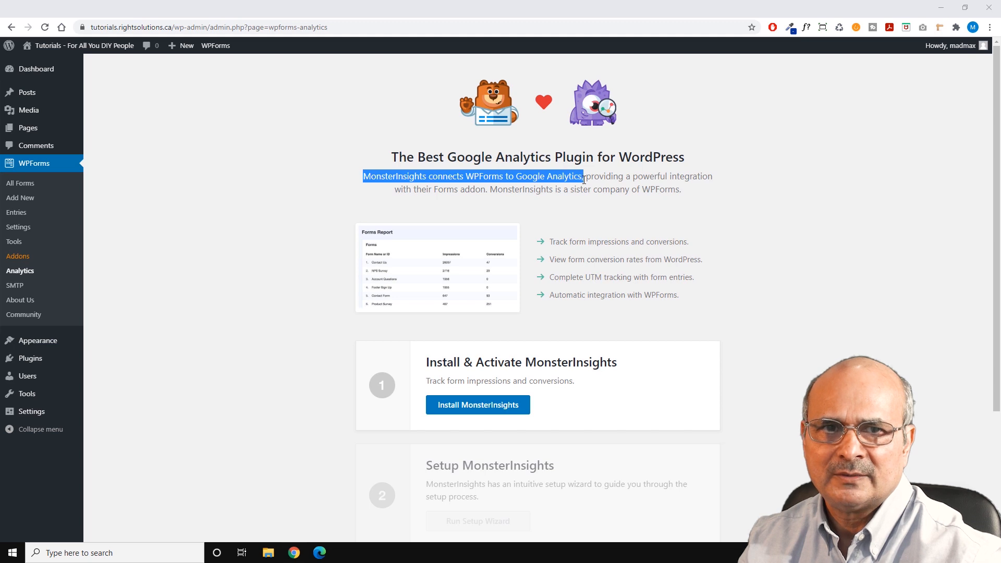
left_click(644, 180)
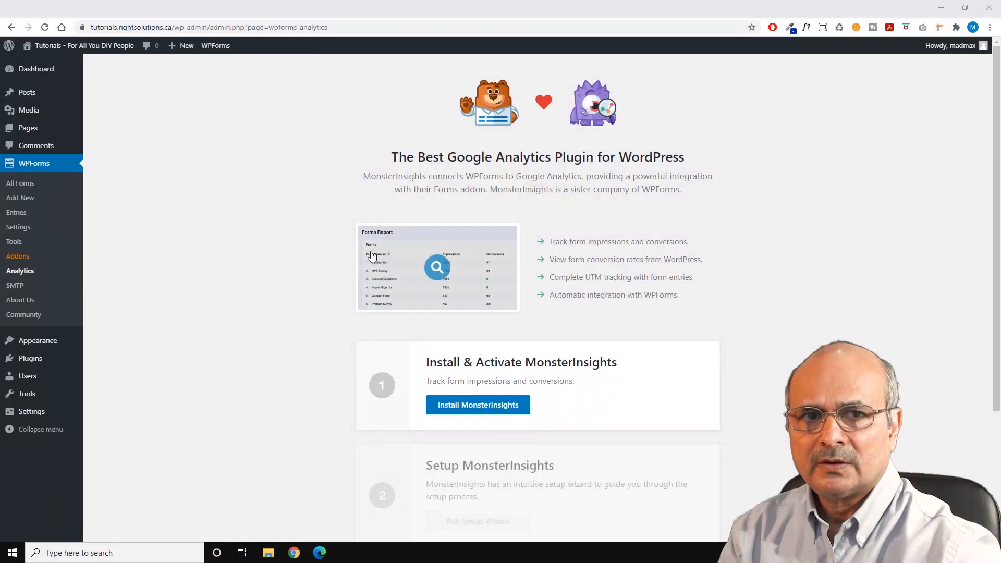
Open the WPForms SMTP page and read the heading and description of WP Mail SMTP
left_click(14, 287)
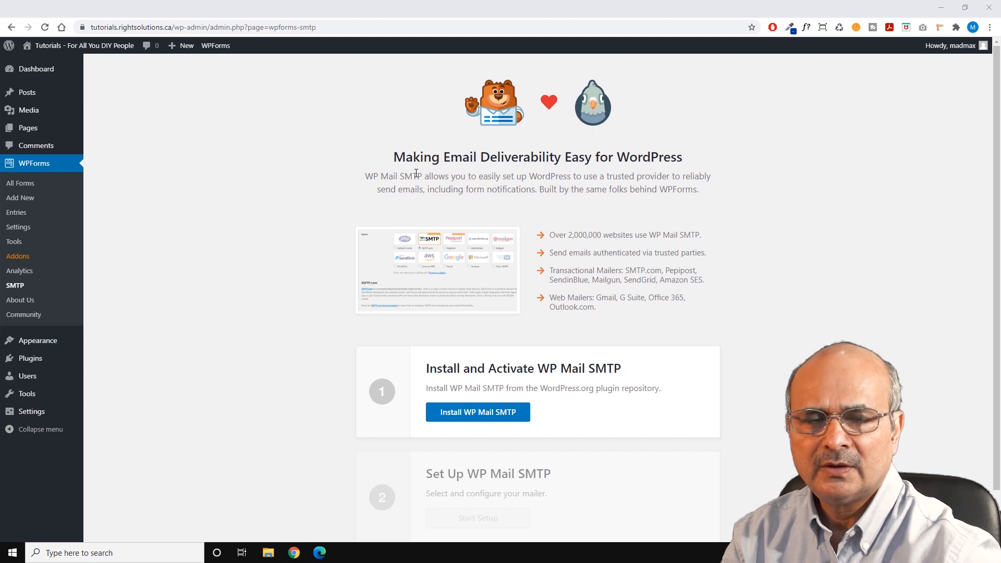
left_click_drag(395, 159, 686, 159)
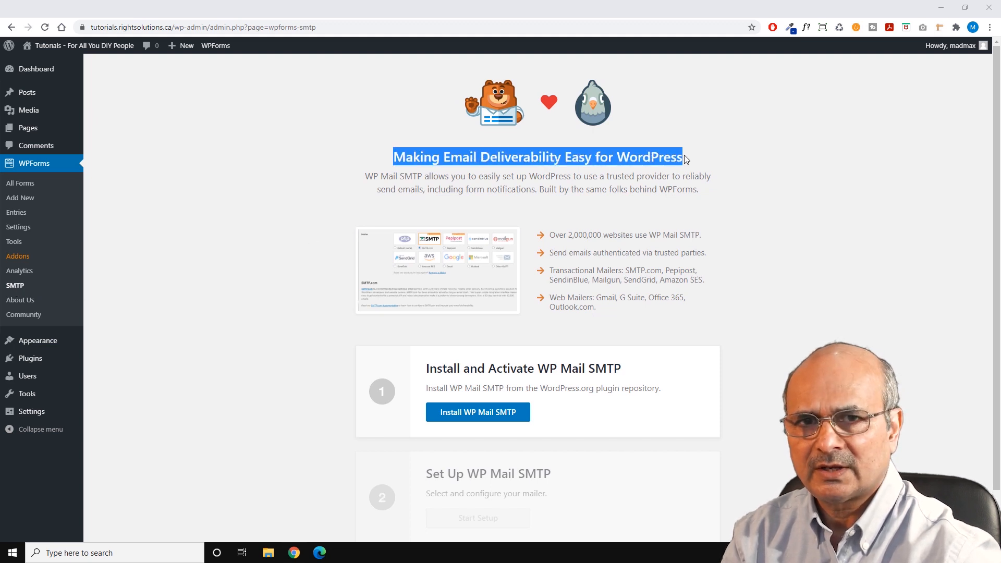
left_click(468, 181)
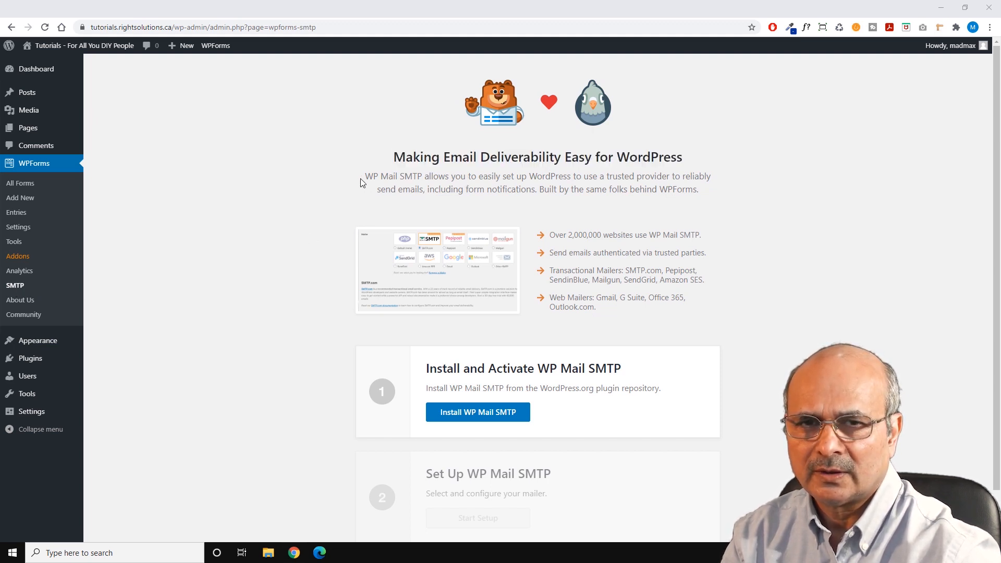
left_click_drag(367, 176, 712, 172)
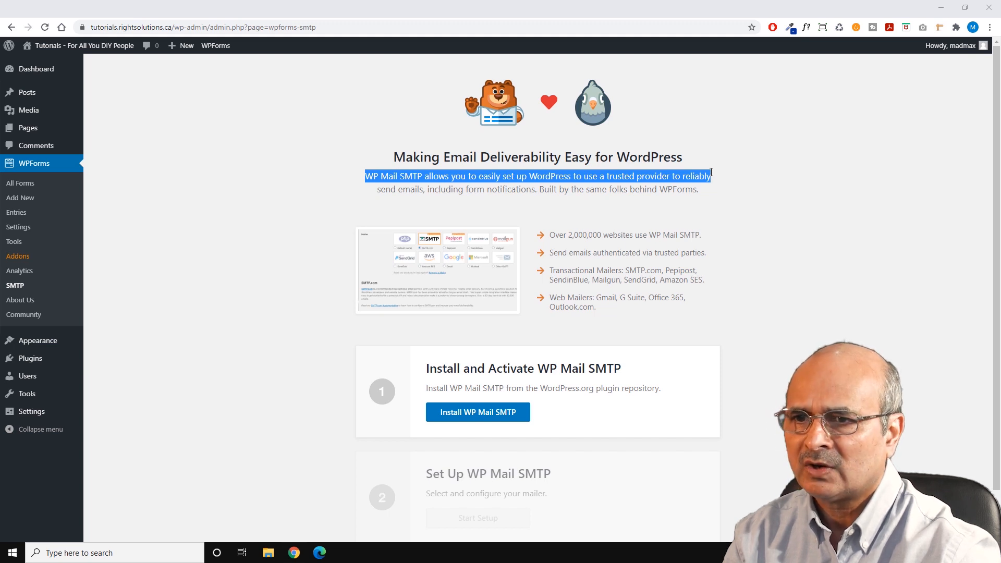
Open the WPForms About Us page and the Community page, and skim the content of both
left_click(675, 178)
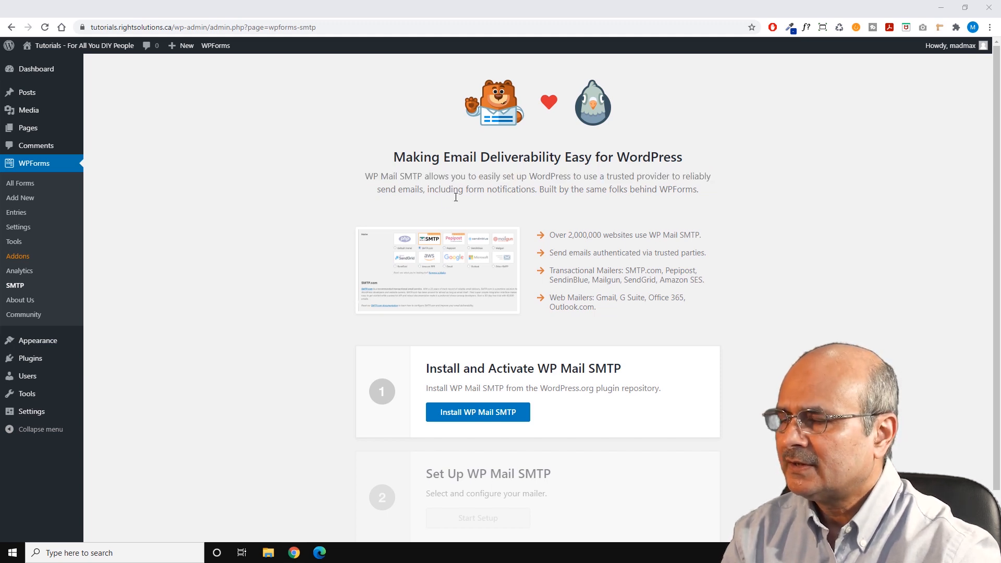
left_click(16, 300)
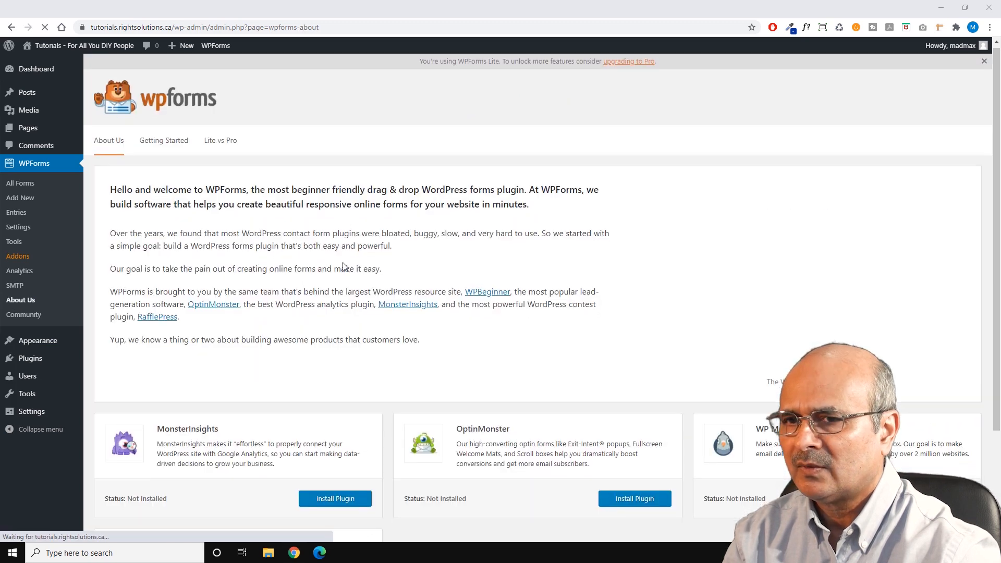
scroll(342, 266, "down", 3)
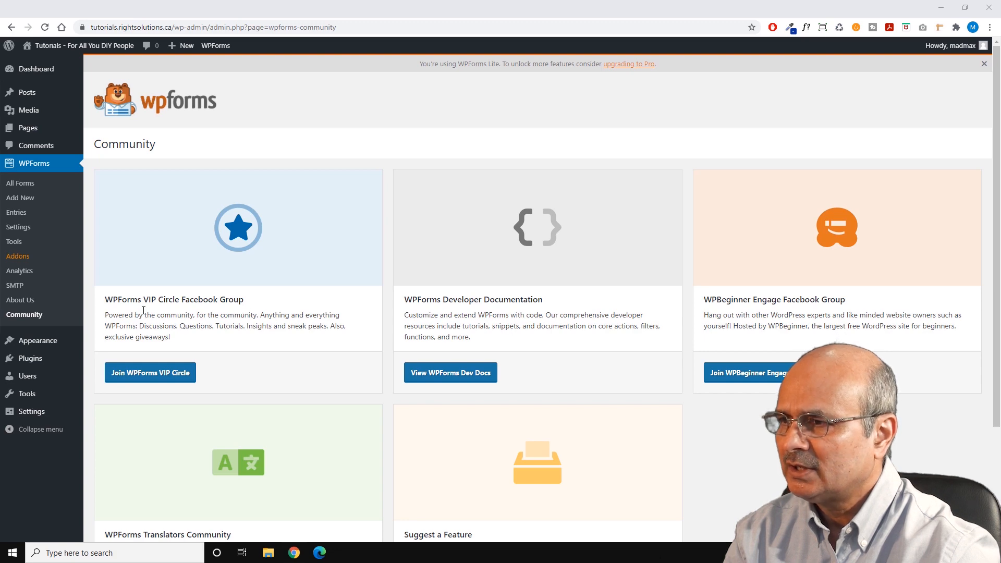
scroll(626, 304, "down", 3)
scroll(610, 305, "up", 3)
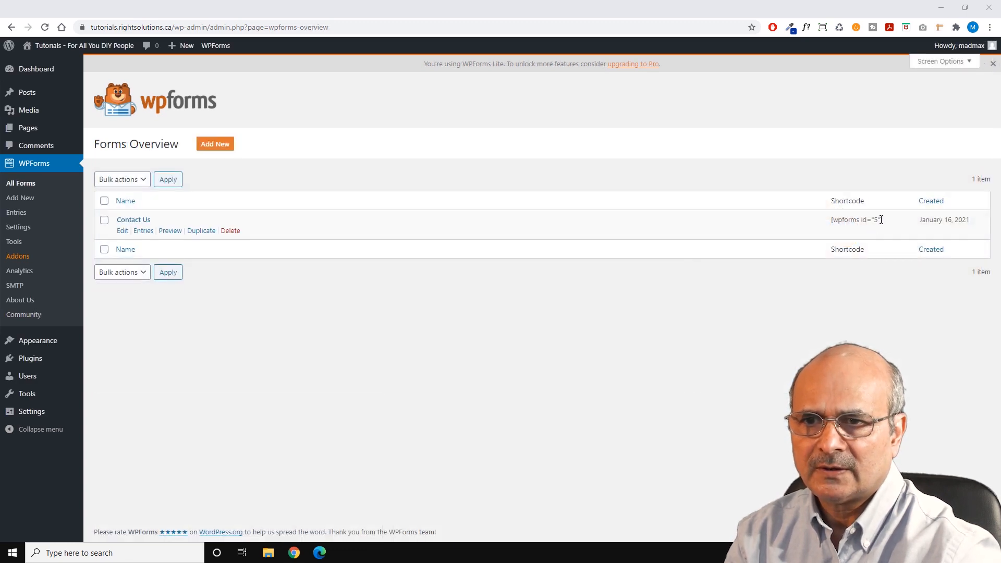
Copy the Contact Us form's shortcode from the forms overview and create a new page titled "Contact Us"
left_click_drag(883, 220, 833, 221)
key("ctrl+c")
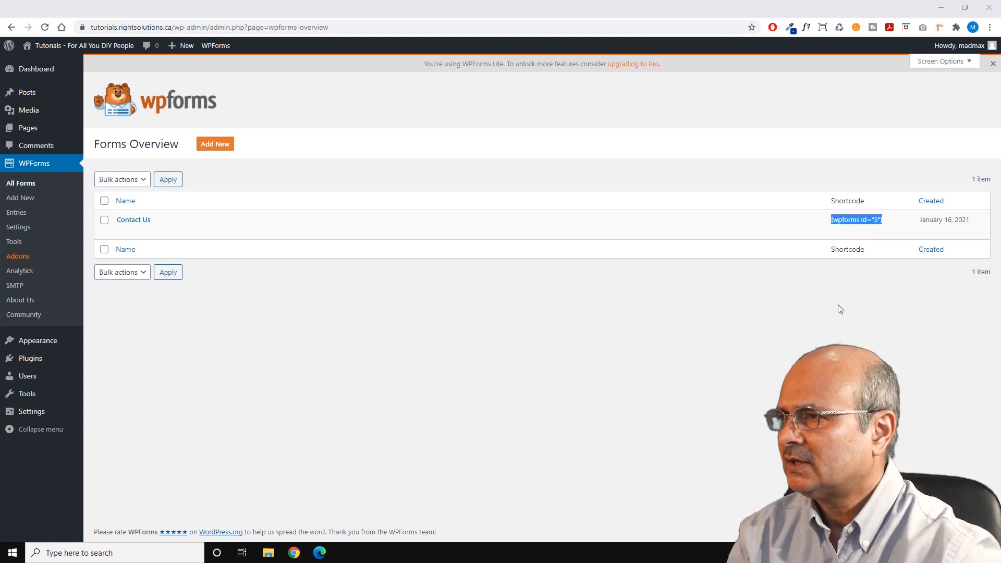
mouse_move(35, 129)
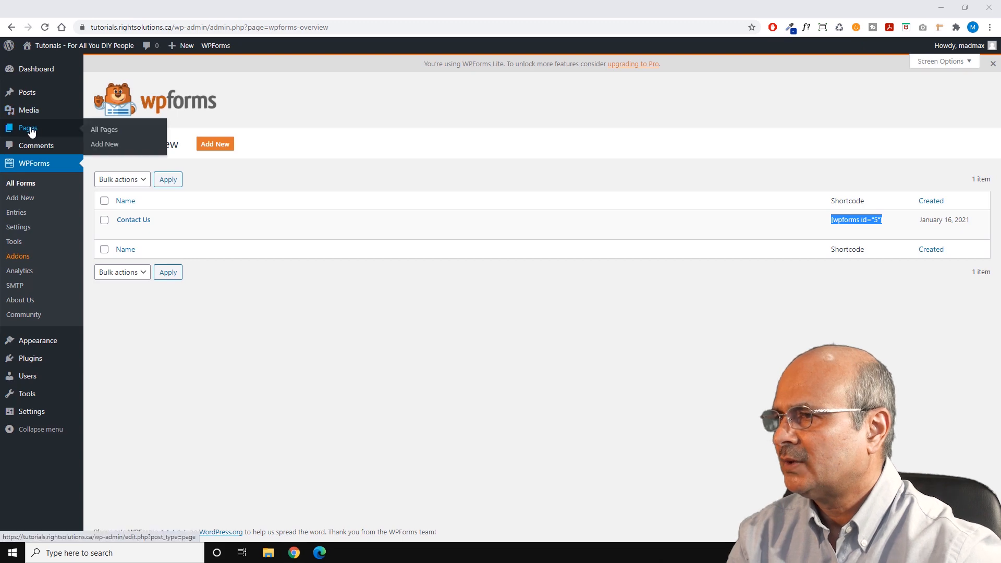
left_click(109, 147)
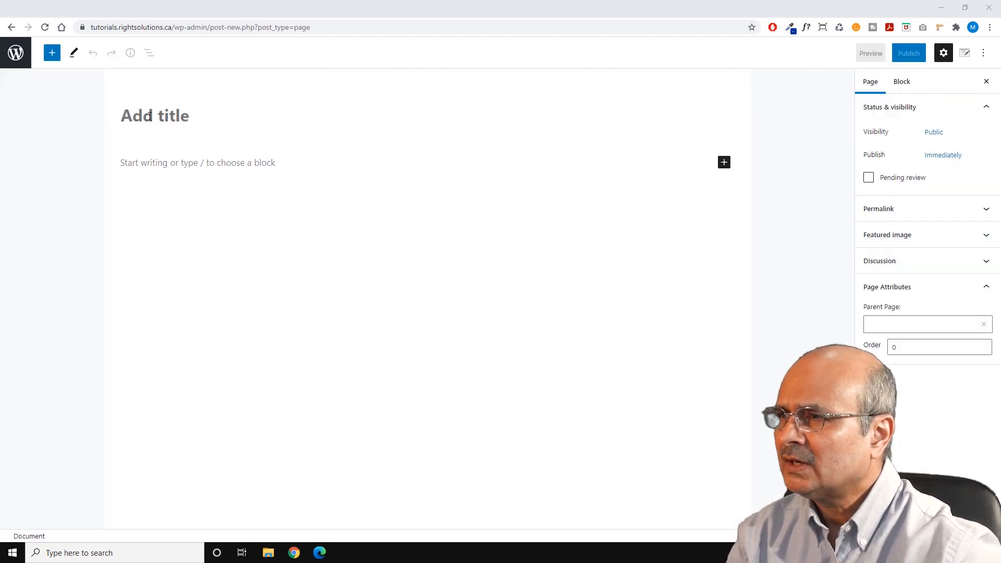
left_click(148, 116)
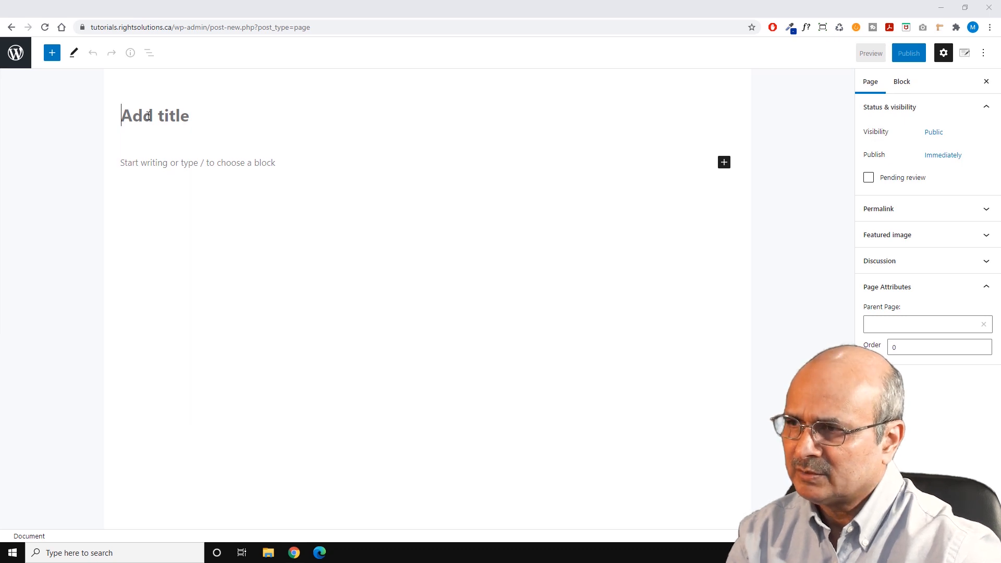
type("Contact Us")
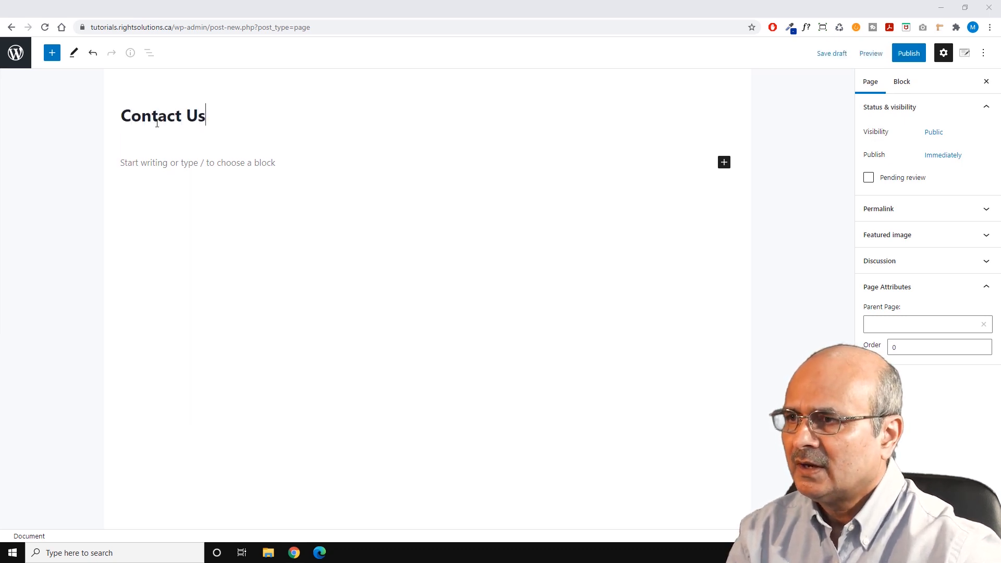
Insert a Columns block below the page title with the 30 / 70 two-column layout
left_click(51, 54)
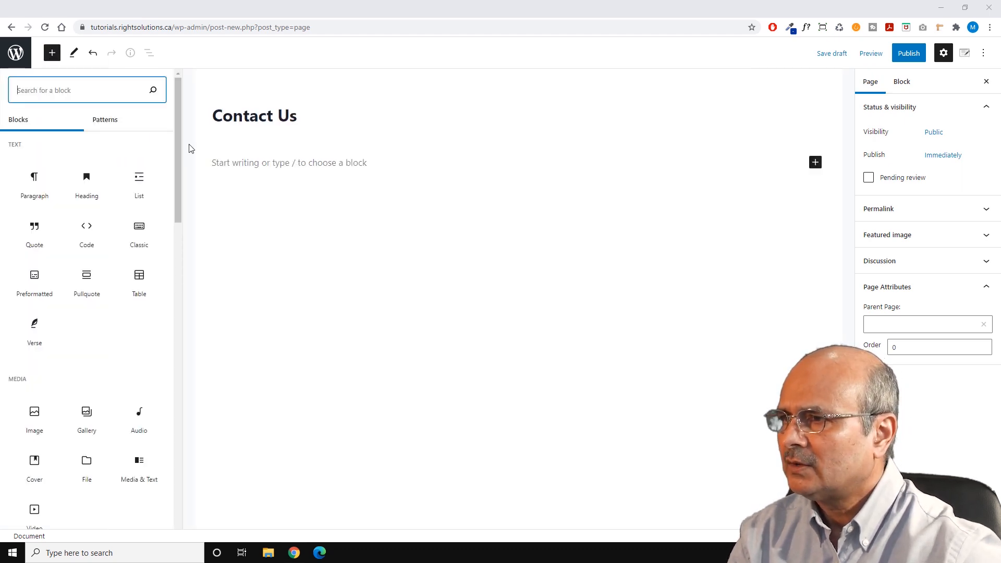
left_click_drag(177, 132, 187, 229)
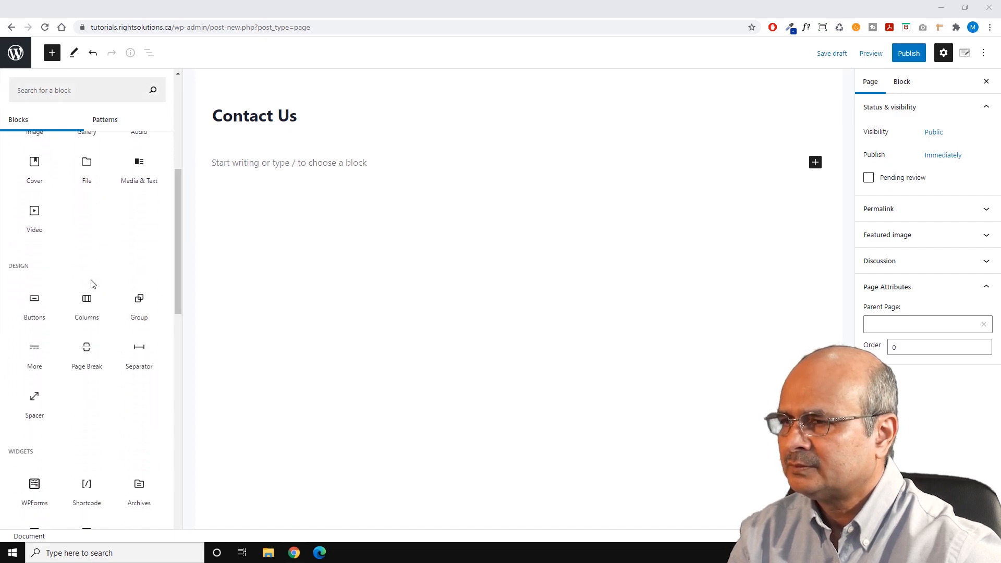
left_click(85, 305)
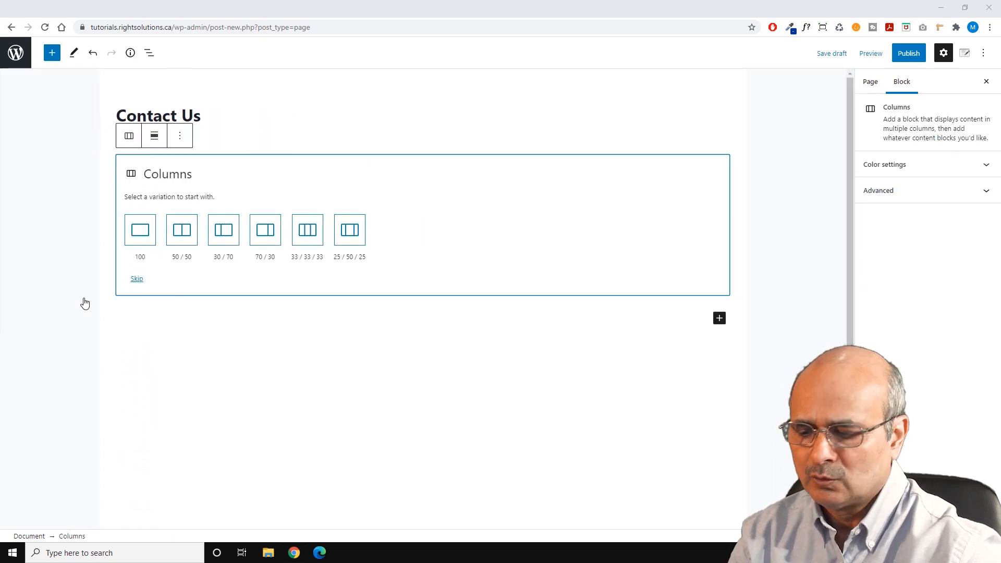
left_click(224, 237)
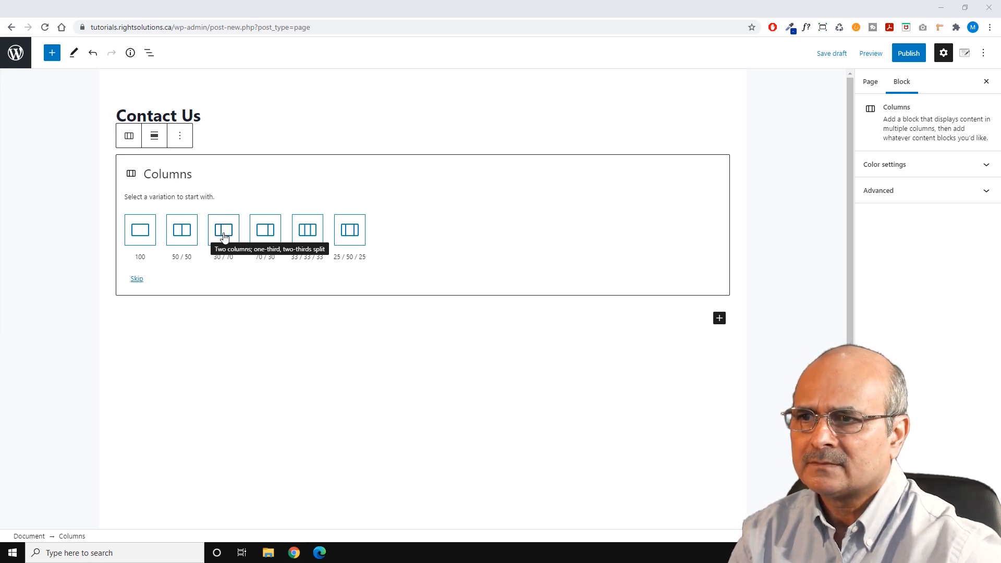
left_click(225, 237)
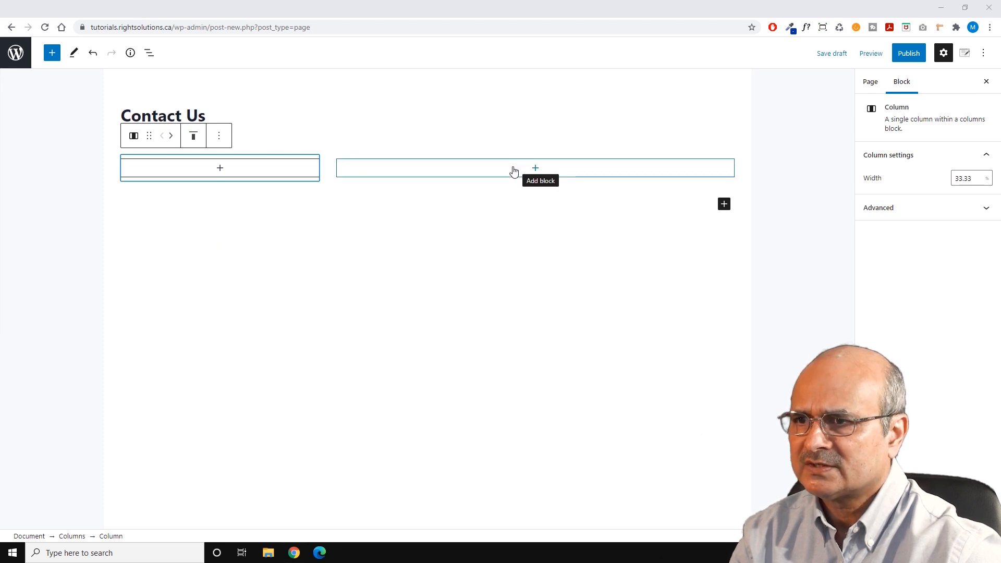
Add a Shortcode block with [wpforms id="5"] in the wider column and publish the page
left_click(537, 168)
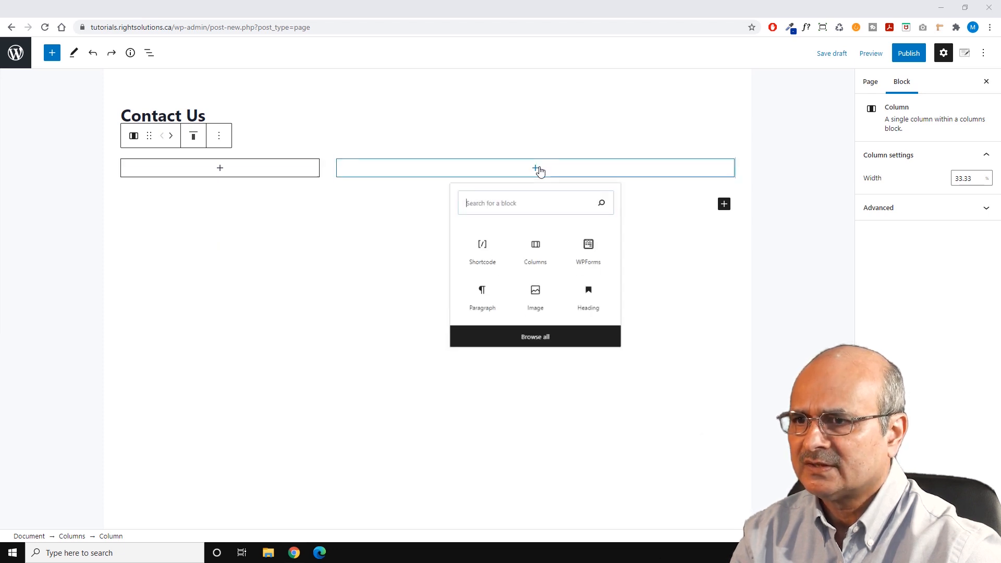
left_click(482, 254)
key("ctrl+v")
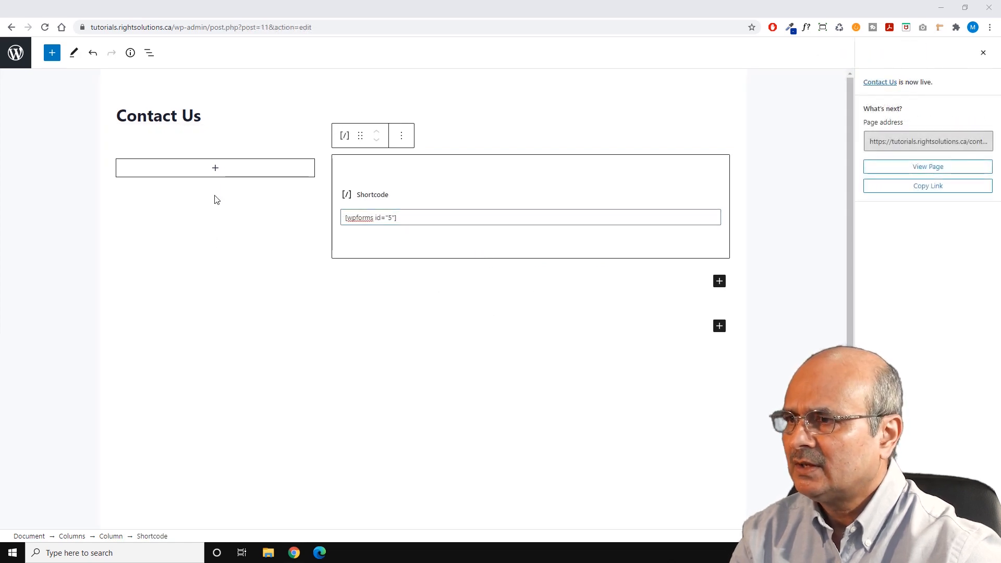
Add a Heading block reading "Write us Here.." in the narrow column and update the page
left_click(214, 171)
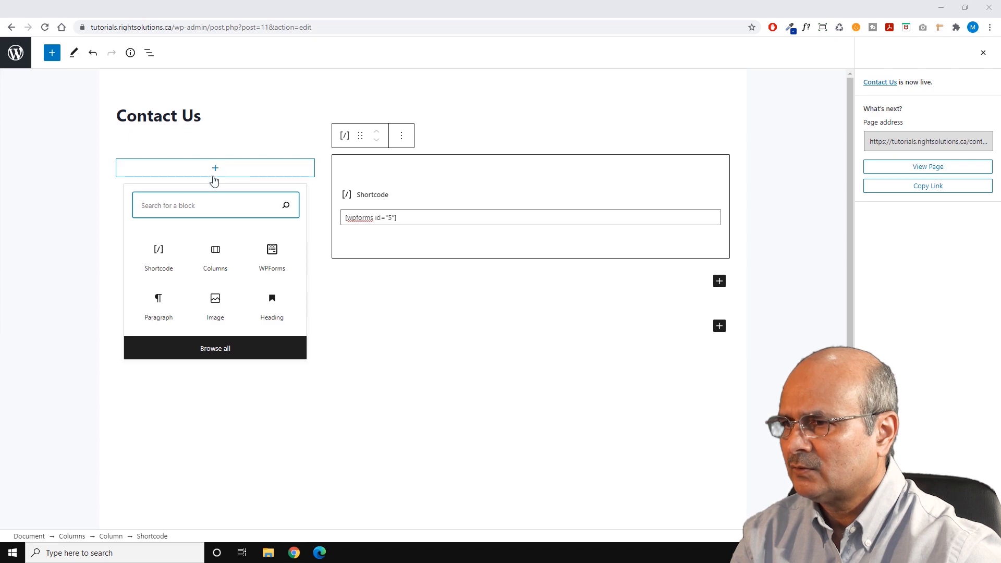
left_click(276, 317)
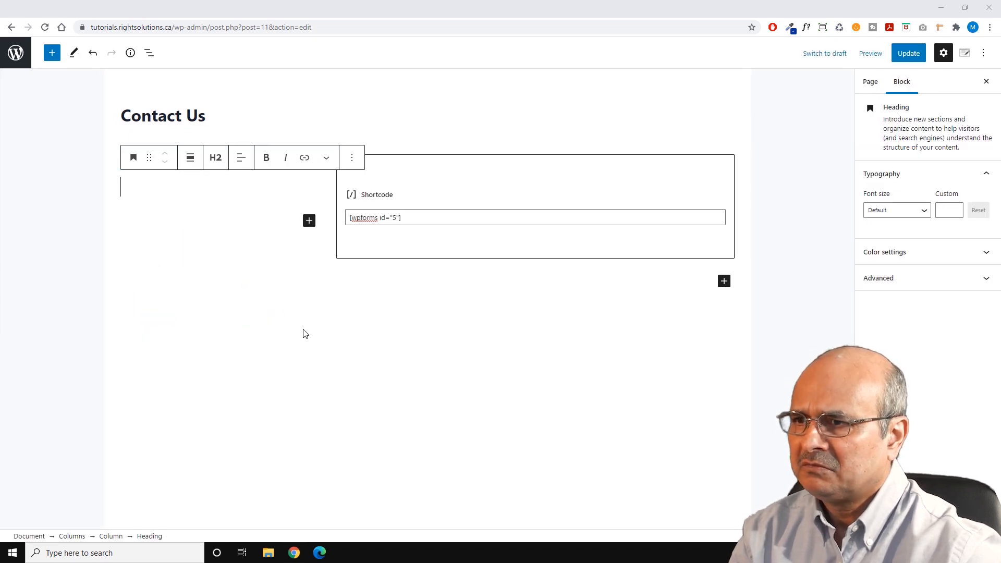
type("W")
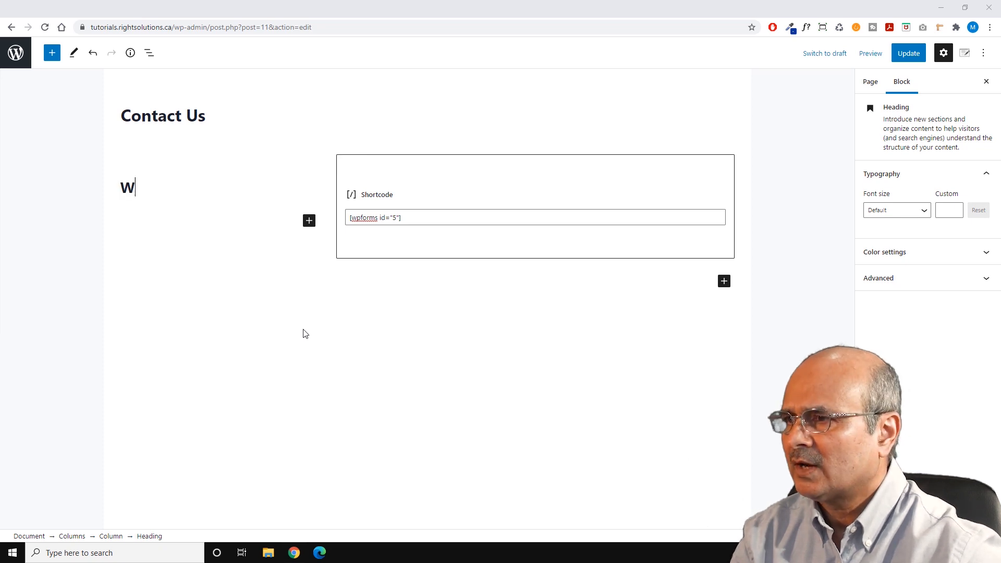
type("rite us Here")
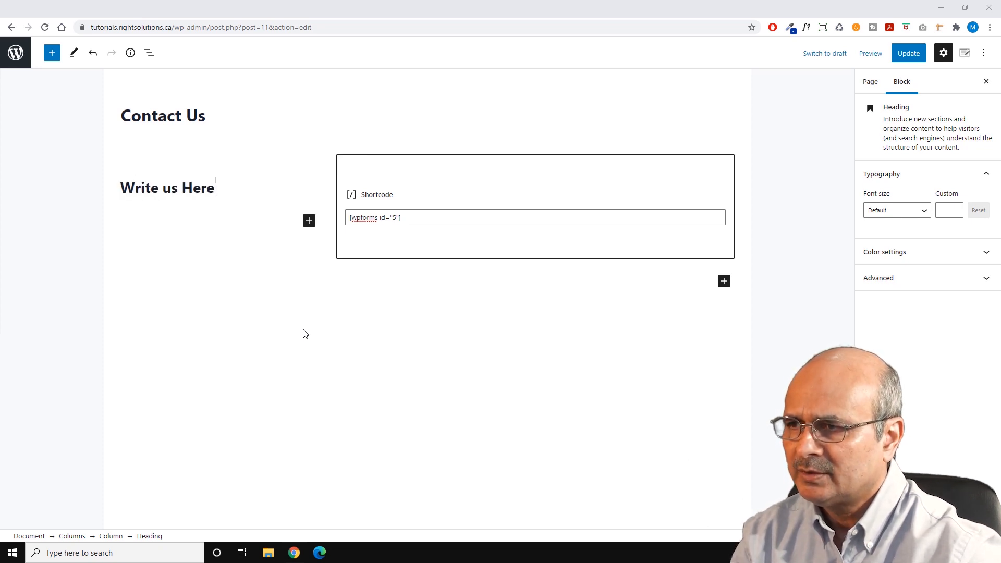
type("..")
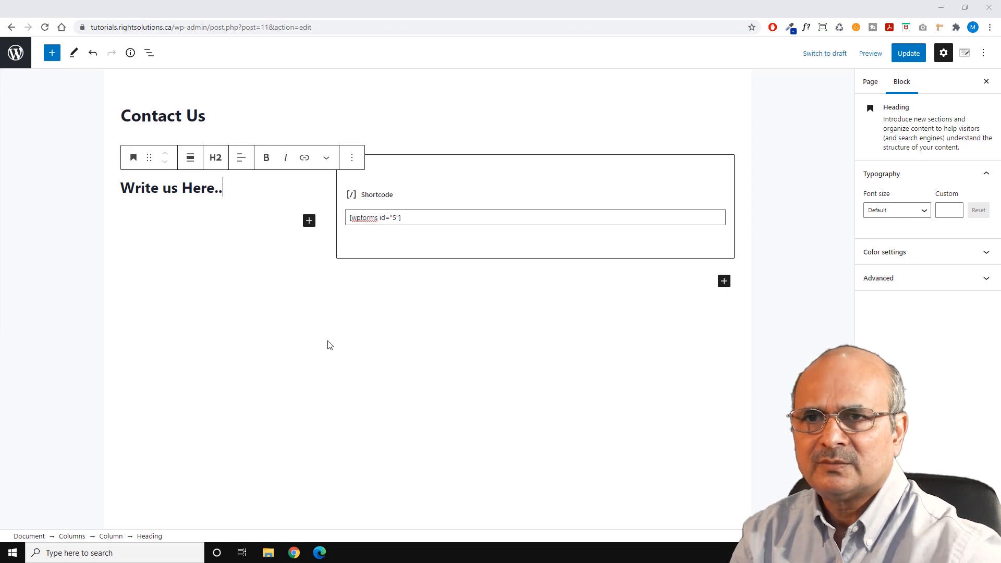
left_click(908, 54)
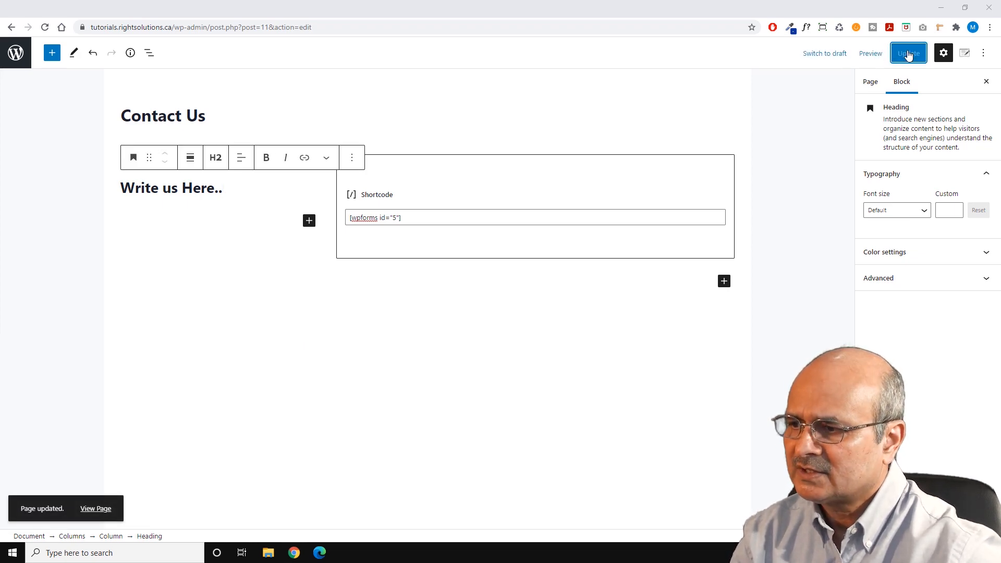
View the live page and submit its form with the sender's name, e-mail and message "hi there, just want to test my Contact form !!!"
left_click(98, 511)
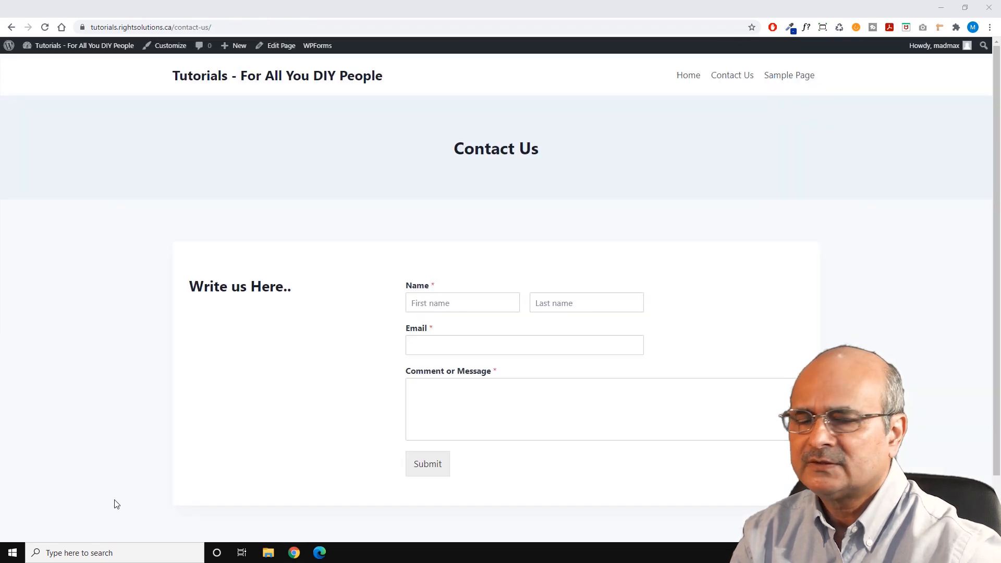
scroll(312, 339, "down", 1)
left_click(415, 252)
type("Mazhar")
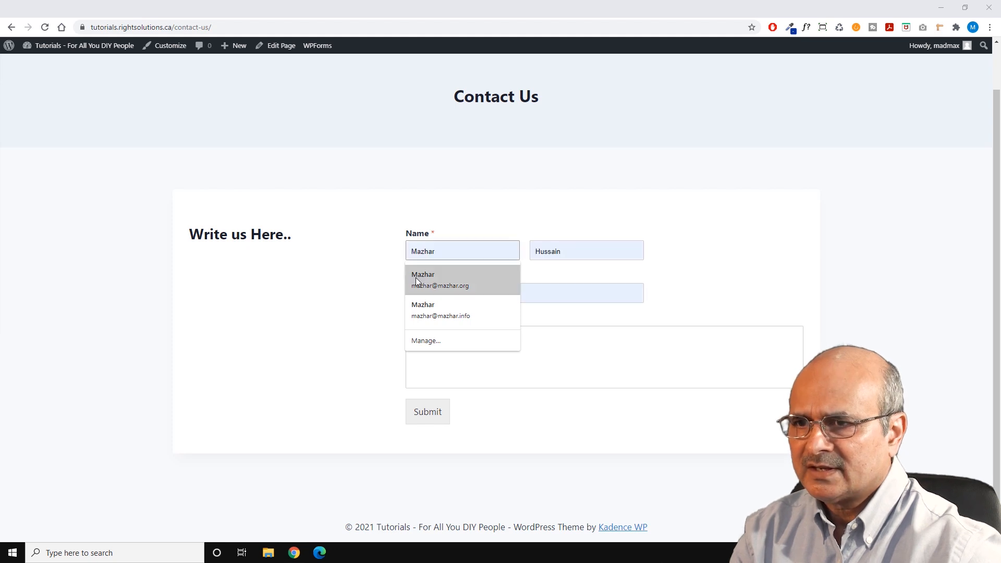
left_click(415, 278)
left_click(429, 342)
type("hi th")
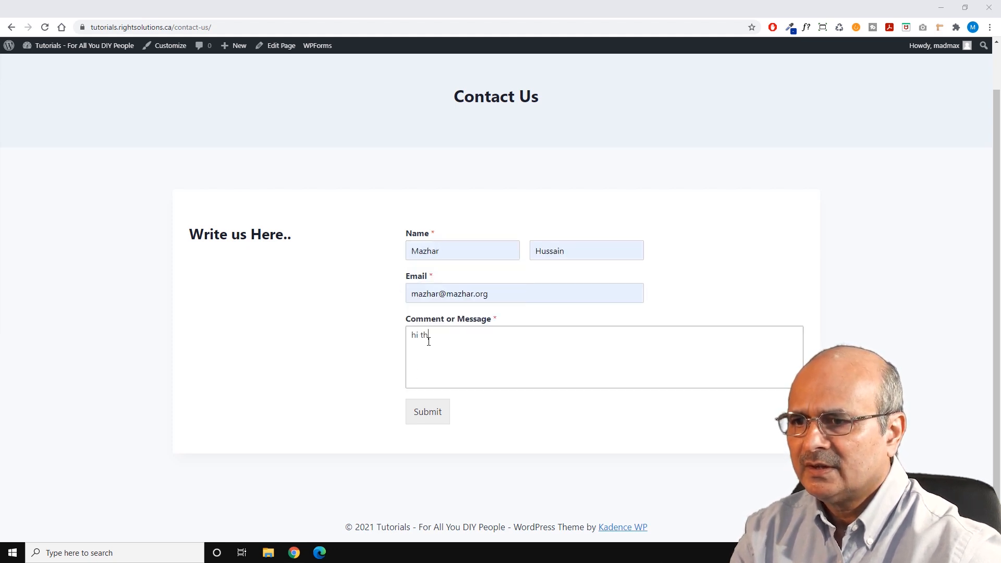
type("ere, just want to test my Contact form !!!")
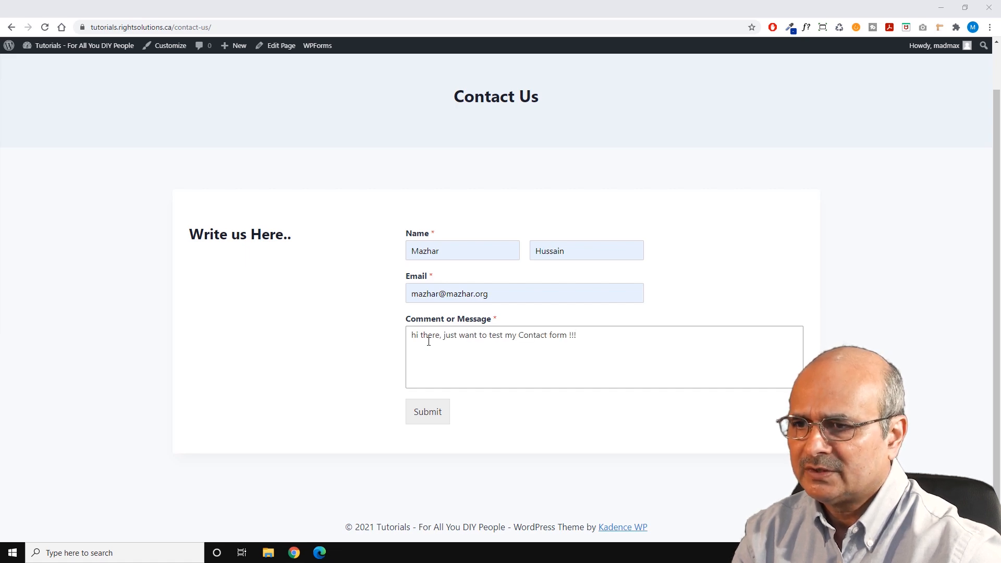
left_click(423, 413)
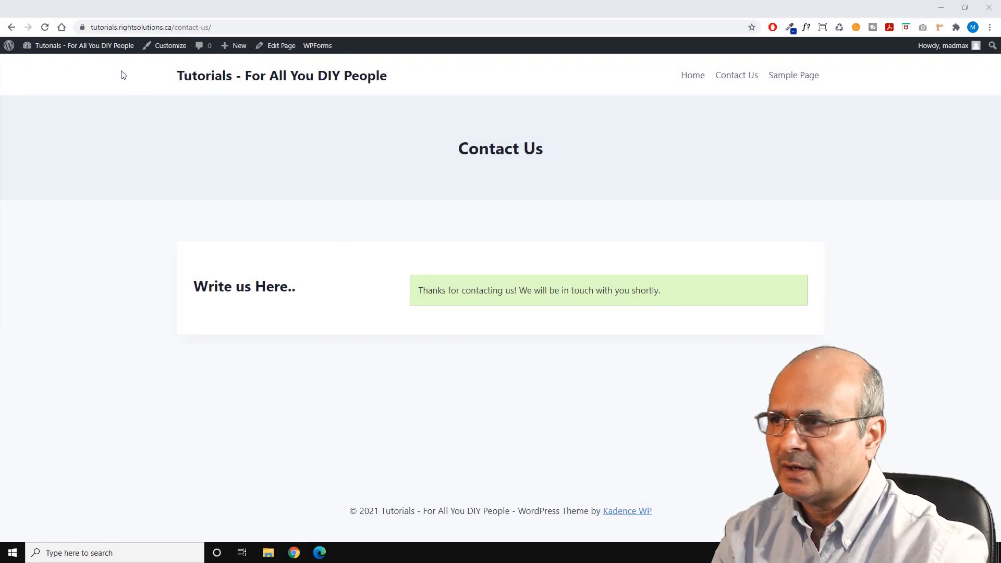
Return to the WordPress dashboard and open the Contact Us page for editing from the list of all pages
mouse_move(50, 46)
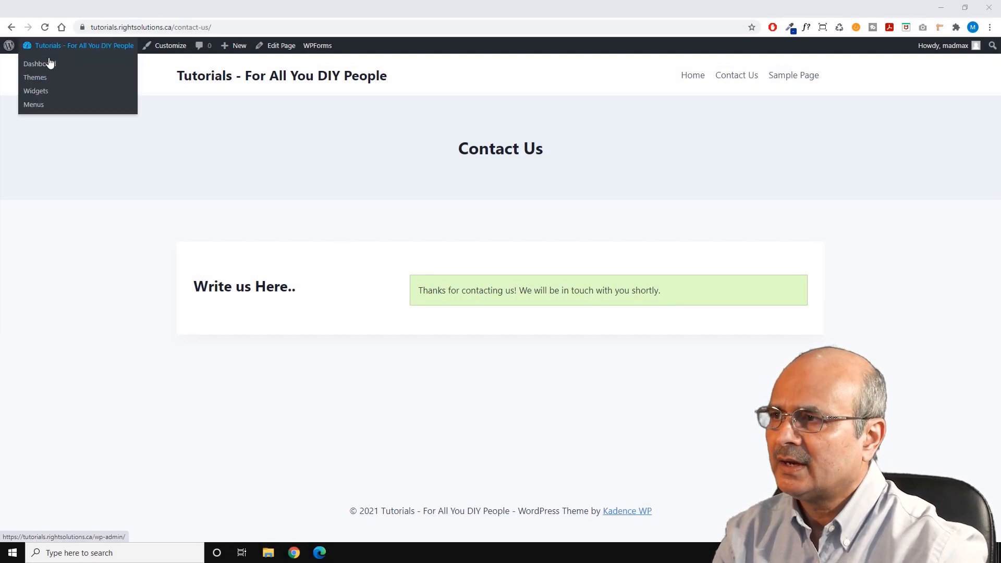
left_click(44, 65)
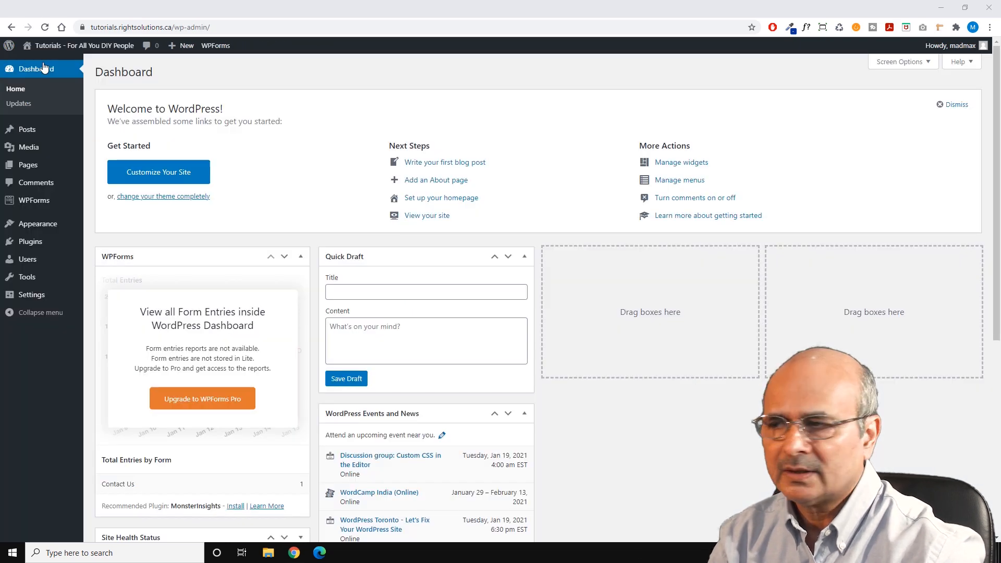
mouse_move(29, 172)
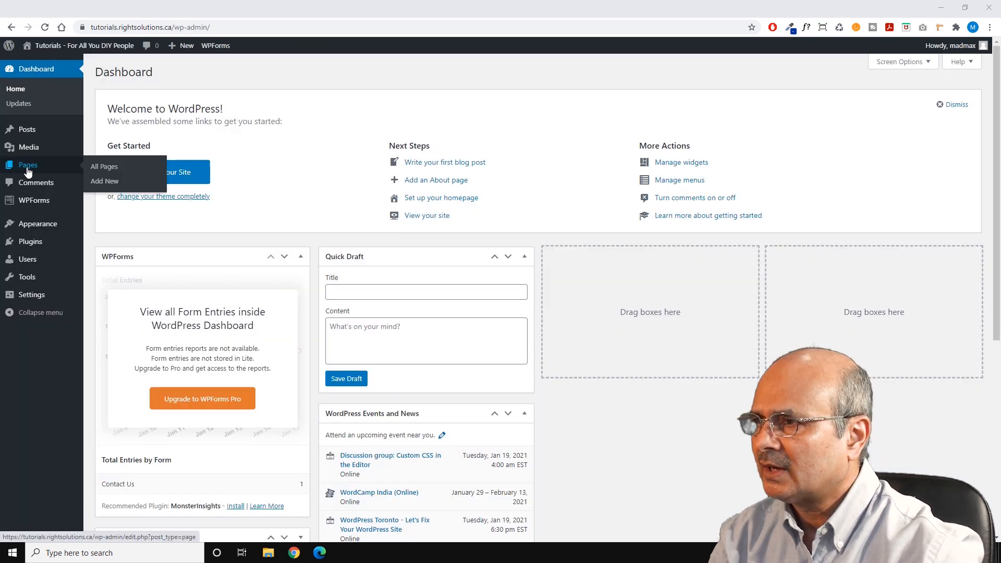
left_click(104, 168)
mouse_move(123, 156)
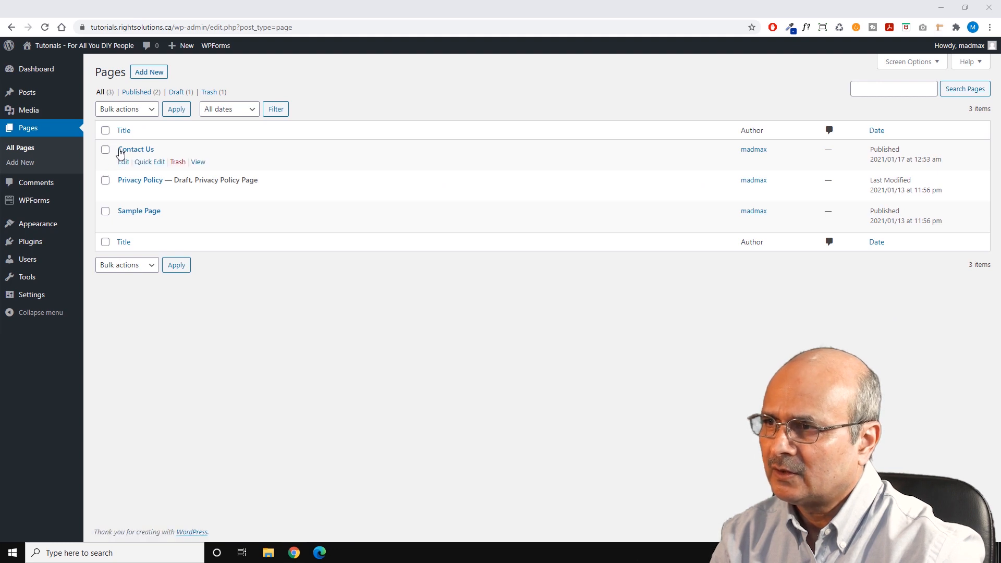
left_click(124, 163)
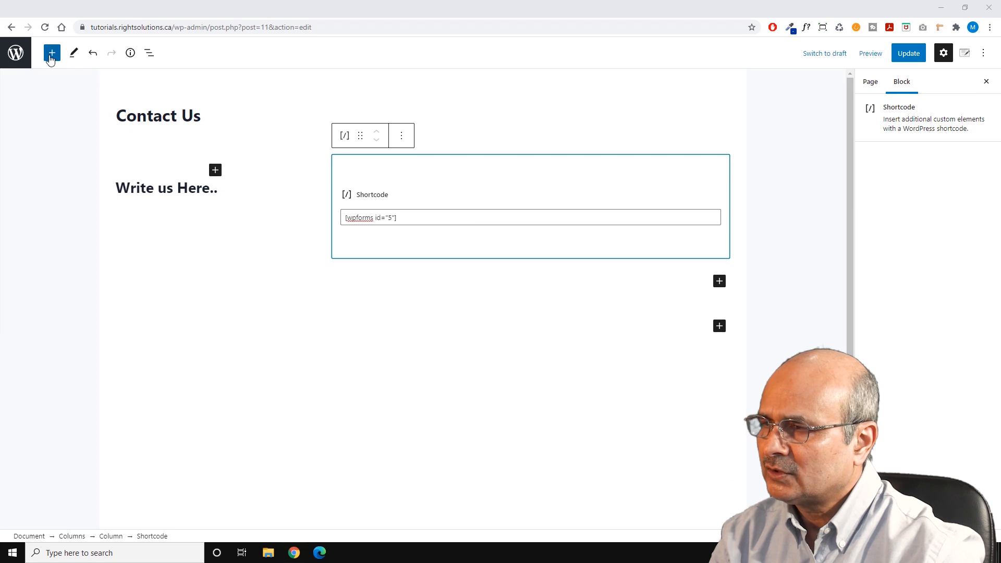
Add a WPForms block below the Shortcode block, choose the Contact Us form for it, and update the page
left_click(51, 57)
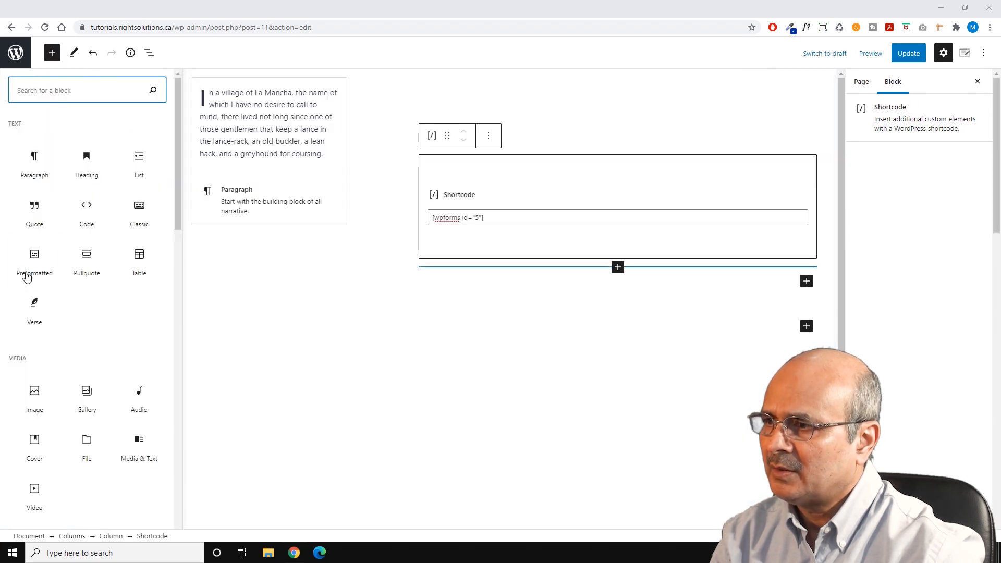
scroll(84, 349, "down", 7)
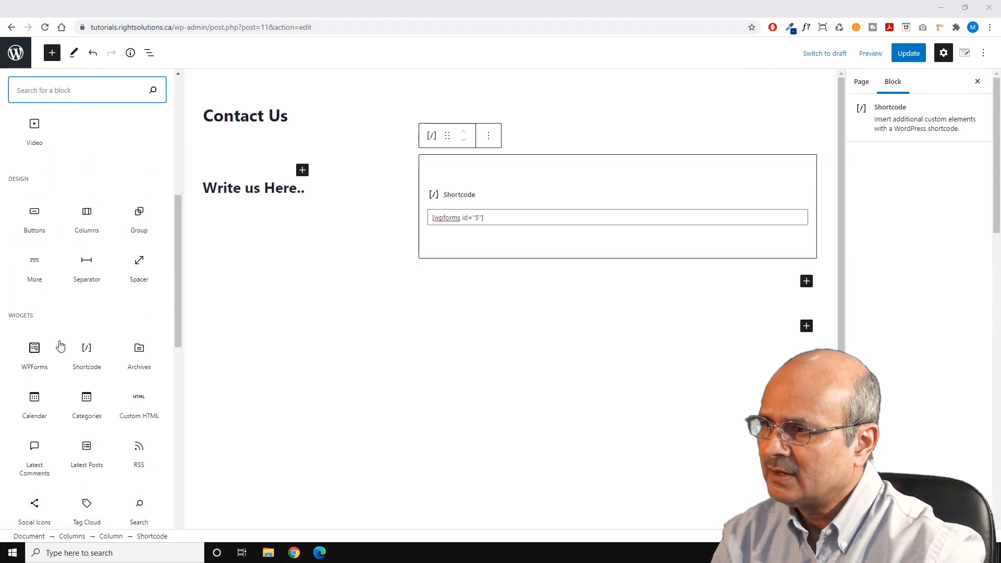
mouse_move(36, 351)
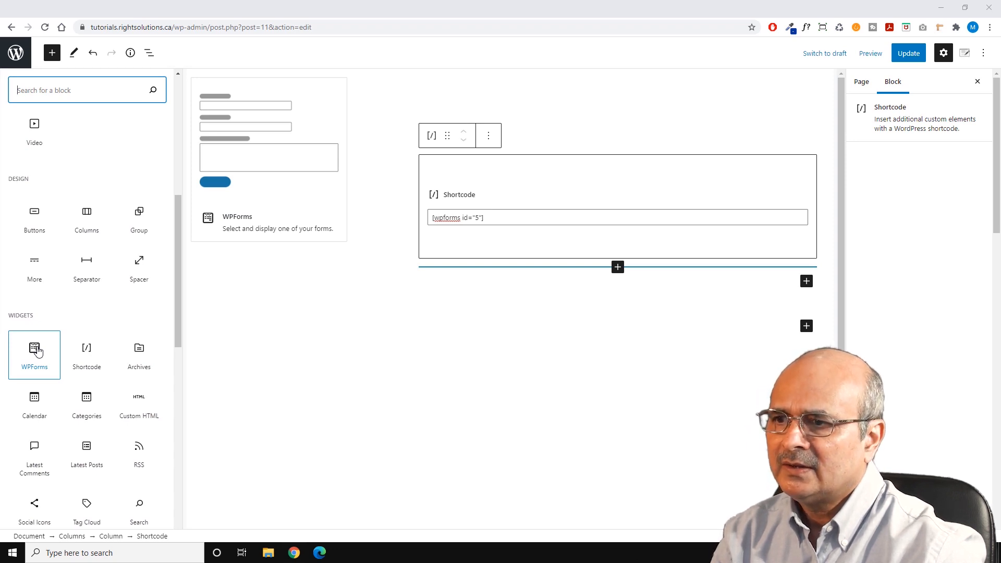
left_click(35, 355)
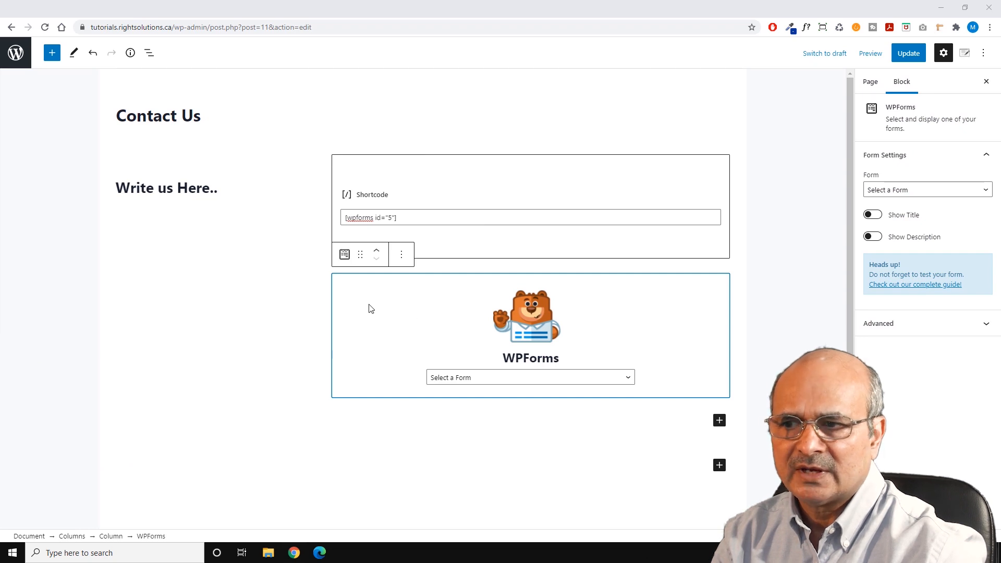
left_click(630, 379)
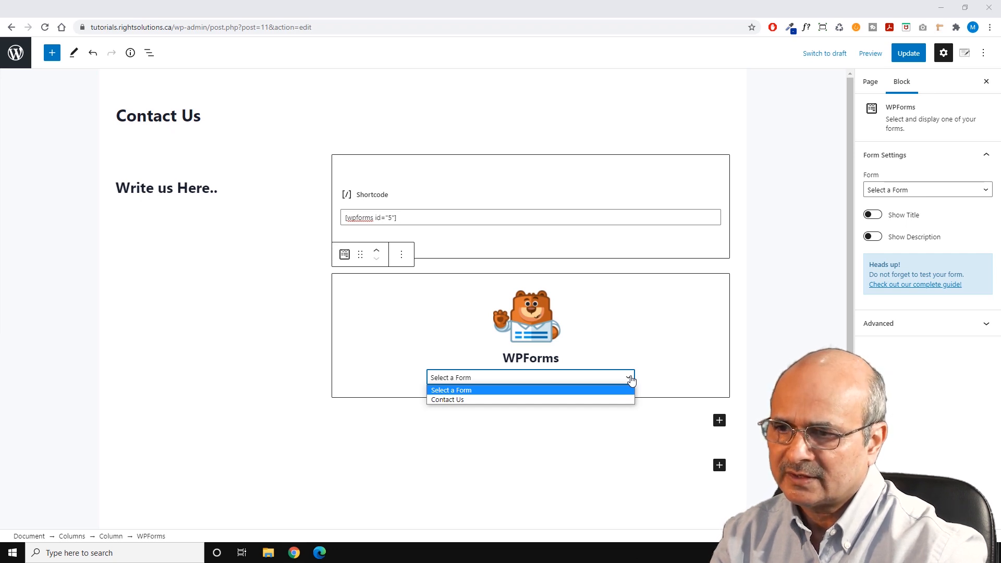
left_click(456, 400)
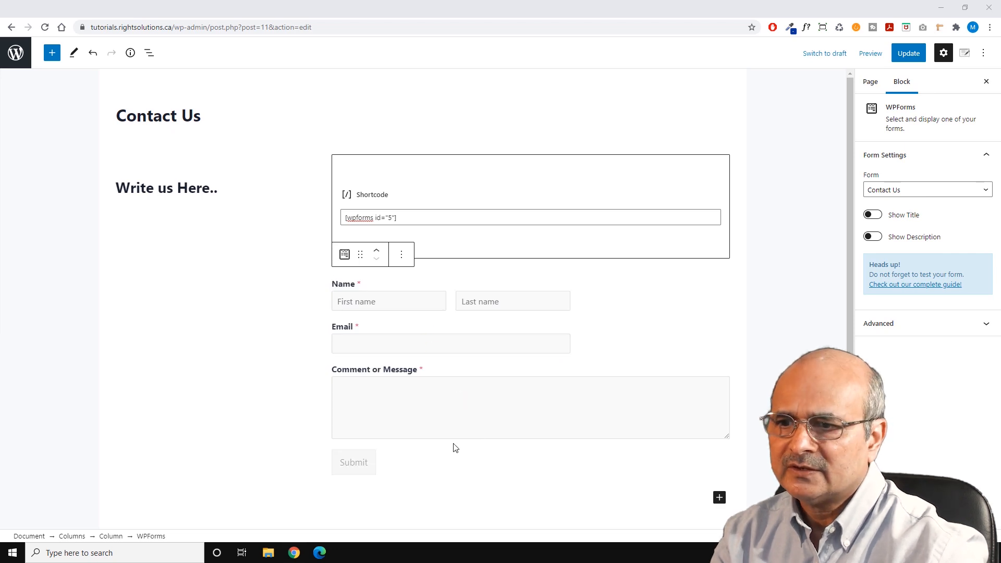
scroll(453, 433, "down", 1)
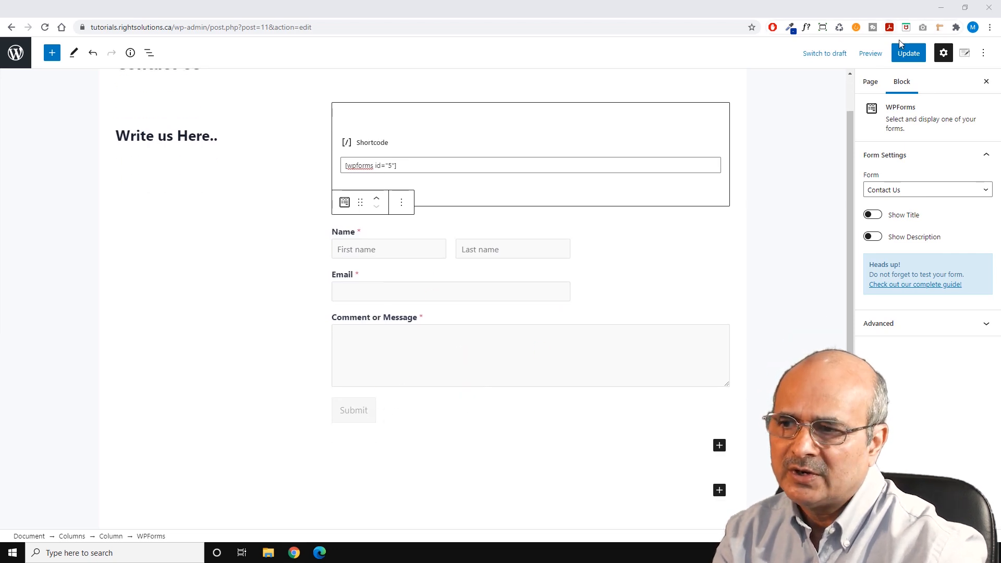
left_click(908, 54)
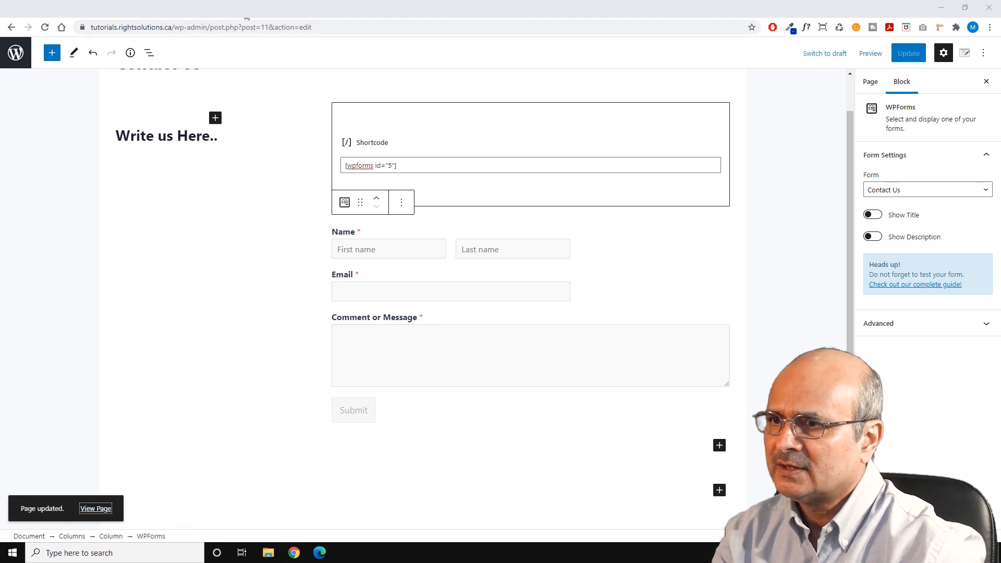
Review both forms on the live Contact Us page and submit the second with the sender's name, e-mail and message "hello"
scroll(336, 239, "down", 4)
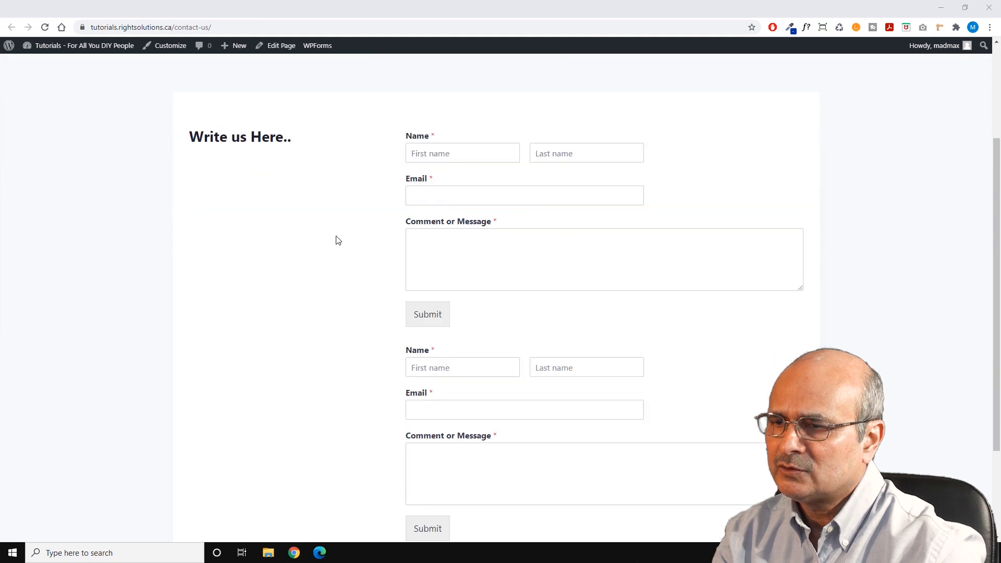
scroll(391, 135, "up", 1)
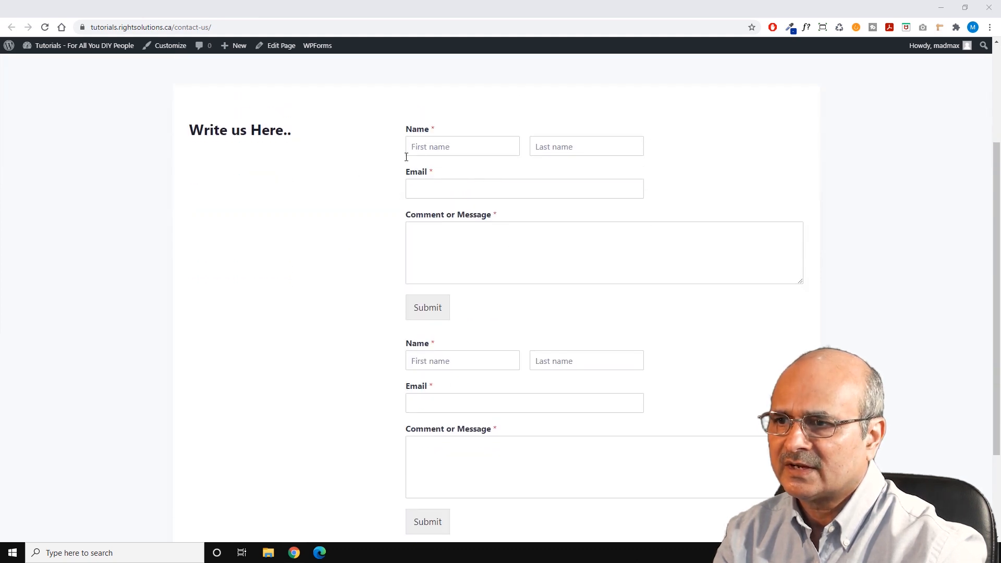
scroll(387, 342, "down", 3)
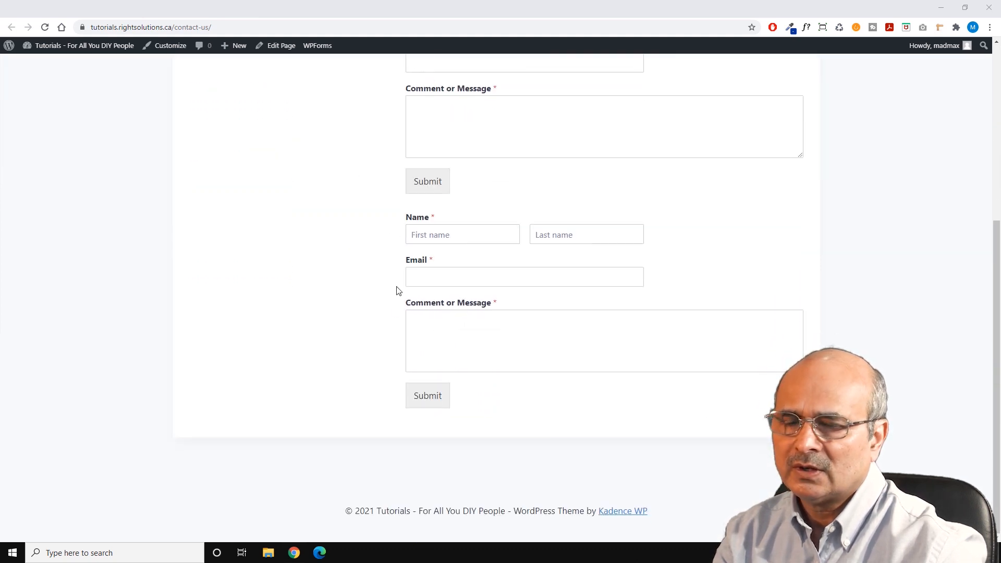
left_click(432, 237)
left_click(425, 265)
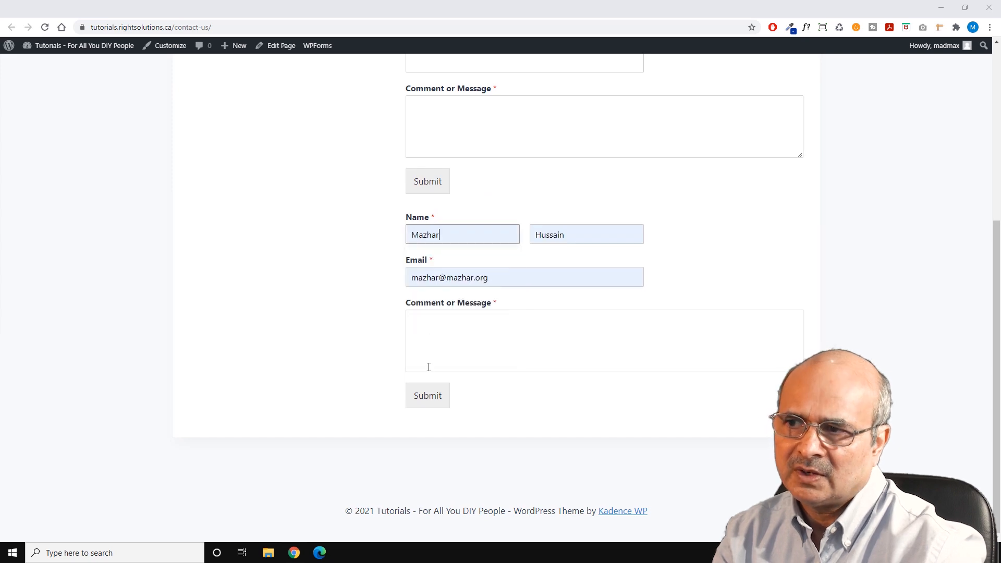
left_click(425, 336)
type("hello")
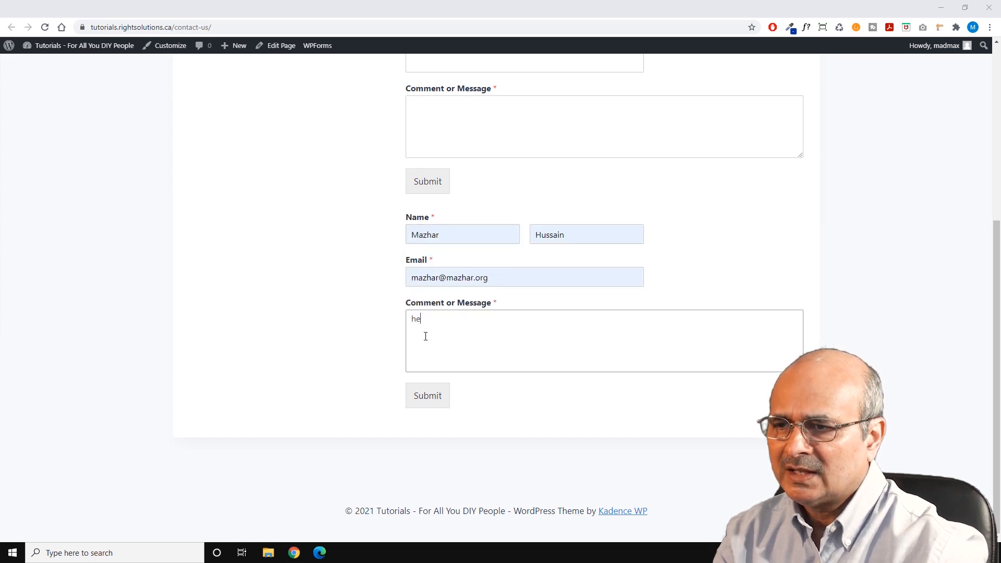
left_click(424, 398)
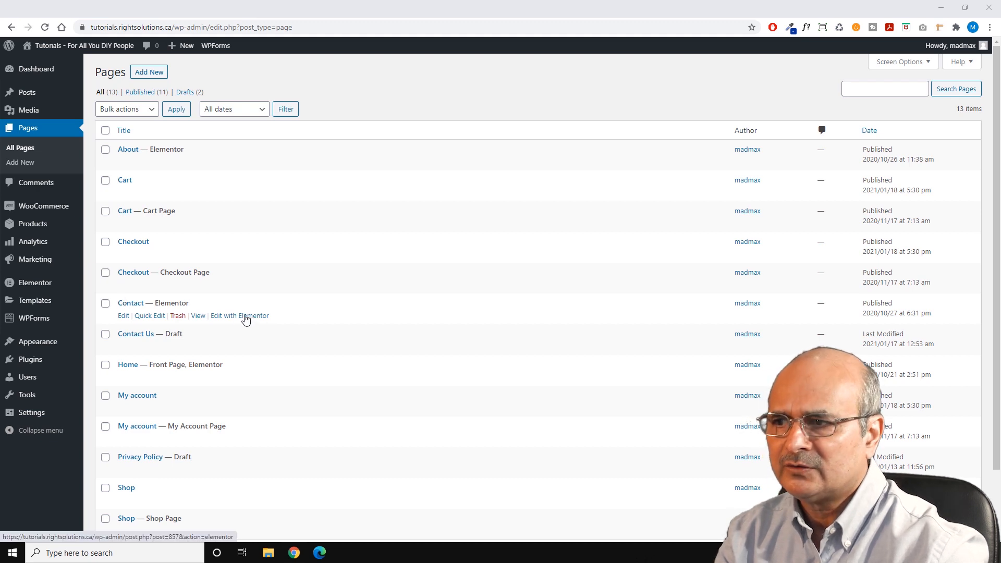
Open the Contact page in Elementor, search the widgets for "wpform" and place WPForms beneath "Use the form below or send us an email."
left_click(246, 317)
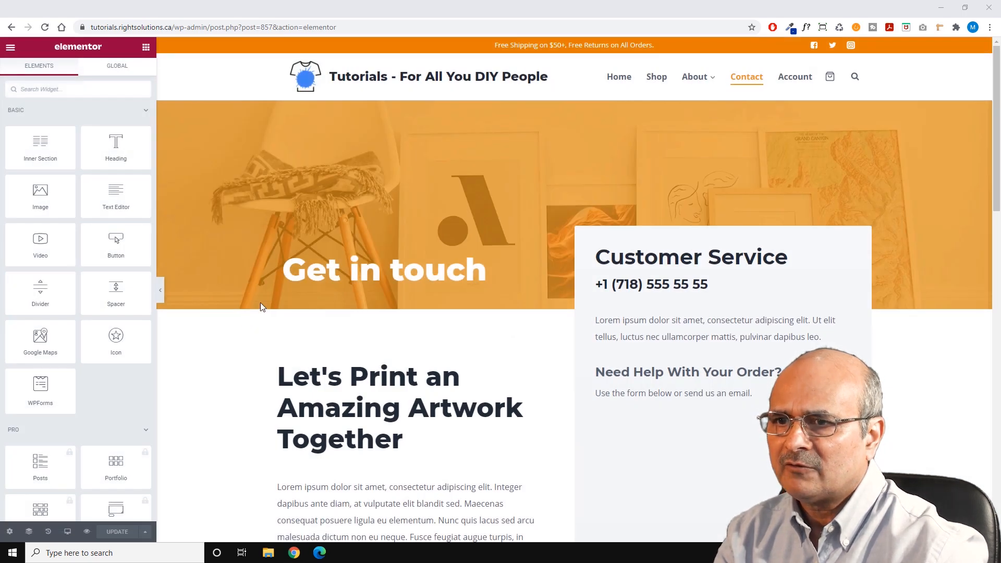
scroll(521, 317, "down", 3)
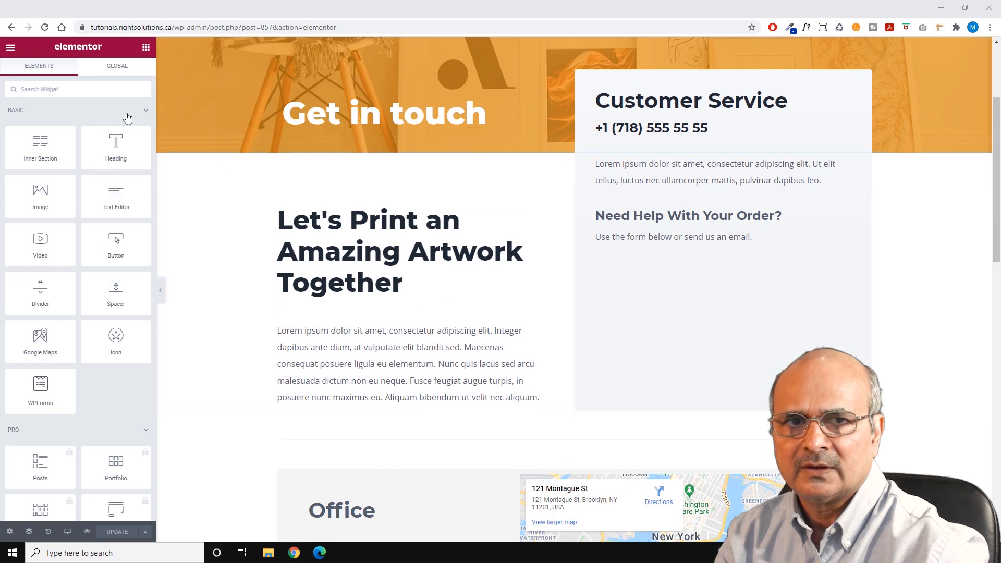
left_click(21, 89)
type("wp")
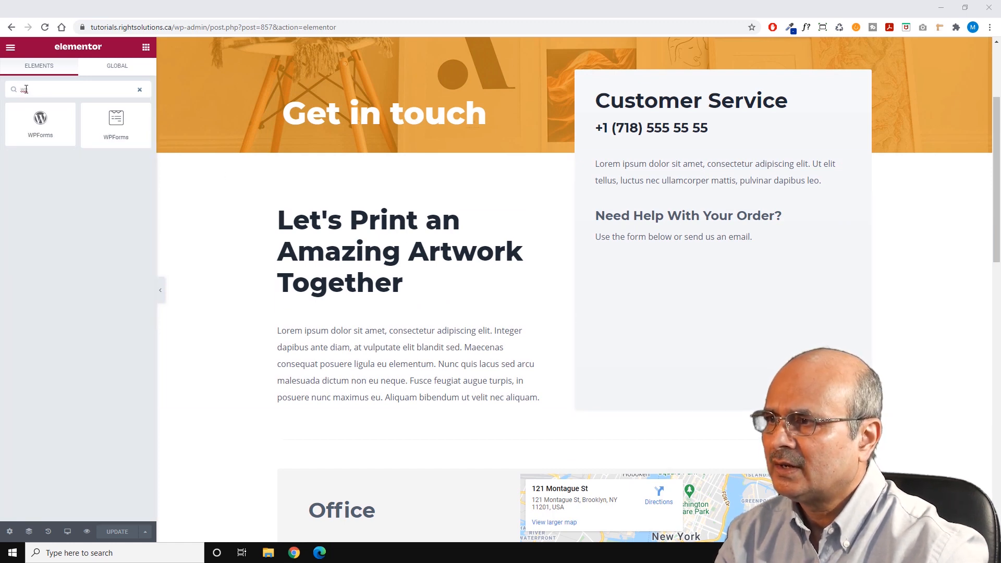
type("form")
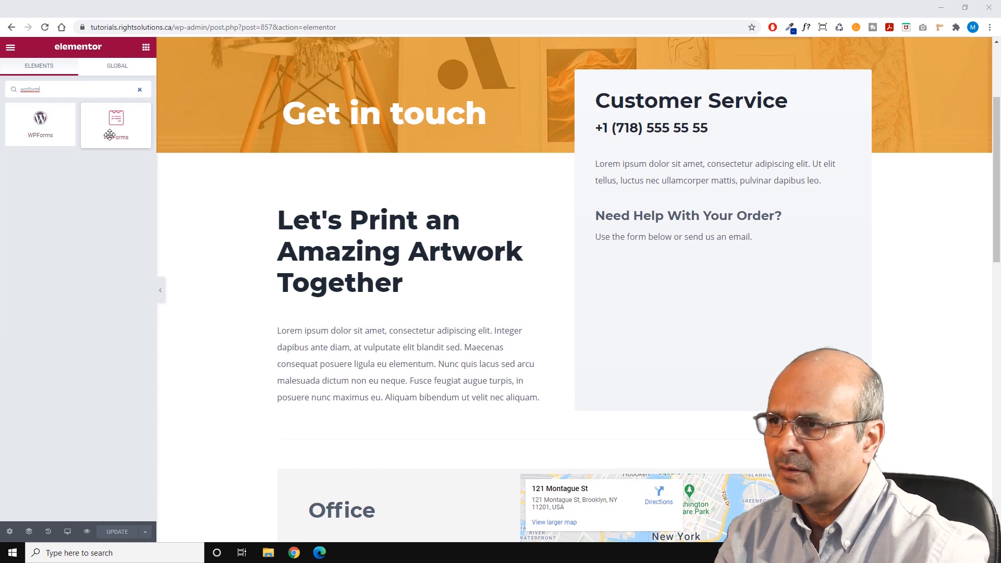
left_click_drag(116, 129, 359, 194)
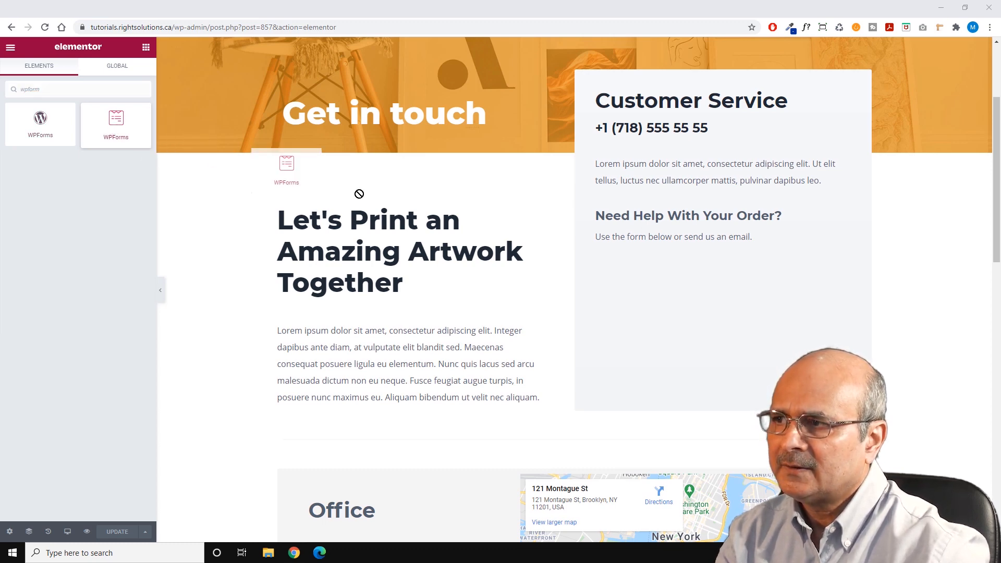
left_click_drag(359, 194, 735, 240)
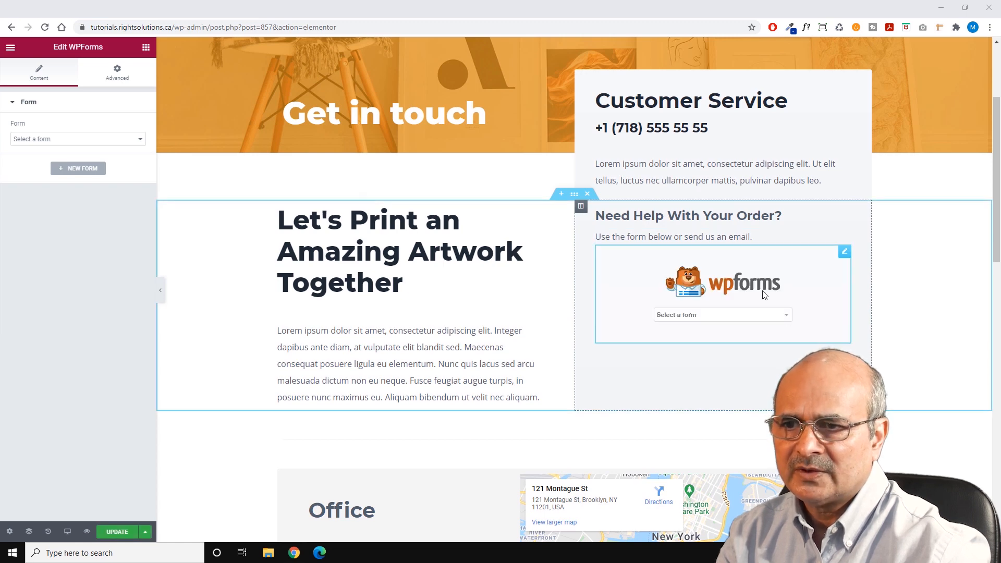
Choose the Contact Us form for the WPForms widget, check its display options, and update the page
left_click(784, 316)
left_click(680, 335)
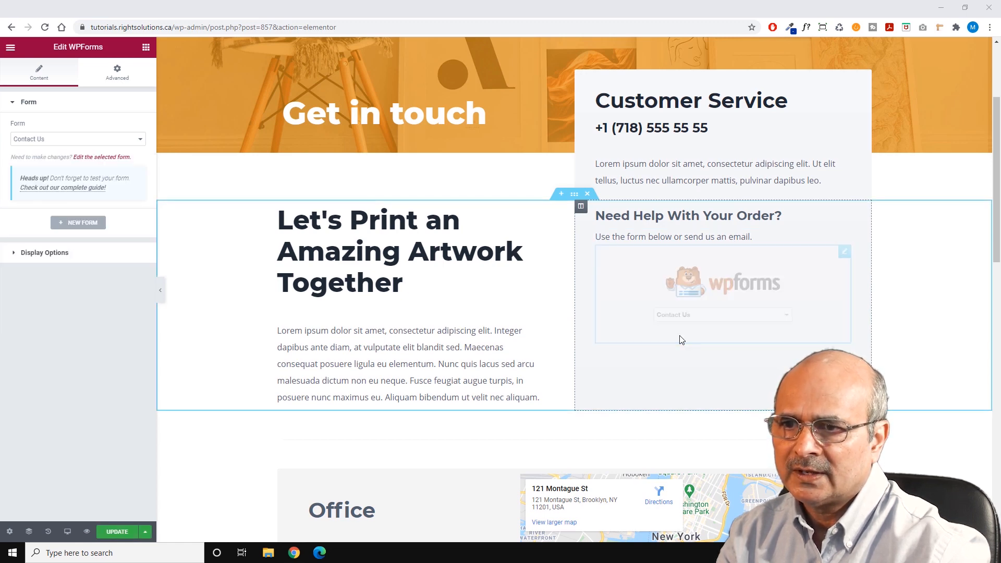
scroll(679, 370, "down", 2)
scroll(680, 334, "up", 2)
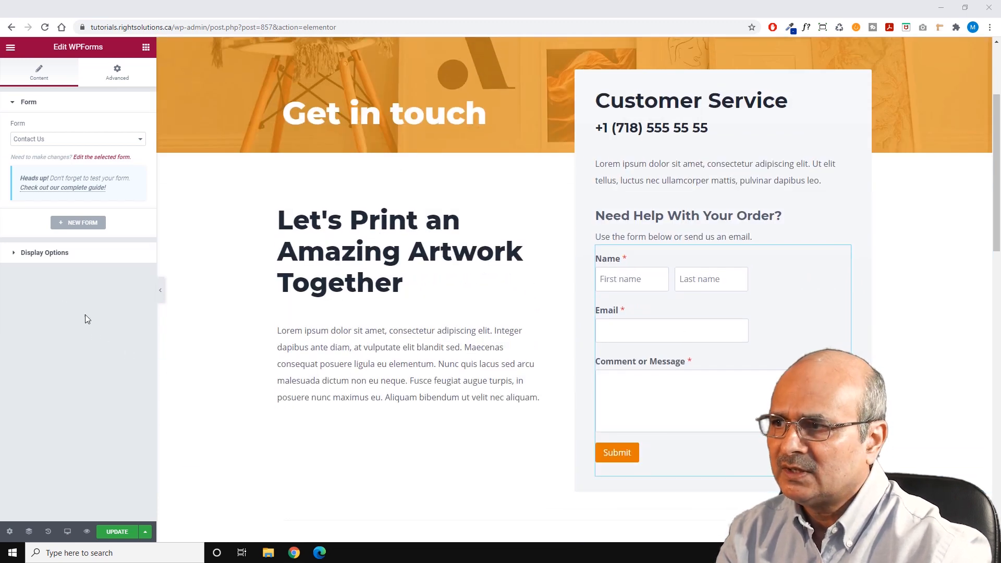
left_click(14, 258)
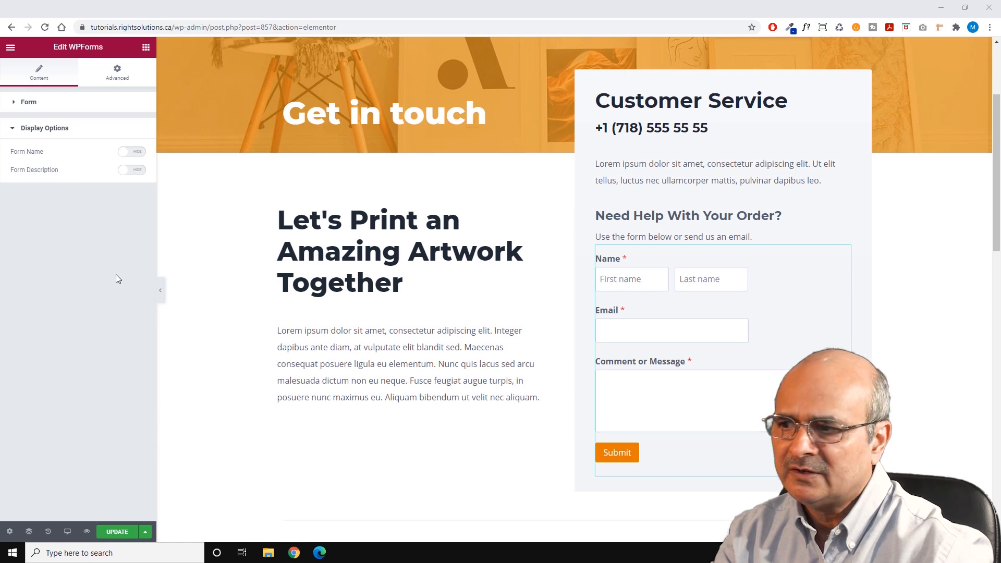
left_click(117, 532)
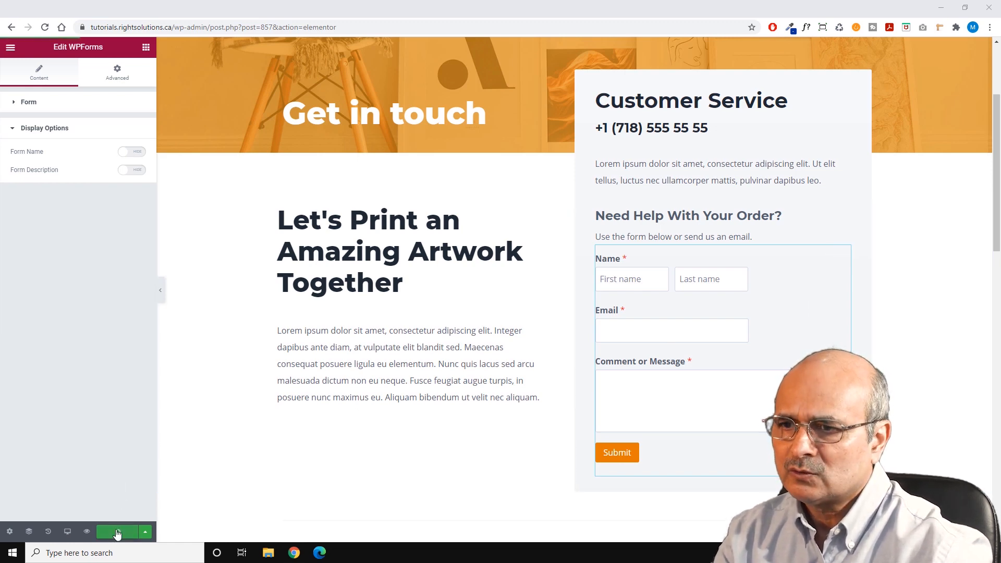
Preview the Contact page and look over the form embedded in its Customer Service section
left_click(87, 533)
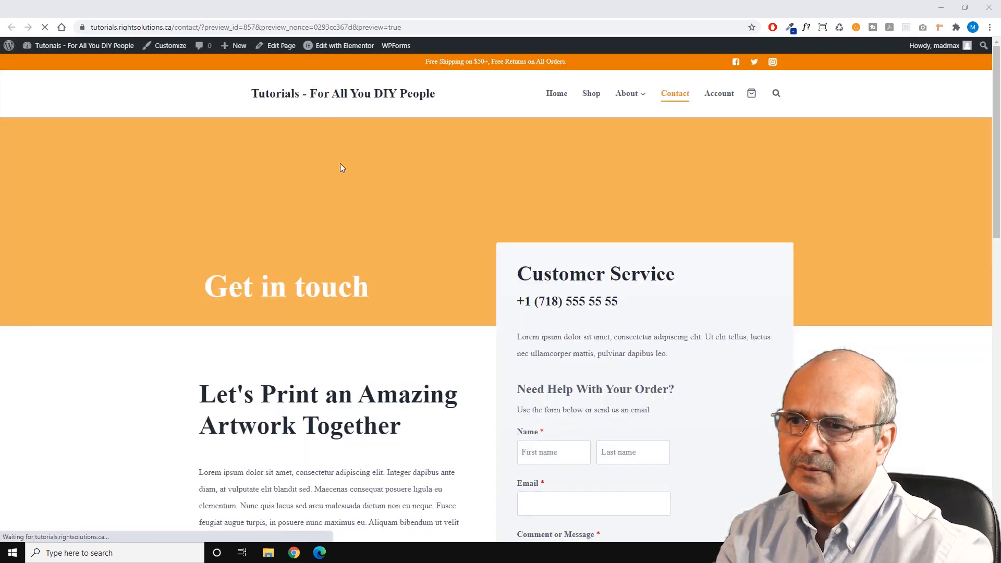
scroll(626, 230, "down", 5)
scroll(619, 225, "up", 2)
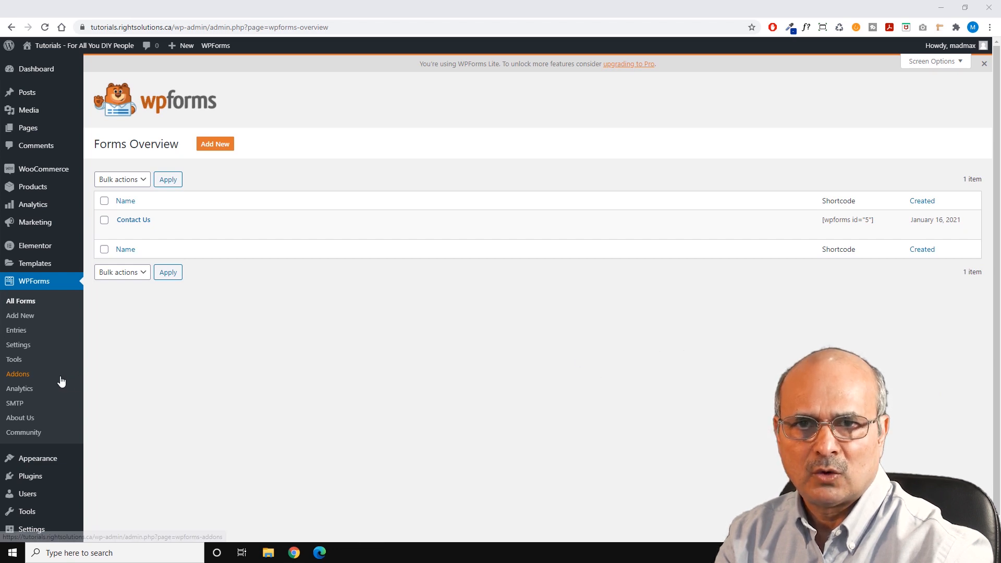
Open the WPForms settings, paste the license key and connect it to WPForms Pro
left_click(15, 350)
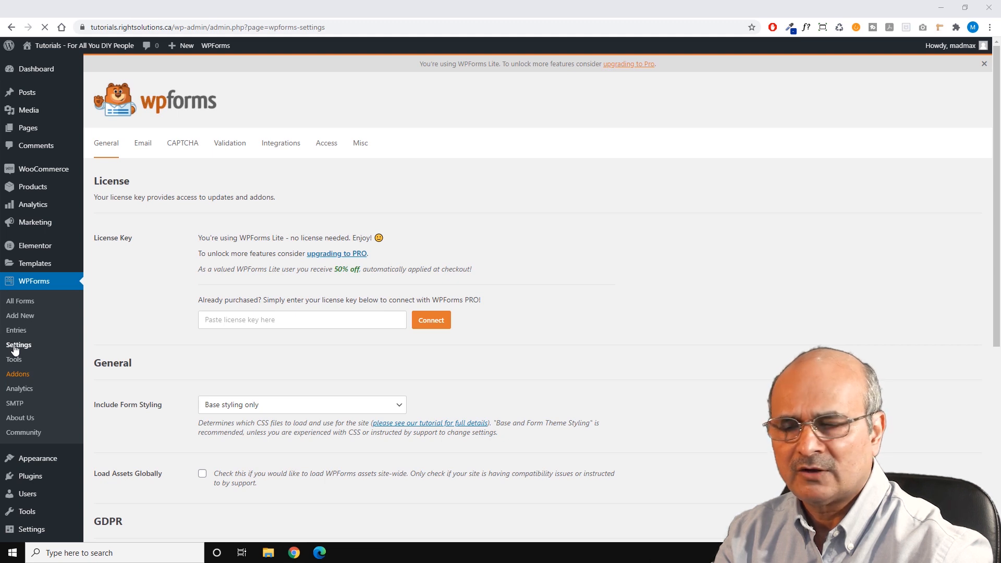
left_click(222, 321)
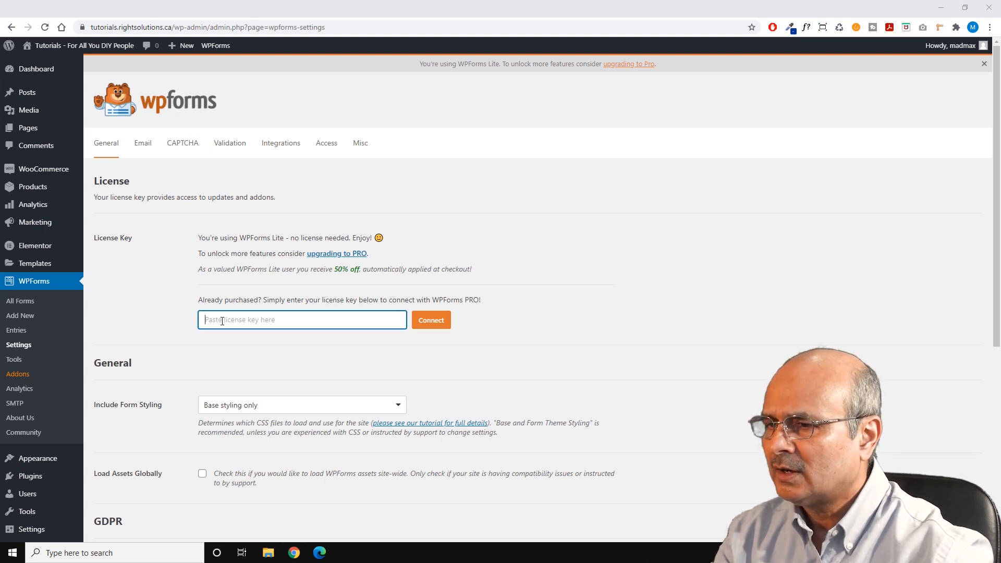
key("ctrl+v")
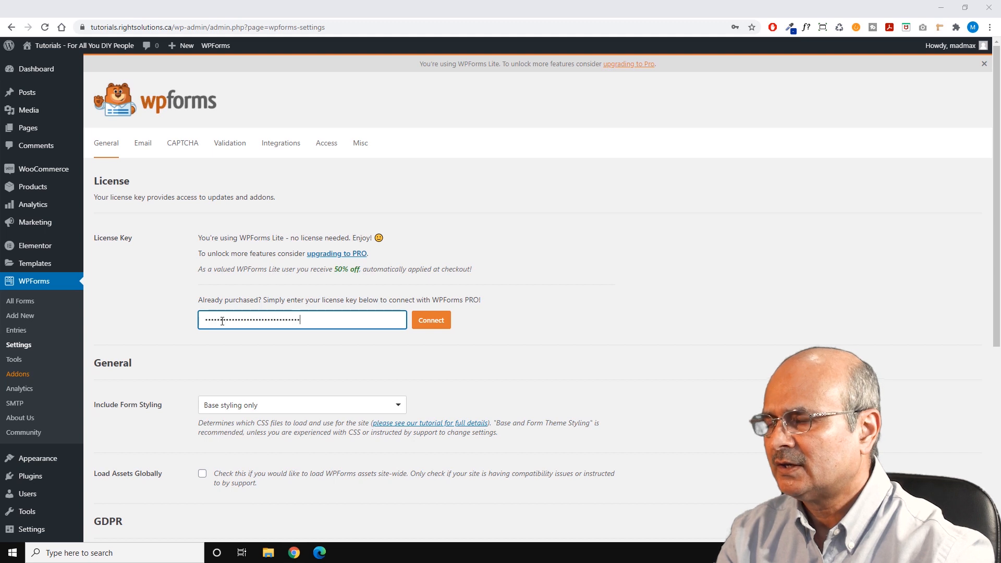
left_click(432, 322)
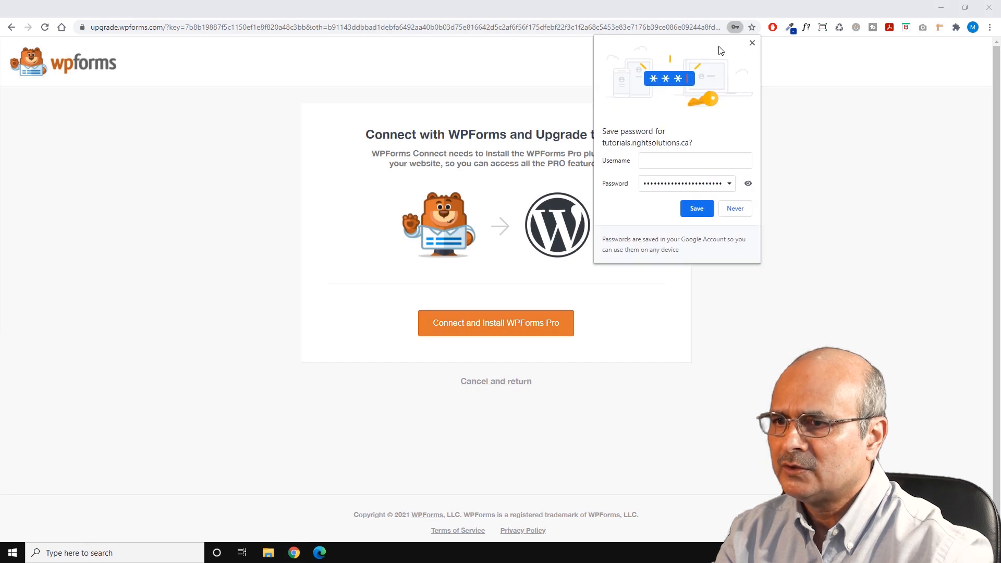
Connect and install WPForms Pro, return to the plugin's settings, and dismiss the browser's password-saving offers
left_click(751, 41)
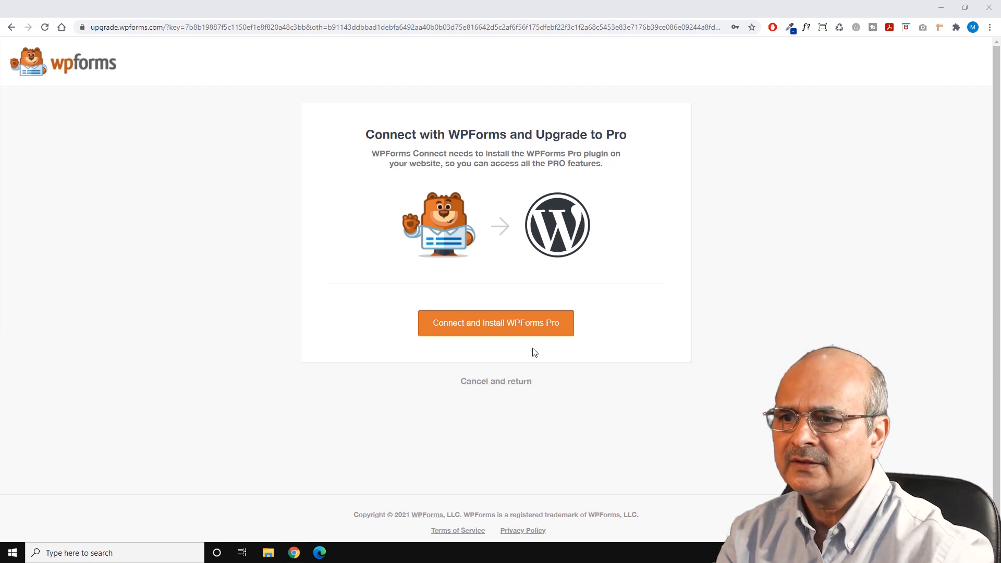
left_click(505, 332)
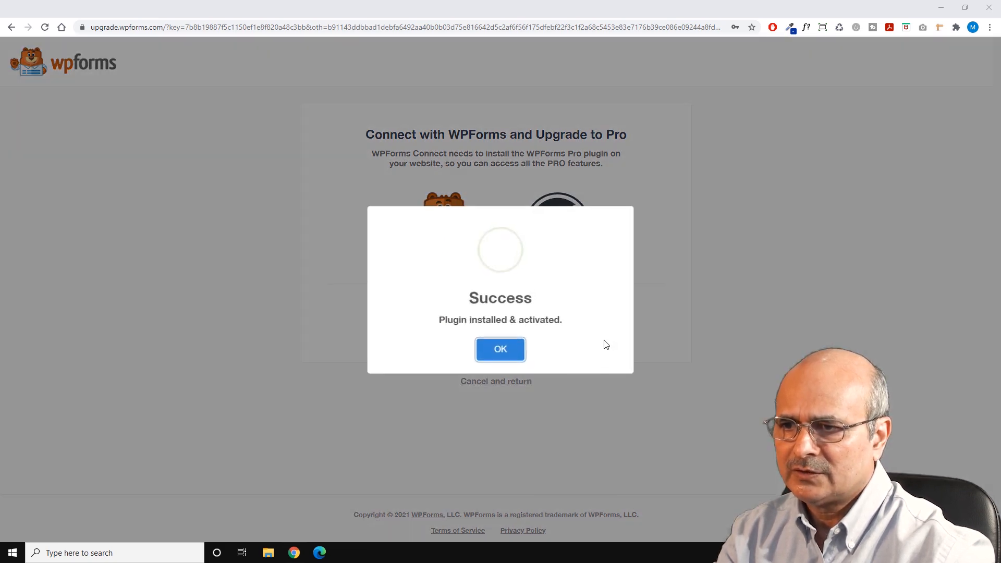
left_click(500, 351)
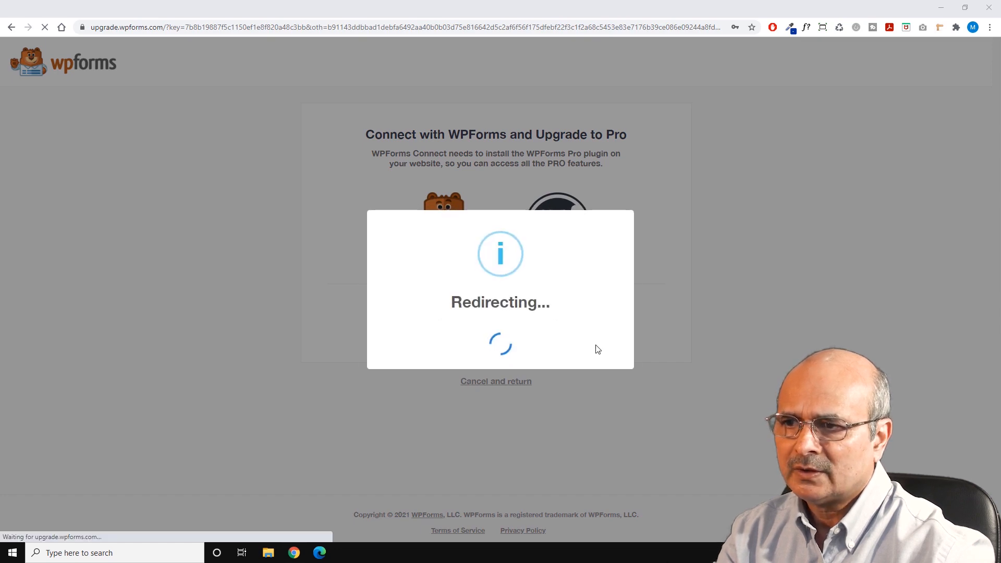
left_click(115, 488)
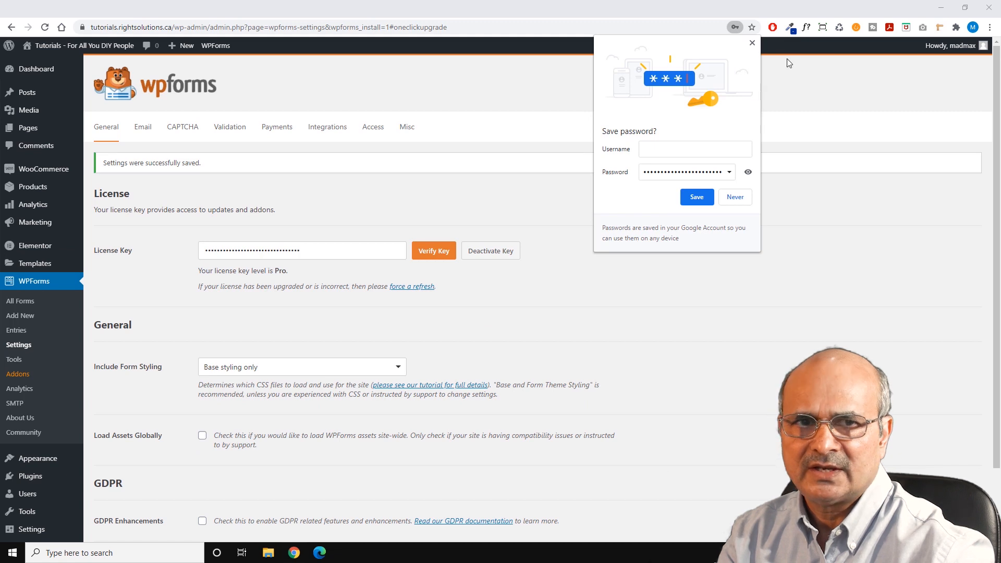
left_click(750, 46)
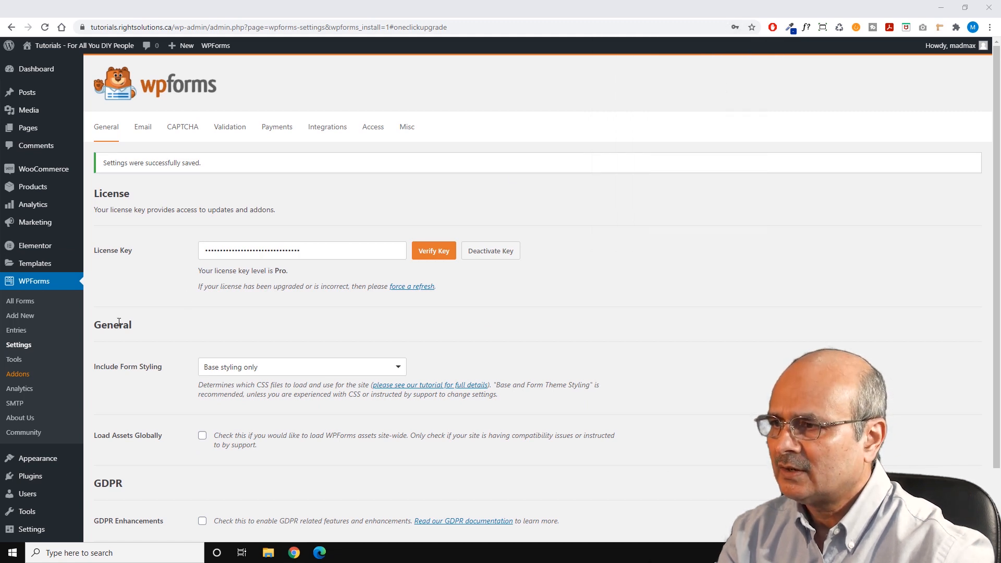
Check the templates offered for a new form, close the form builder, and install the Form Templates Pack addon
left_click(21, 318)
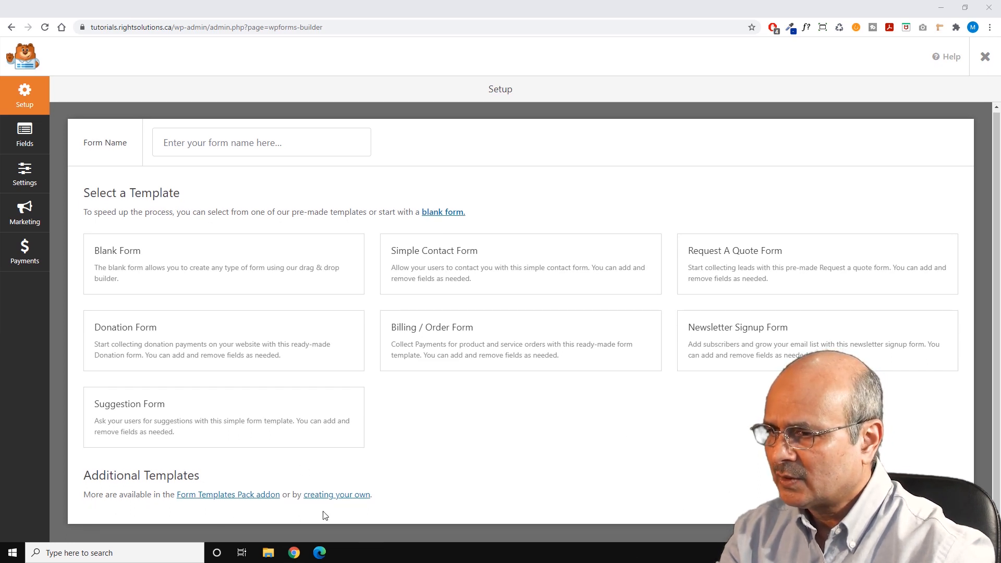
left_click(985, 57)
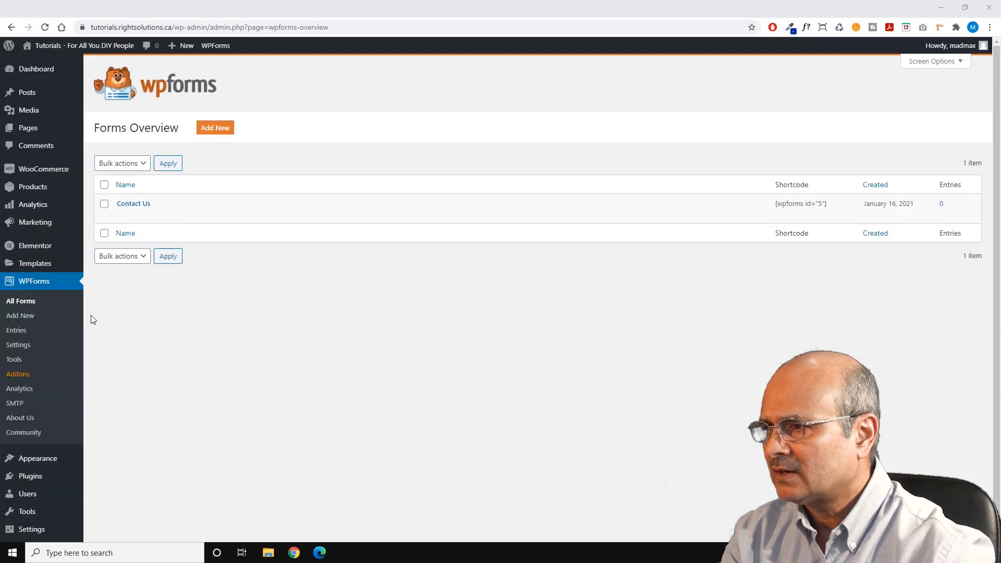
left_click(18, 375)
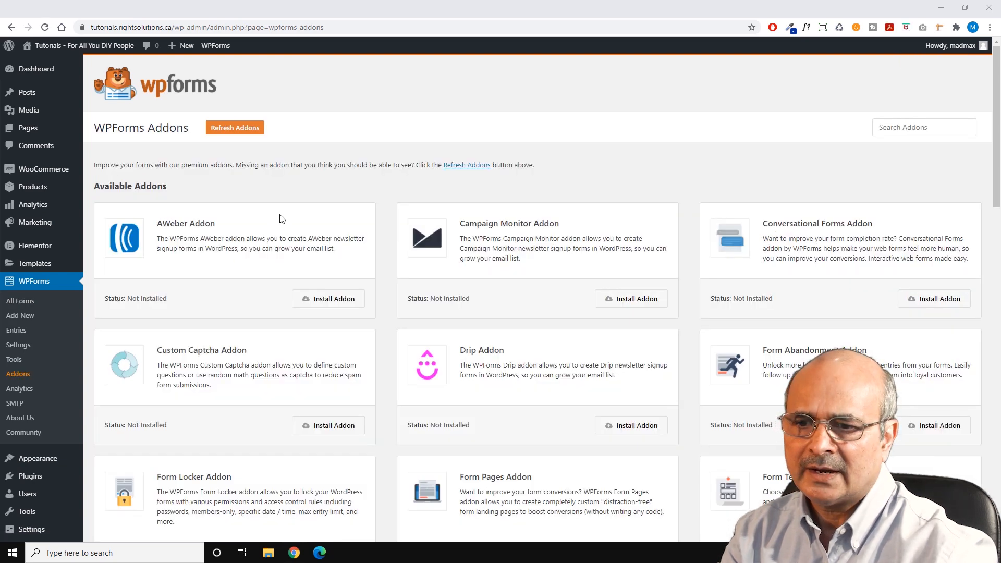
scroll(472, 166, "down", 2)
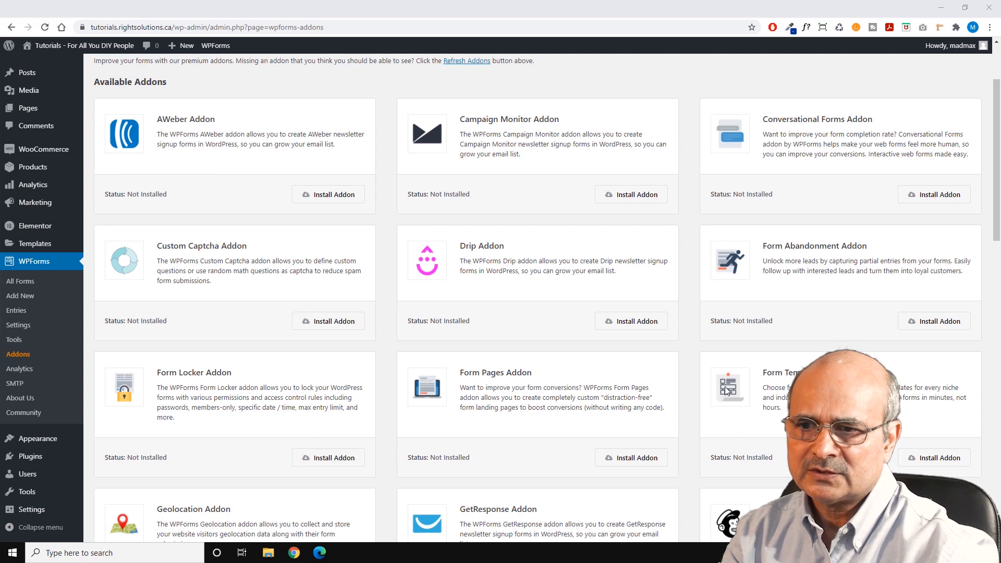
scroll(930, 410, "down", 1)
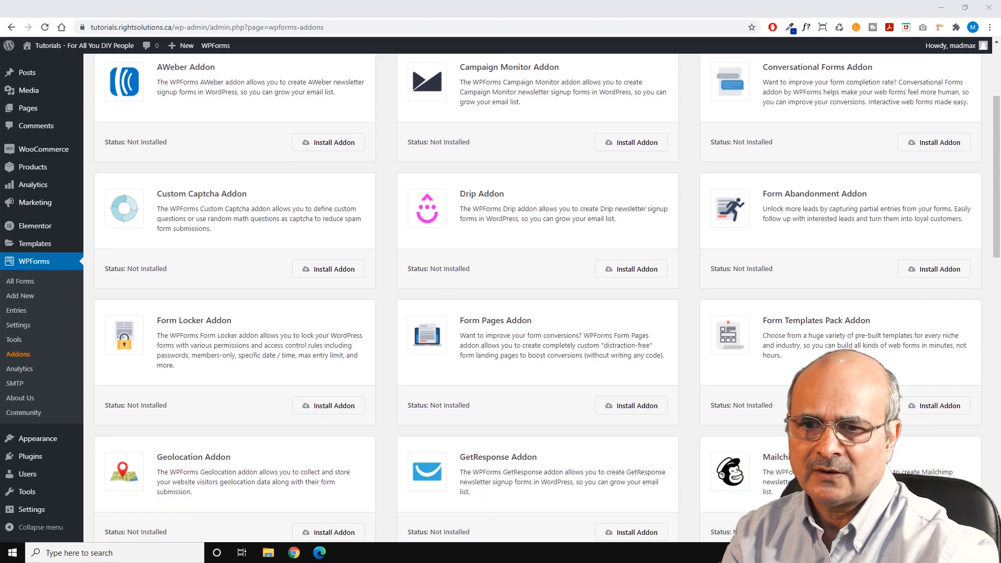
left_click(929, 410)
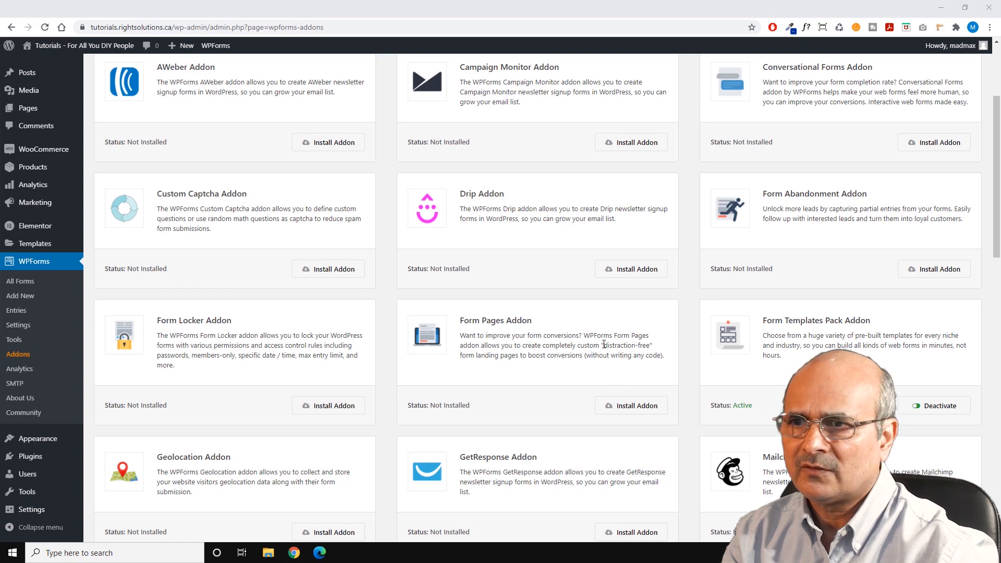
Install the Custom Captcha addon from the available WPForms addons
scroll(610, 360, "up", 3)
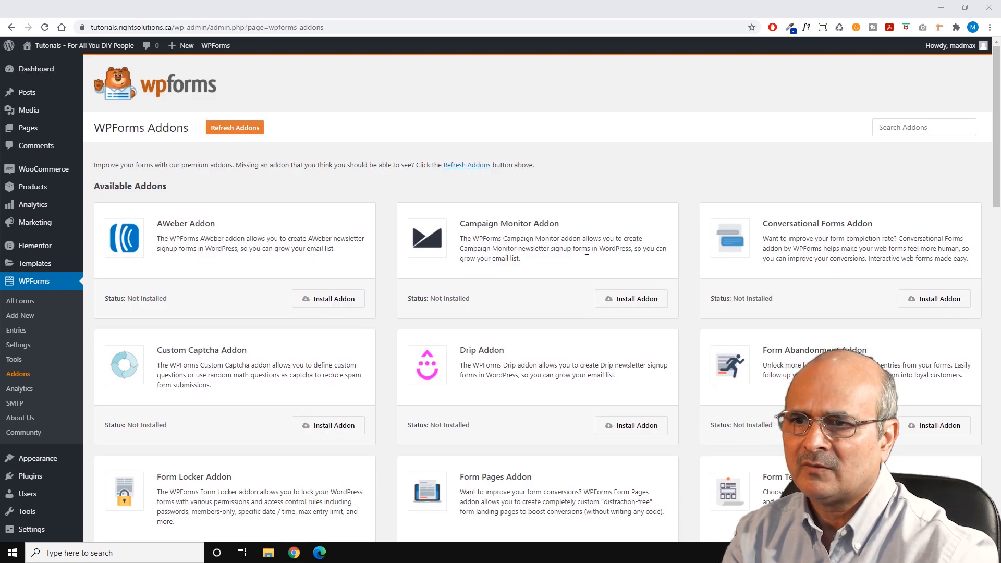
scroll(187, 313, "down", 2)
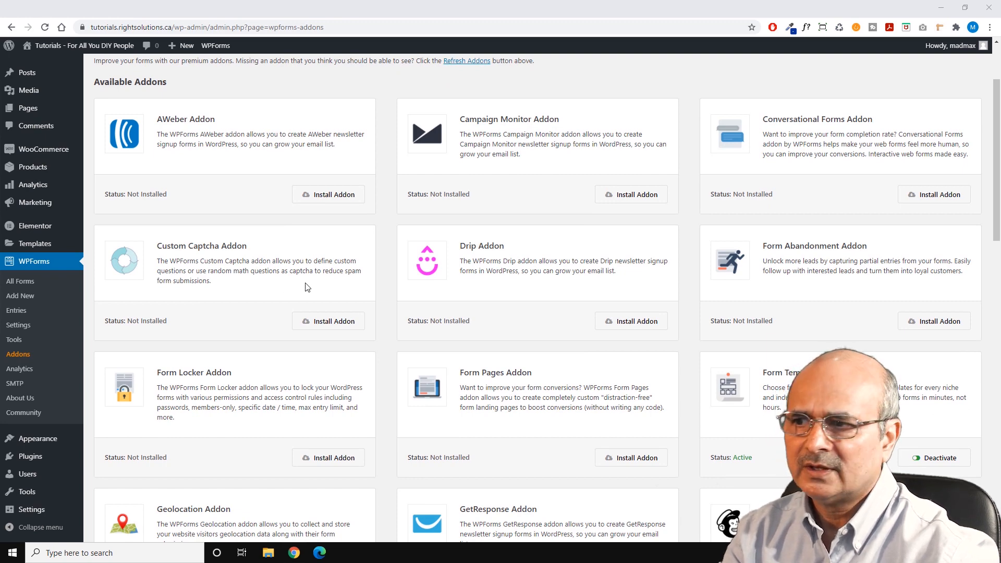
left_click(329, 323)
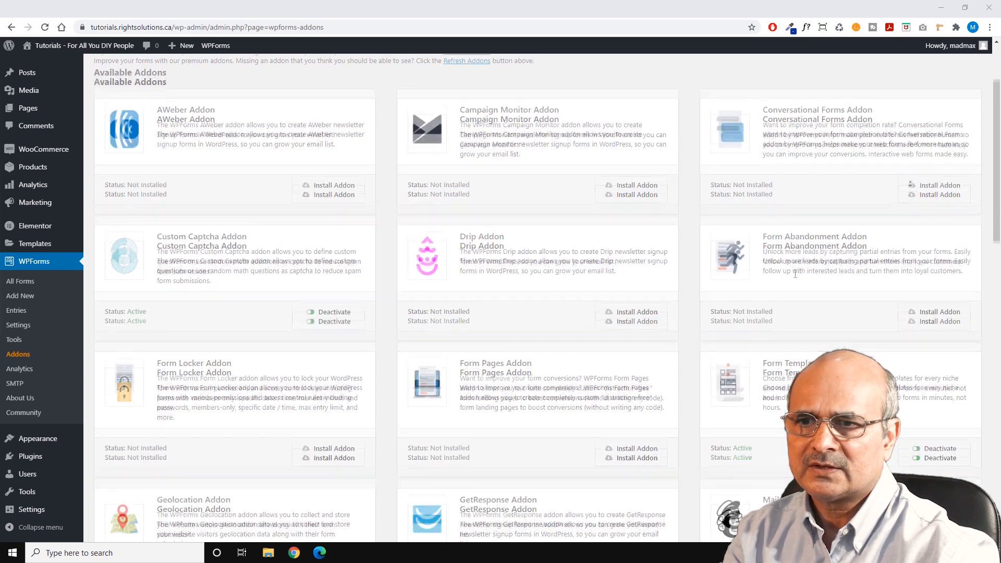
Install the Signature addon and the User Registration addon for WPForms
scroll(910, 183, "down", 2)
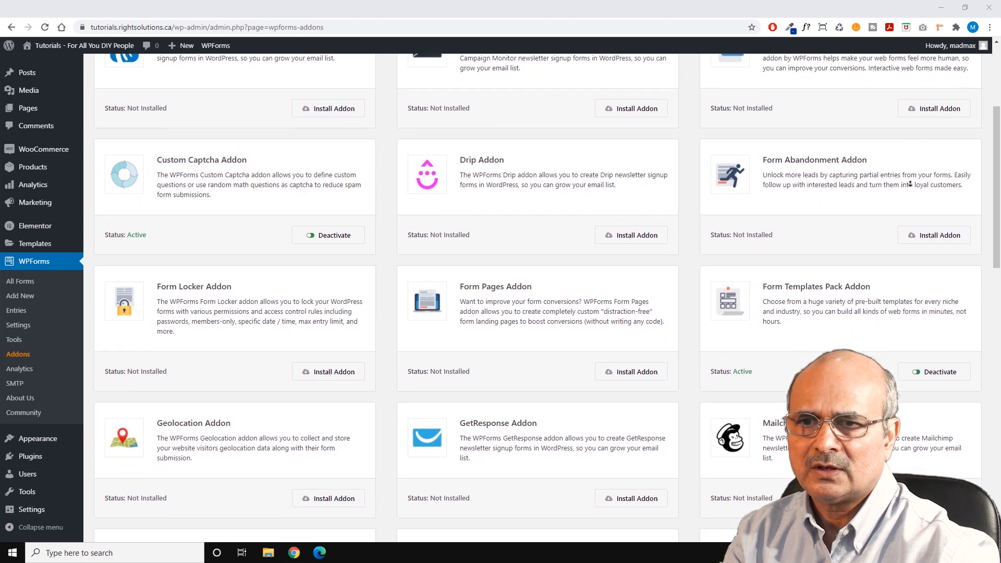
scroll(910, 184, "down", 2)
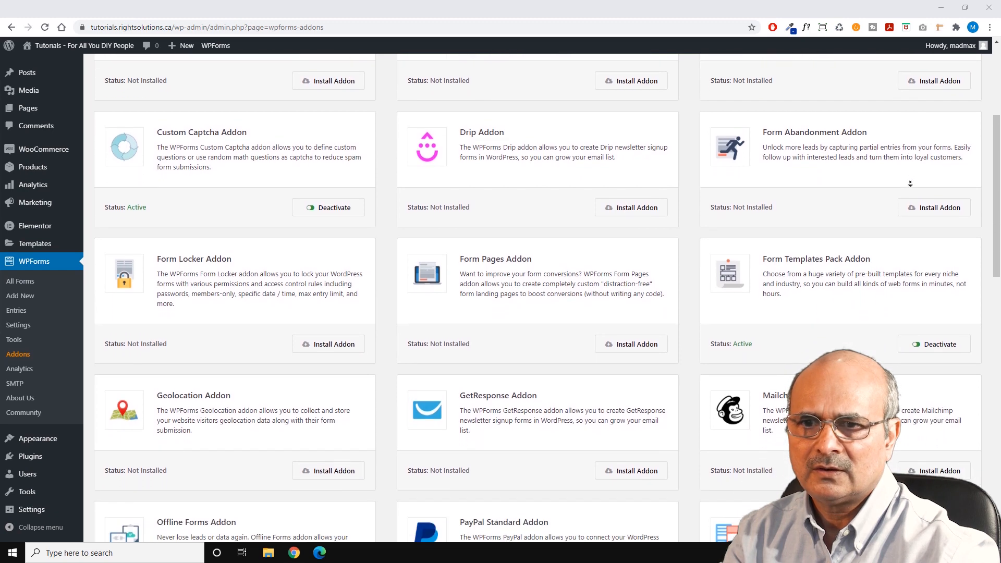
scroll(910, 183, "down", 2)
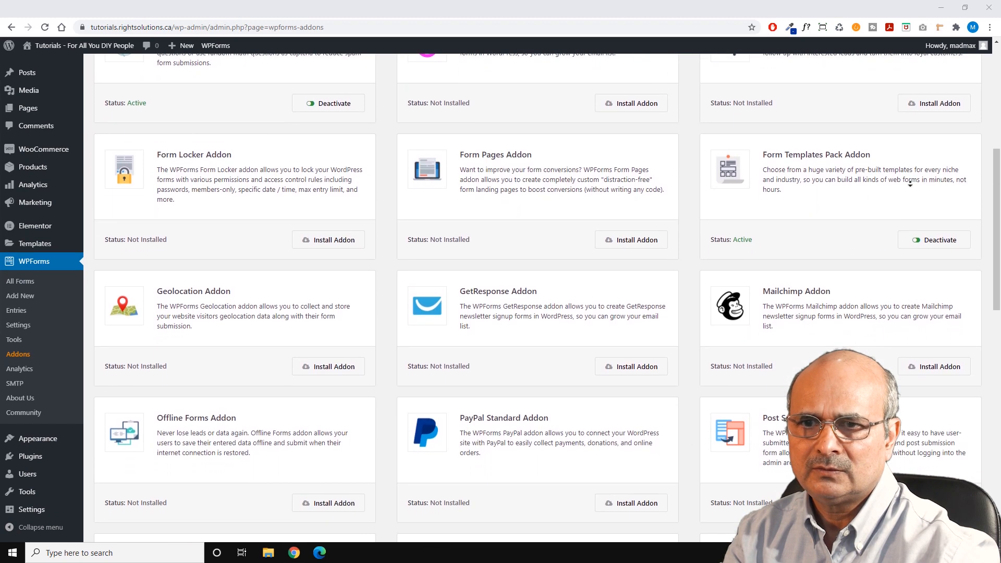
scroll(910, 183, "down", 2)
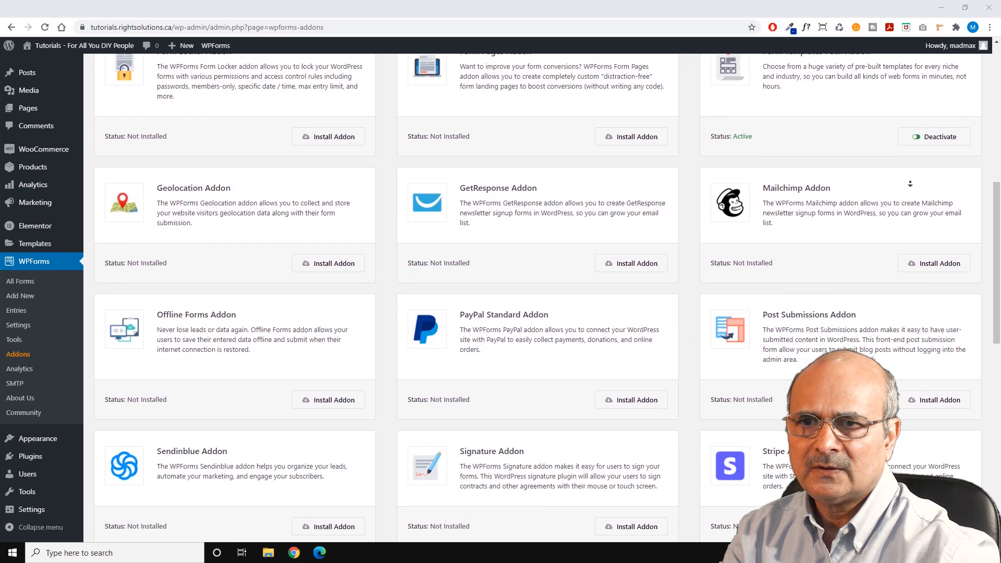
scroll(910, 185, "down", 2)
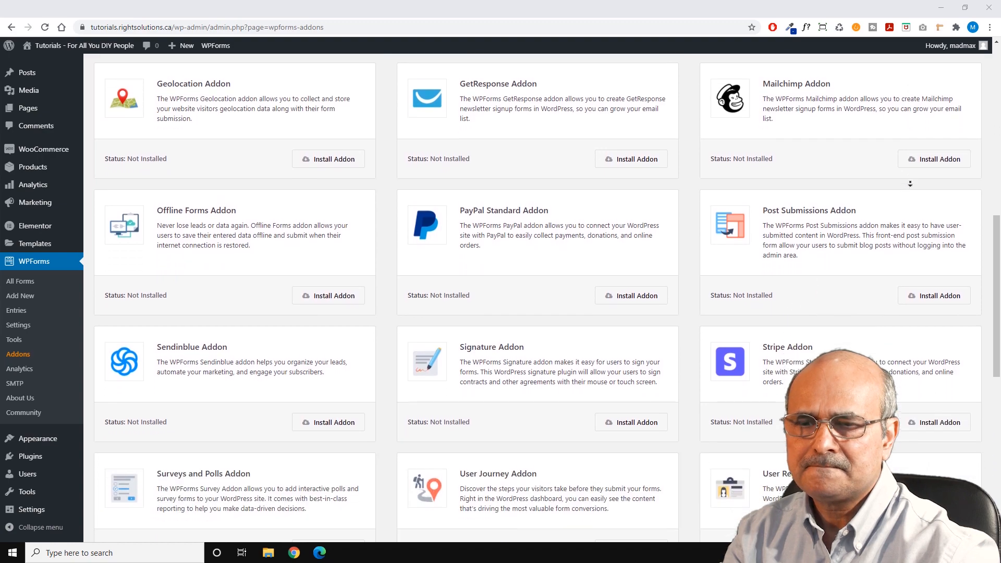
scroll(906, 185, "down", 1)
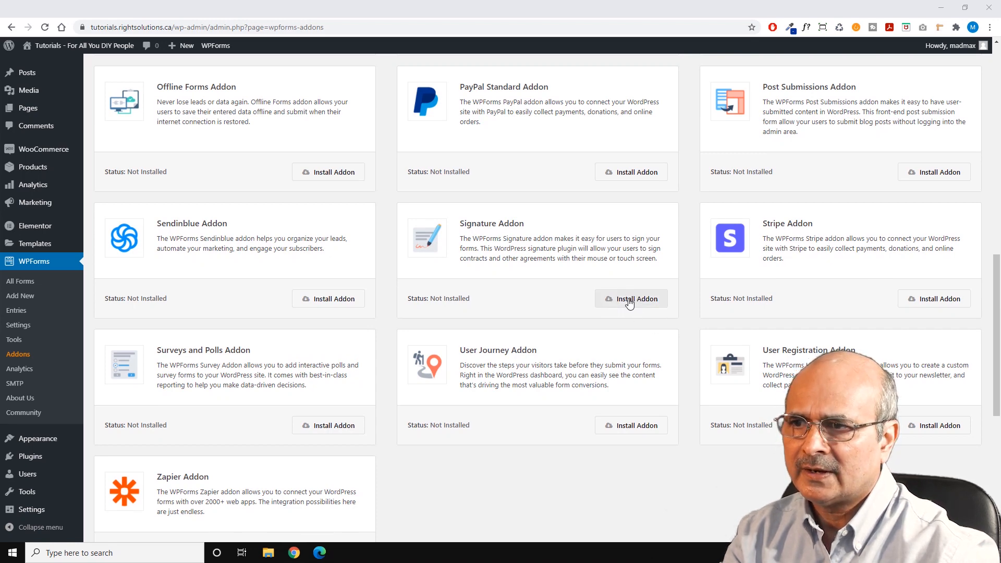
left_click(630, 301)
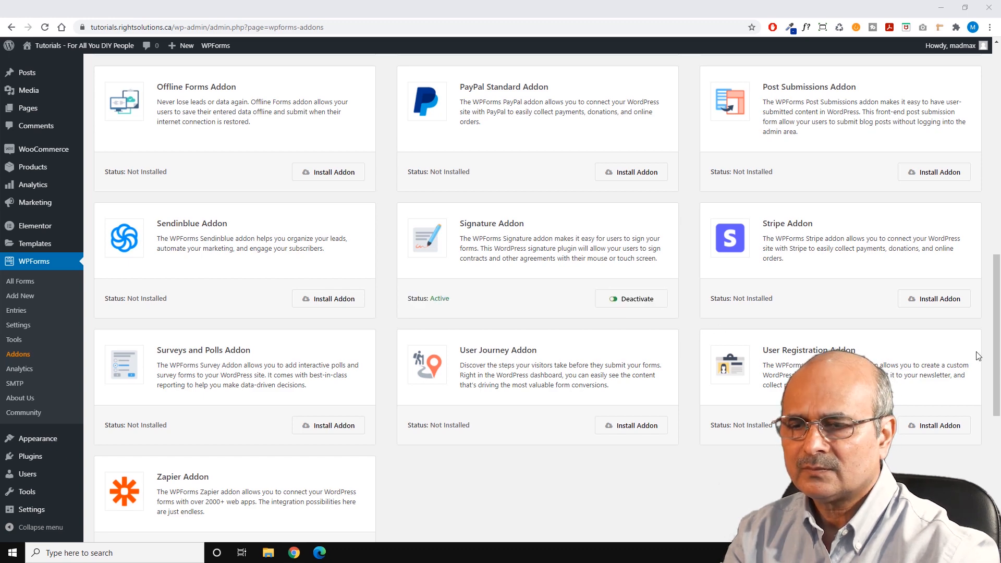
left_click_drag(996, 352, 999, 373)
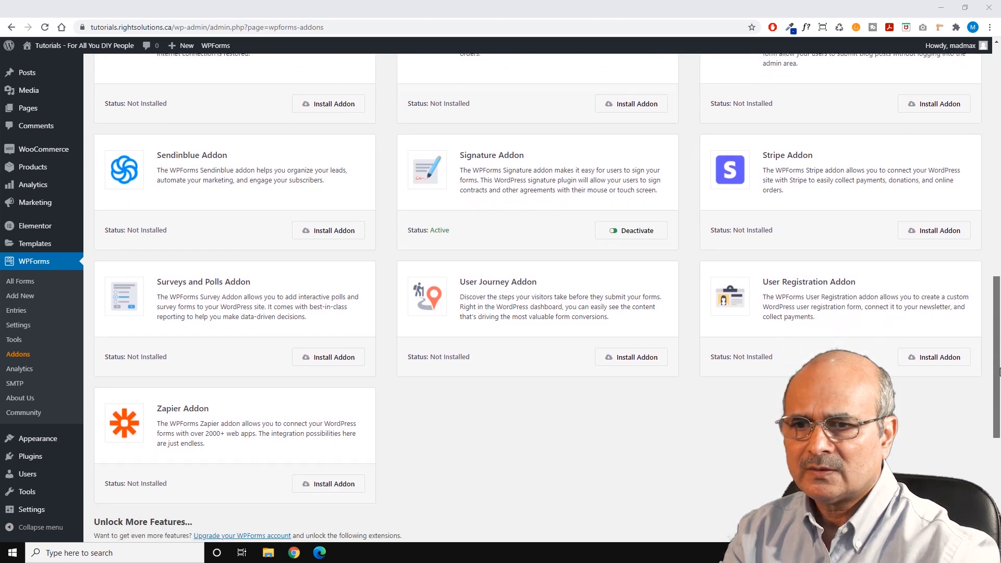
left_click(935, 360)
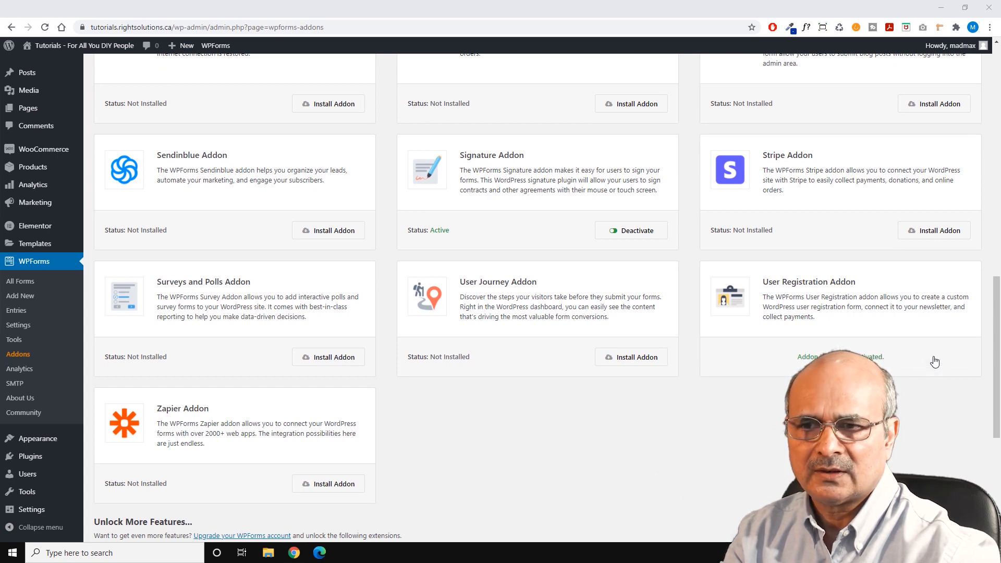
Install the Mailchimp addon and the Post Submissions addon for WPForms
left_click_drag(998, 391, 977, 194)
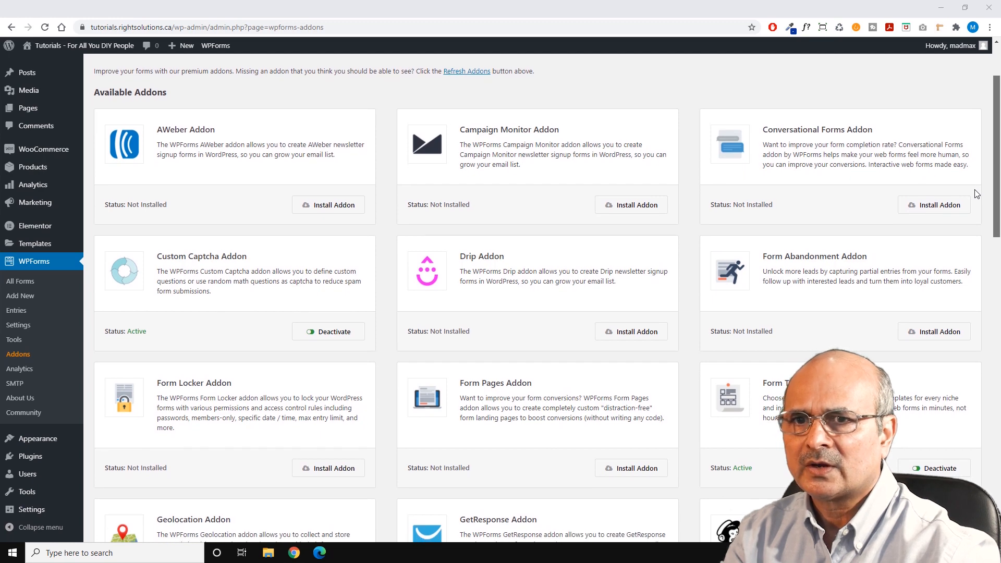
scroll(976, 194, "down", 8)
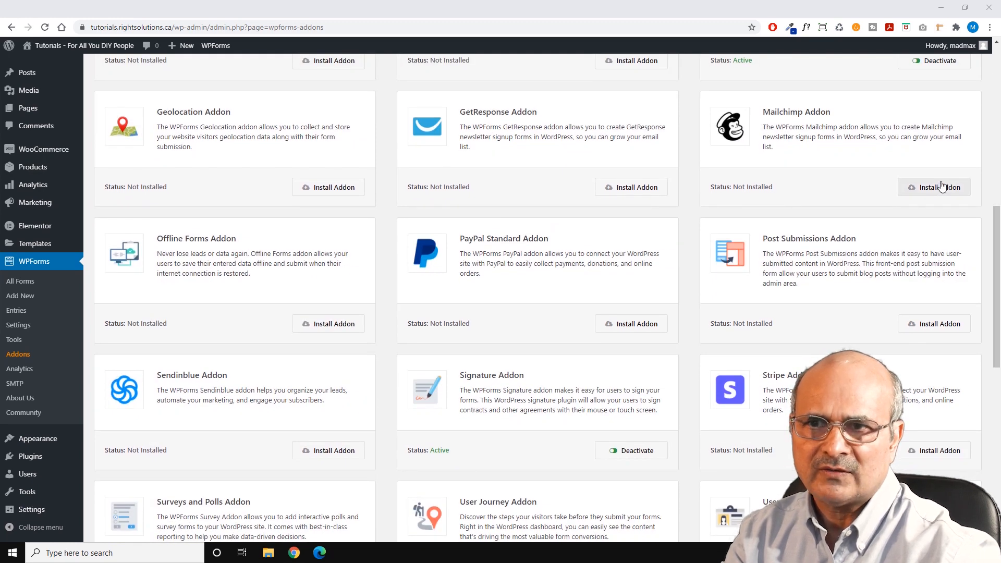
left_click(940, 188)
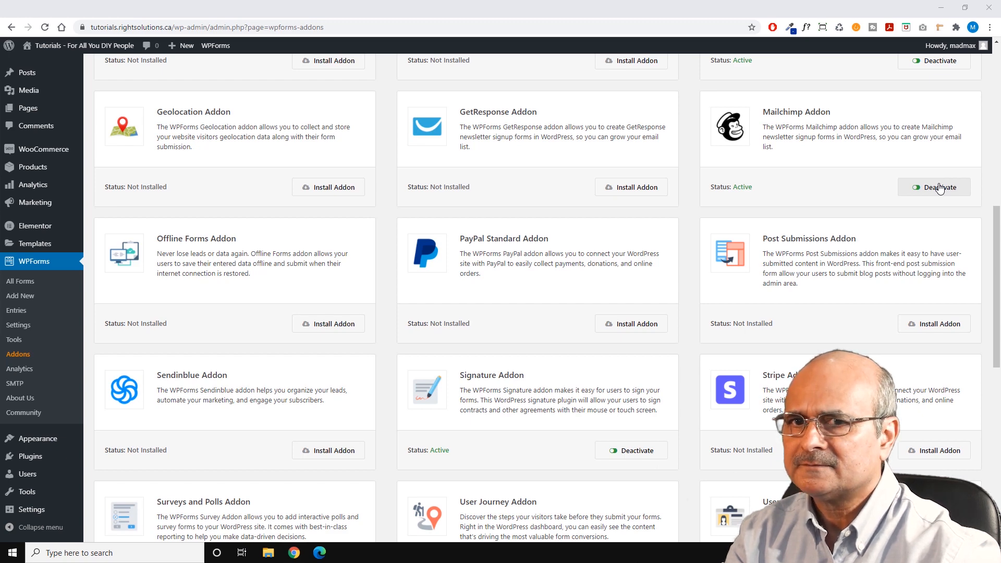
left_click_drag(997, 227, 1000, 249)
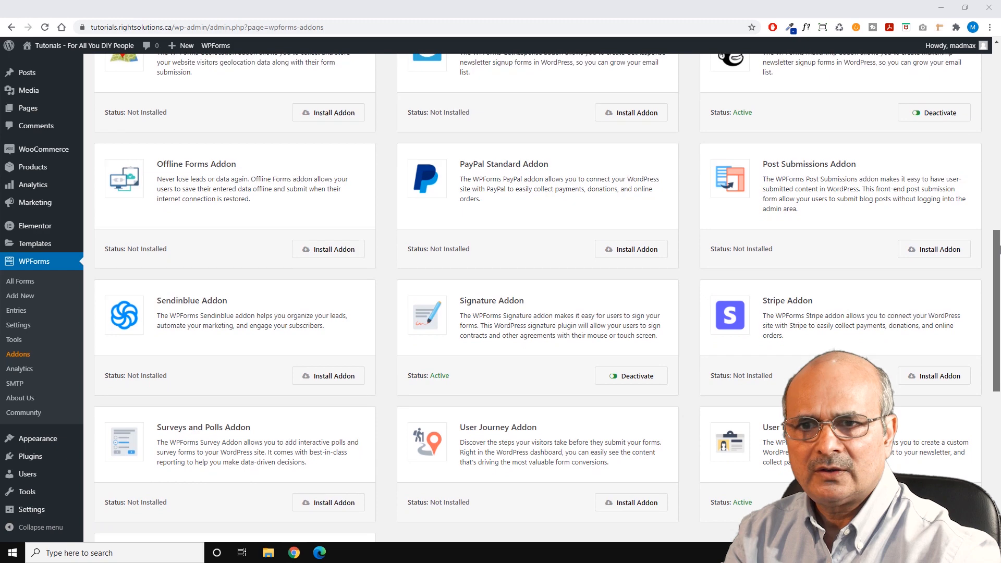
left_click(935, 249)
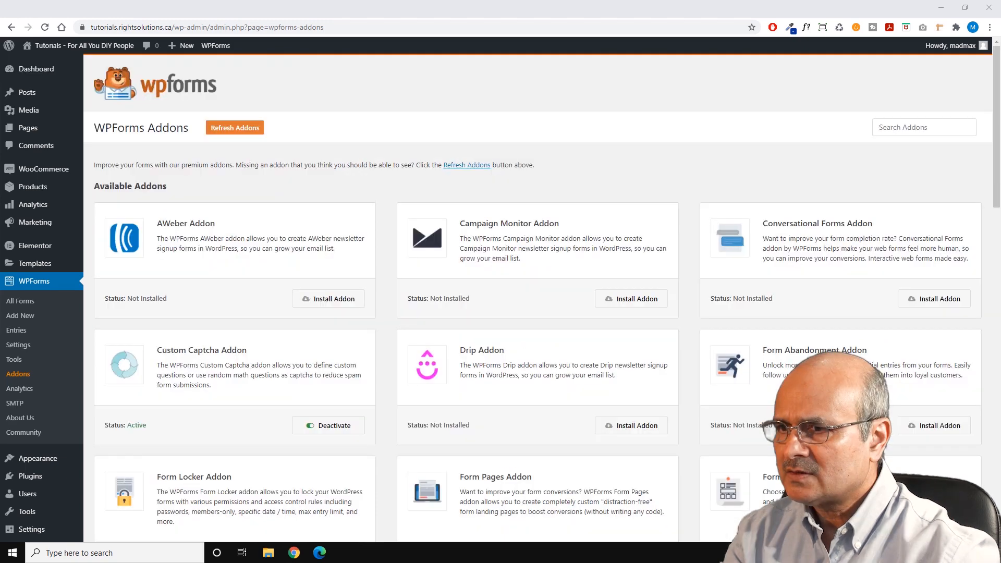
Start a new form and look over the expanded template list, including the additional templates
left_click(22, 316)
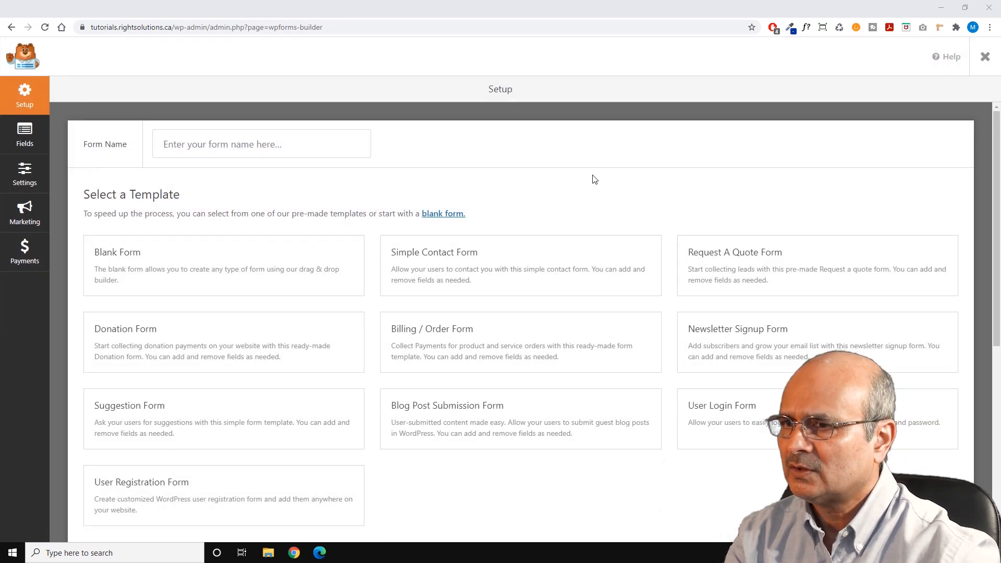
scroll(564, 187, "down", 2)
scroll(563, 188, "down", 3)
scroll(477, 292, "down", 2)
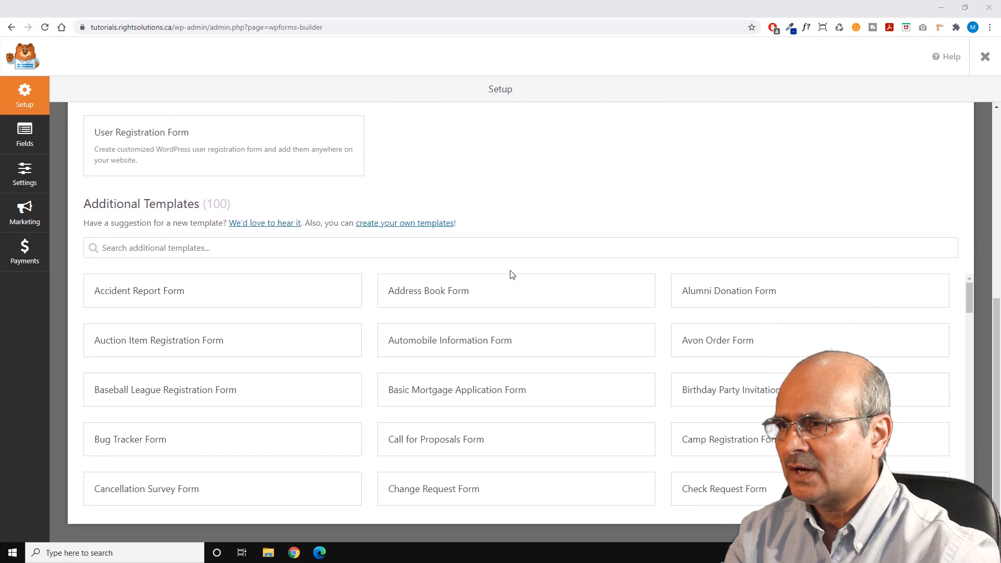
Browse the additional templates and create a form from the Wedding Invitation RSVP Form template
mouse_move(154, 312)
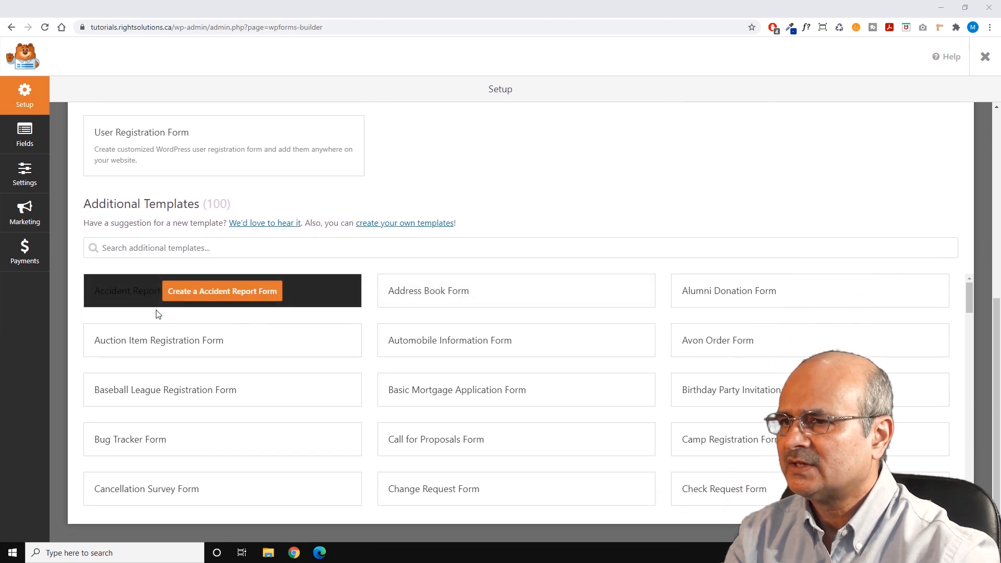
mouse_move(495, 309)
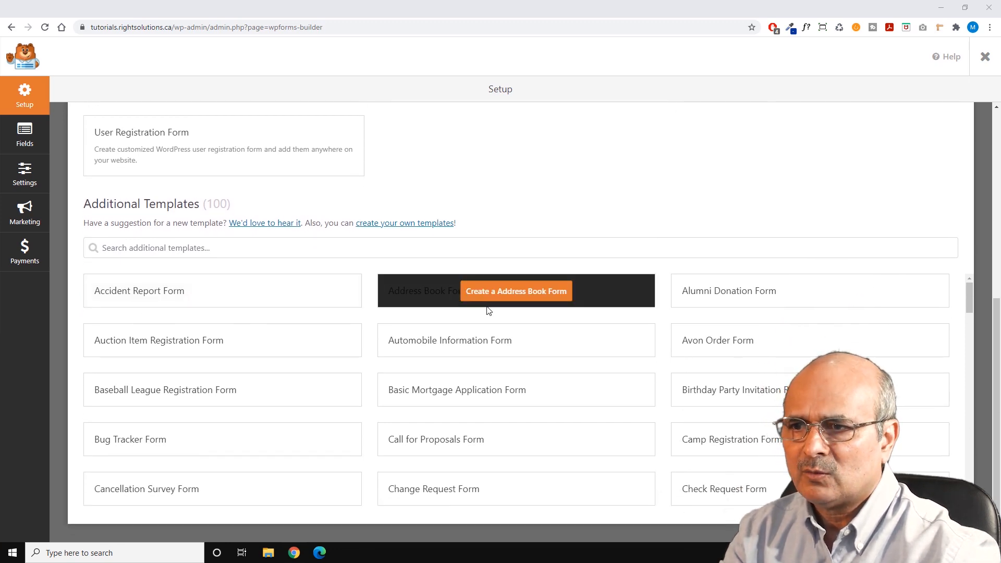
scroll(605, 488, "down", 20)
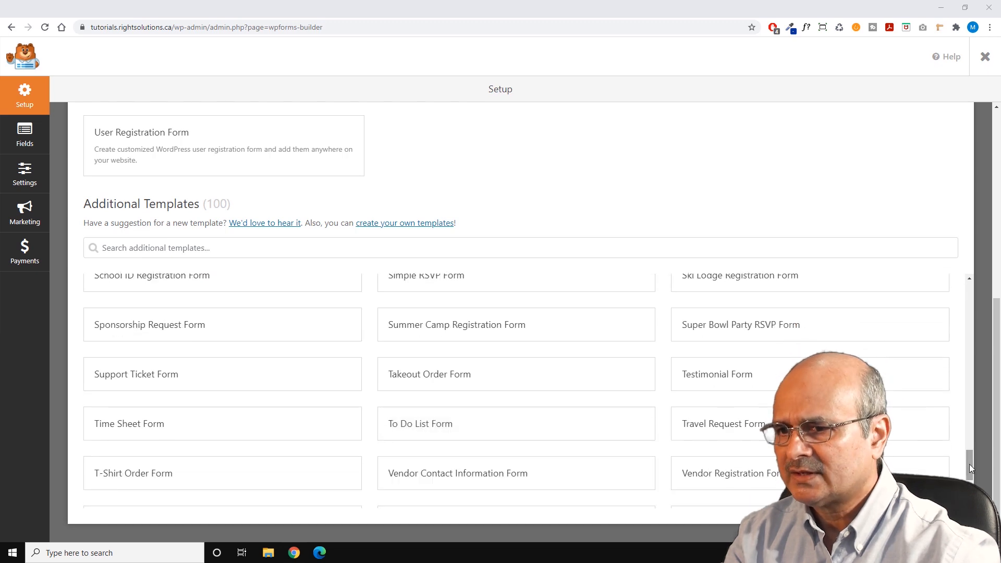
scroll(971, 476, "down", 3)
mouse_move(492, 434)
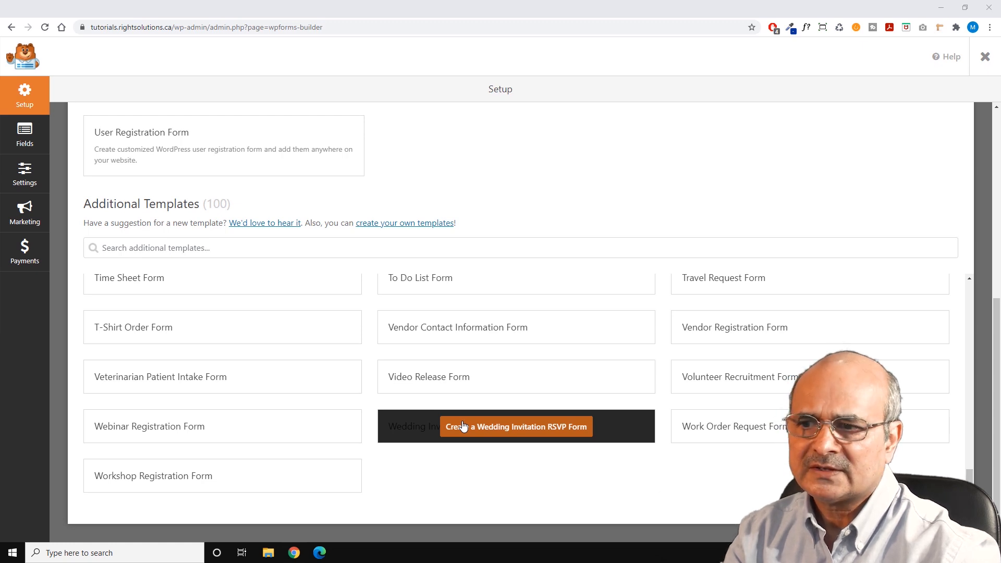
left_click(463, 427)
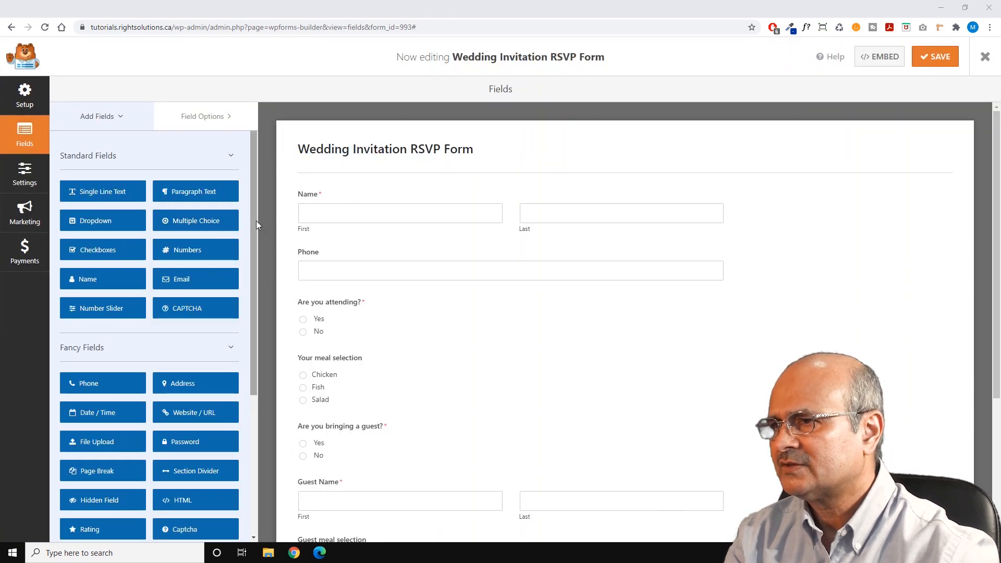
Add a Multiple Choice field directly below "Your meal selection" and label it "Your preferred Beverage"
scroll(256, 220, "down", 3)
scroll(253, 261, "up", 3)
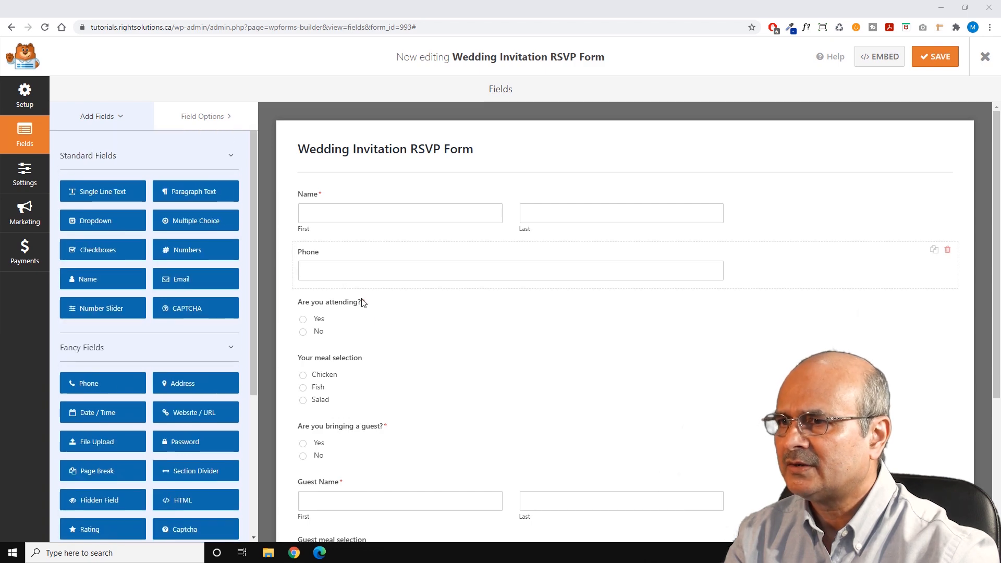
scroll(396, 324, "down", 1)
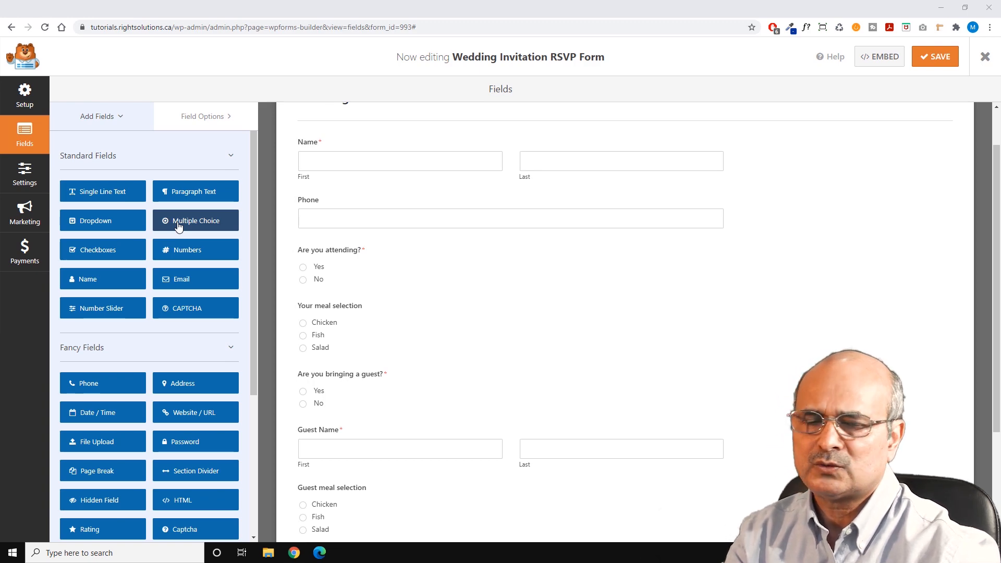
left_click_drag(177, 225, 333, 369)
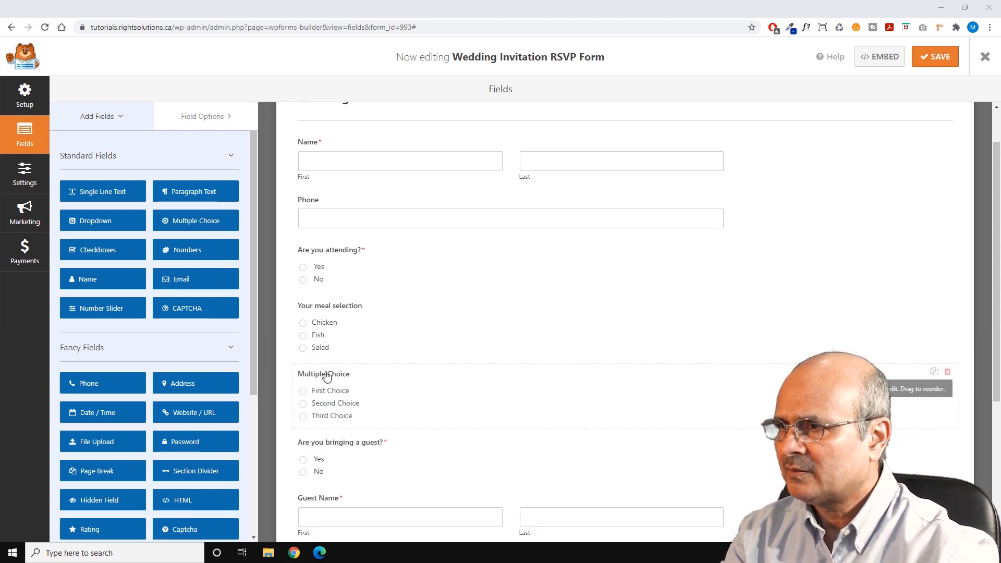
left_click(325, 379)
type("Y")
type("our ")
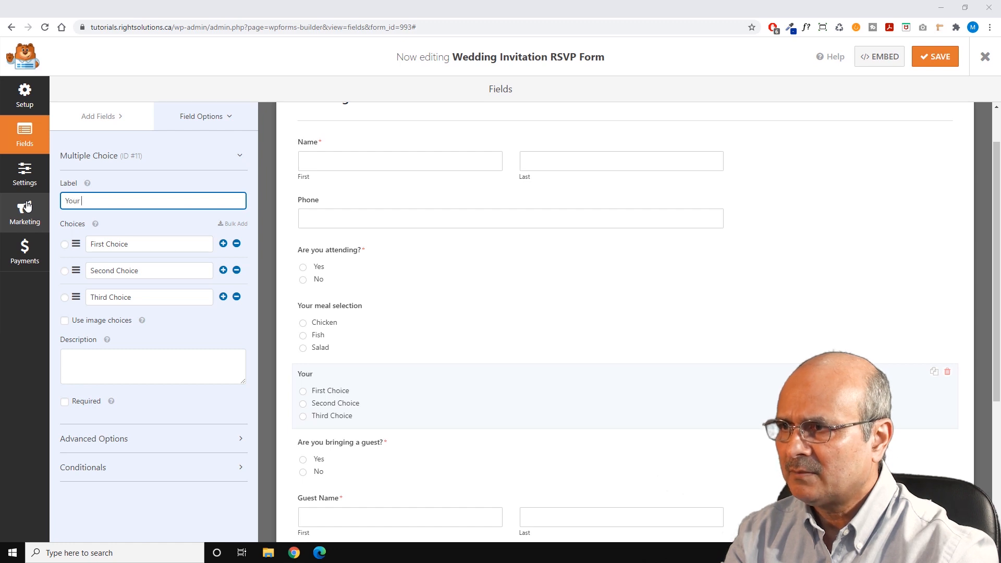
type("preferred Beverage")
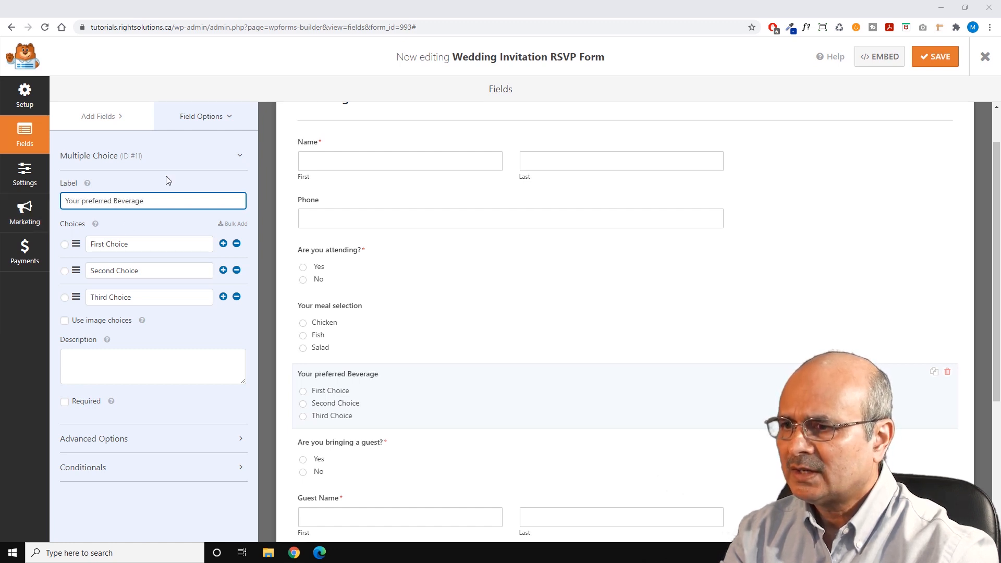
Rename the first two choices of the beverage field to Wine and Coke
left_click_drag(136, 245, 88, 247)
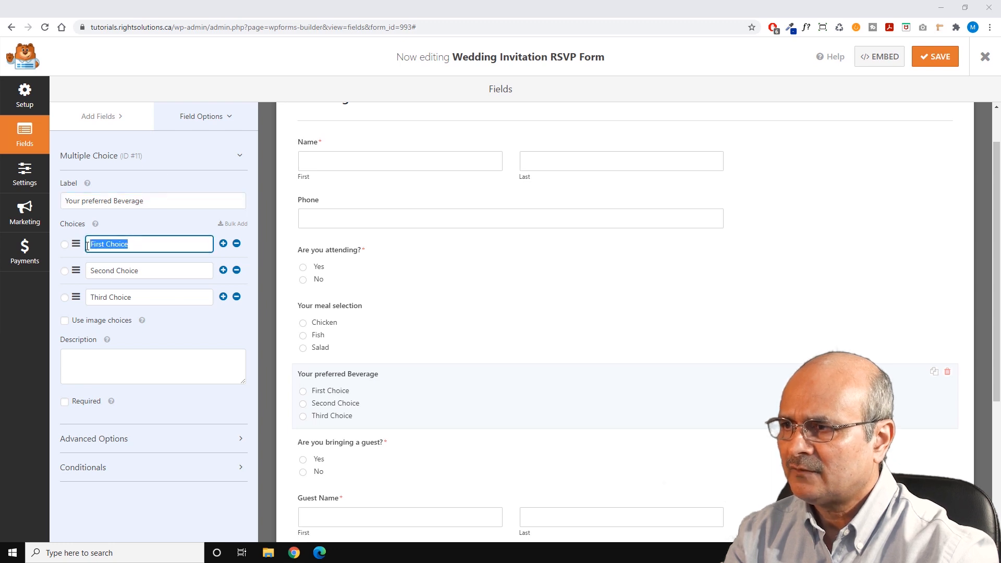
type("Wi")
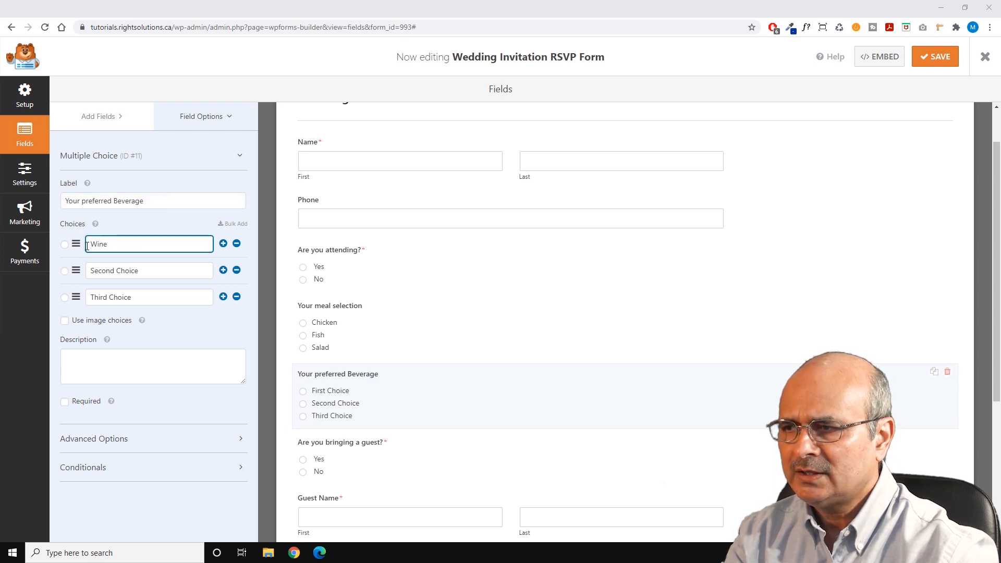
type("ne")
key("Tab")
key("Tab")
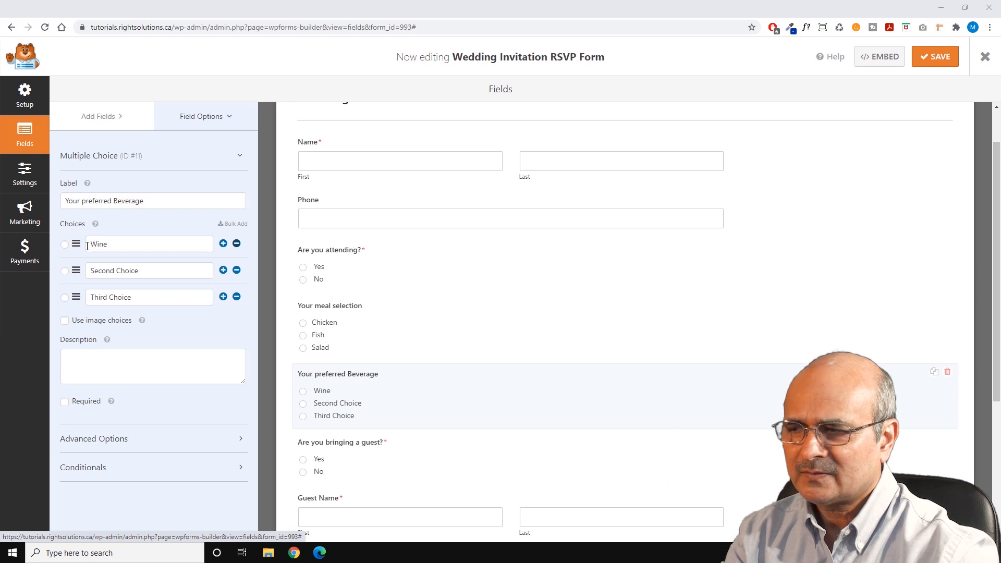
left_click_drag(147, 278, 83, 269)
type("Coke")
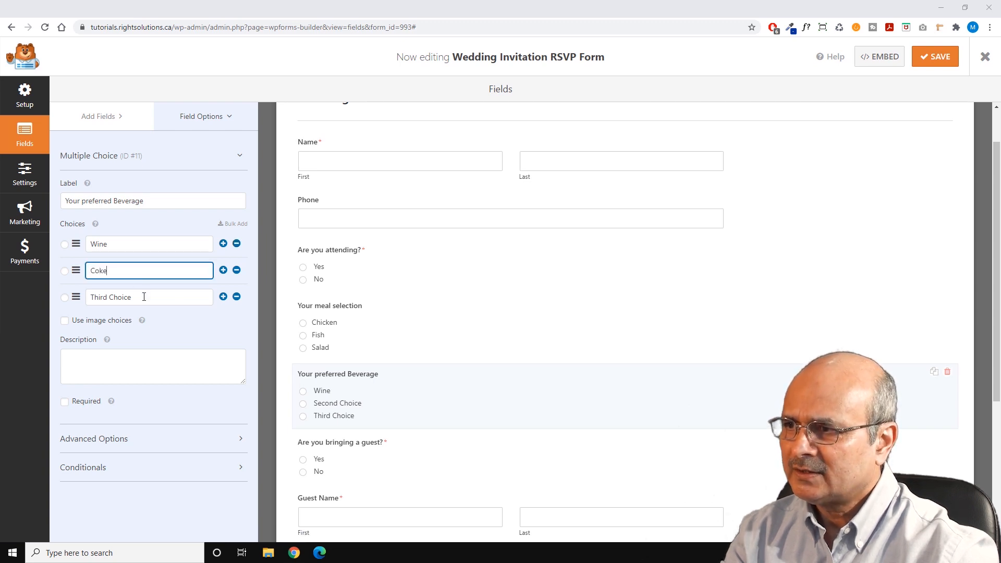
Rename the beverage field's third choice to Orange Juice and add a fourth choice named Tea
triple_click(144, 297)
type("Orange Jui")
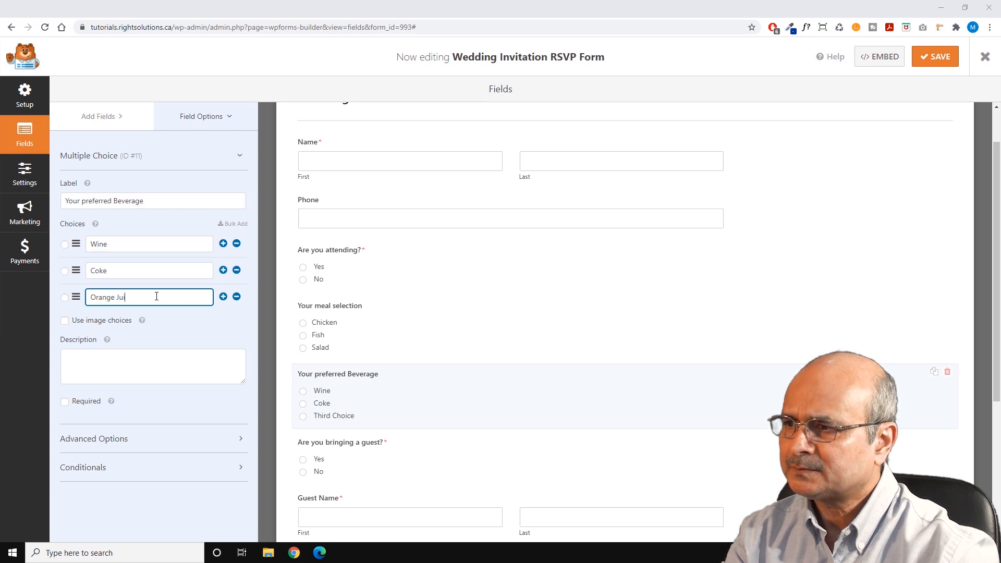
left_click(224, 298)
left_click(117, 323)
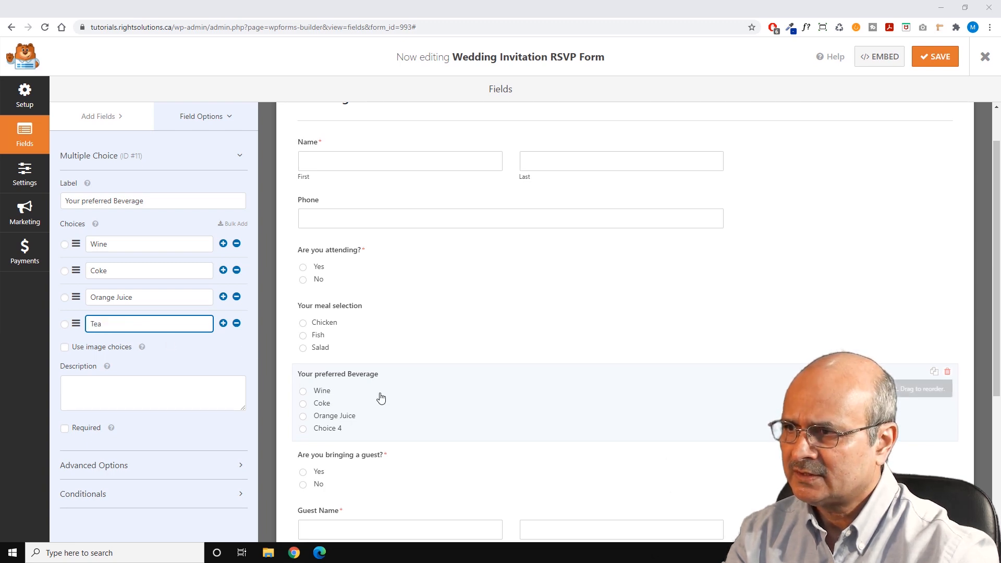
scroll(377, 397, "down", 2)
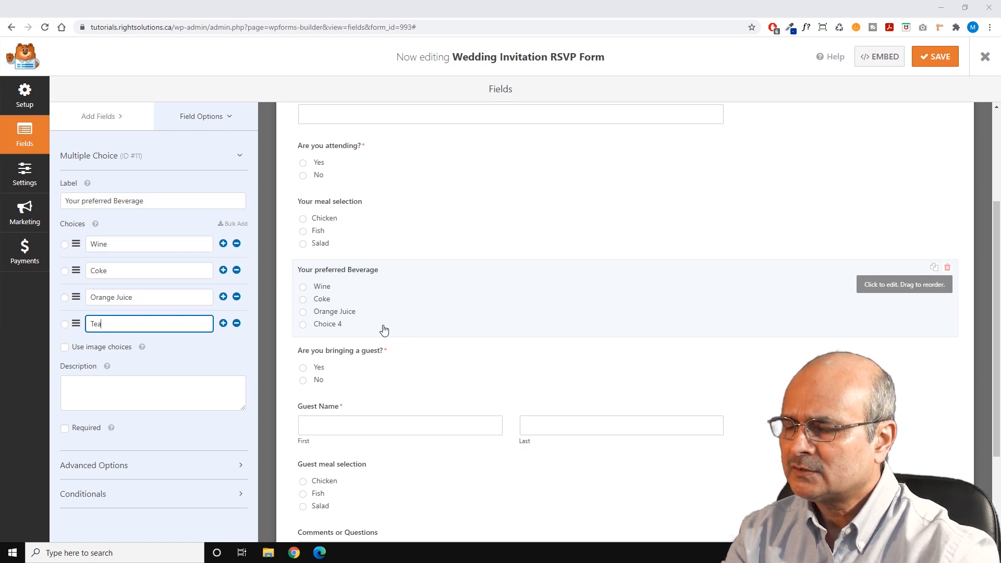
left_click(221, 353)
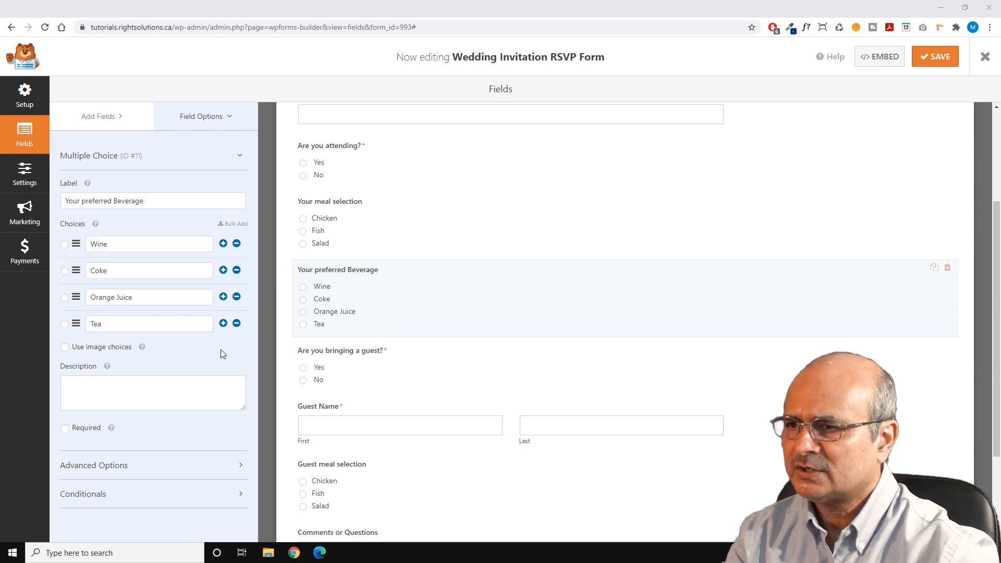
Save the wedding RSVP form and embed it in a new page named RSVP
scroll(440, 382, "up", 3)
left_click(933, 59)
left_click(877, 58)
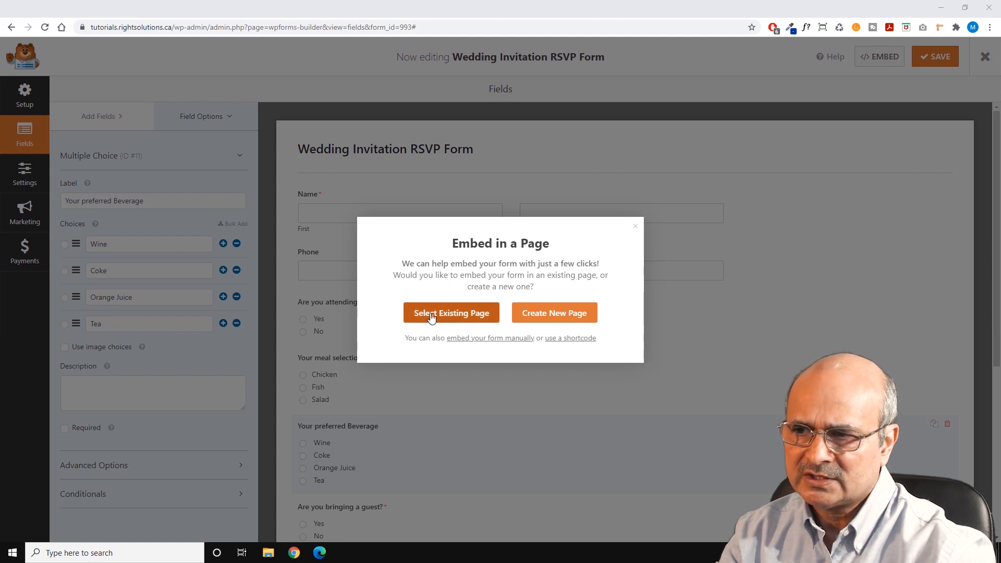
left_click(556, 319)
type("RSVP")
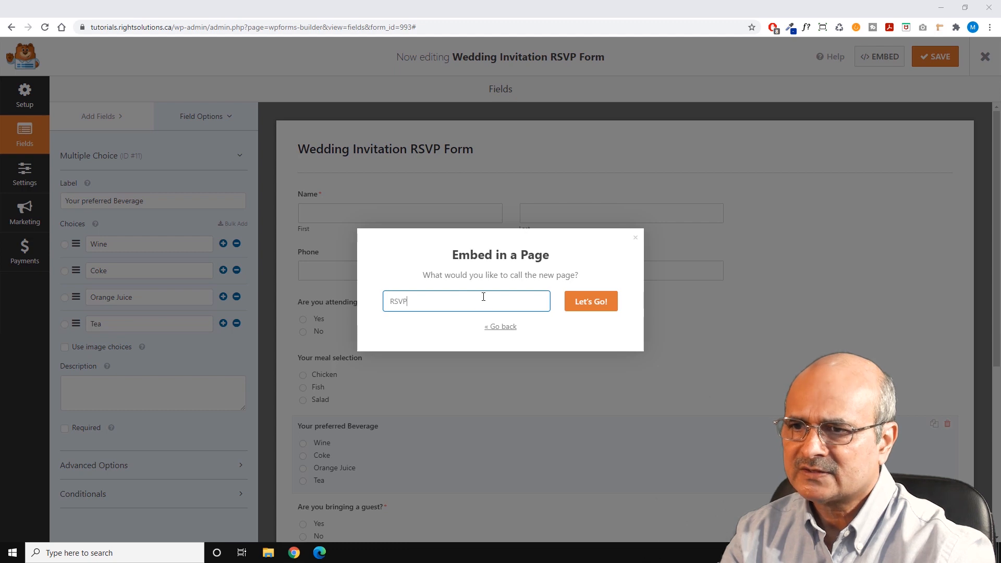
left_click(582, 302)
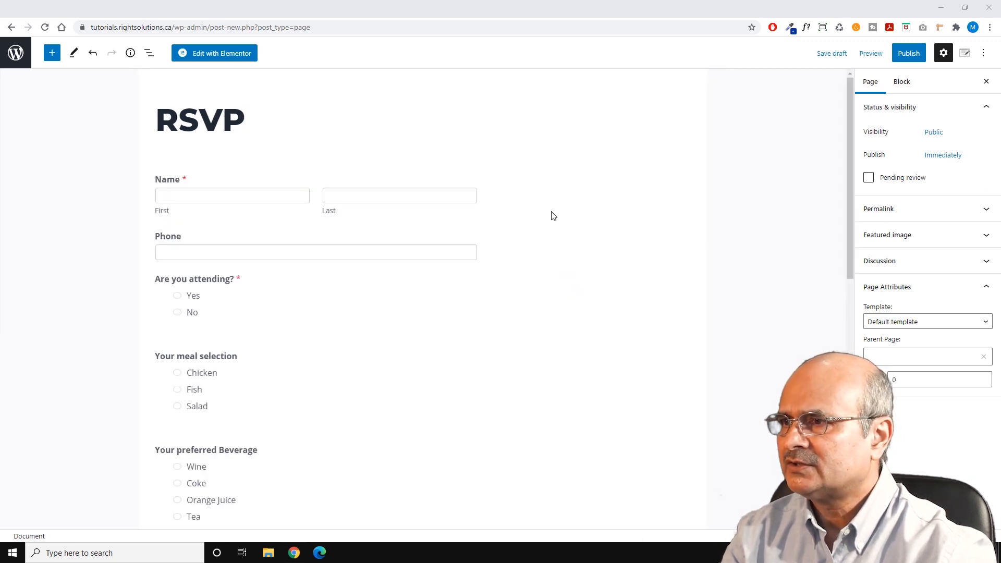
Review the embedded form, set the RSVP page's template to Default template, and update the page
scroll(545, 251, "down", 6)
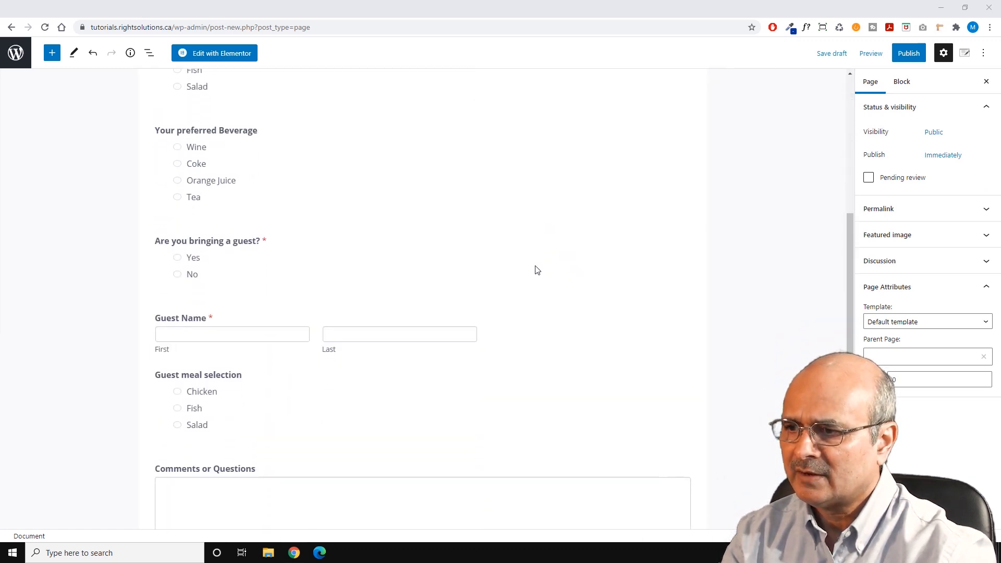
scroll(536, 270, "down", 5)
scroll(535, 266, "up", 6)
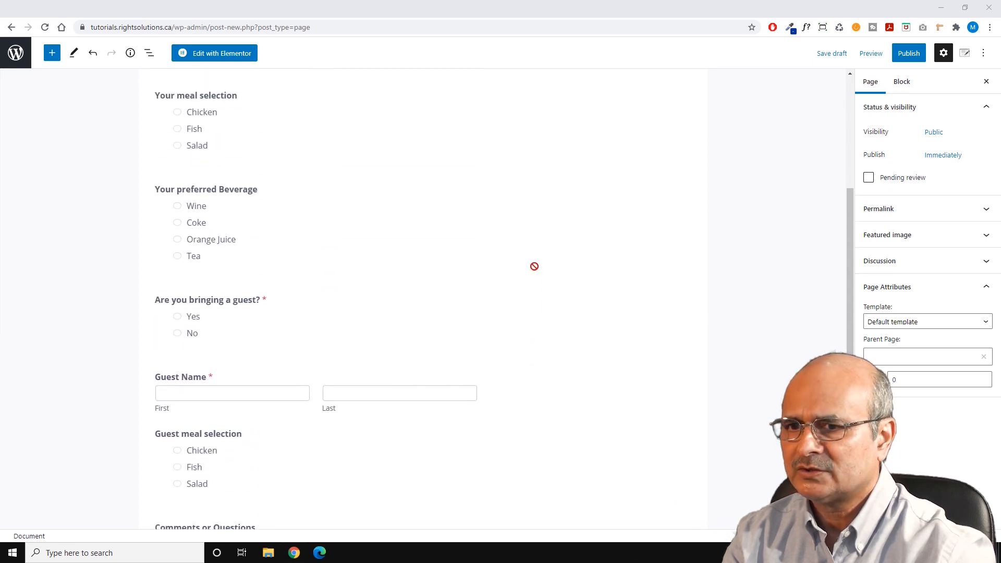
scroll(535, 267, "up", 5)
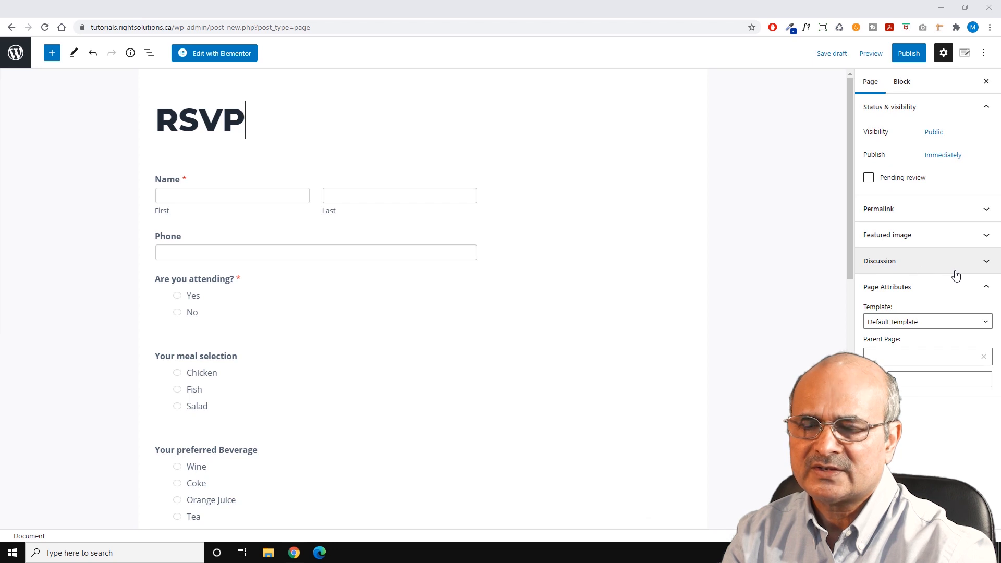
left_click(987, 323)
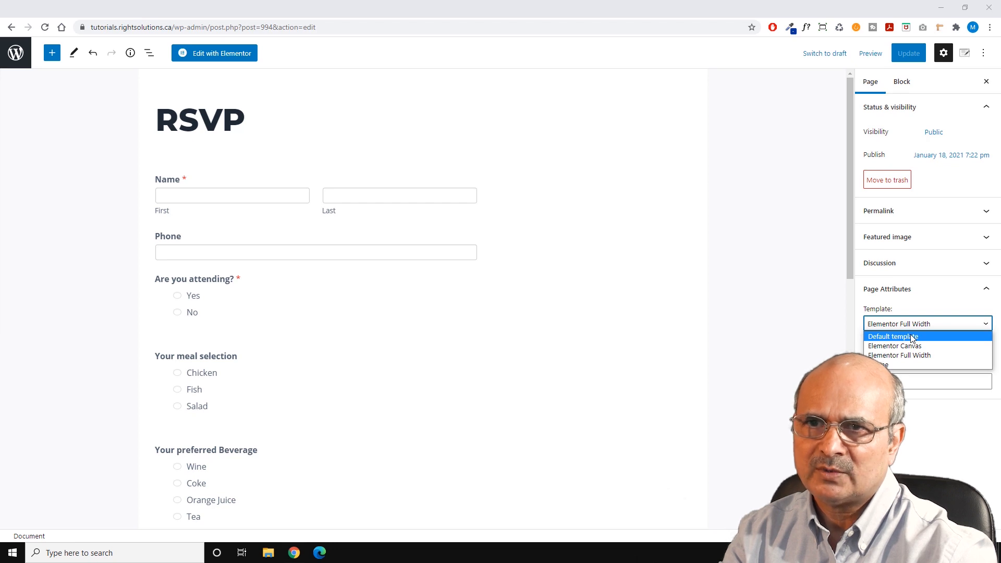
left_click(912, 337)
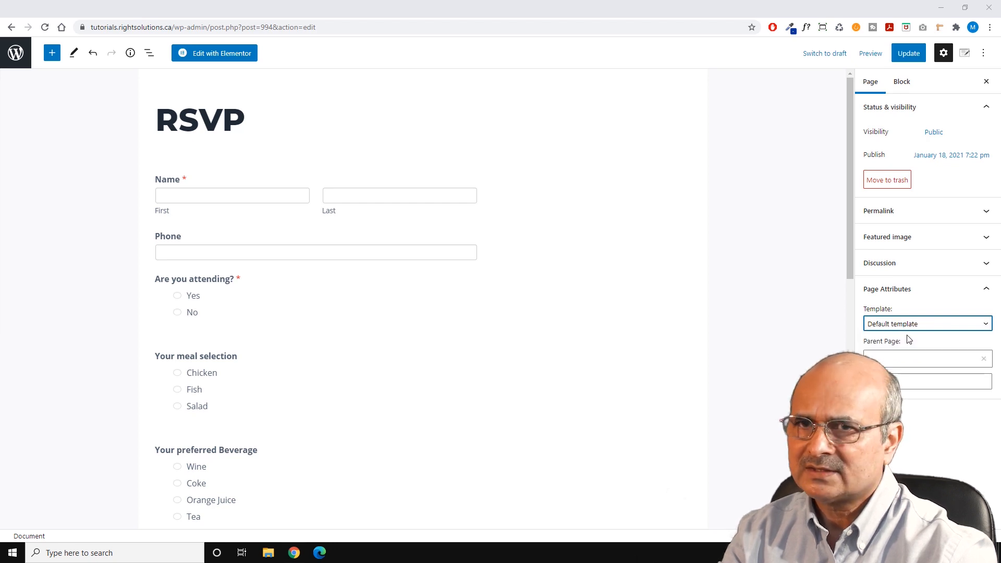
left_click(910, 54)
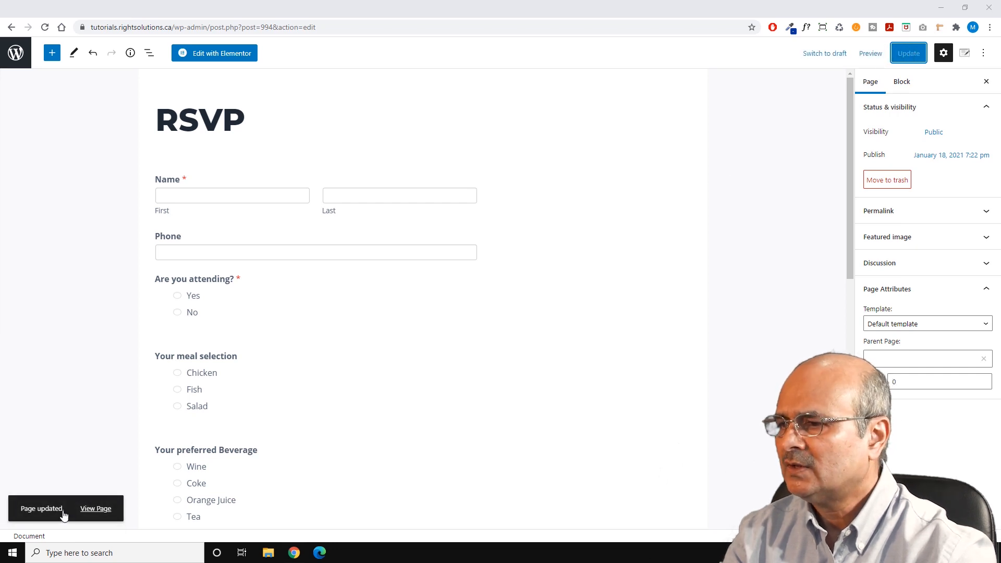
View the live RSVP page and look through the whole embedded form
left_click(92, 509)
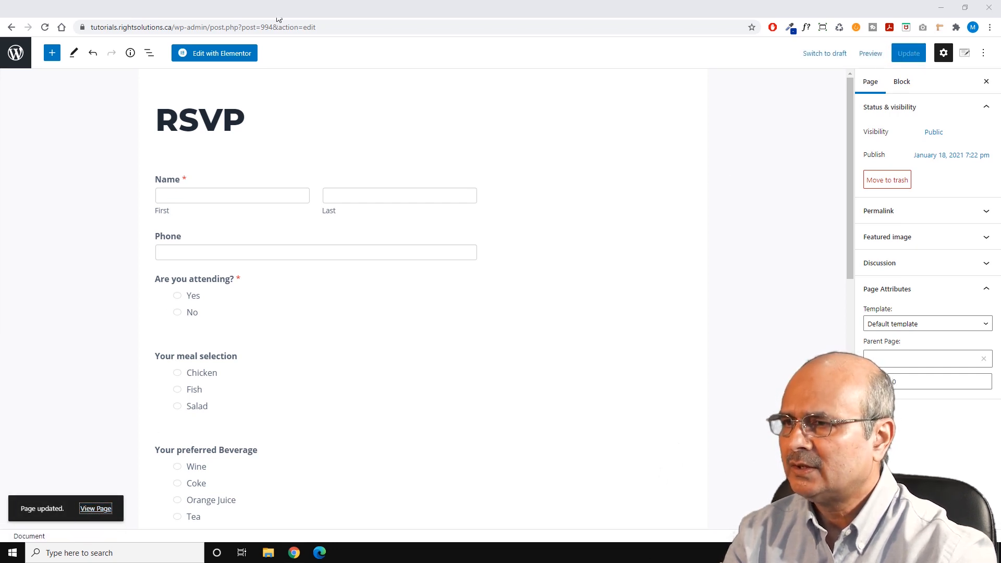
scroll(366, 284, "down", 5)
scroll(366, 287, "up", 7)
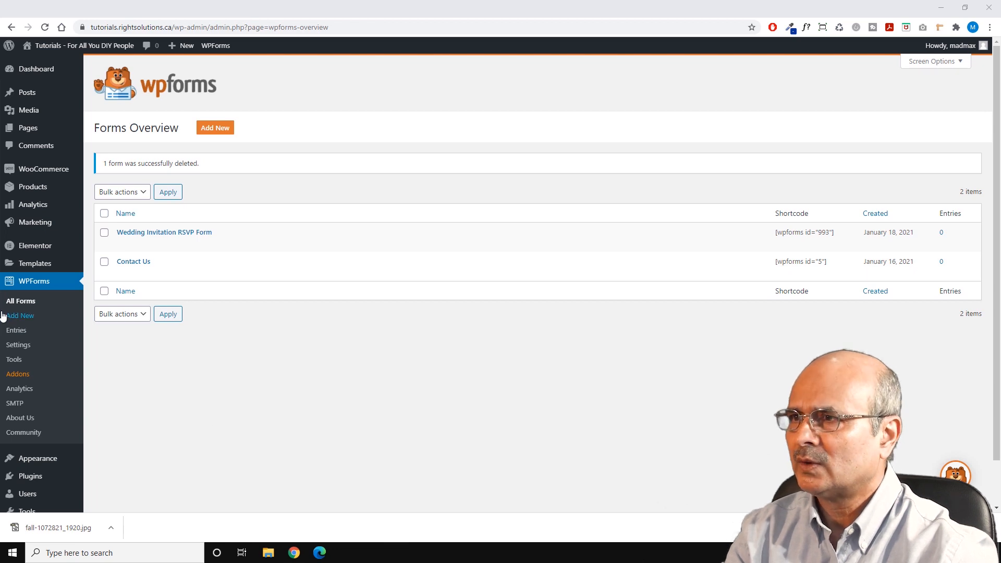
Add a new WPForms form based on the User Login Form template
left_click(27, 316)
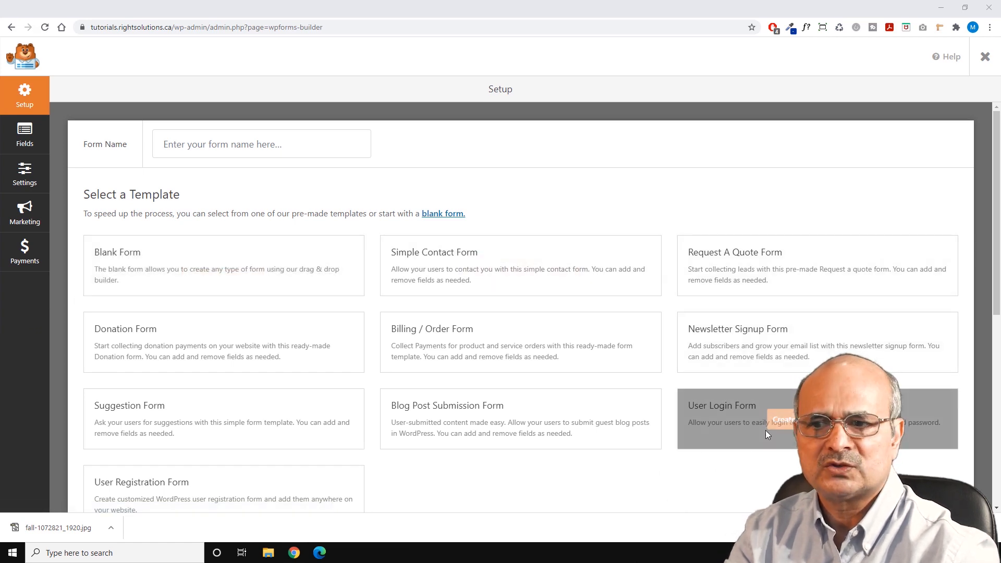
left_click(776, 420)
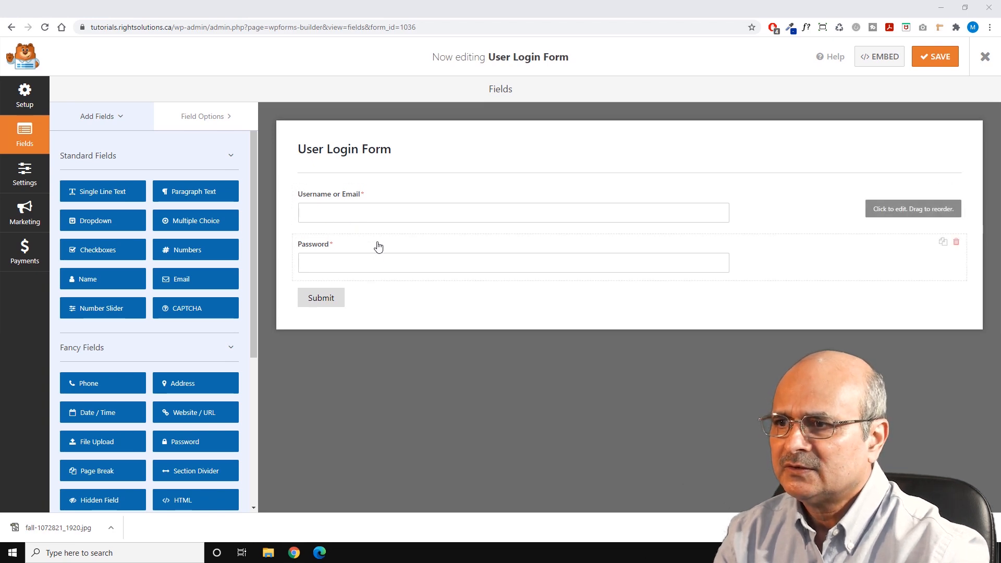
left_click_drag(253, 217, 279, 211)
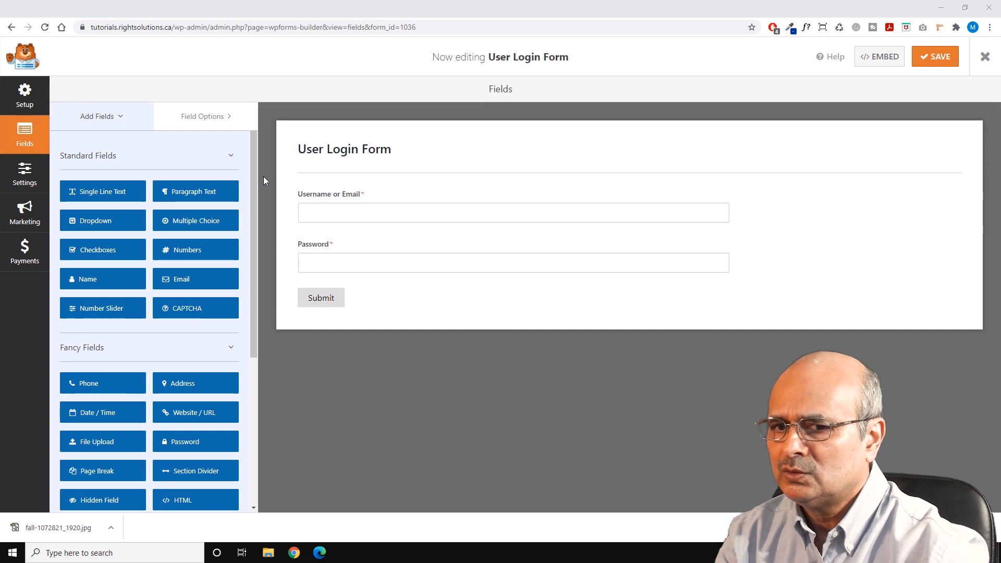
In the login form's general settings, turn off "Hide the form if a user is already logged in"
left_click(30, 169)
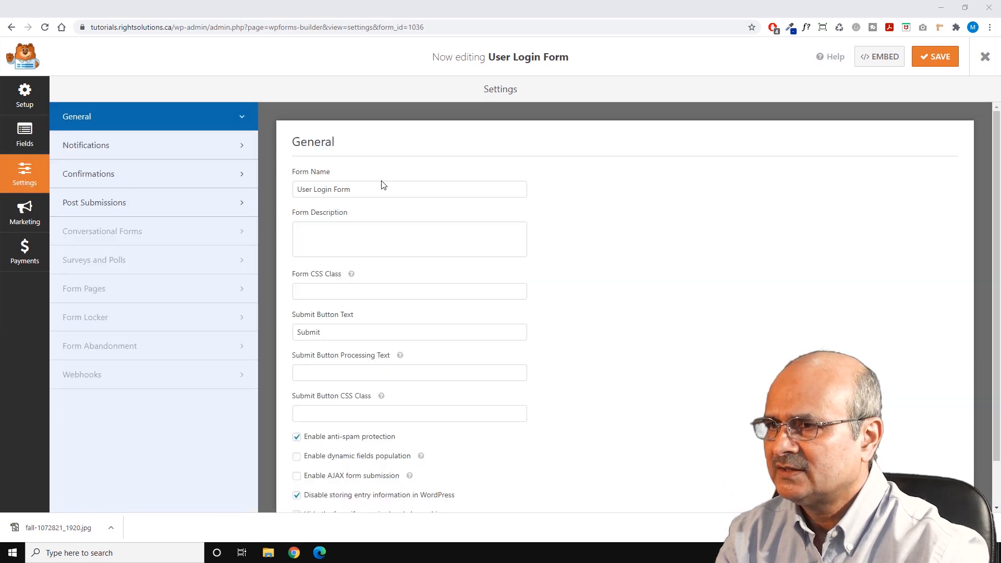
scroll(557, 287, "down", 2)
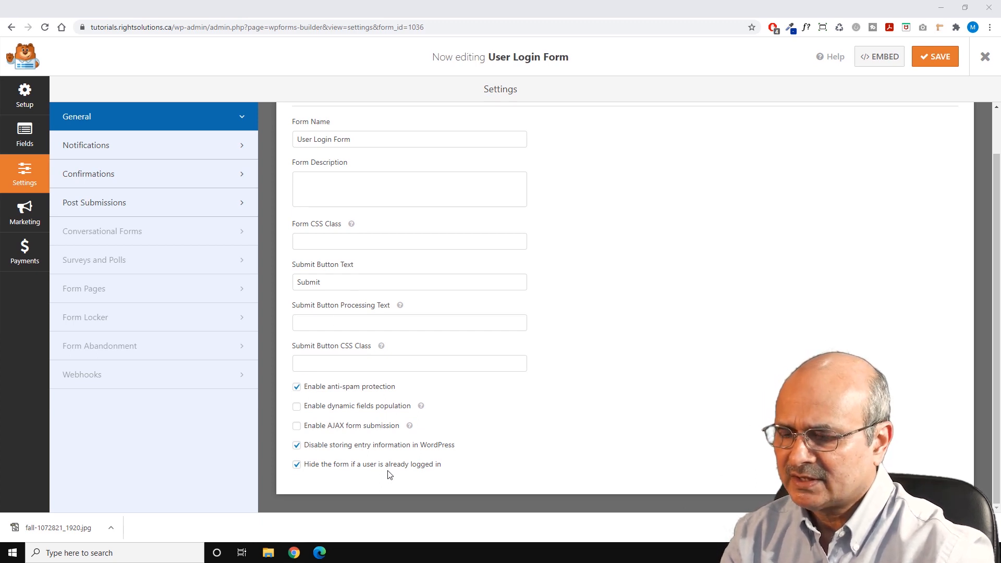
left_click(297, 464)
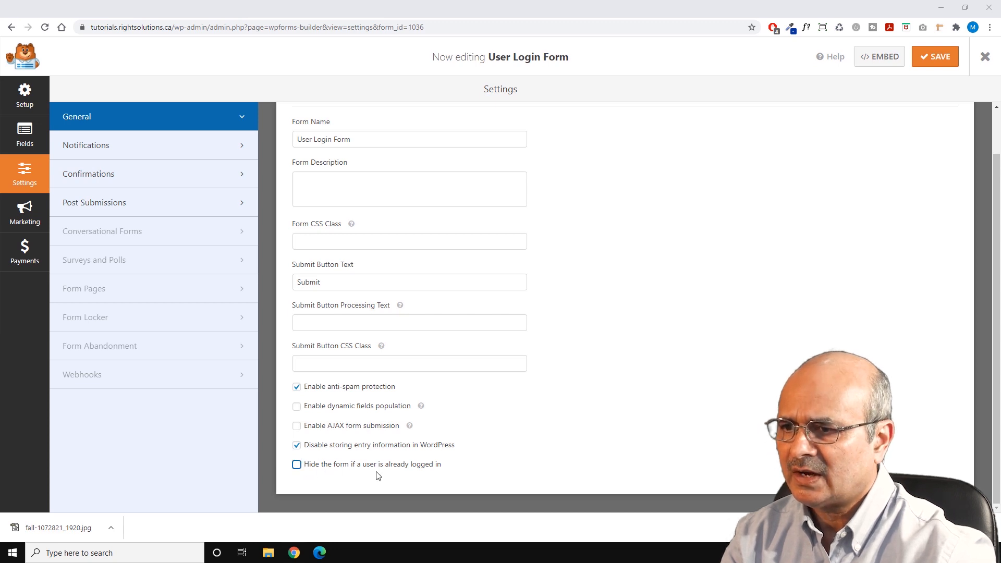
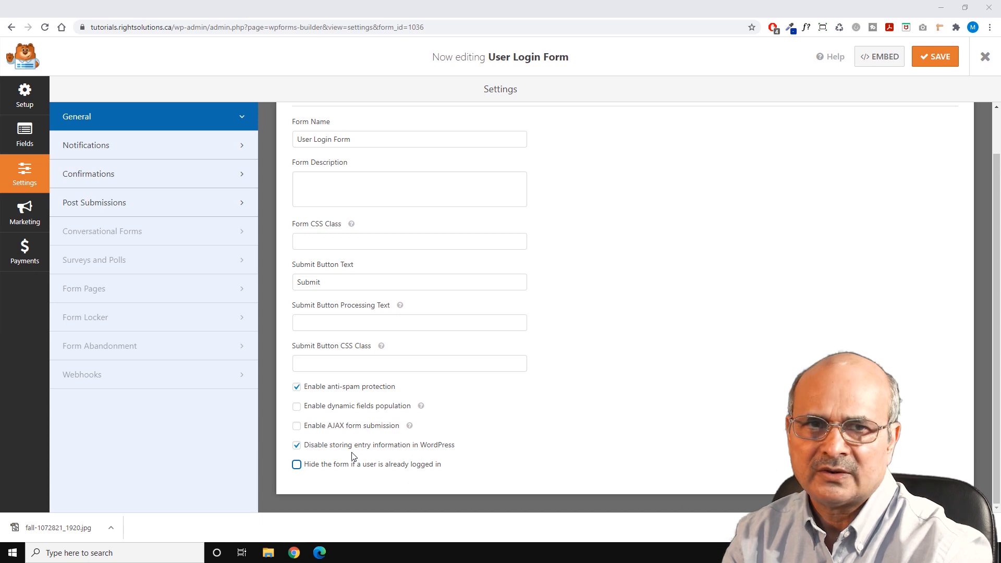
Save the User Login Form and choose the existing My Login Page as the page to embed it in
left_click(936, 59)
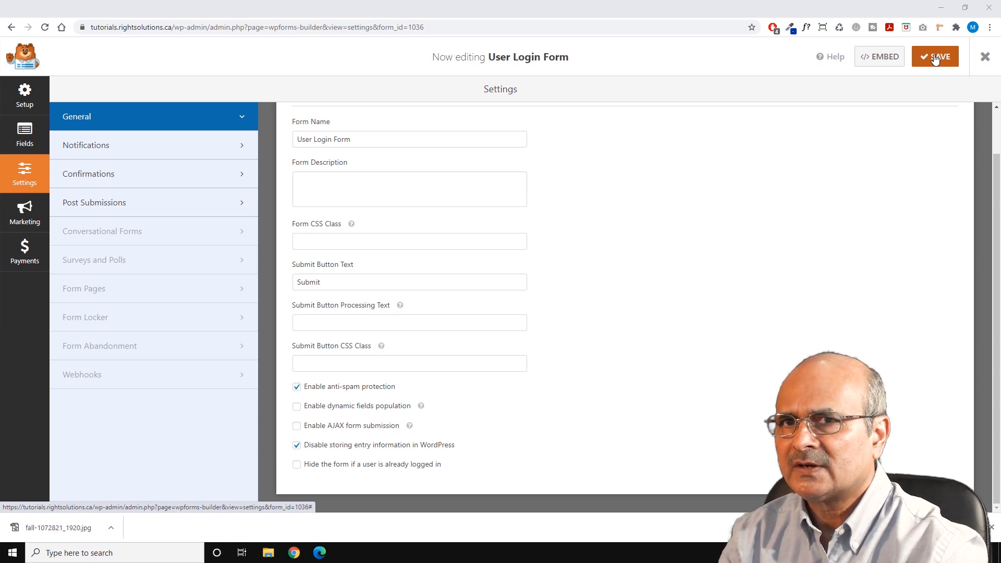
left_click(881, 58)
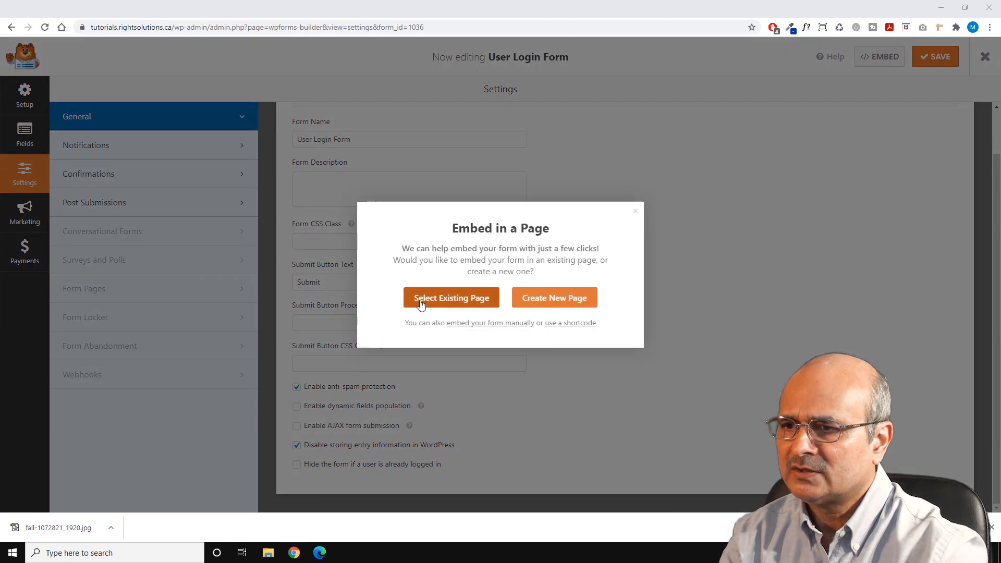
left_click(446, 298)
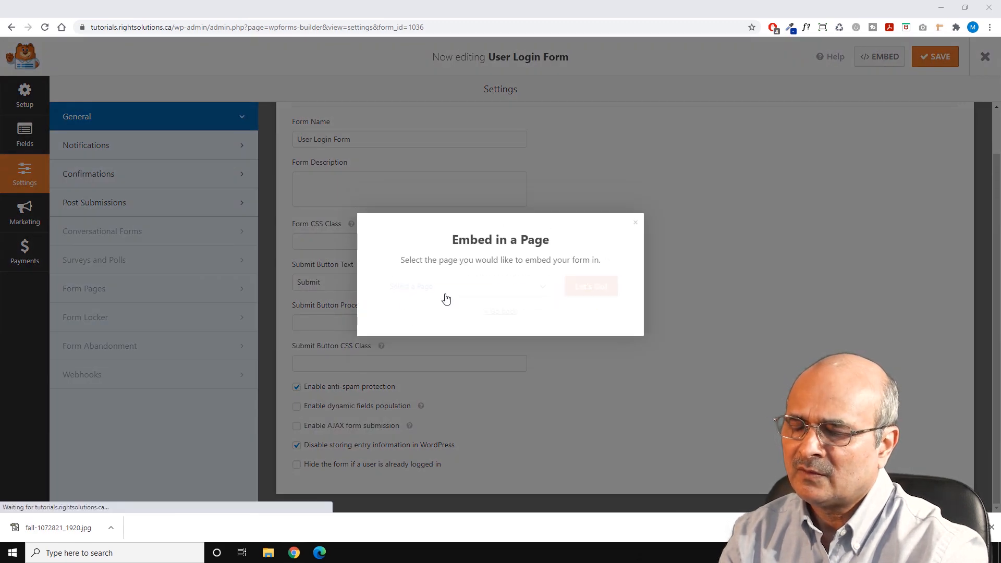
left_click(528, 290)
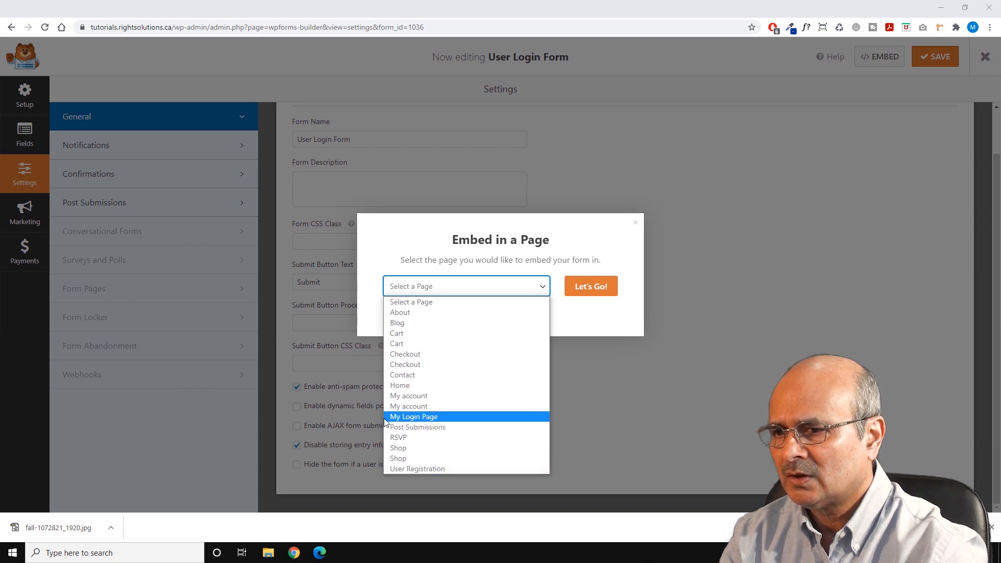
left_click(417, 417)
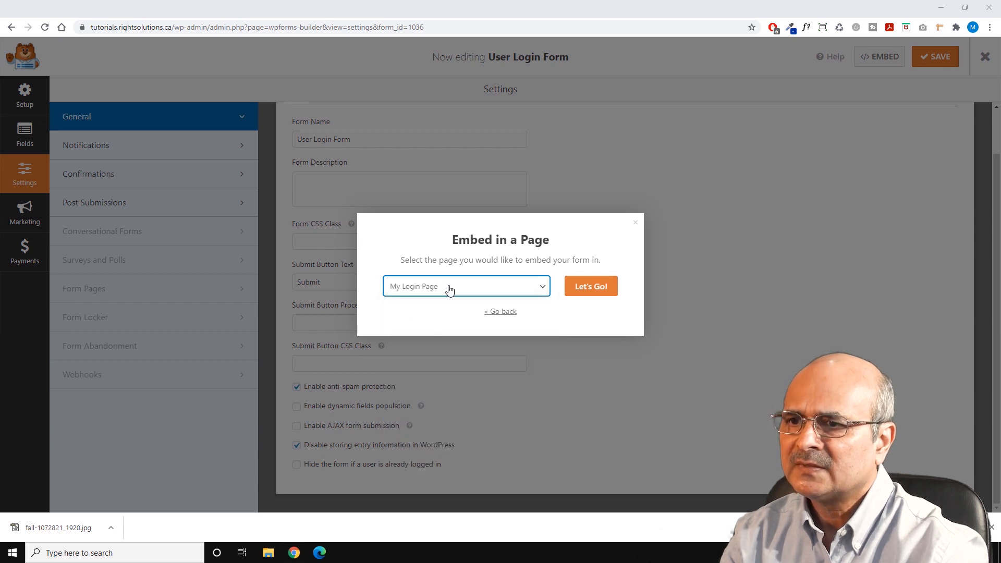
left_click(589, 288)
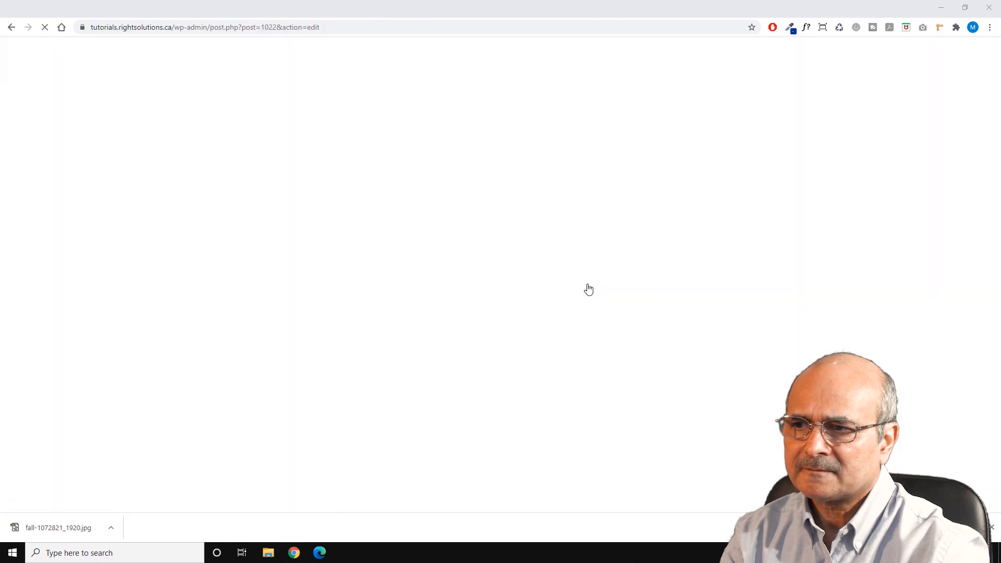
Open My Login Page in Elementor, find the WPForms widget by searching wpform, and place it in the empty content area
left_click(222, 54)
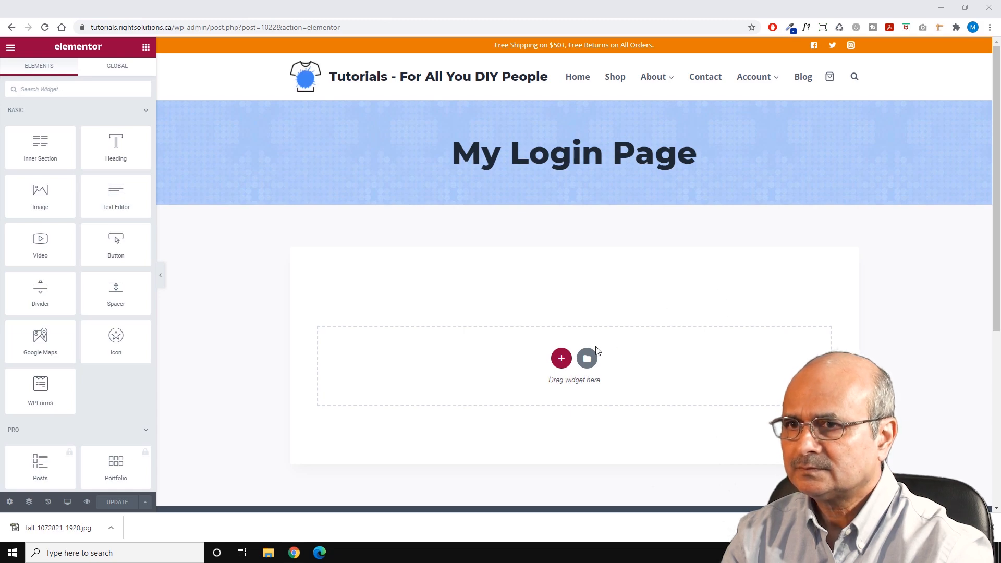
scroll(576, 353, "down", 5)
scroll(436, 301, "up", 5)
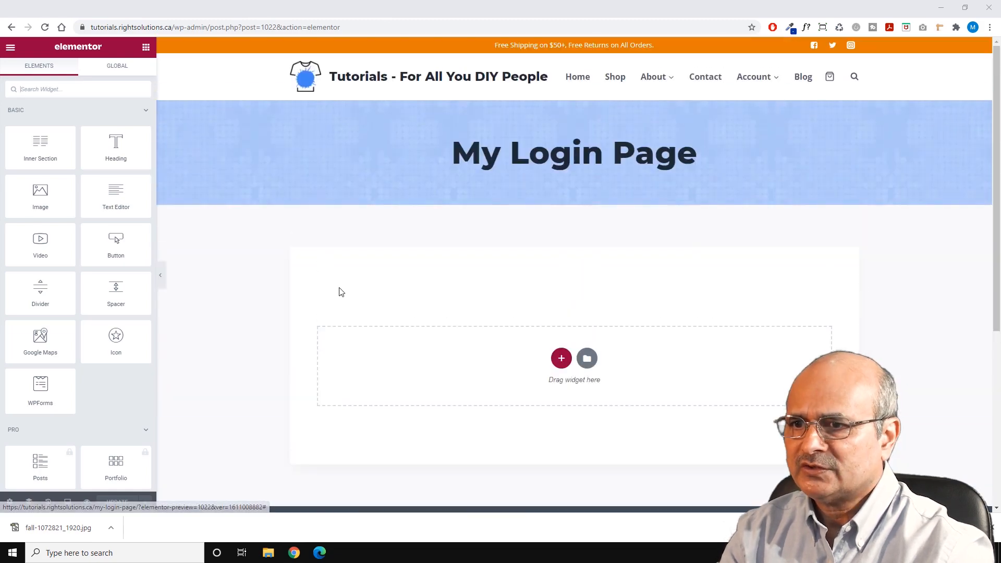
left_click(57, 89)
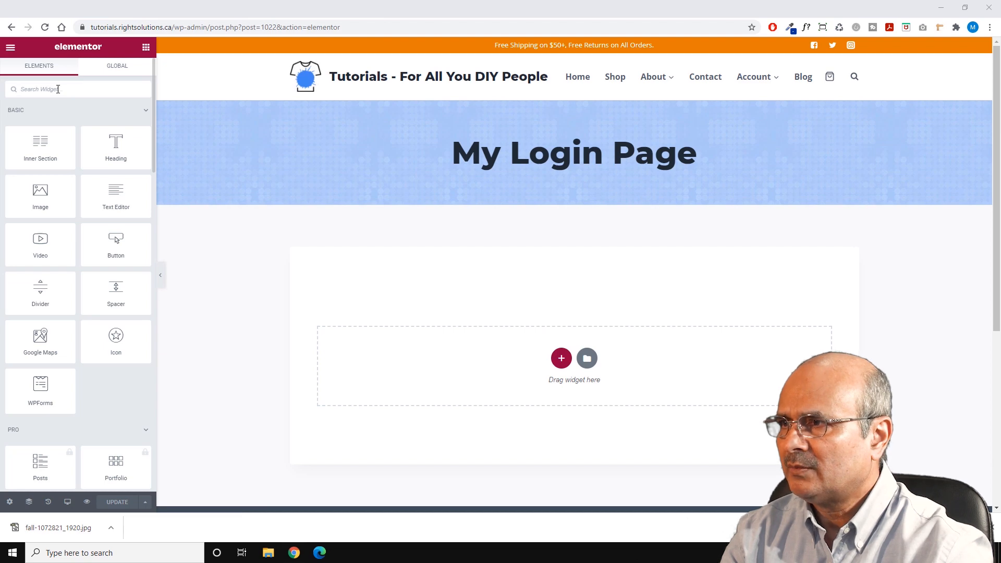
type("wp")
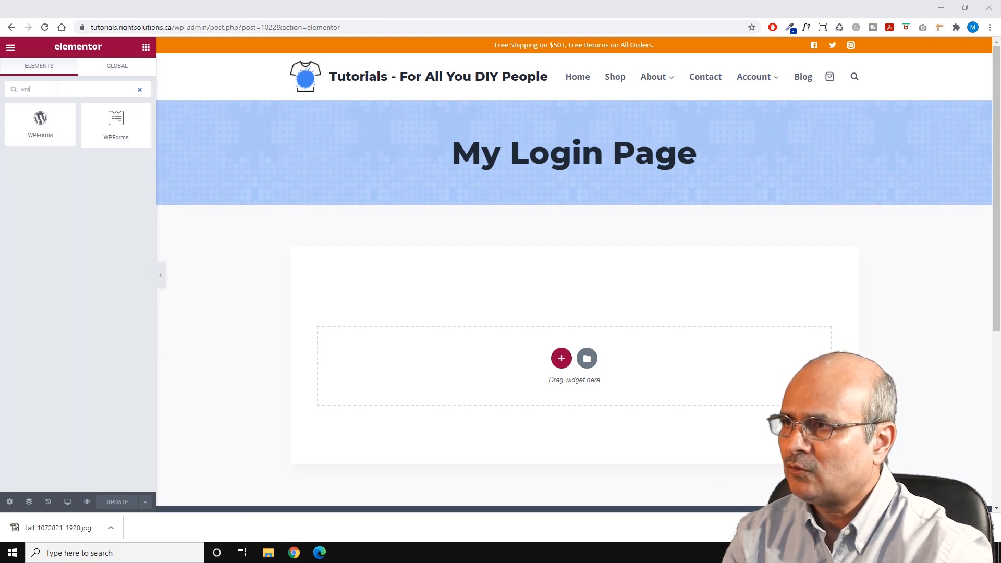
type("from")
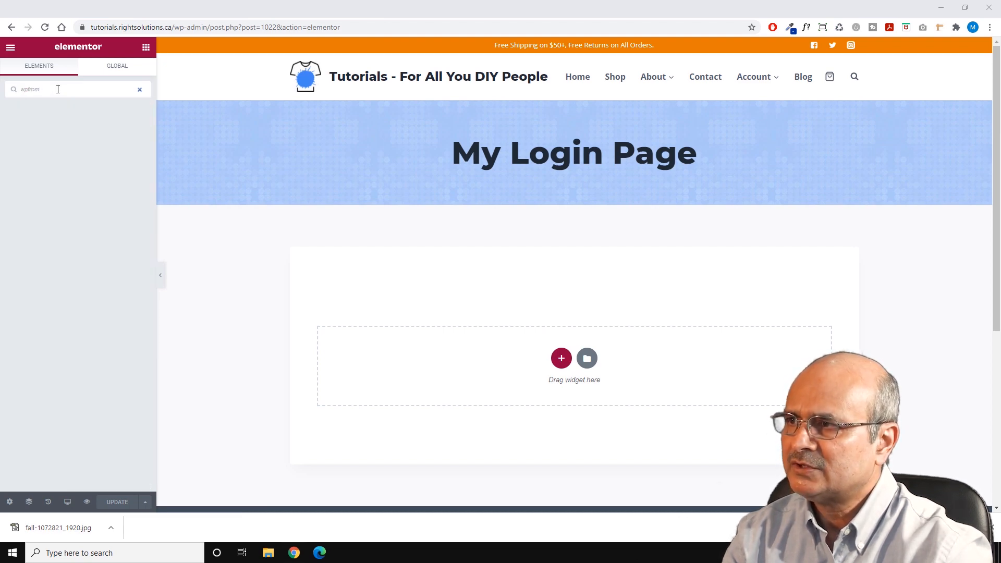
key("BackSpace")
key("BackSpace")
key("BackSpace")
type("orm")
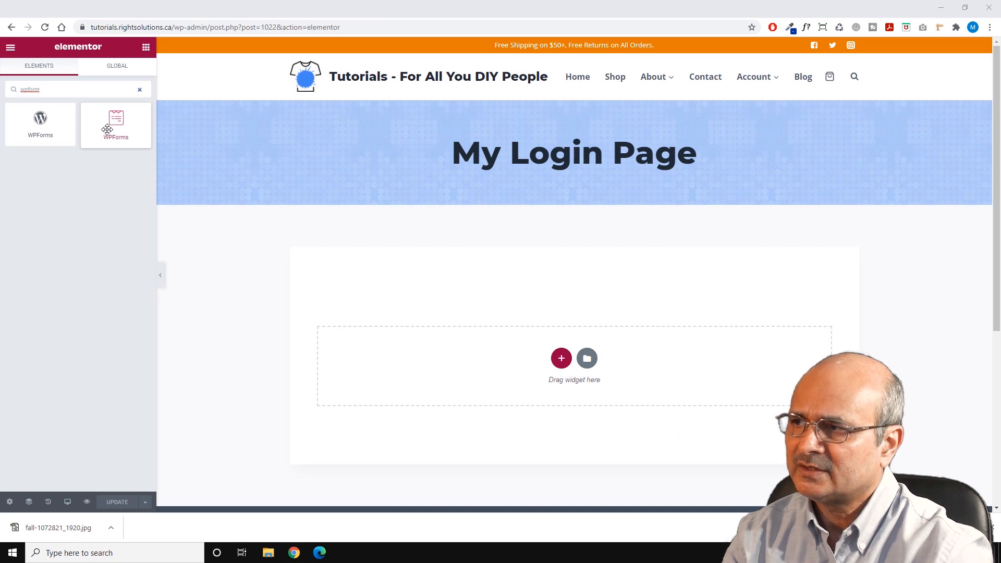
left_click_drag(119, 127, 573, 363)
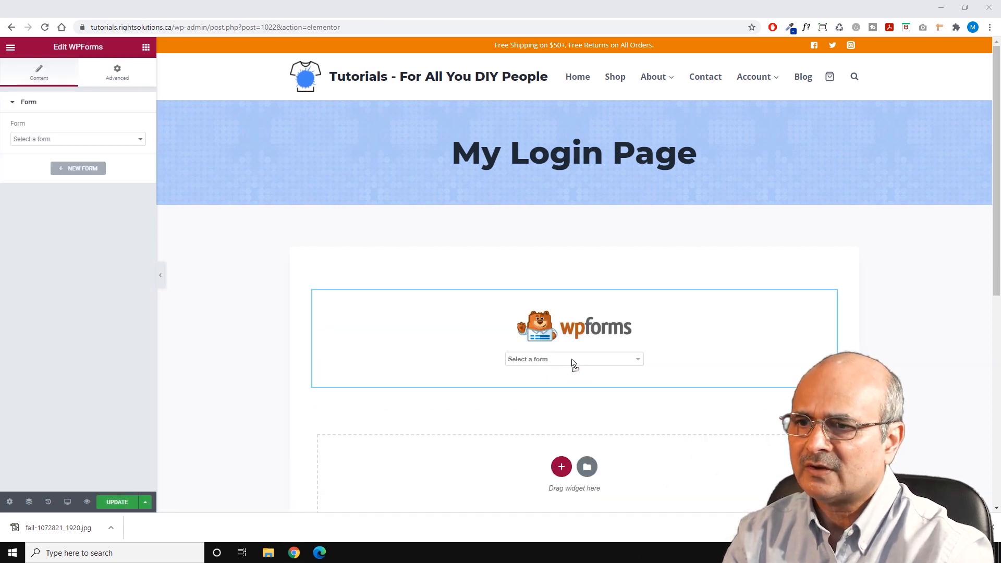
Set the WPForms widget to show the User Login Form and update the page
left_click(637, 362)
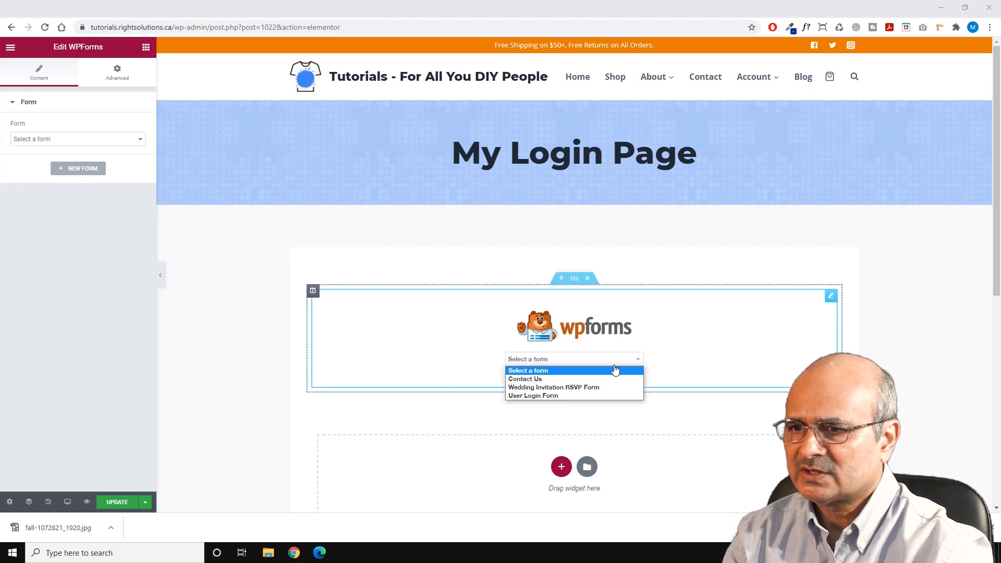
left_click(527, 395)
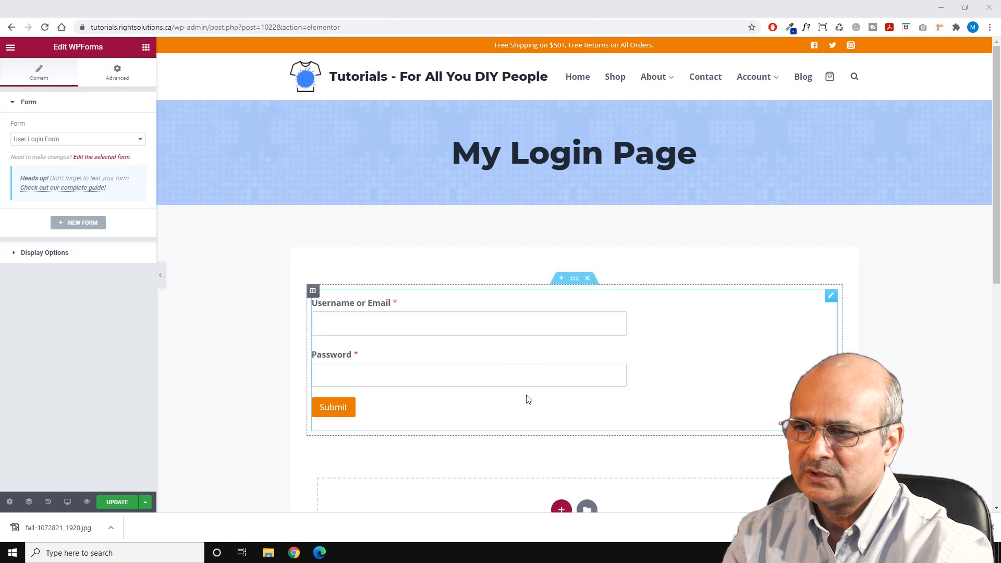
scroll(710, 353, "down", 4)
scroll(657, 369, "up", 4)
left_click(117, 505)
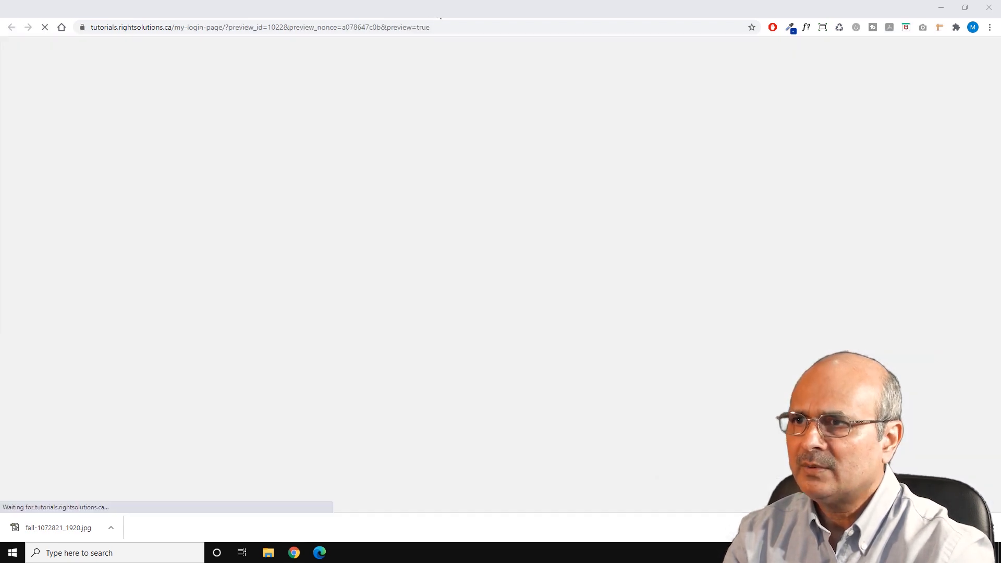
Review the previewed login form, and open My Login Page through the site's Account navigation entry
scroll(406, 344, "down", 2)
scroll(404, 364, "up", 2)
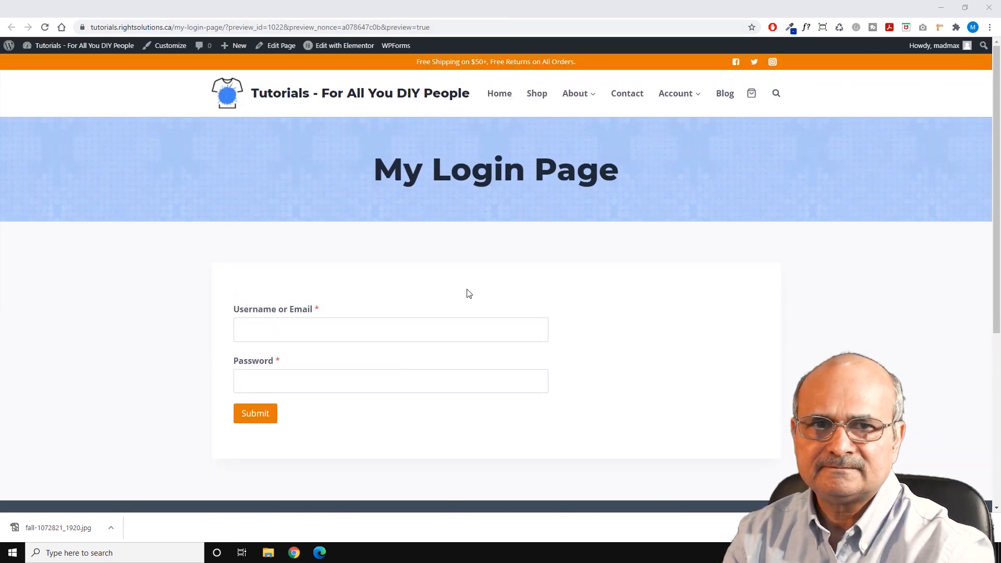
mouse_move(685, 94)
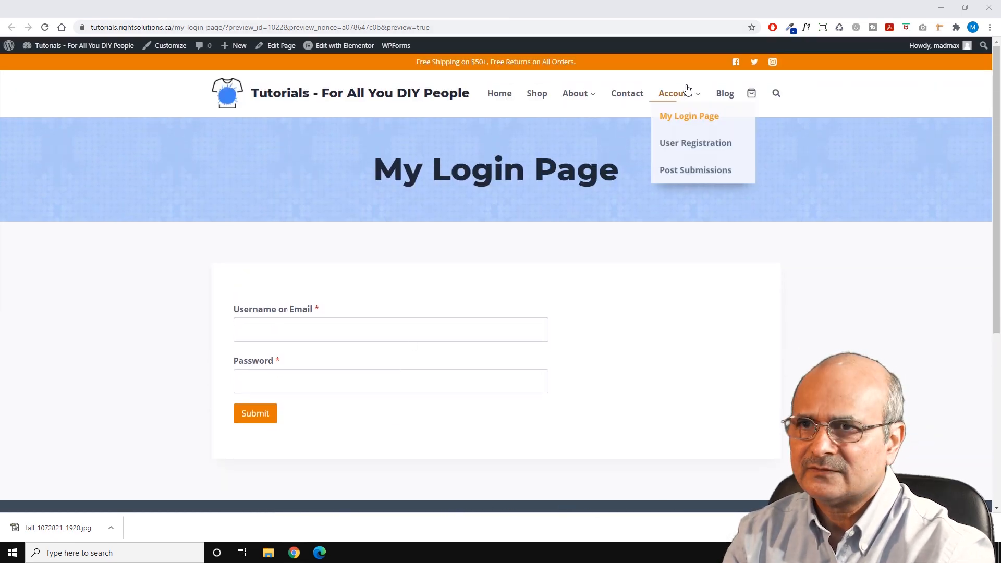
left_click(675, 117)
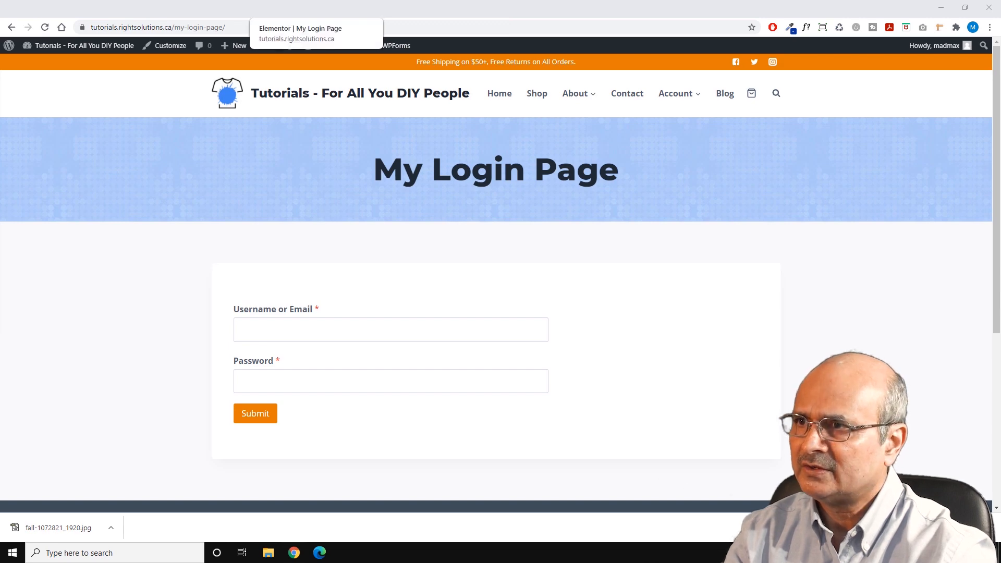
Return to the WordPress dashboard and start a new WPForms form
left_click(42, 67)
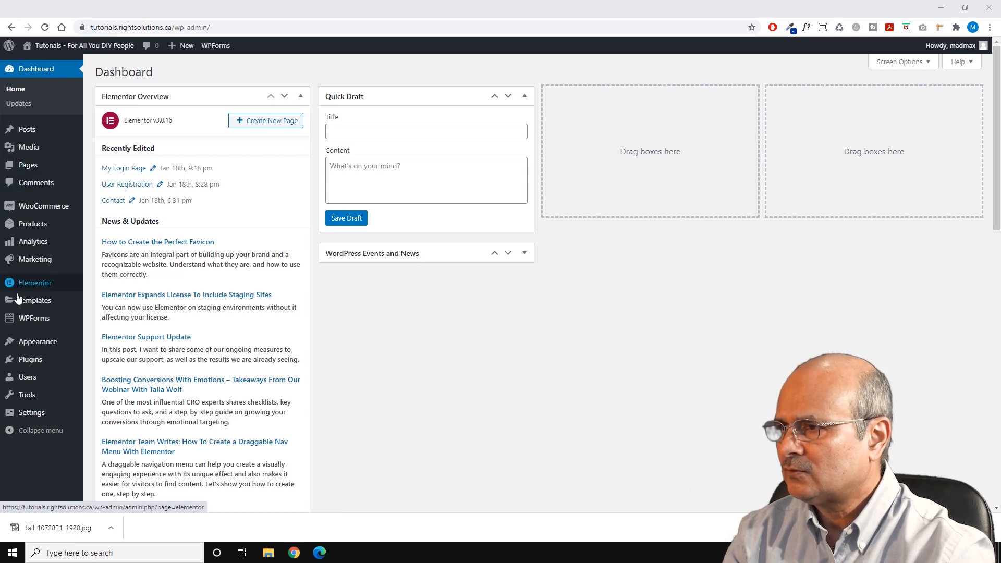
mouse_move(36, 320)
left_click(99, 322)
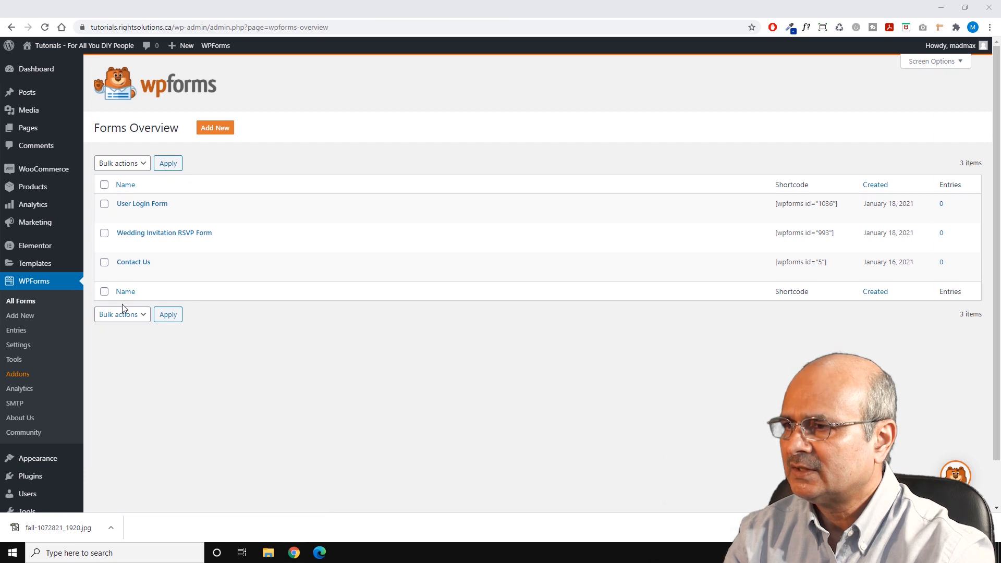
left_click(19, 317)
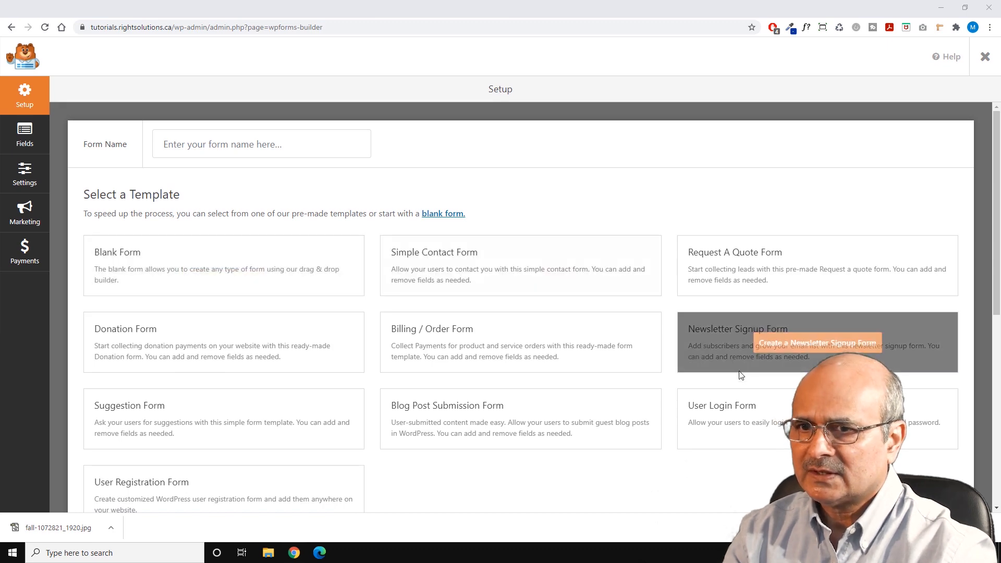
Search the additional form templates for registration
scroll(245, 417, "down", 2)
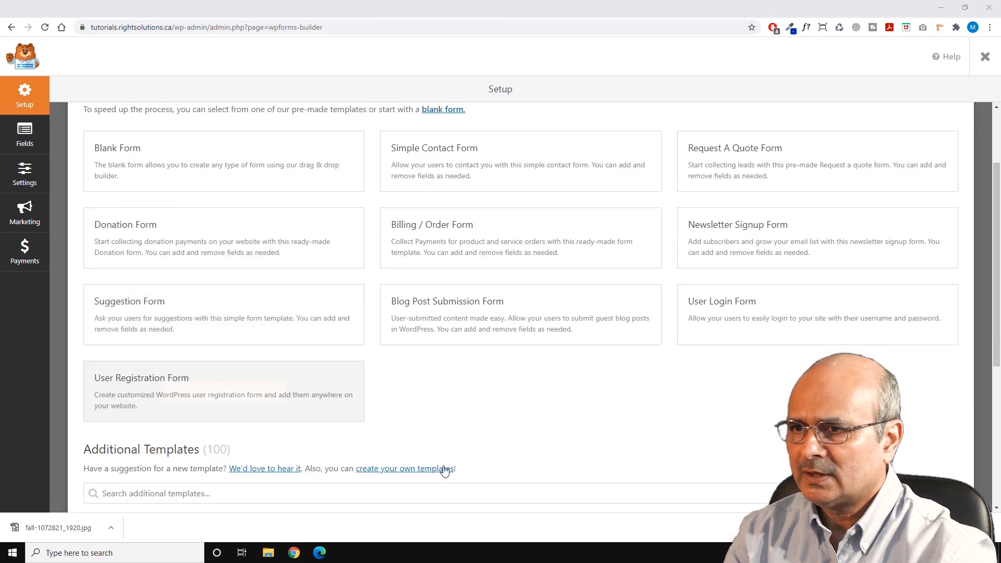
scroll(440, 469, "down", 5)
left_click(137, 218)
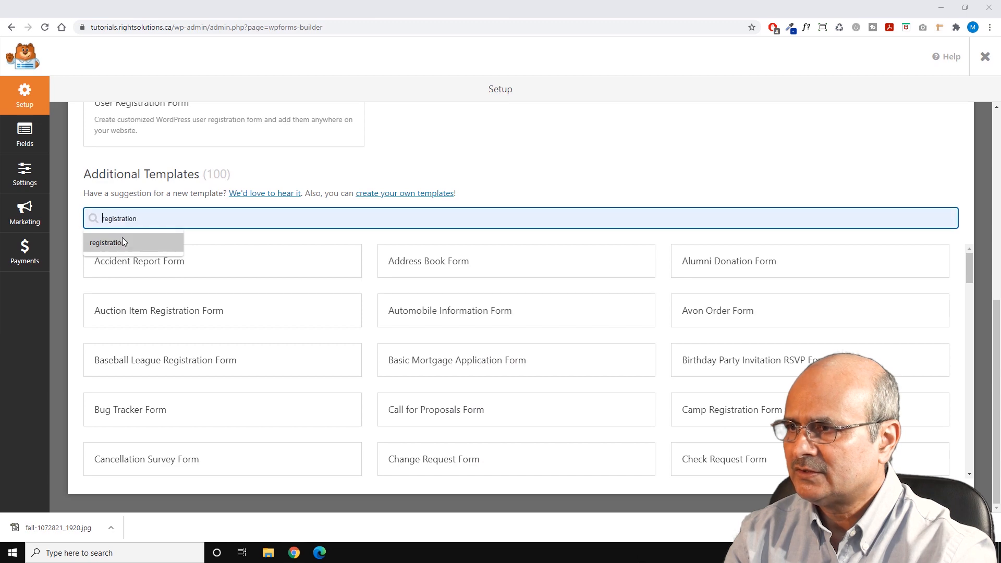
left_click(122, 239)
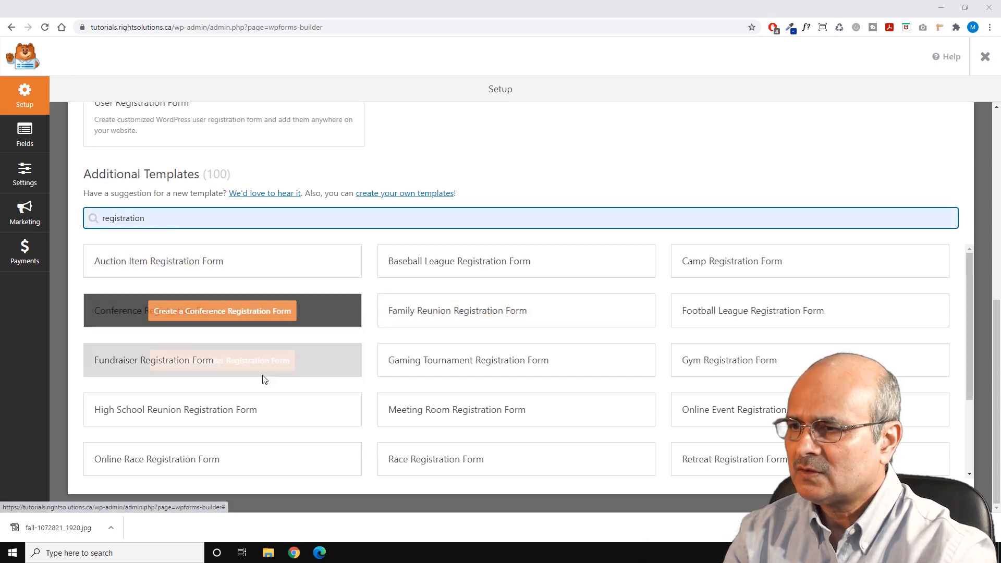
Create a form from the User Registration Form template and dismiss the reminder about additional options
scroll(219, 309, "up", 4)
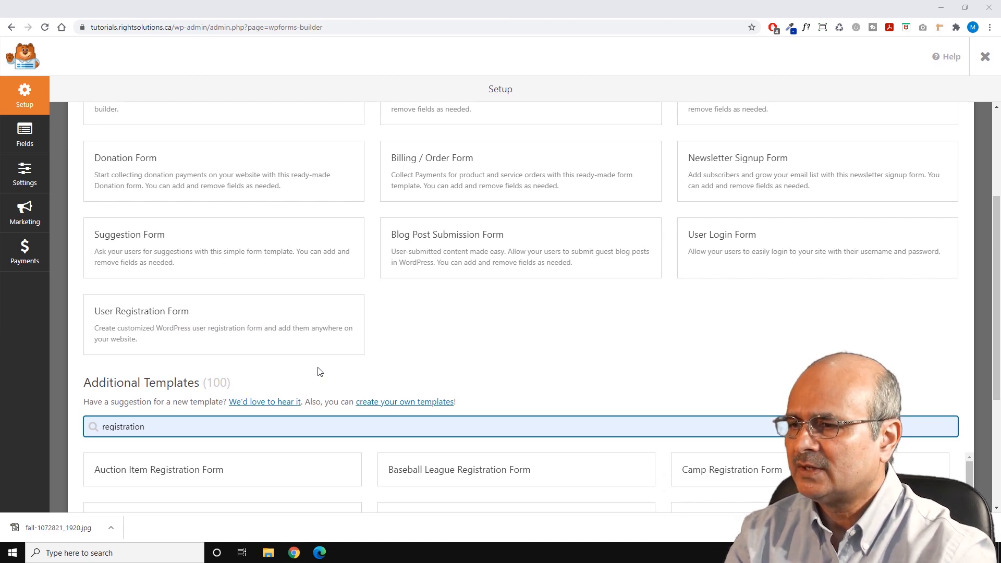
mouse_move(205, 327)
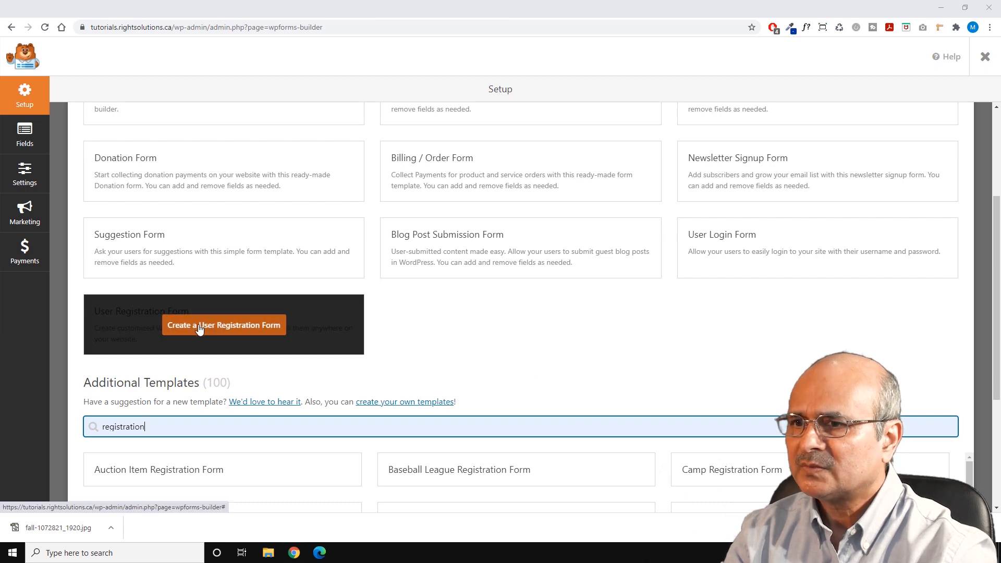
left_click(202, 327)
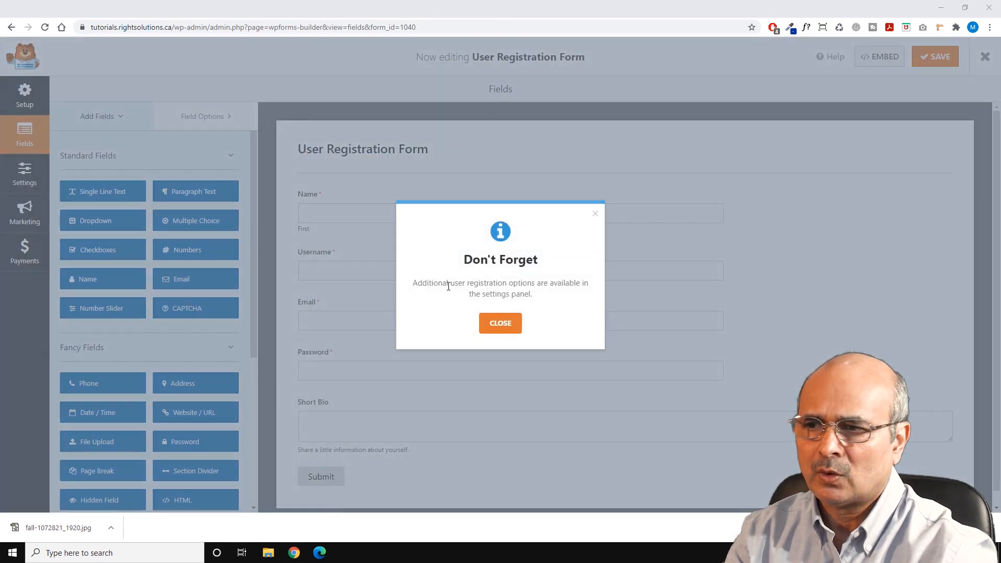
left_click(499, 327)
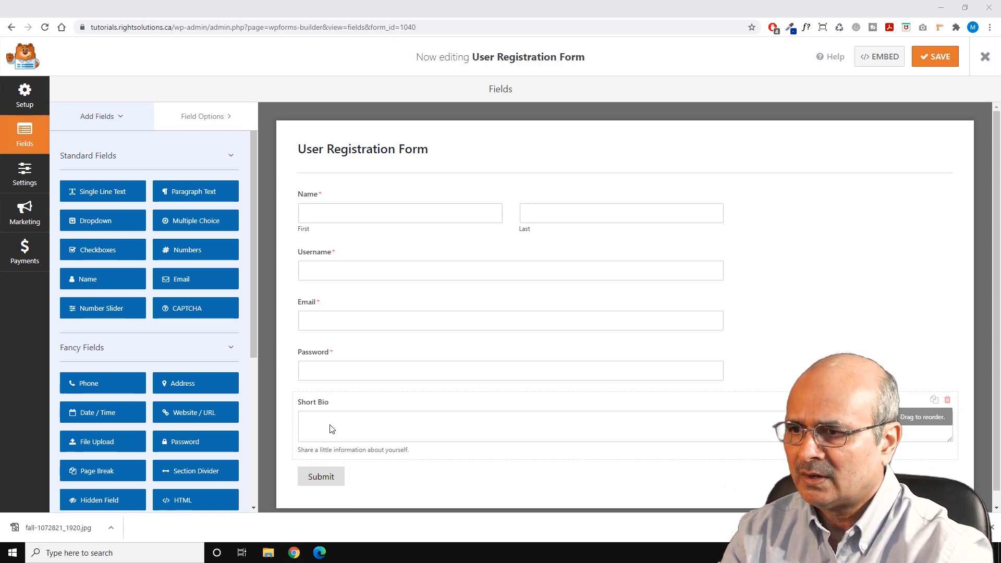
Try to add the standard CAPTCHA field to the registration form
scroll(196, 217, "down", 2)
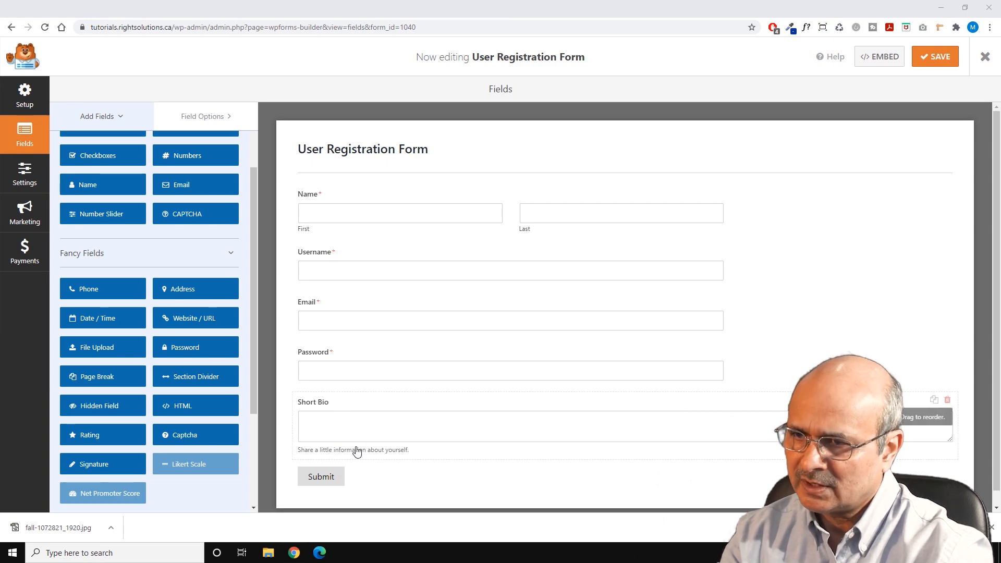
left_click(201, 214)
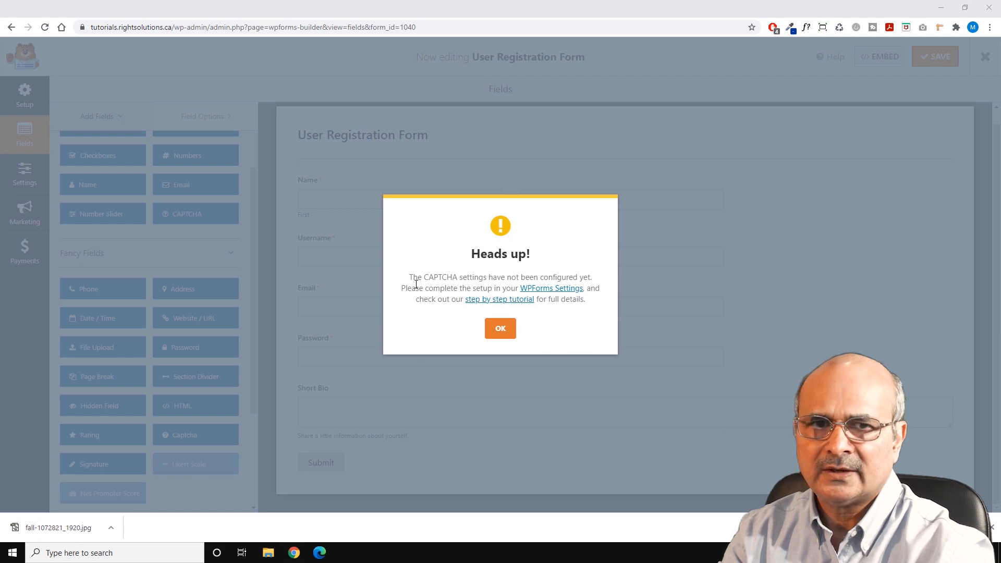
left_click(484, 327)
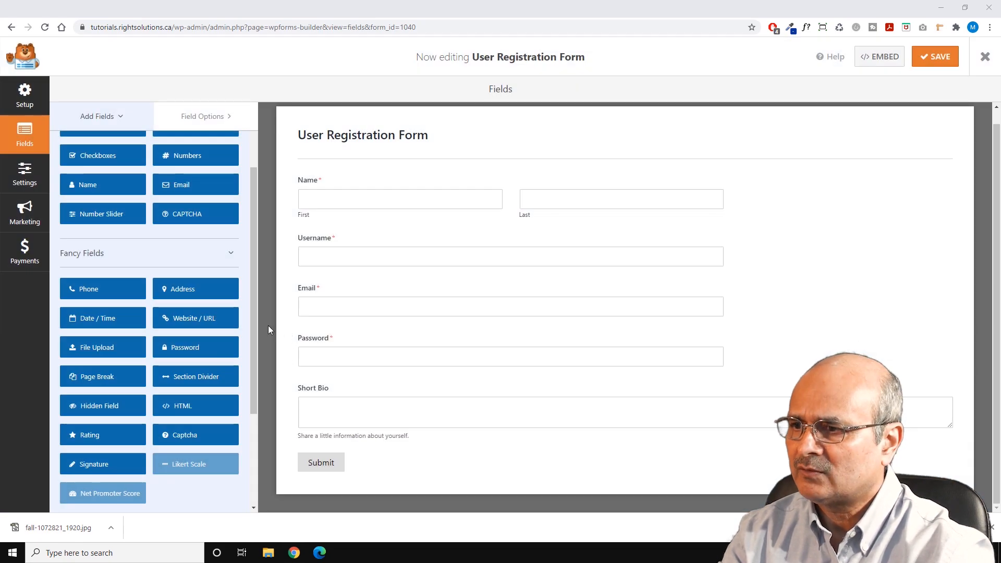
Add the fancy Captcha field to the registration form between Short Bio and the Submit button
scroll(255, 318, "down", 2)
left_click_drag(186, 358, 324, 449)
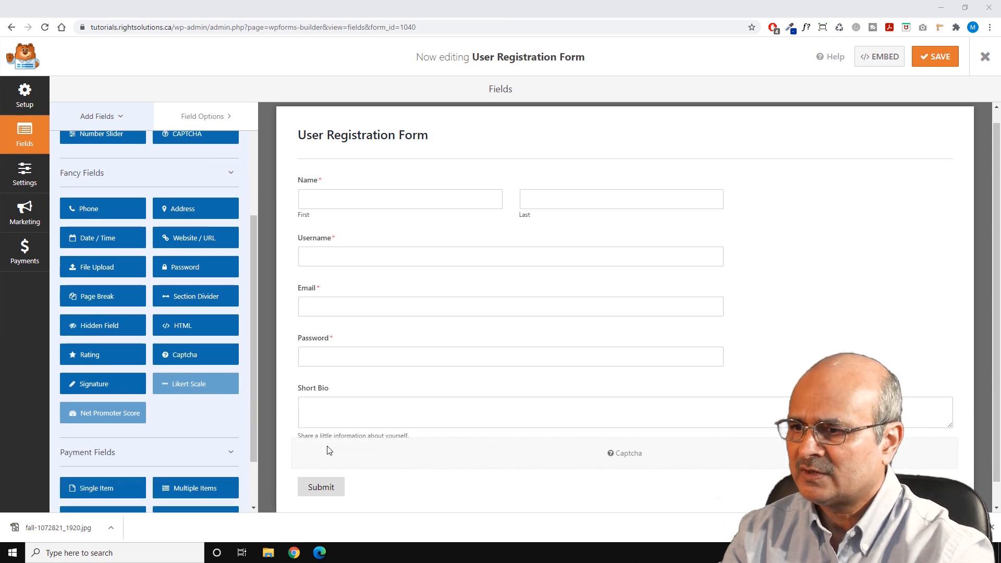
scroll(387, 452, "down", 1)
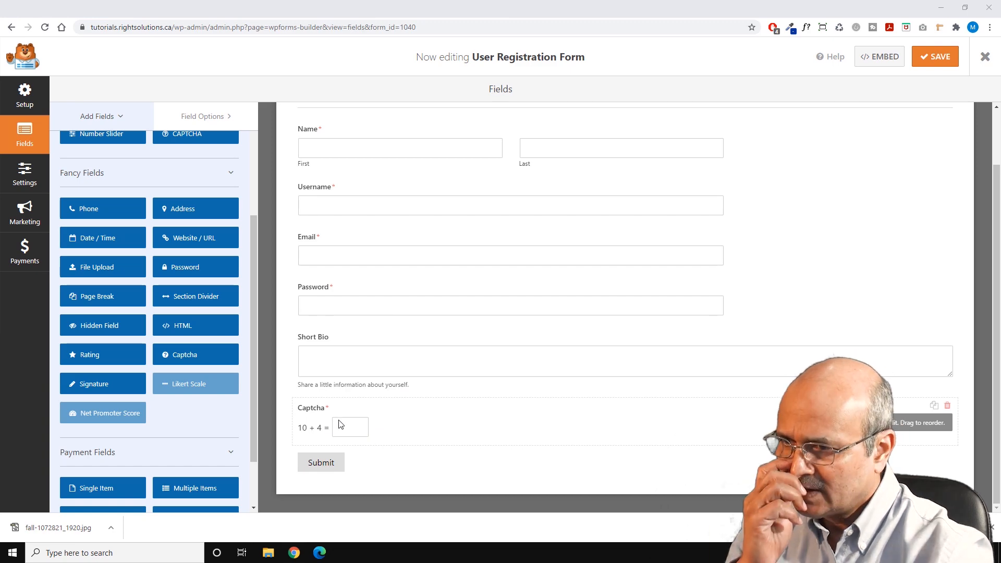
Add a Signature field to the registration form between Short Bio and the Captcha field
scroll(360, 425, "up", 1)
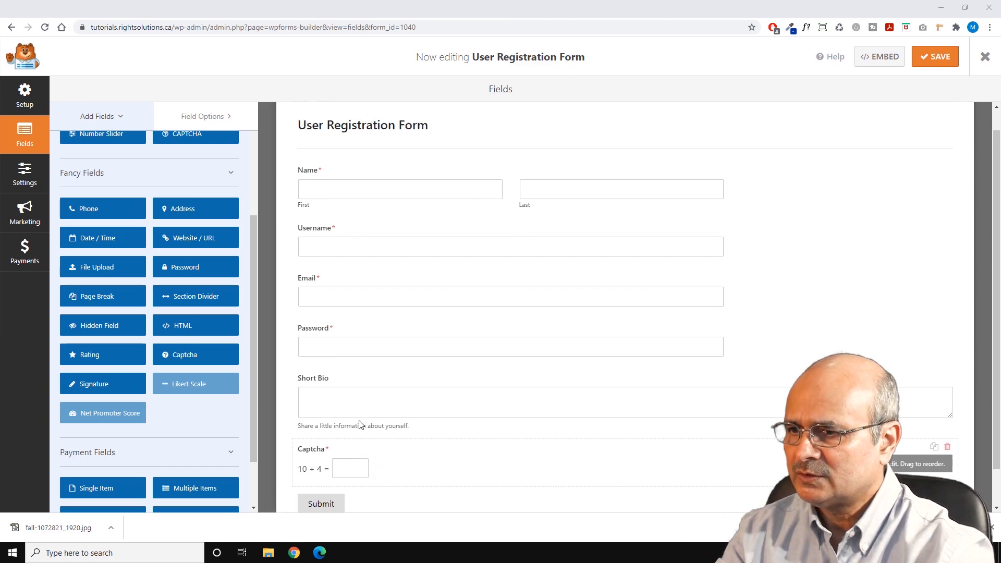
scroll(359, 425, "down", 1)
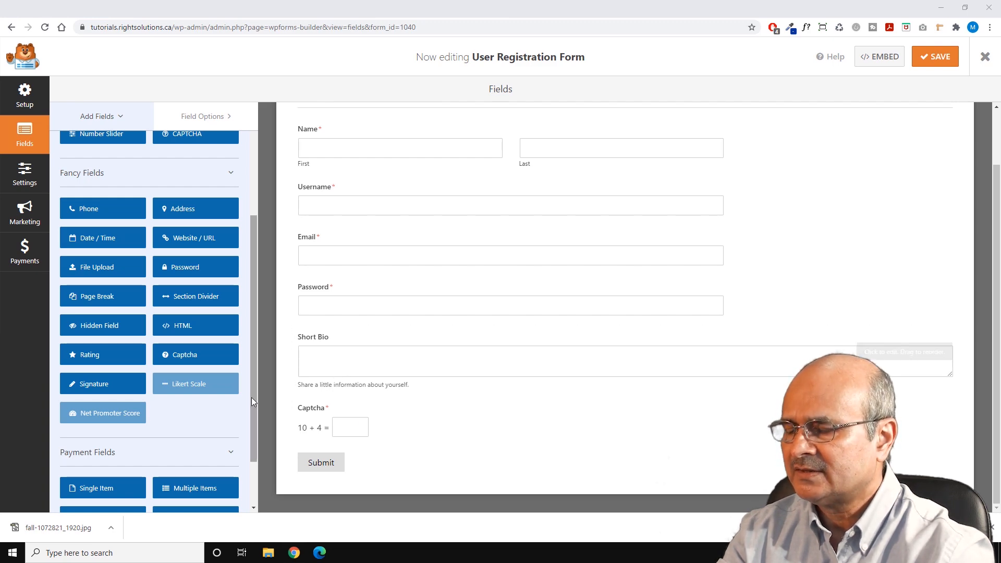
mouse_move(99, 384)
left_mouse_down()
mouse_move(358, 394)
mouse_move(340, 396)
left_mouse_up()
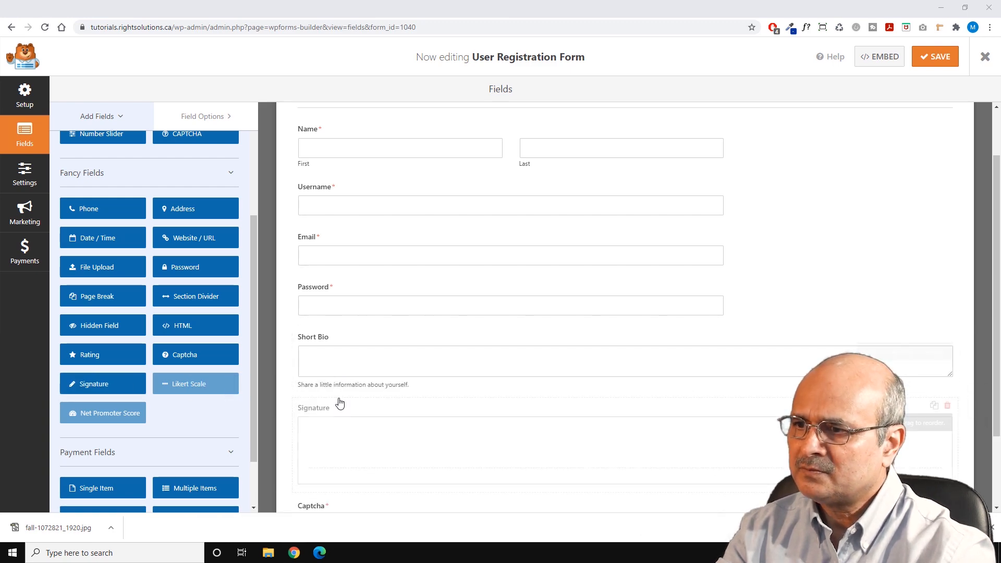
scroll(357, 435, "down", 2)
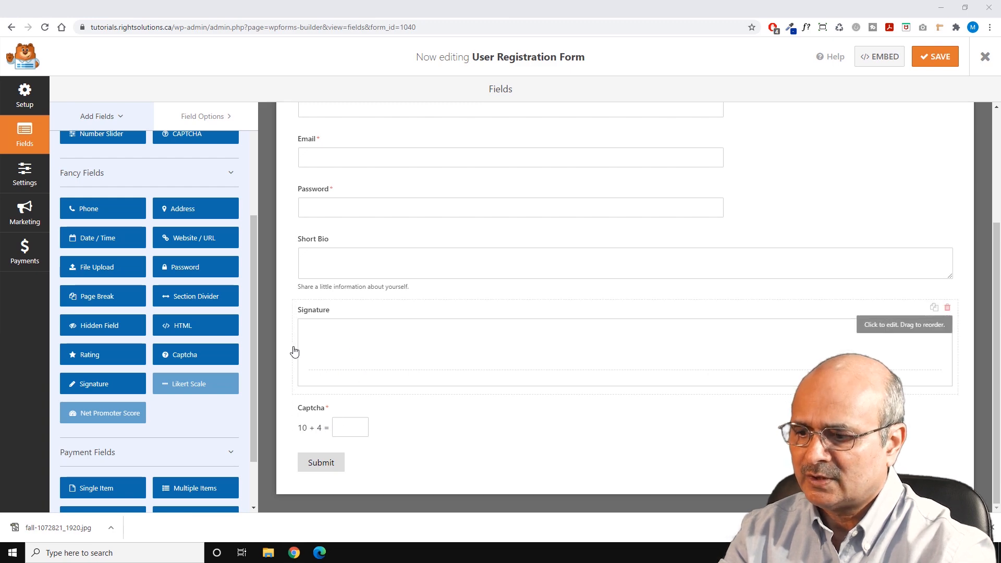
mouse_move(258, 351)
left_mouse_down()
mouse_move(261, 398)
mouse_move(268, 358)
left_mouse_up()
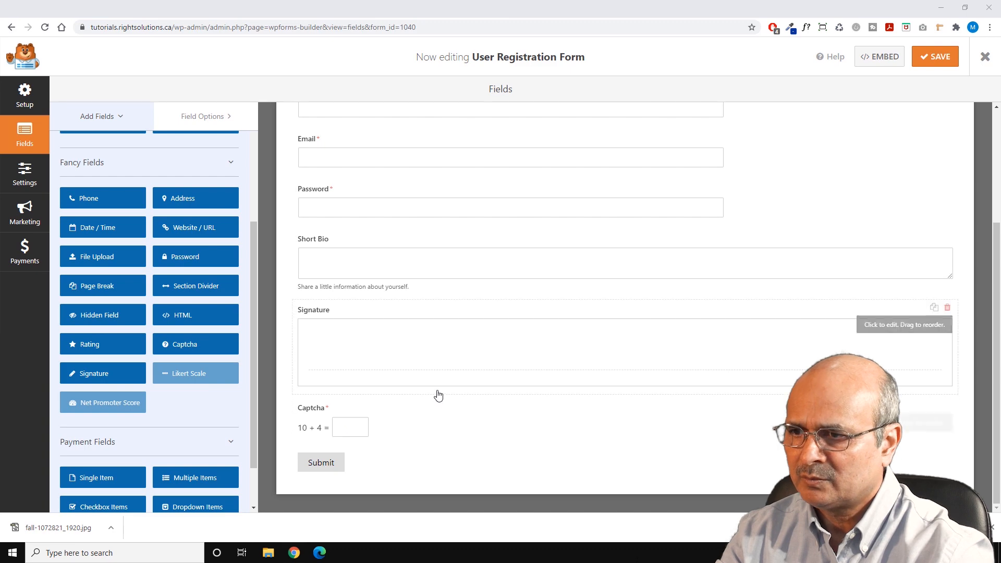
scroll(433, 386, "up", 3)
scroll(432, 384, "down", 3)
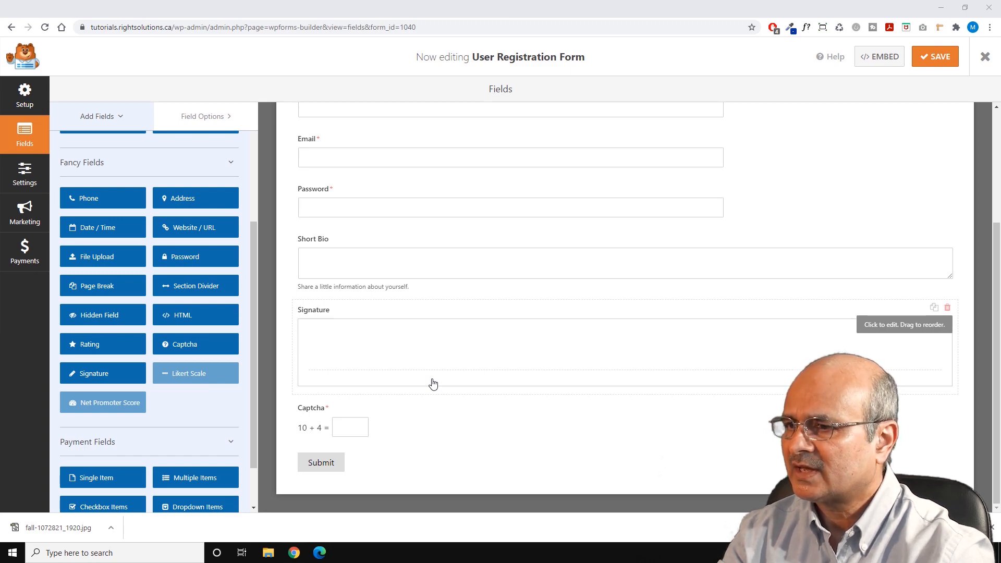
Try the Question and Answer type on the Captcha field and return it to Math
left_click(368, 420)
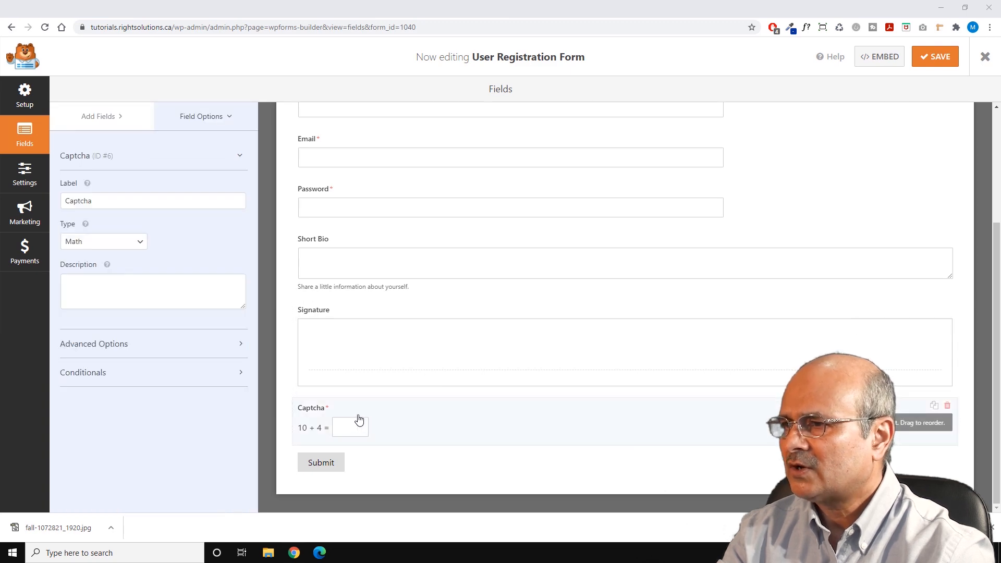
left_click(141, 243)
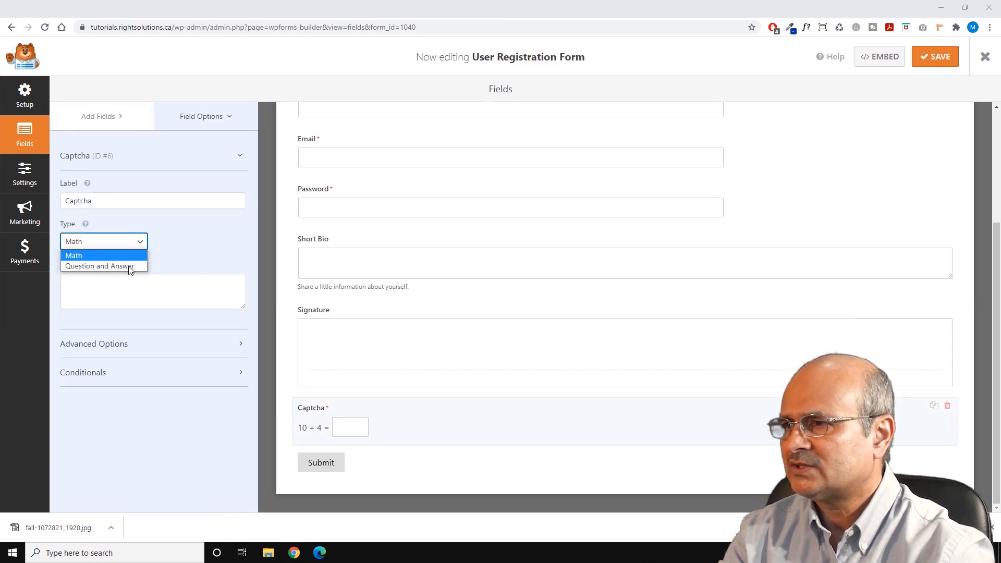
left_click(102, 266)
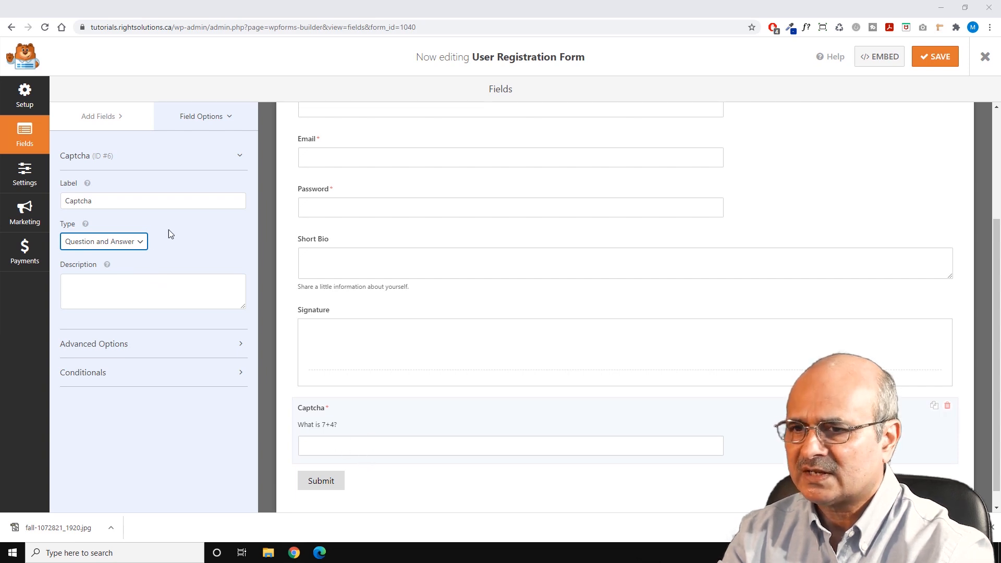
left_click(133, 247)
left_click(96, 254)
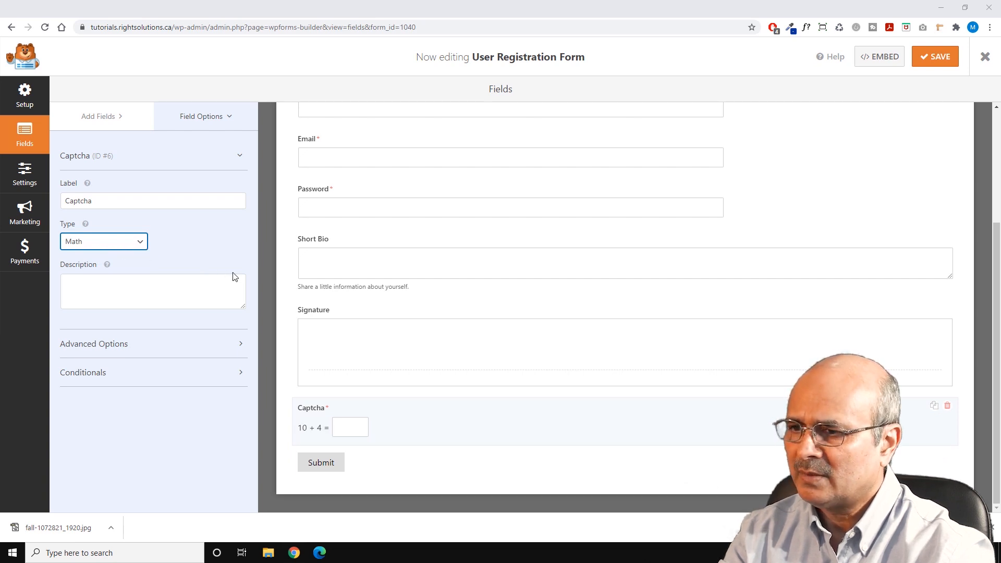
Review the form's field layout, its general settings including the submit button text, and its default notification settings
scroll(367, 281, "up", 3)
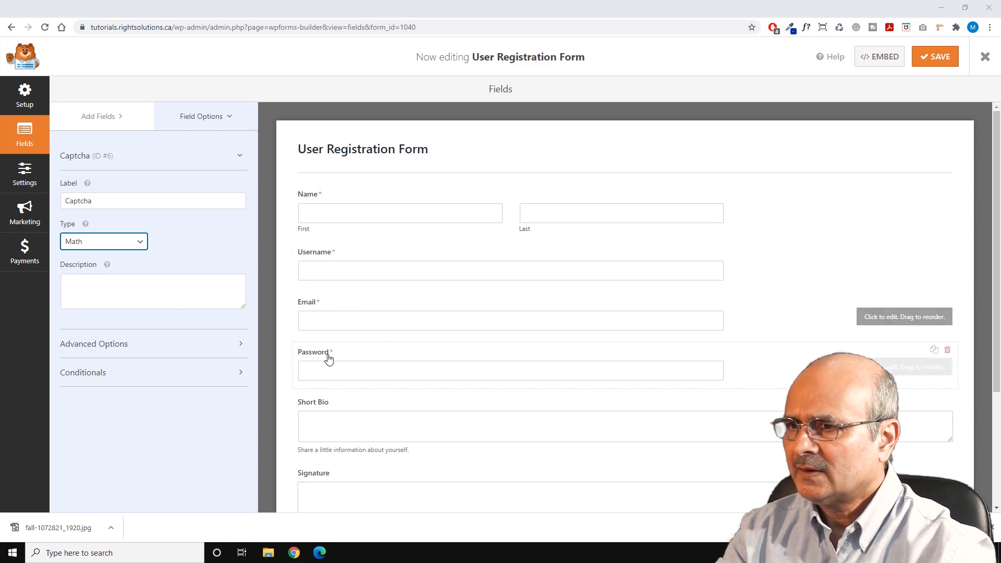
scroll(319, 414, "down", 1)
scroll(319, 414, "down", 2)
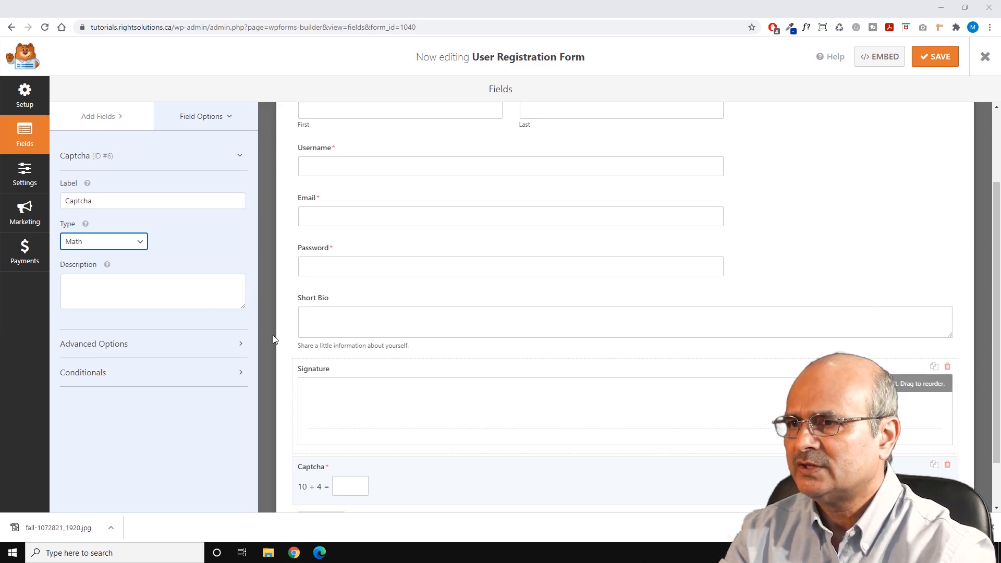
left_click(21, 175)
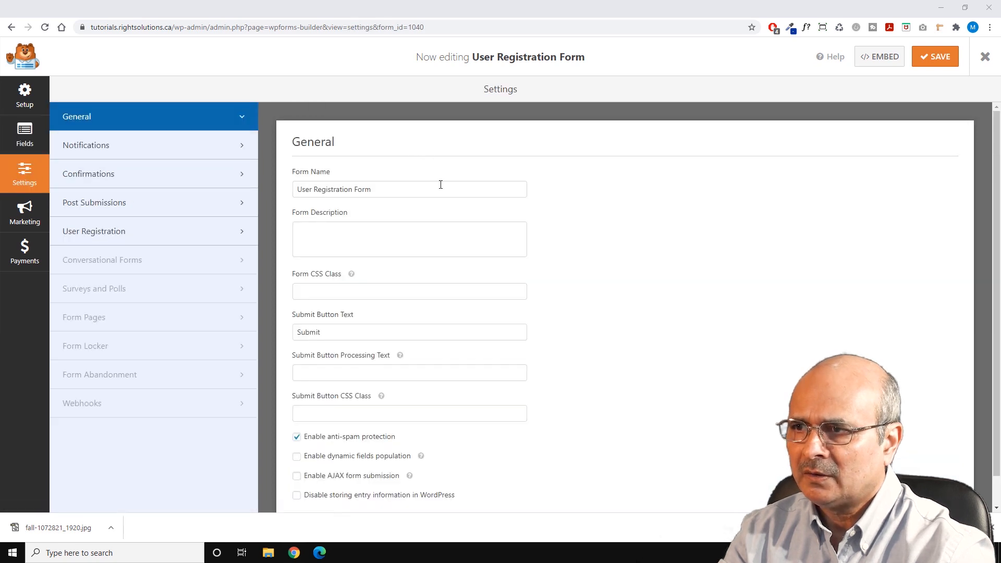
scroll(544, 235, "down", 1)
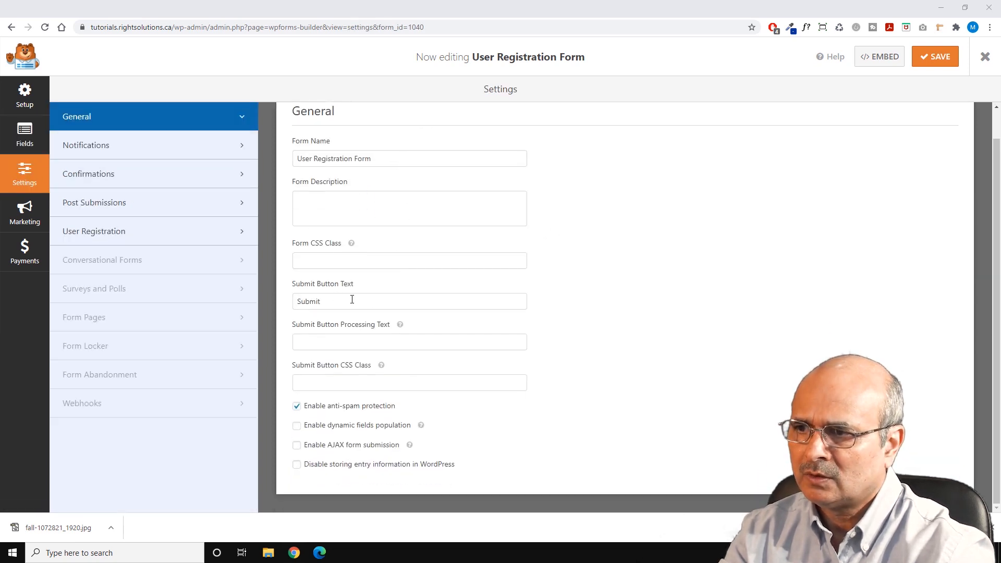
left_click(324, 302)
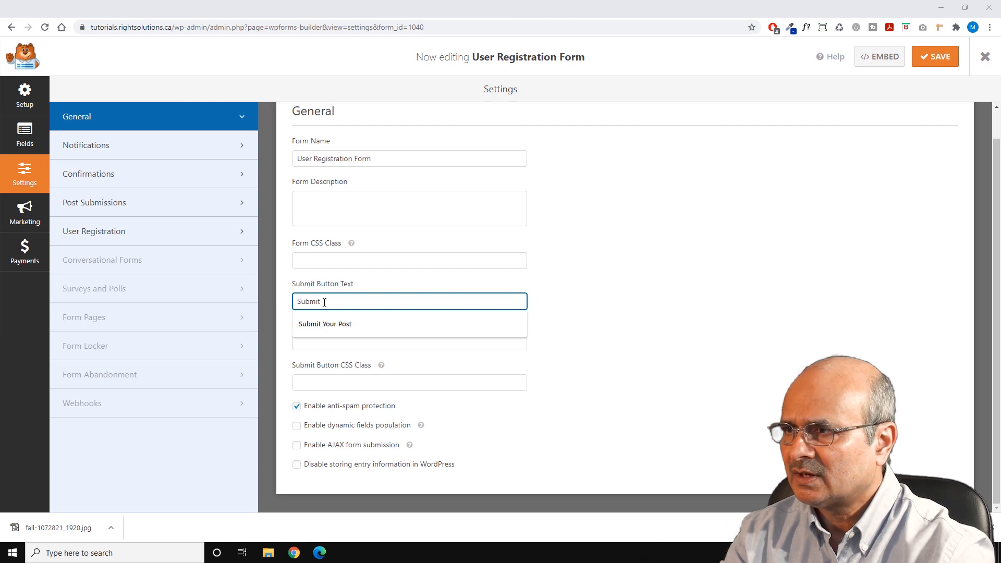
left_click(598, 274)
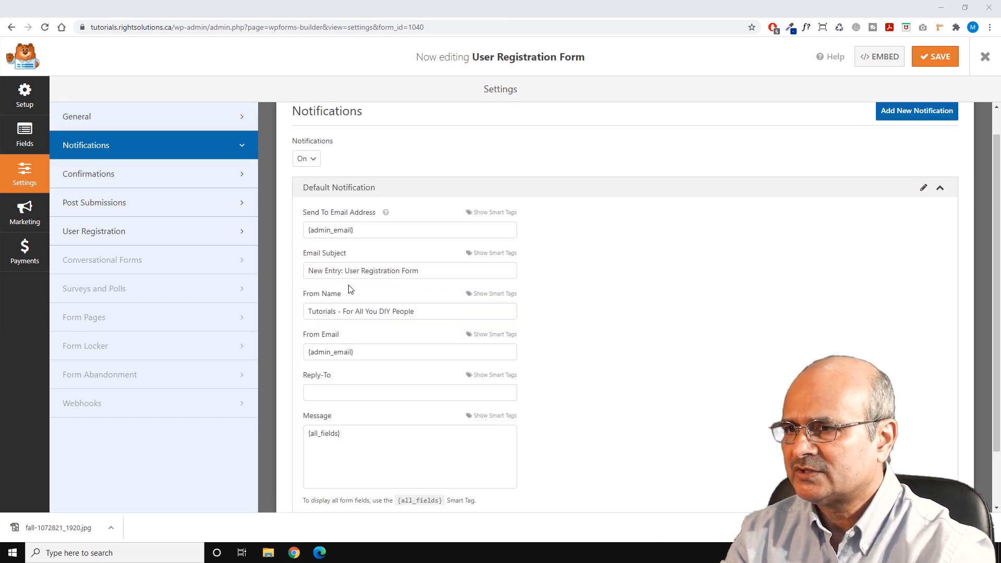
scroll(345, 319, "down", 2)
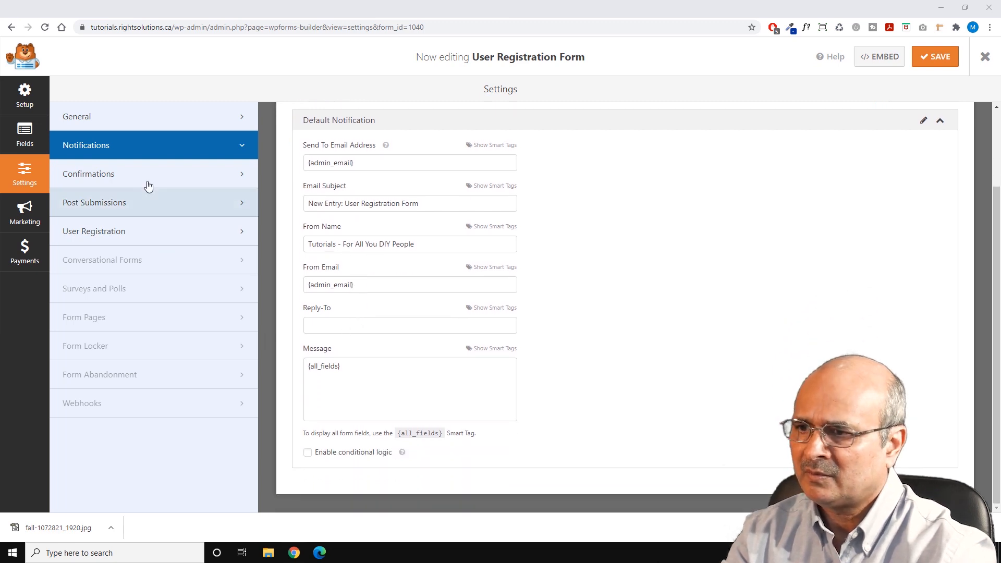
Replace the default confirmation message with "Your Registration has been submitted, check you email to verify you address" and save the form
left_click(184, 175)
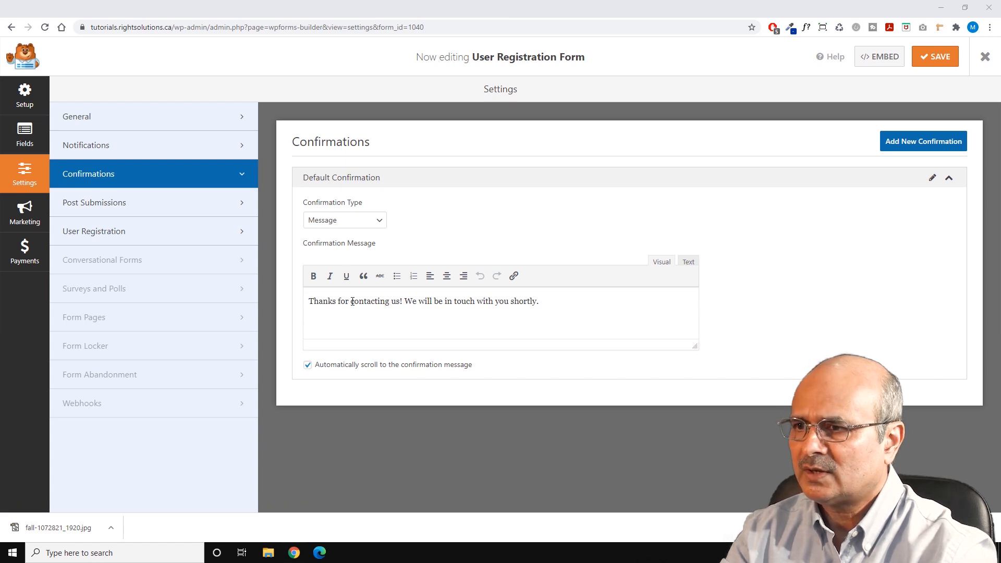
left_click_drag(352, 301, 541, 307)
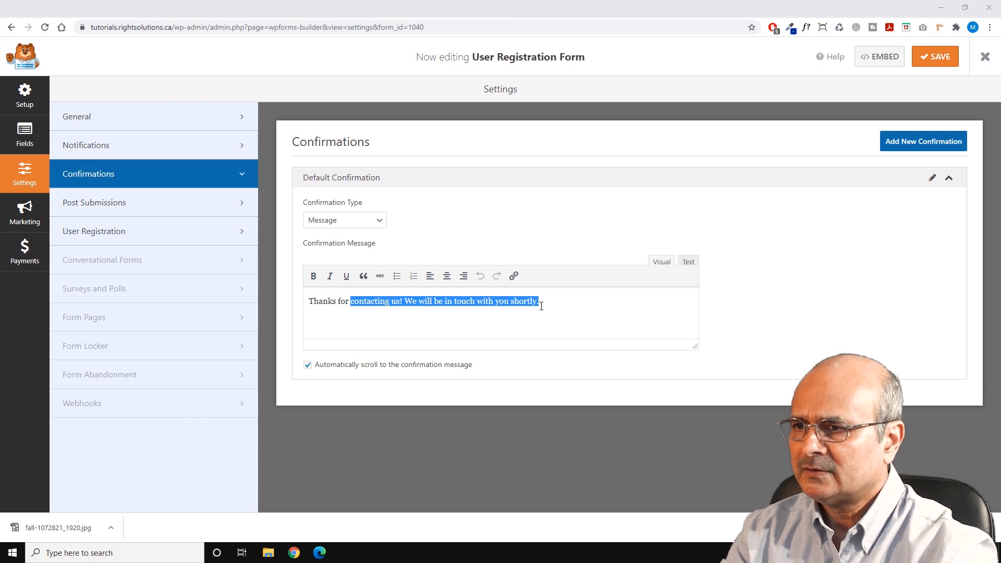
key("ctrl+a")
type("Your Re")
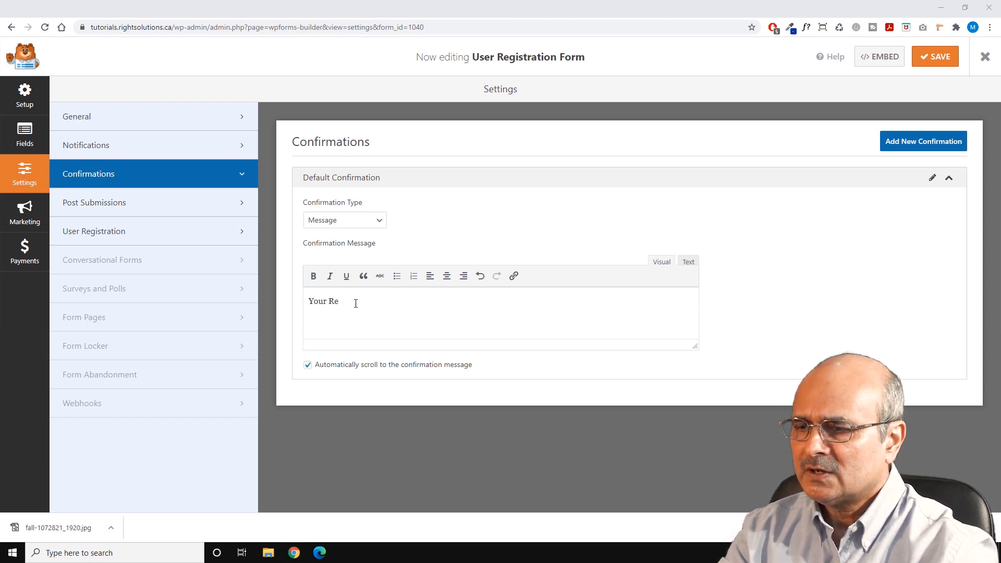
type("gistration has been submit")
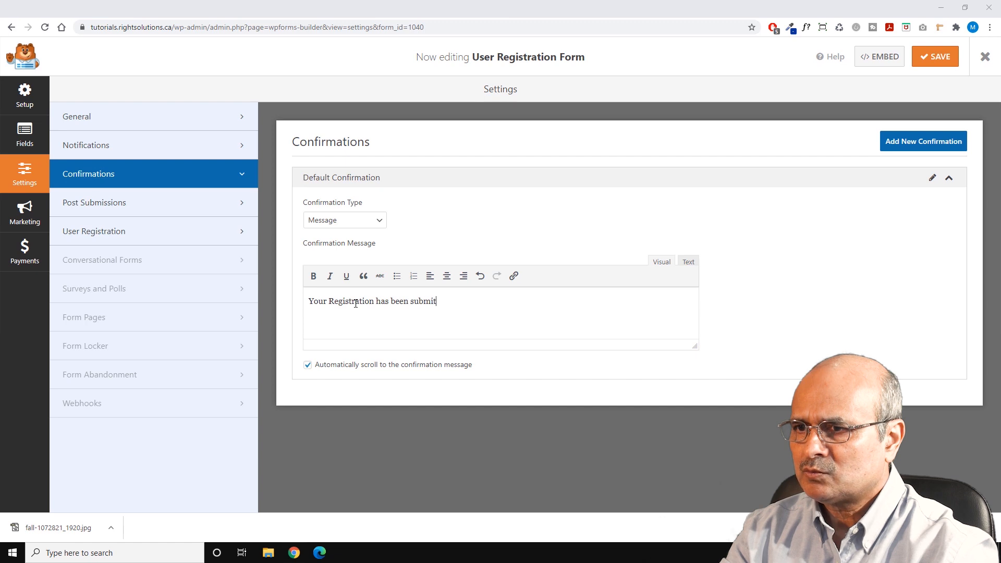
type("ed,")
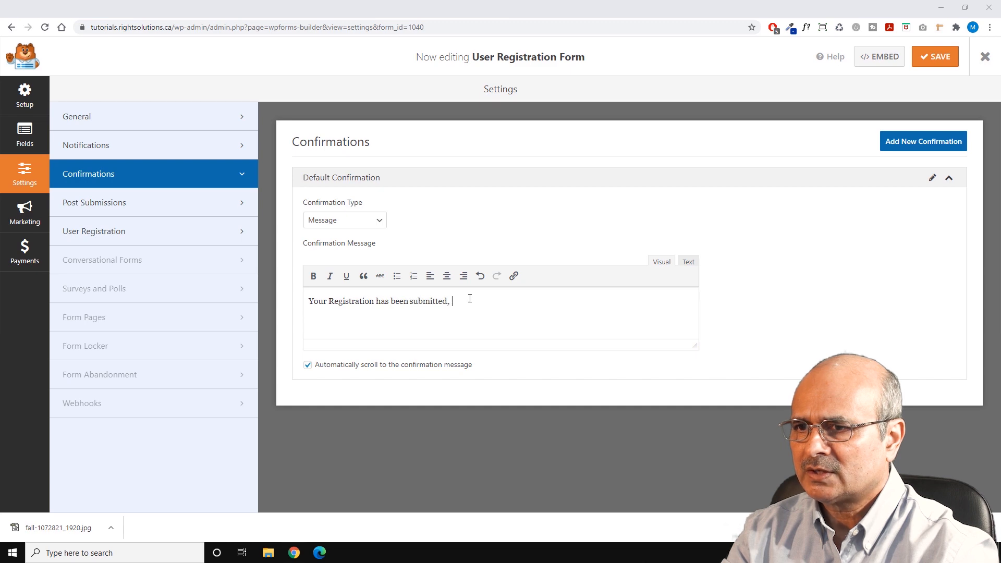
type("check you email to")
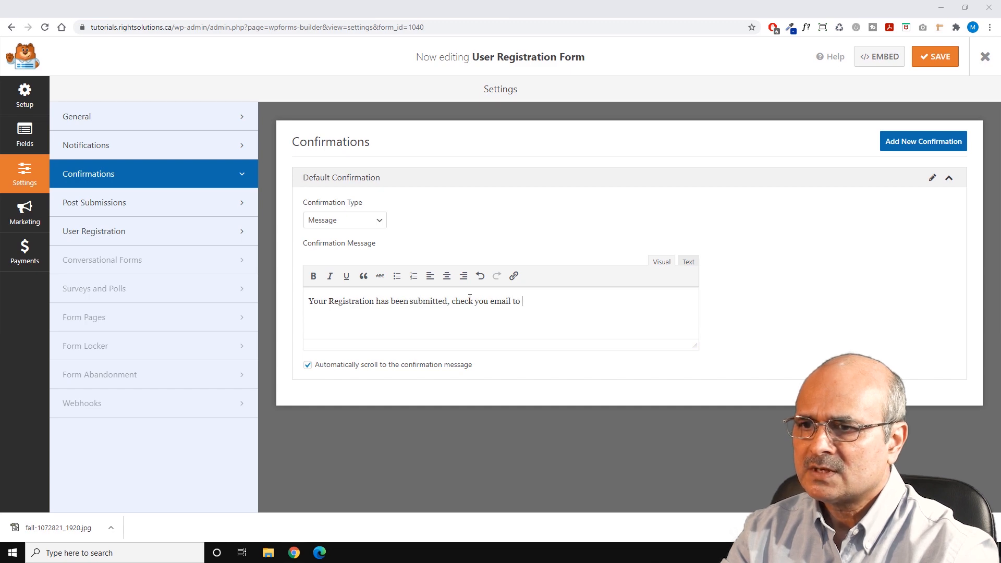
type(" verify")
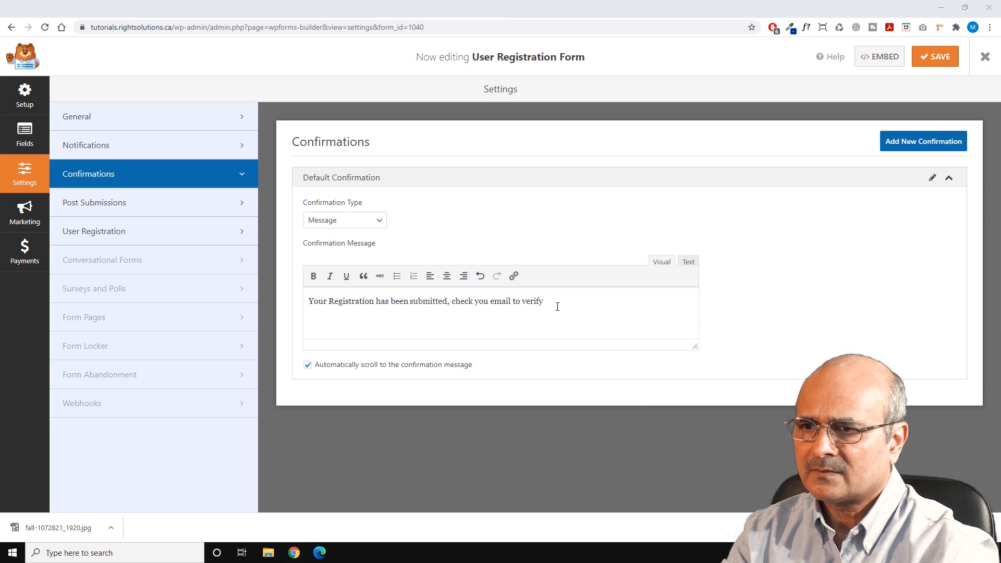
type("you address")
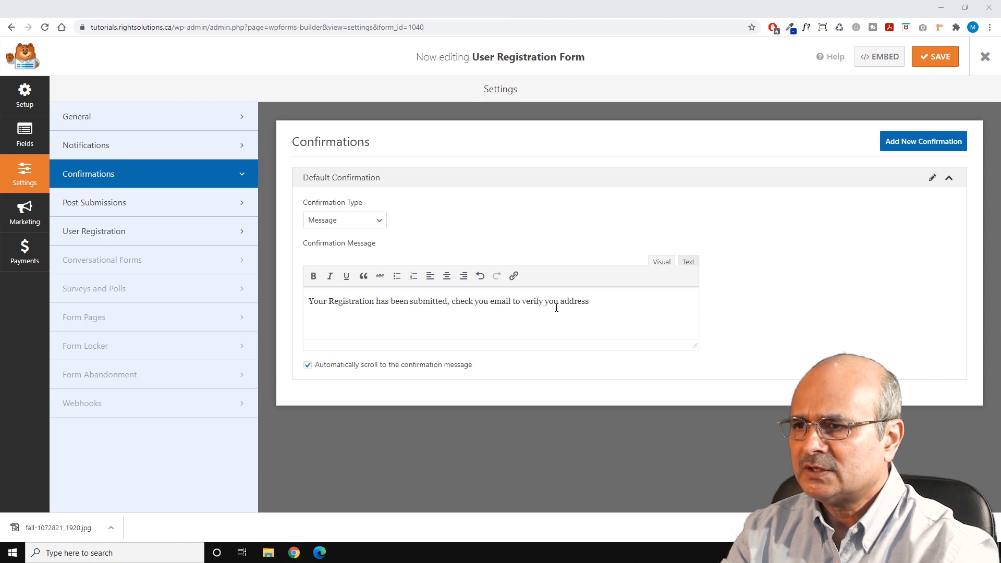
left_click(379, 221)
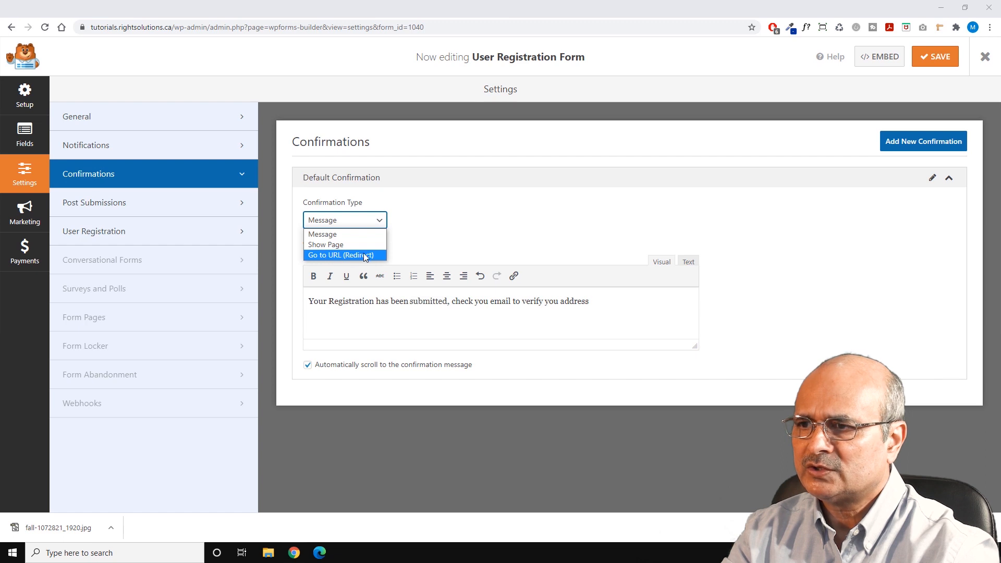
left_click(420, 224)
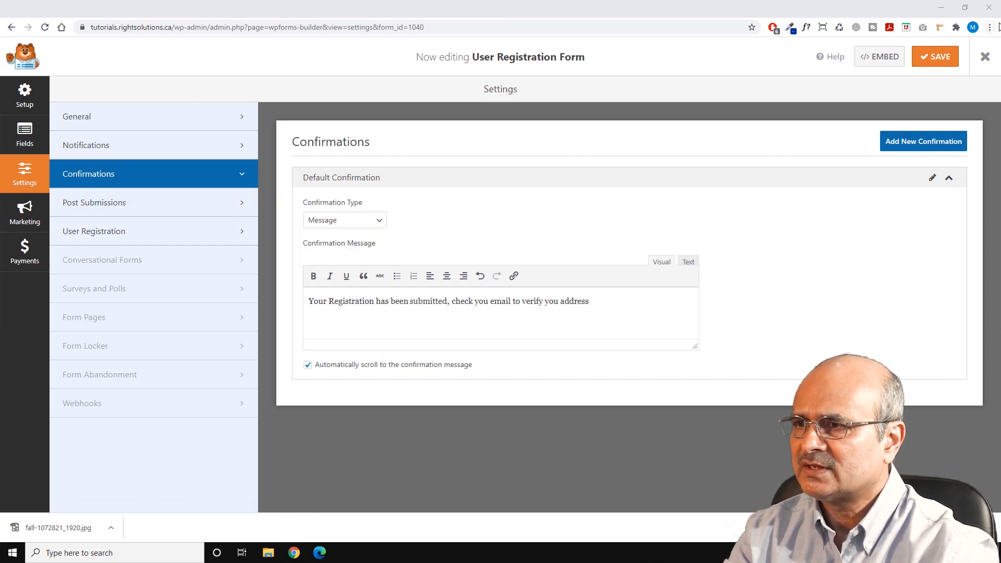
left_click(935, 56)
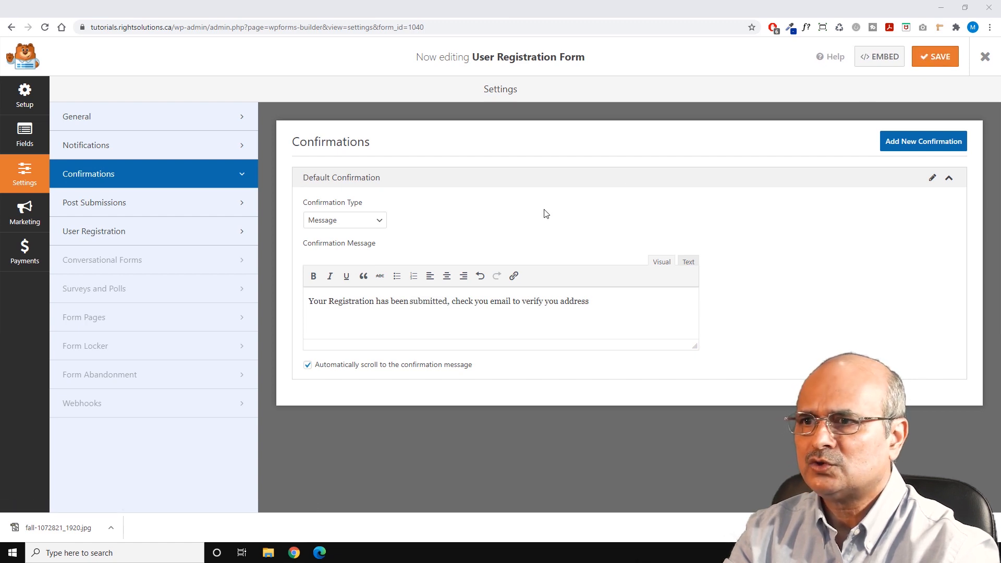
Turn on post submissions for the registration form
left_click(204, 203)
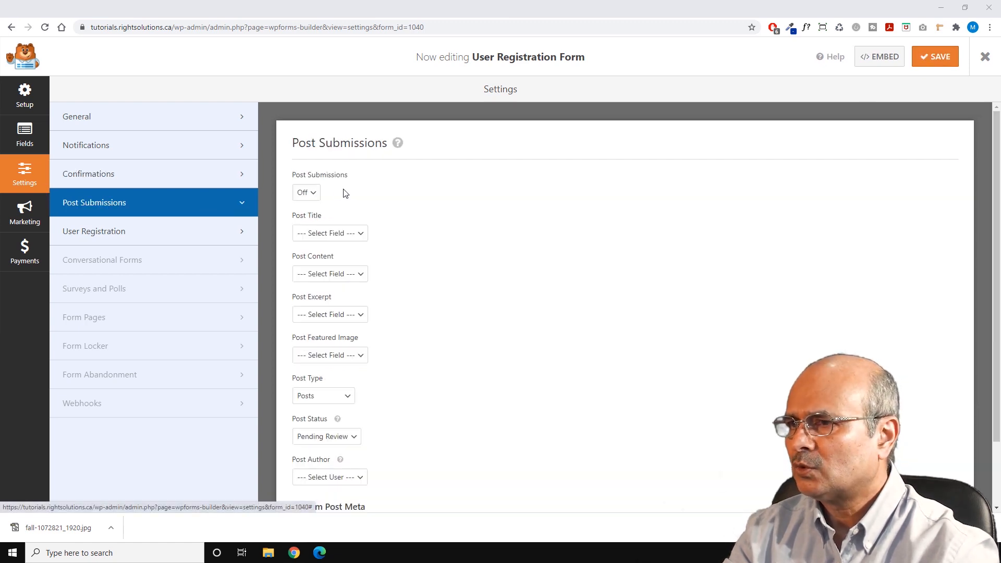
left_click(313, 193)
left_click(301, 213)
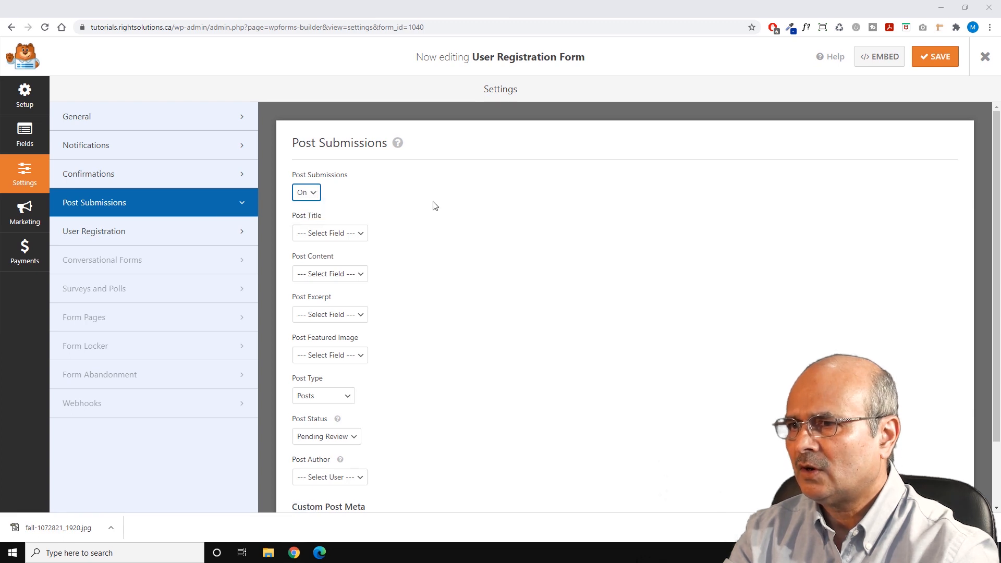
Map the post title to the Name field and both the post content and post excerpt to Short Bio
scroll(454, 198, "down", 2)
left_click(361, 157)
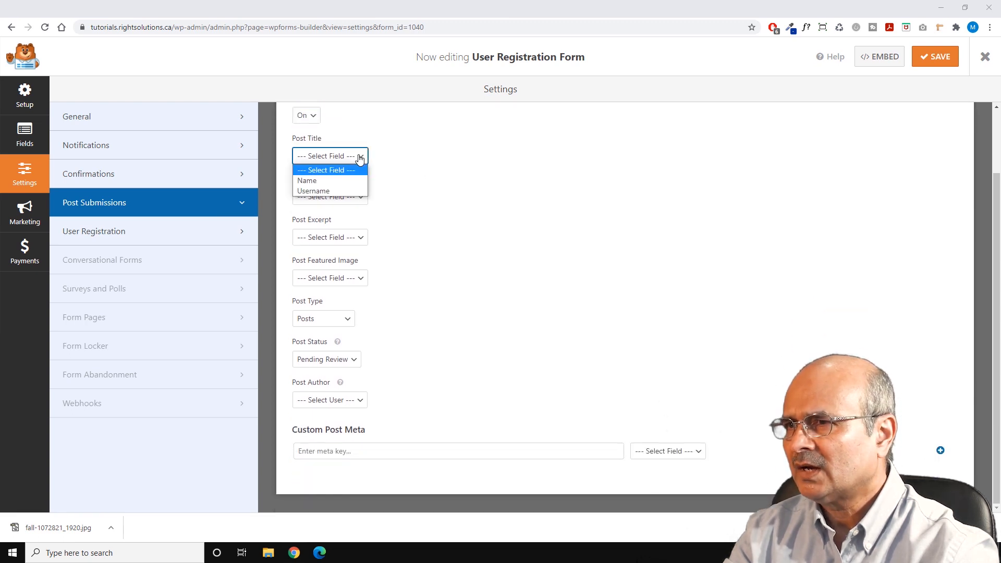
left_click(316, 182)
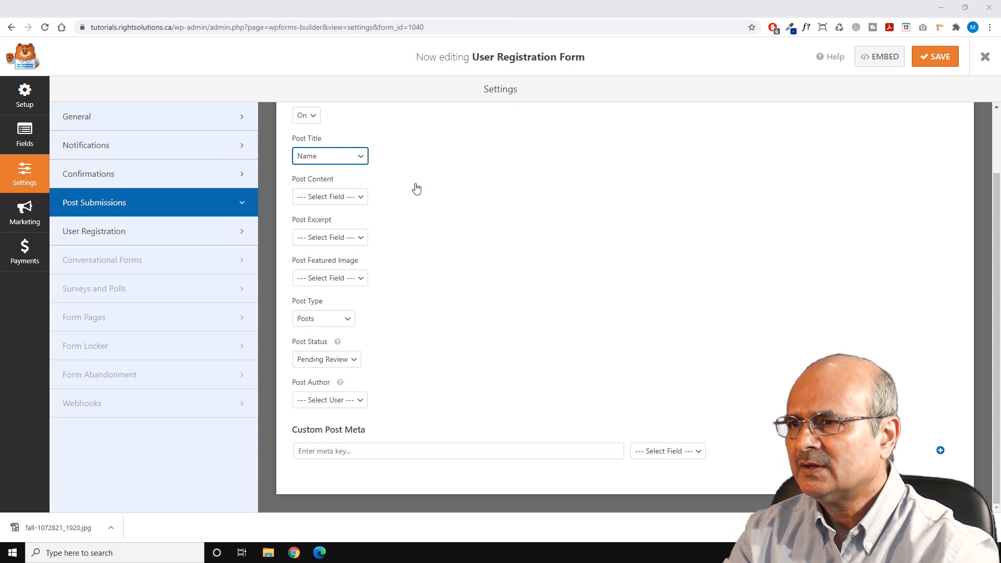
left_click(361, 199)
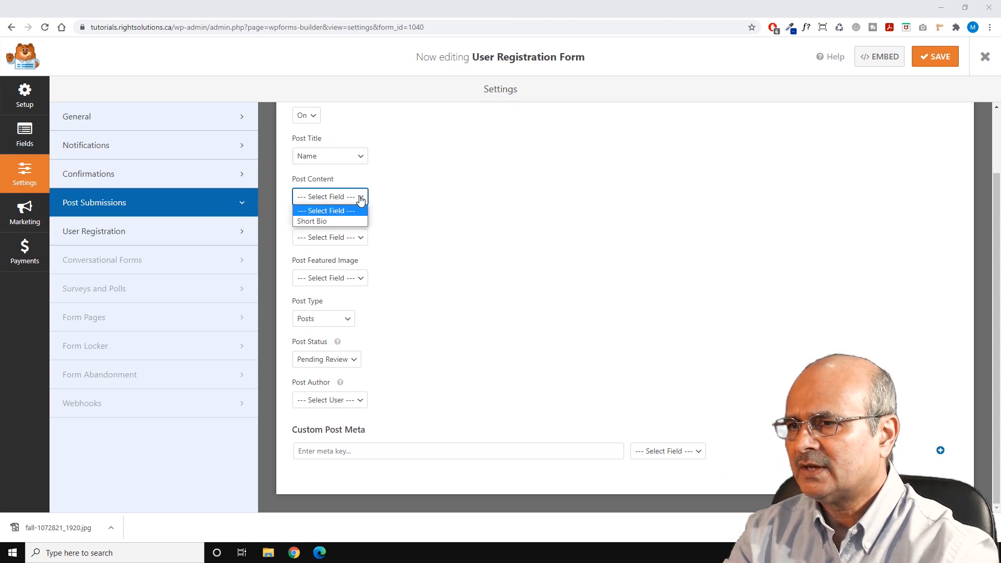
left_click(327, 220)
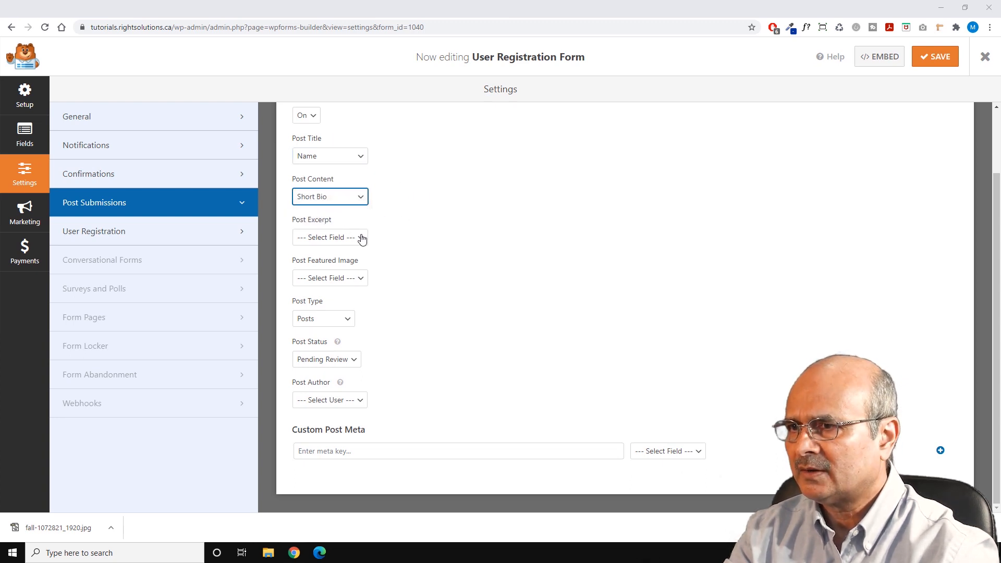
left_click(362, 239)
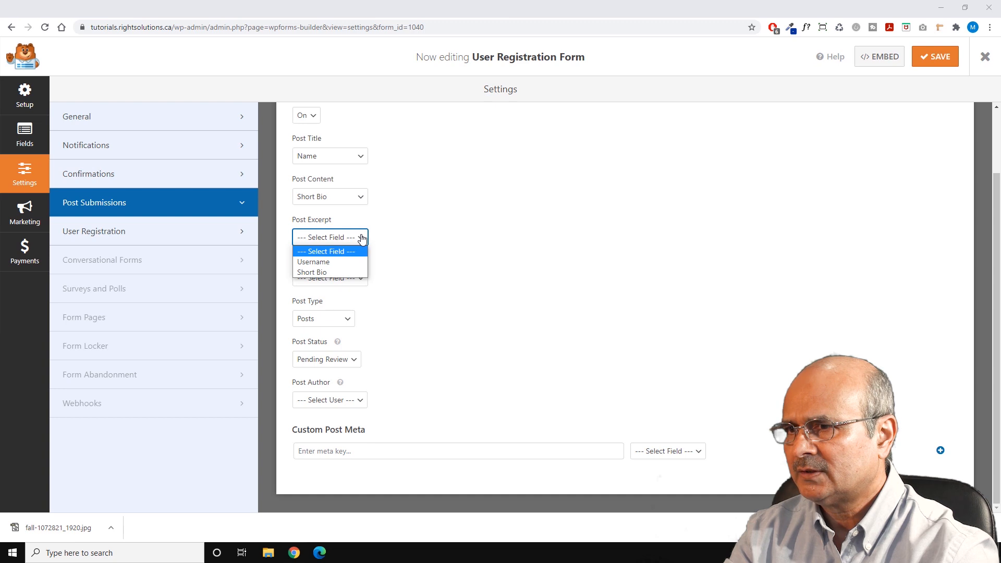
left_click(323, 273)
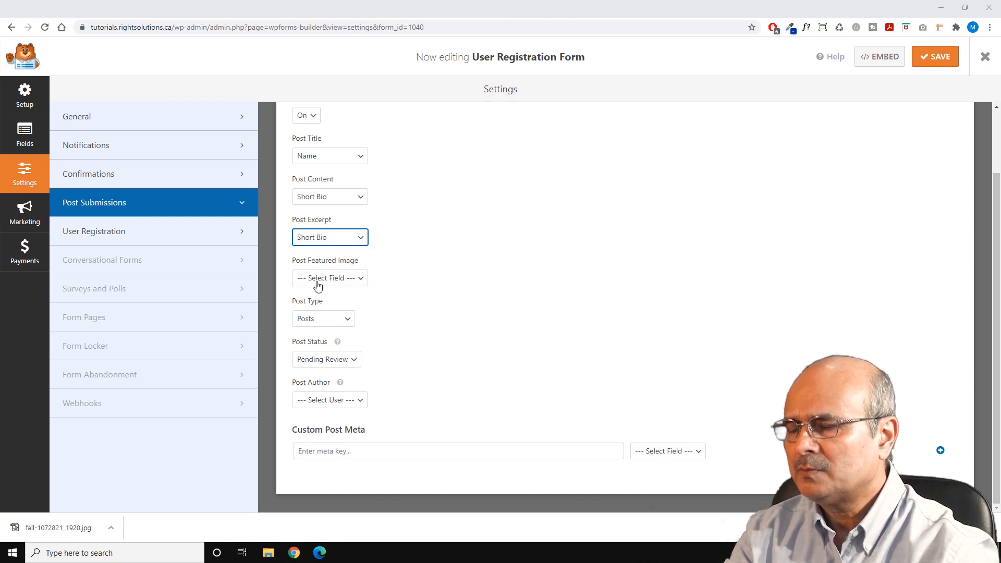
left_click(360, 277)
left_click(362, 277)
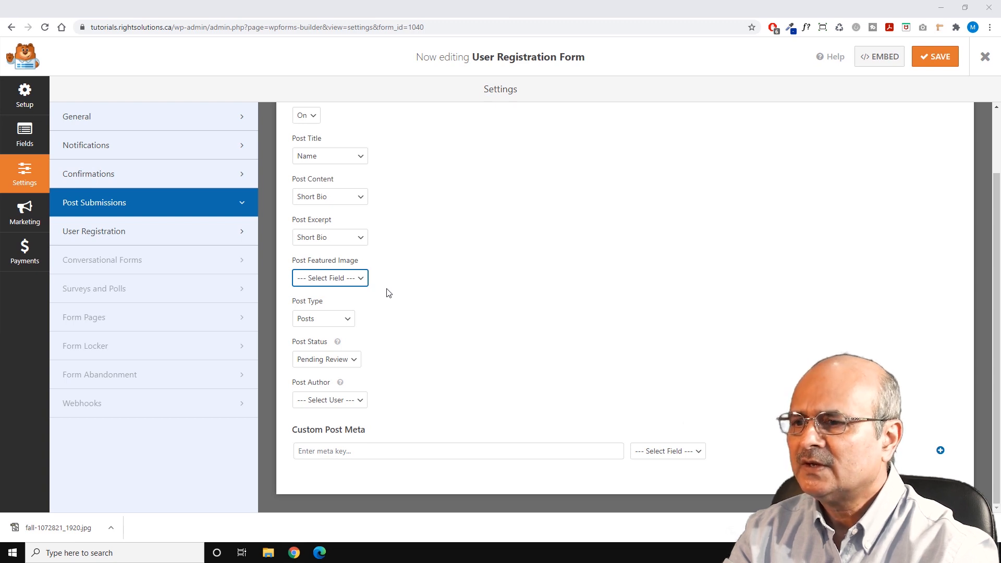
Set the post status to Published and the post author to Current User
left_click(349, 361)
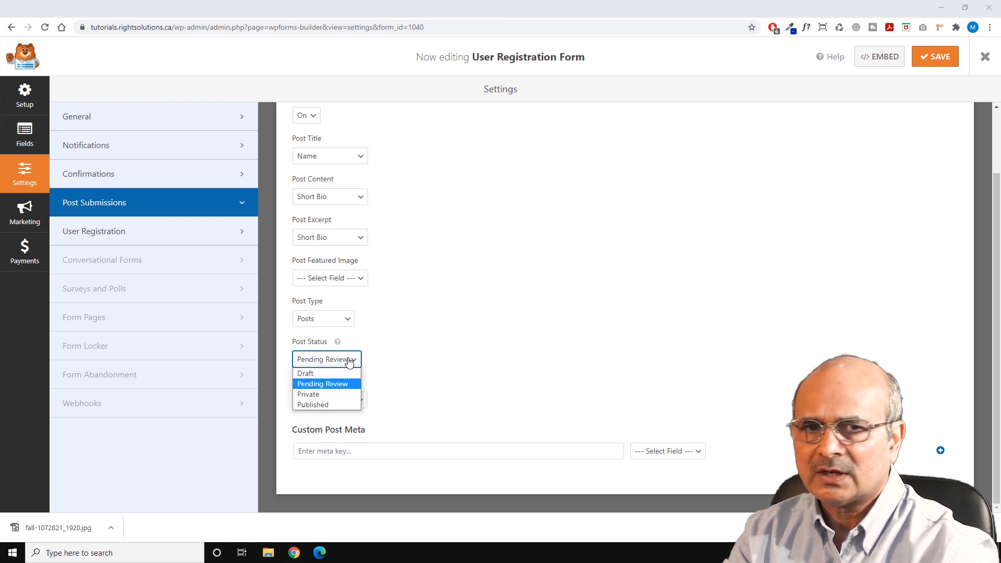
left_click(313, 406)
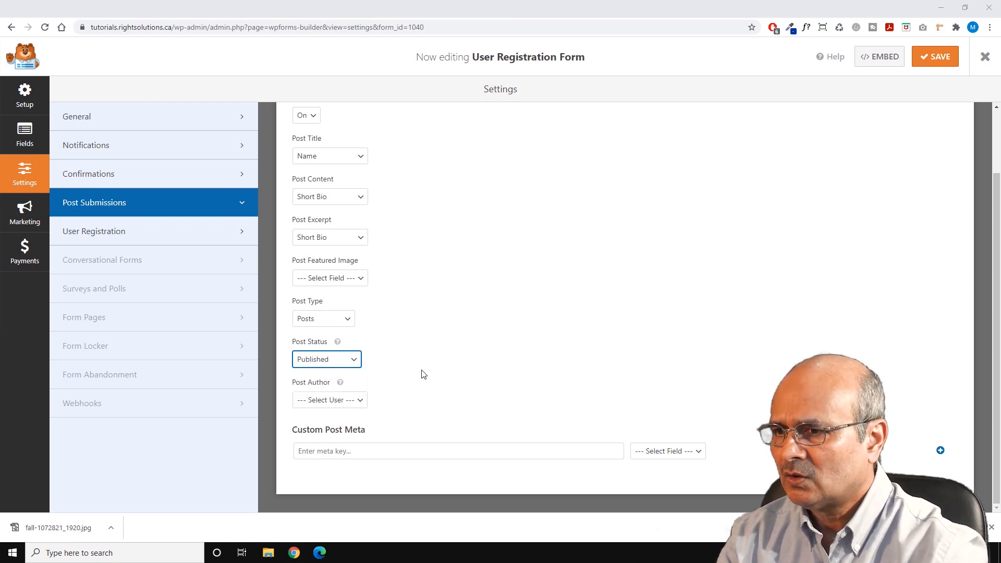
left_click(356, 402)
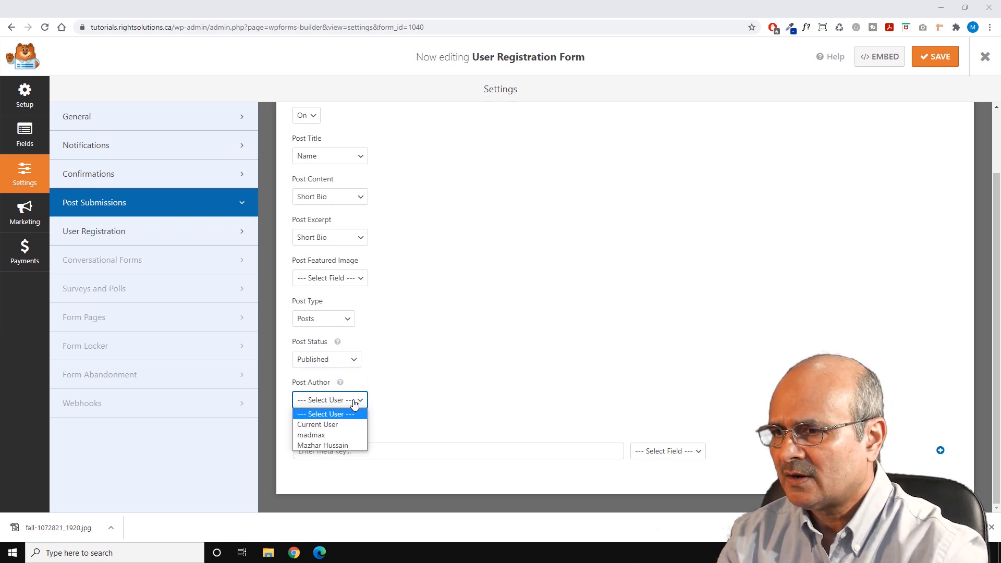
left_click(321, 425)
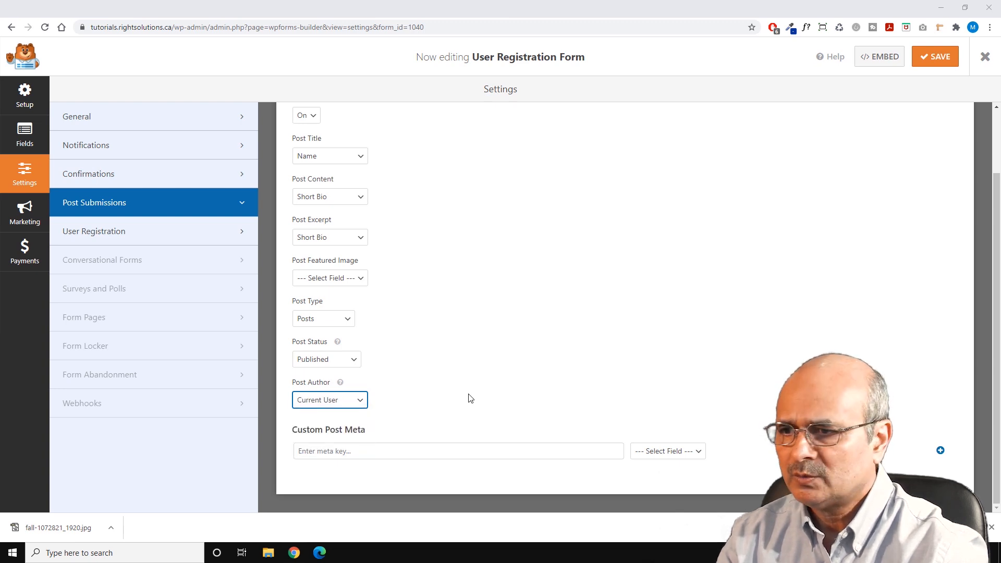
Choose Short Bio as the custom post meta field and save the form
left_click(691, 455)
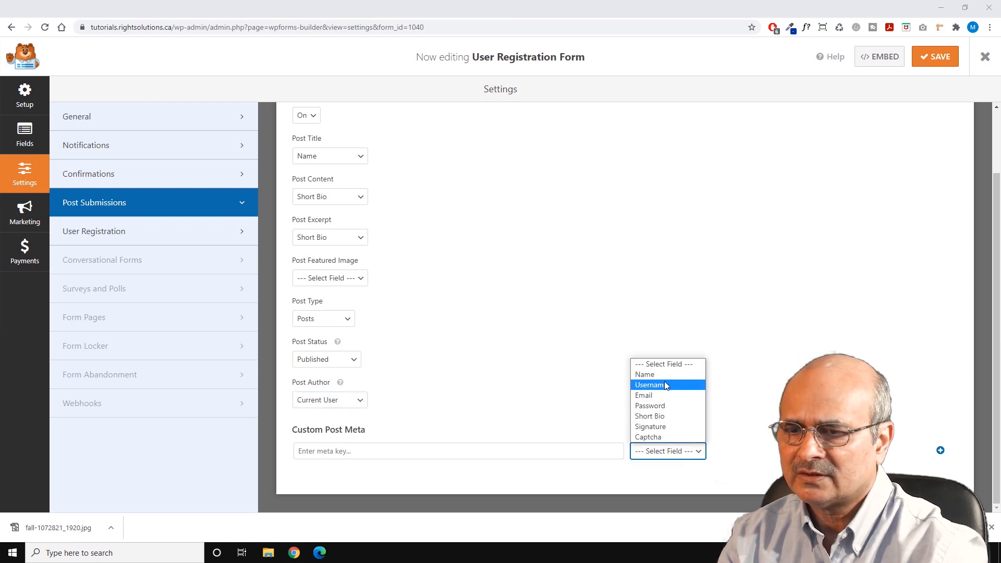
left_click(658, 416)
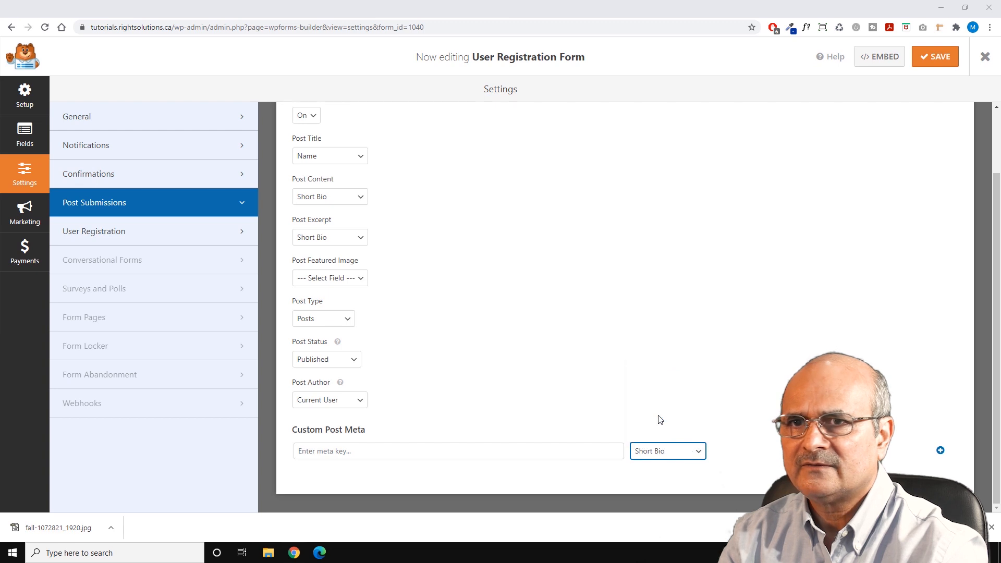
scroll(824, 245, "up", 2)
scroll(819, 249, "down", 1)
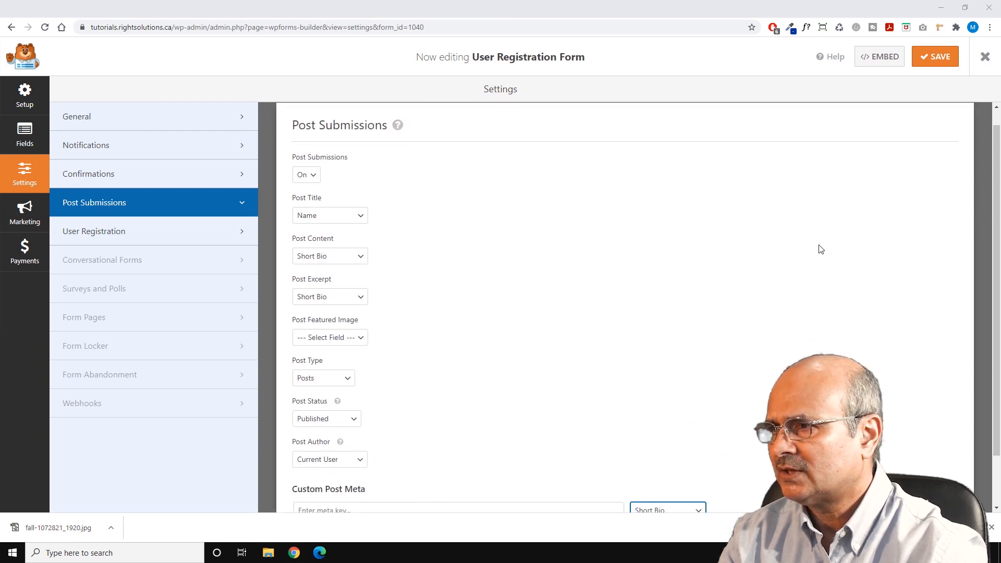
scroll(819, 250, "up", 1)
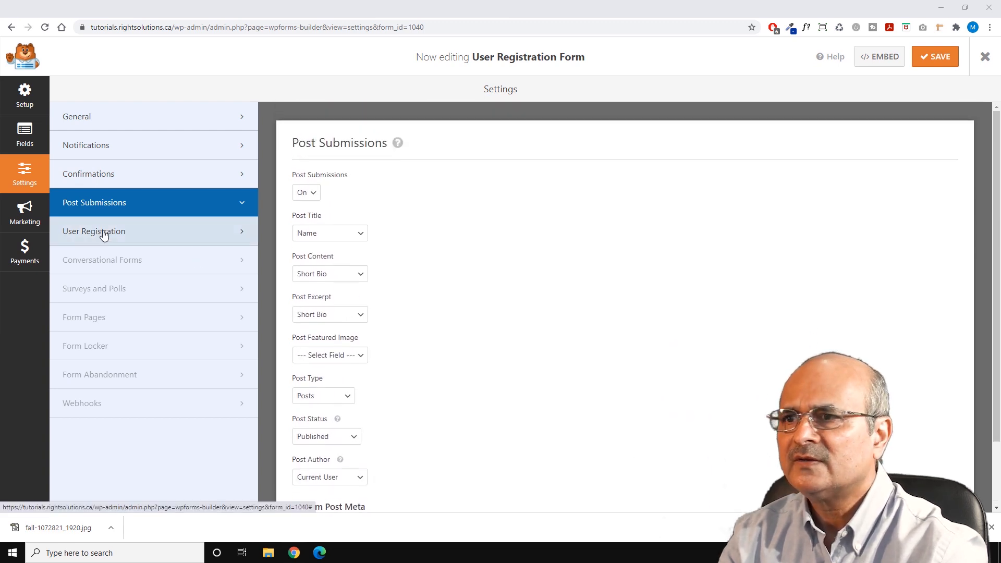
left_click(939, 58)
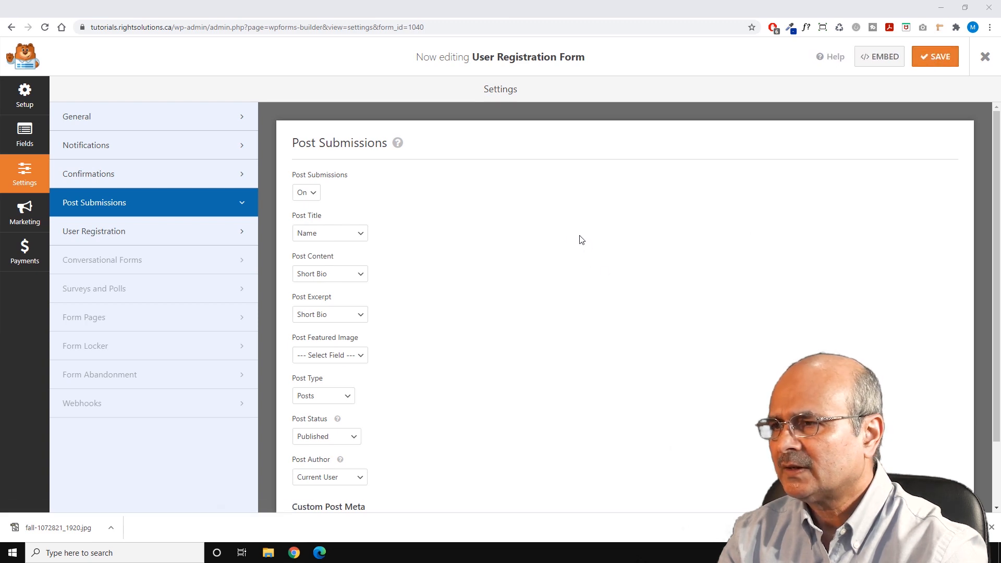
In the form's user registration settings, set the user role to Author
left_click(110, 235)
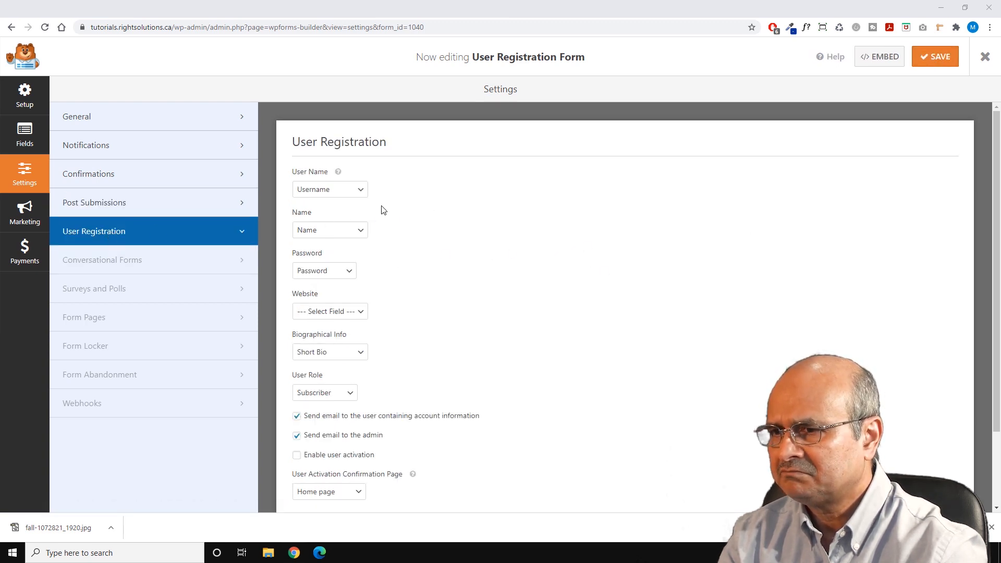
scroll(391, 296, "down", 1)
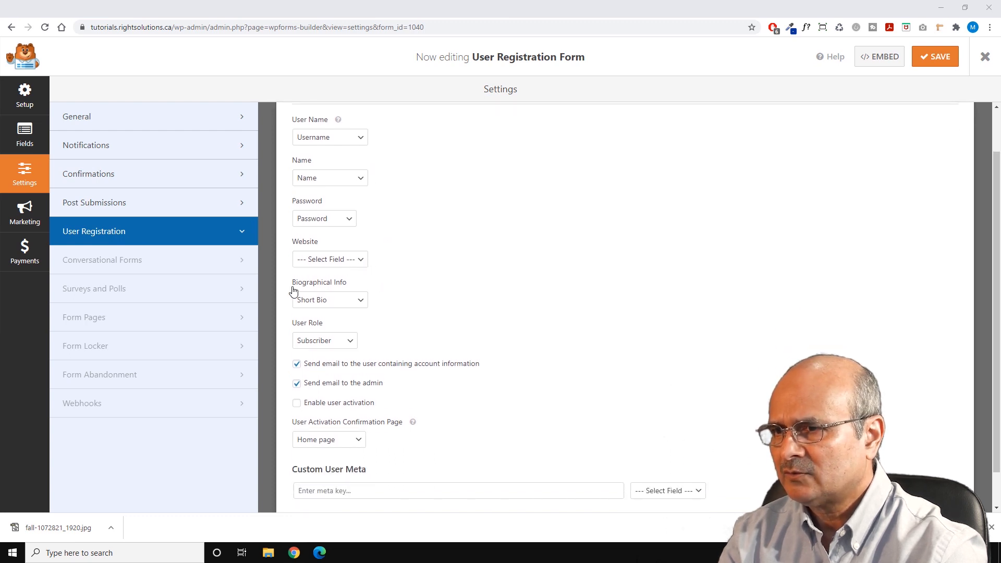
scroll(391, 315, "down", 1)
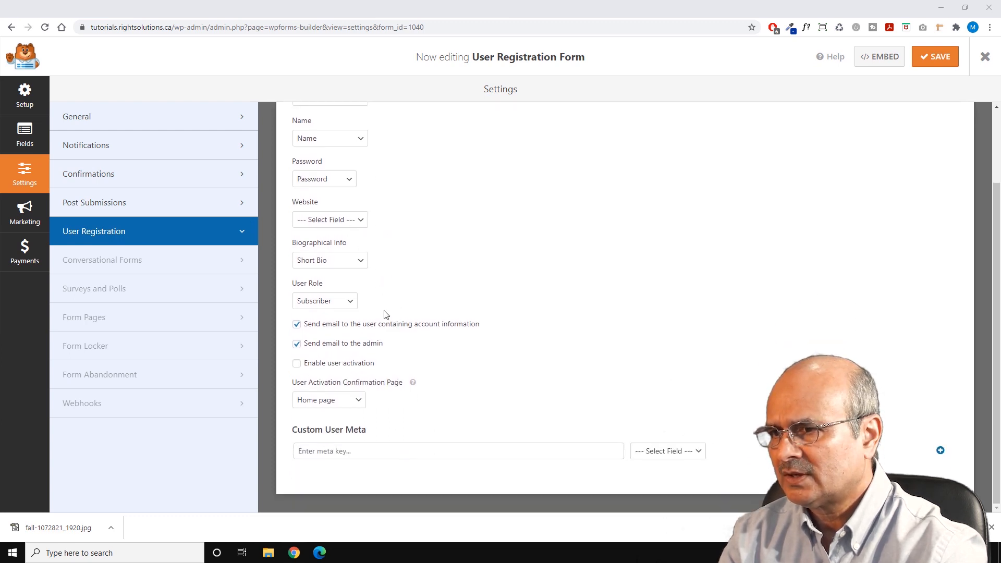
left_click(348, 302)
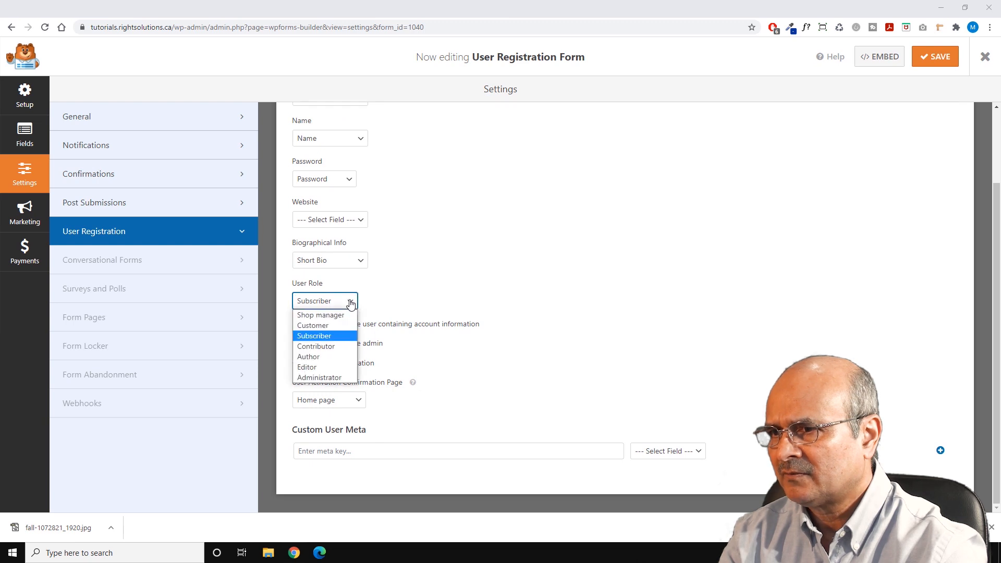
left_click(314, 359)
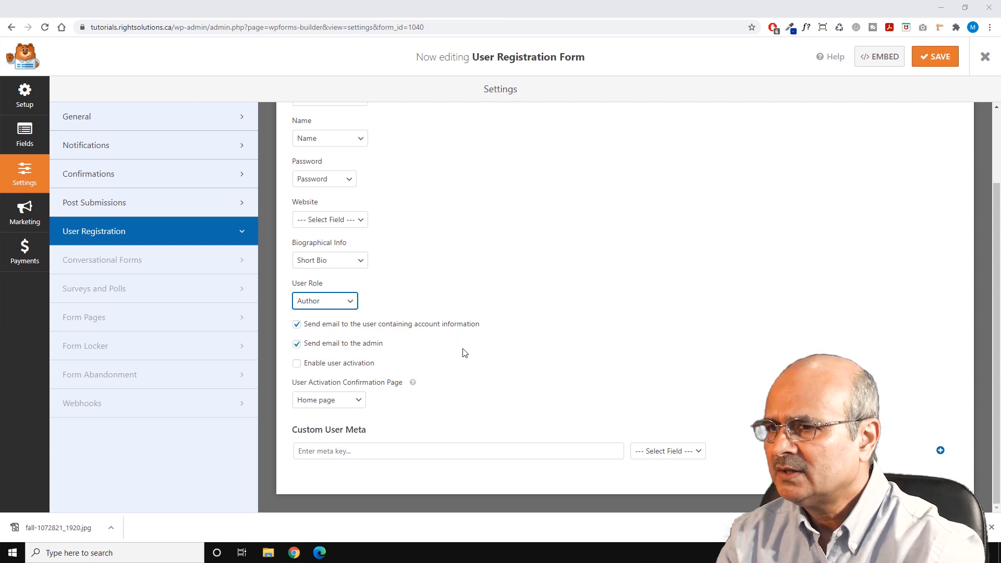
Enable user activation with the User Email method and set the activation confirmation page to Blog
left_click(297, 364)
scroll(455, 350, "down", 1)
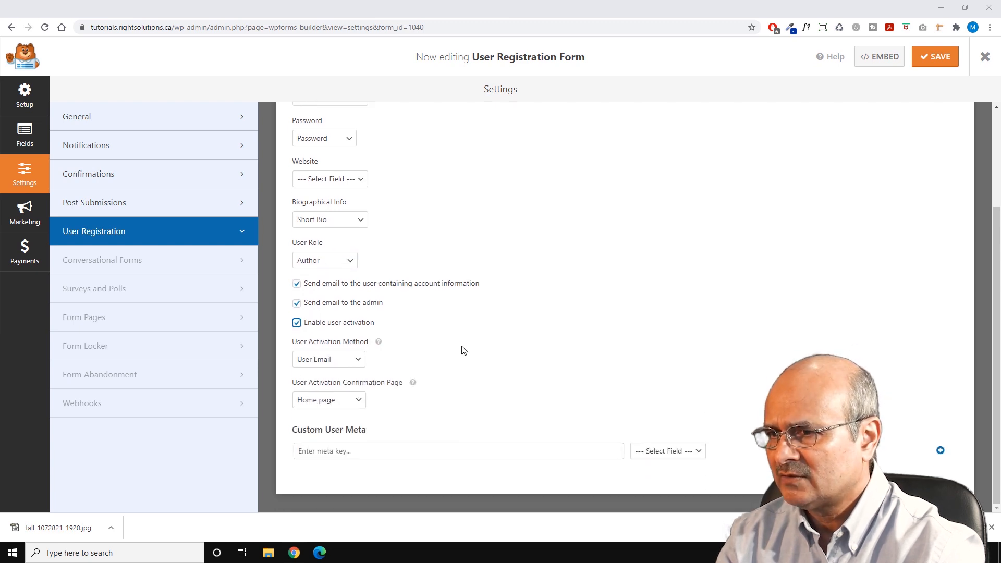
left_click(361, 360)
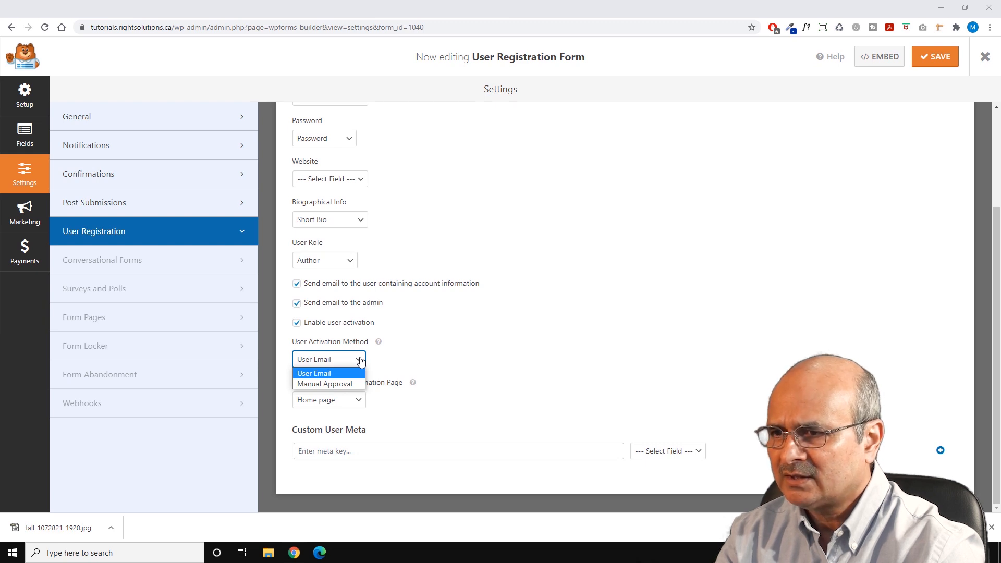
left_click(470, 347)
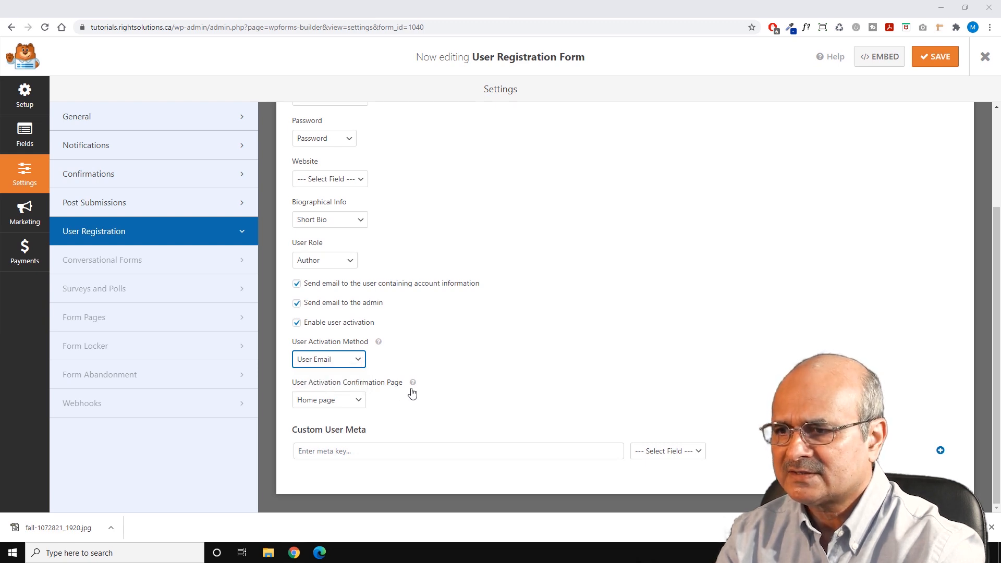
left_click(359, 402)
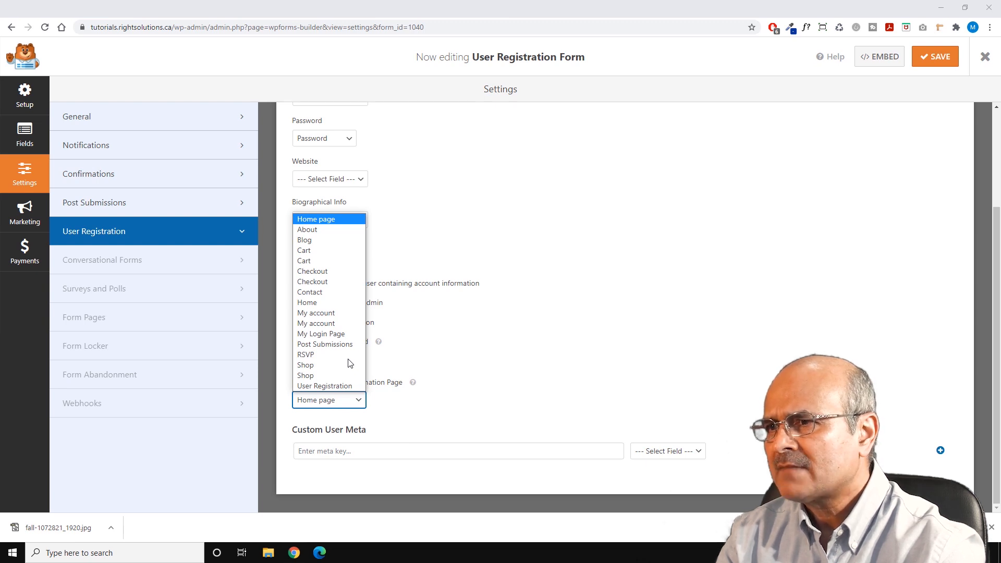
left_click(347, 240)
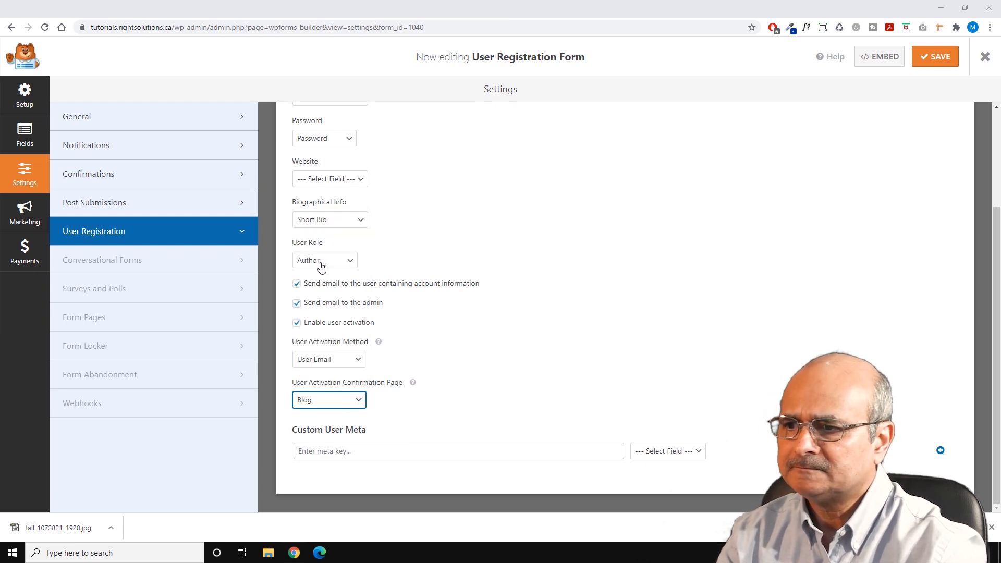
Choose Short Bio as the custom user meta field and save the form
left_click(694, 451)
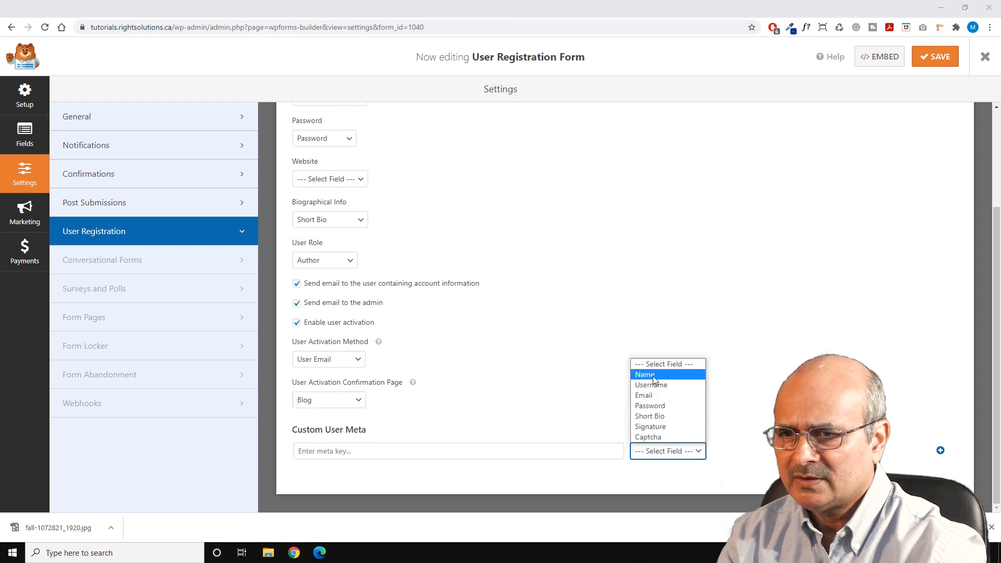
left_click(640, 417)
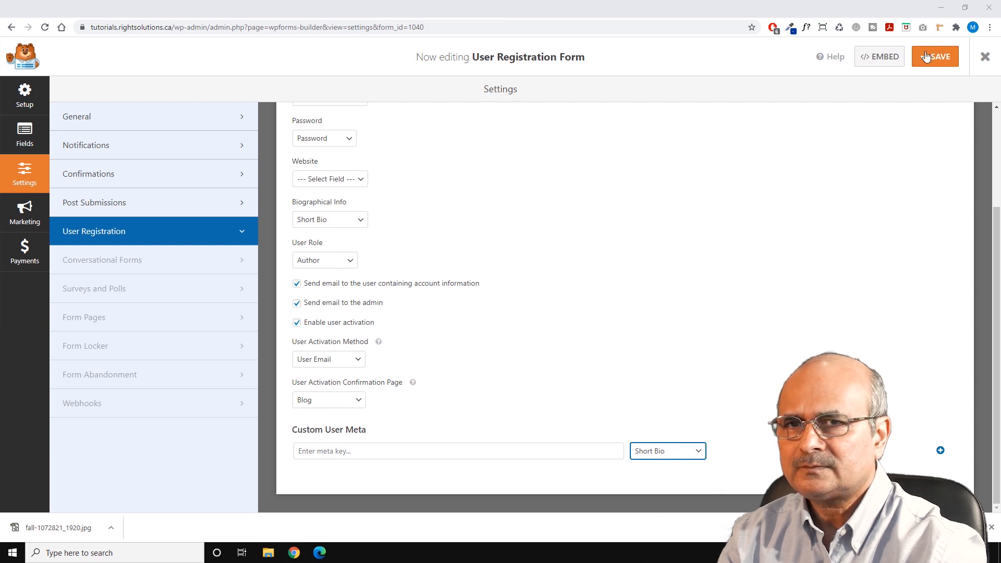
left_click(936, 56)
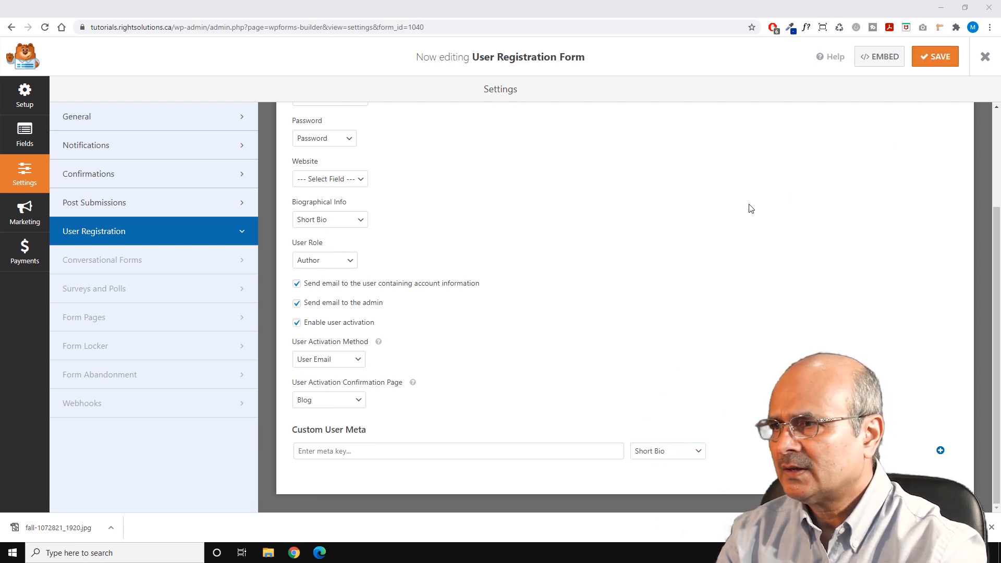
Review the form's marketing integrations, including Mailchimp, and the templates in its setup
left_click(32, 212)
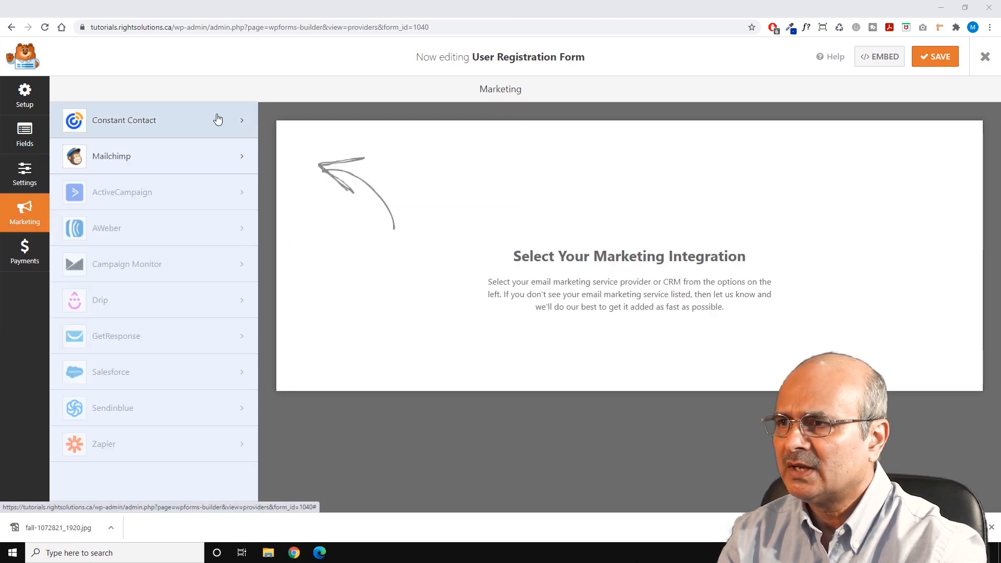
left_click(224, 158)
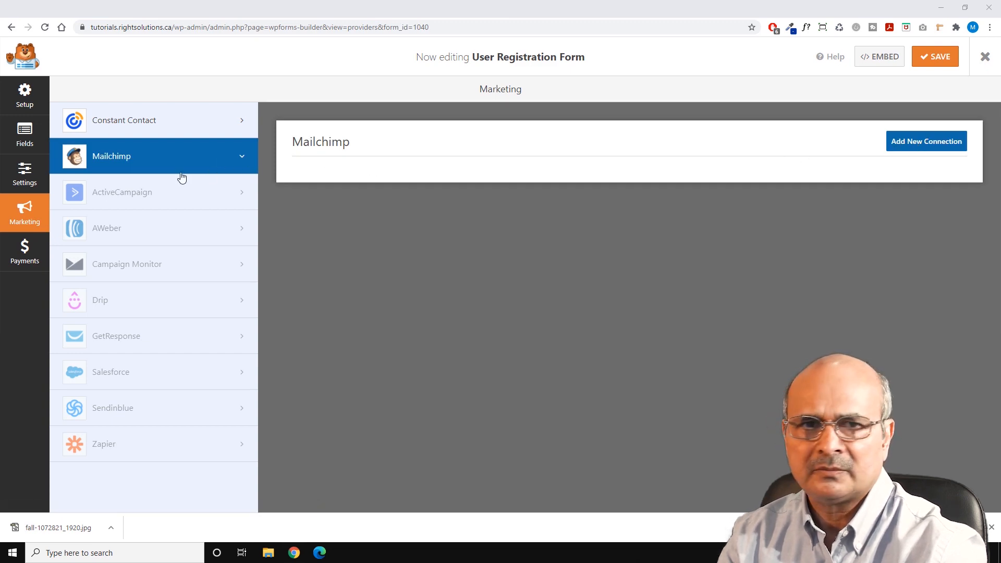
left_click(26, 97)
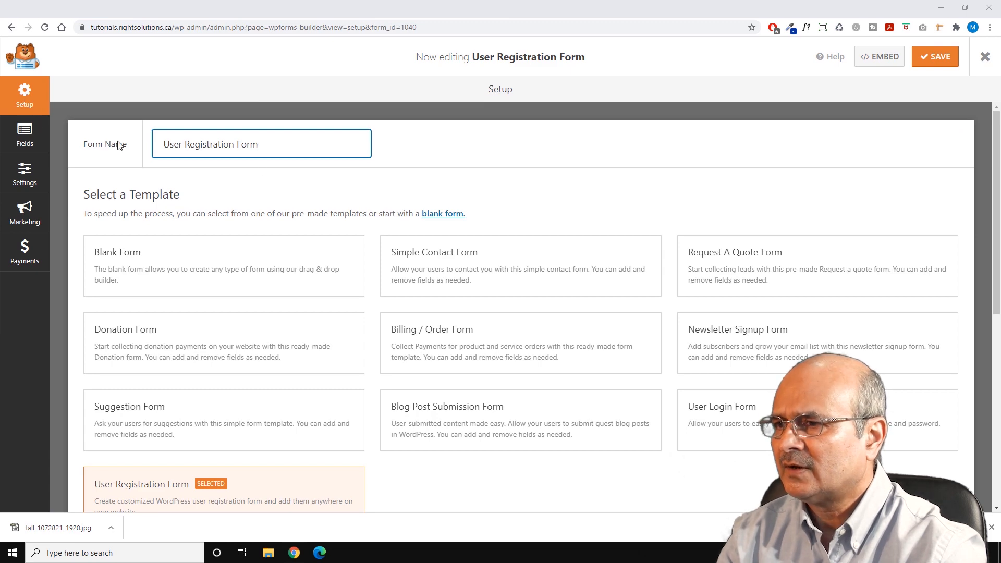
scroll(351, 255, "down", 1)
scroll(351, 259, "down", 2)
scroll(351, 258, "up", 2)
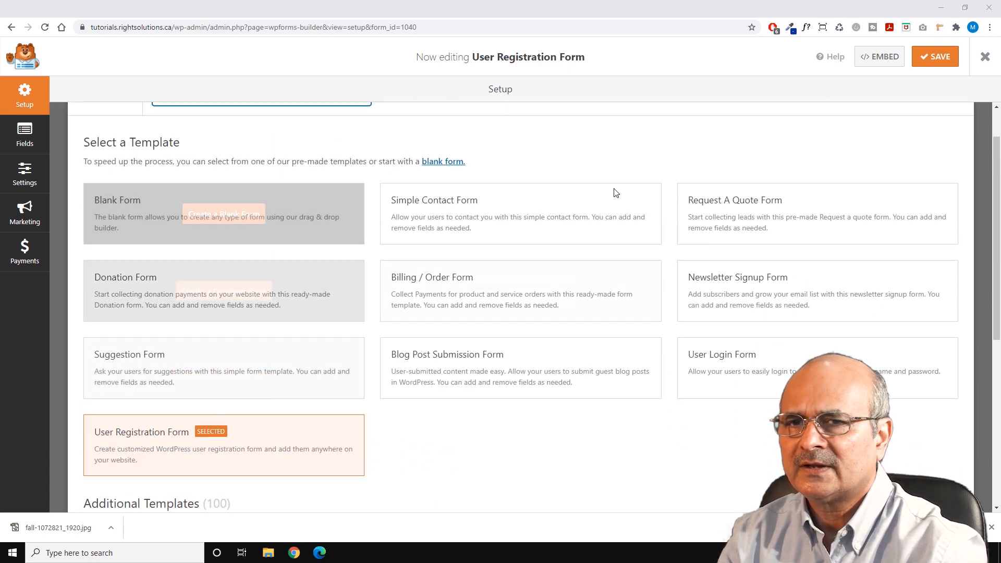
Save the registration form and choose the existing User Registration page as the page to embed it in
left_click(934, 58)
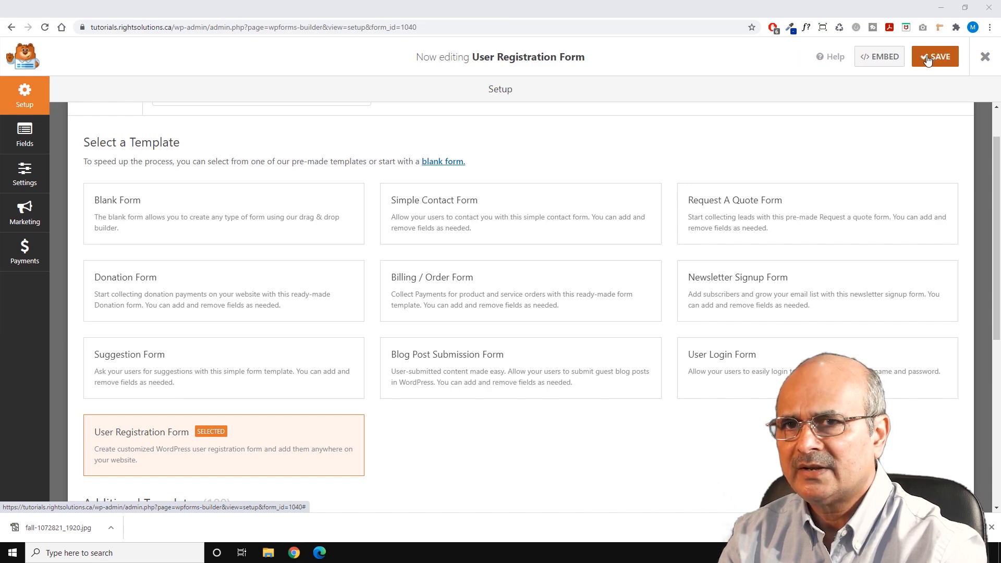
left_click(870, 60)
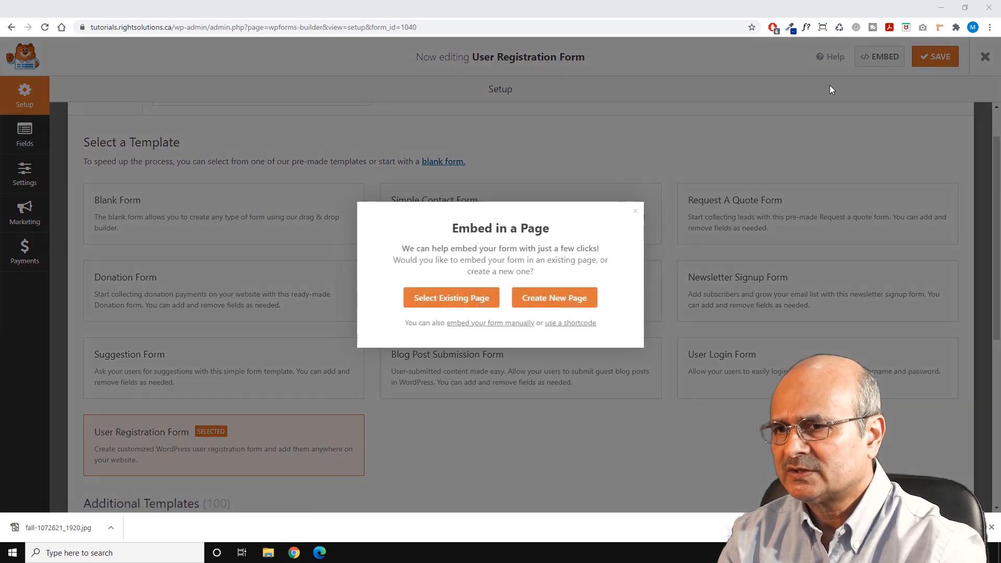
left_click(455, 298)
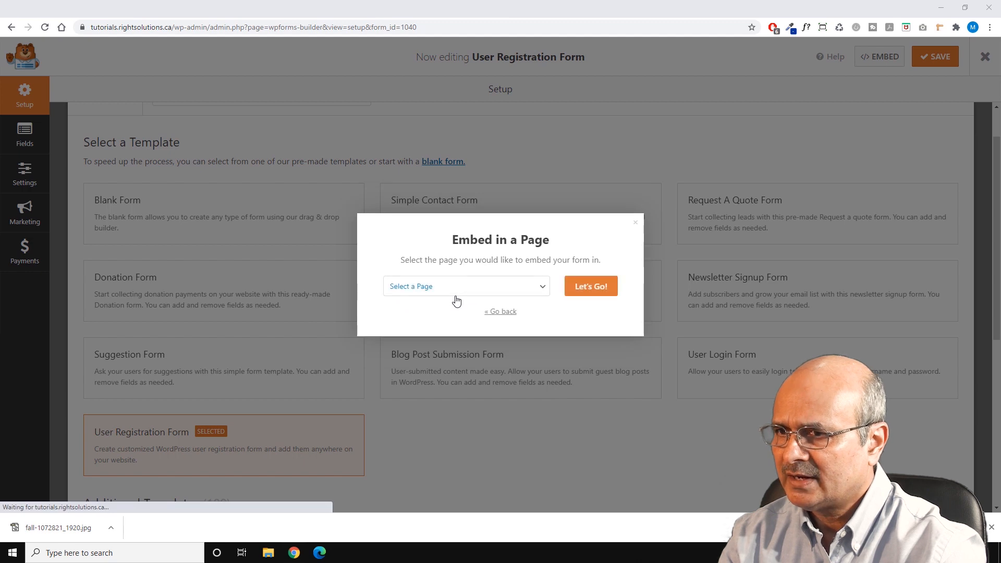
left_click(541, 290)
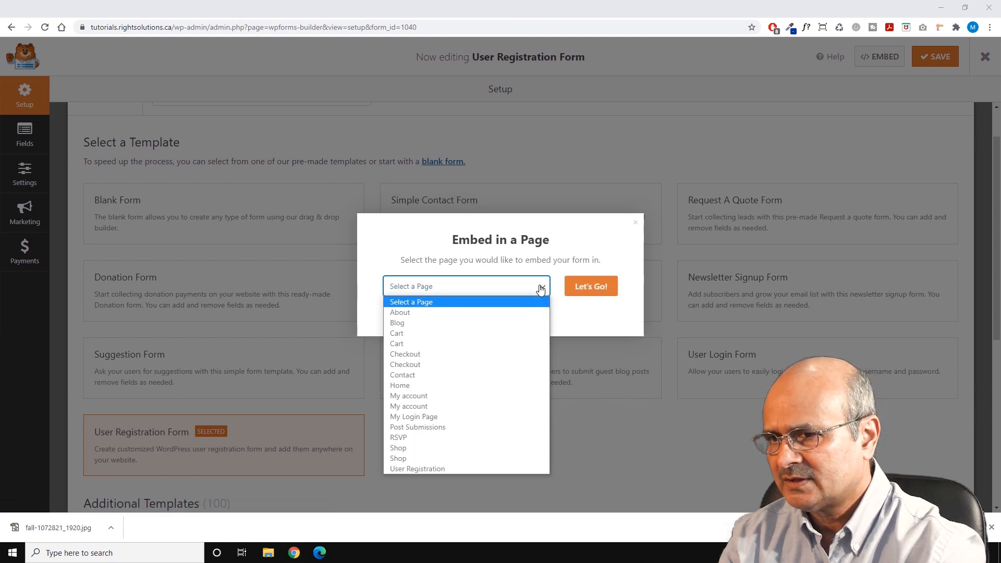
left_click(430, 470)
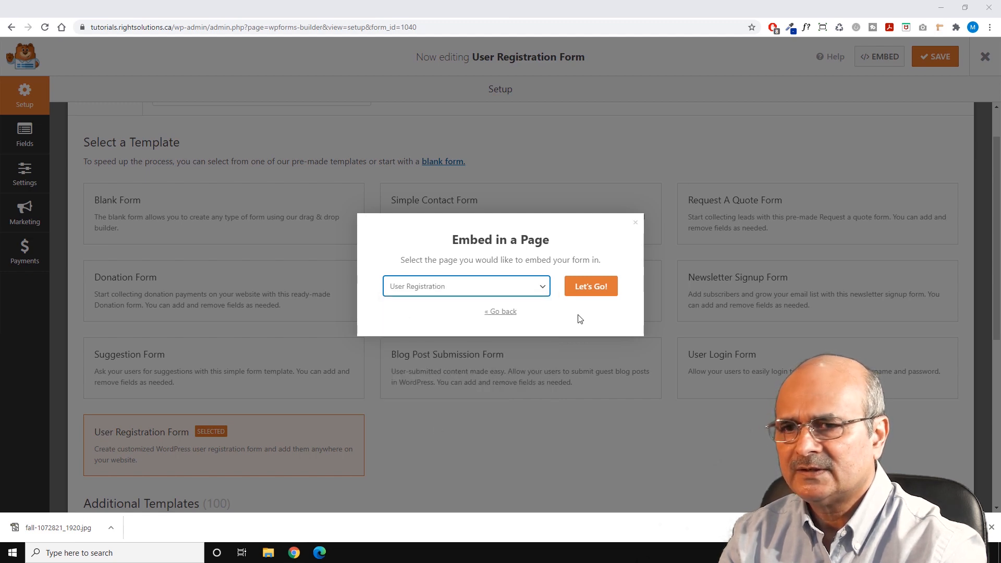
left_click(591, 288)
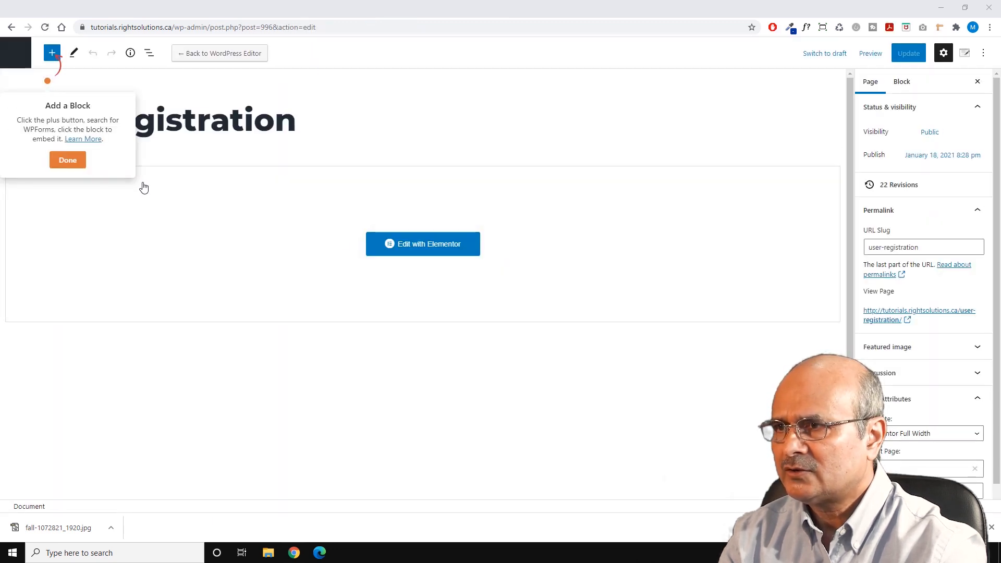
Open the User Registration page in Elementor and add a WPForms widget showing the User Registration Form
left_click(68, 160)
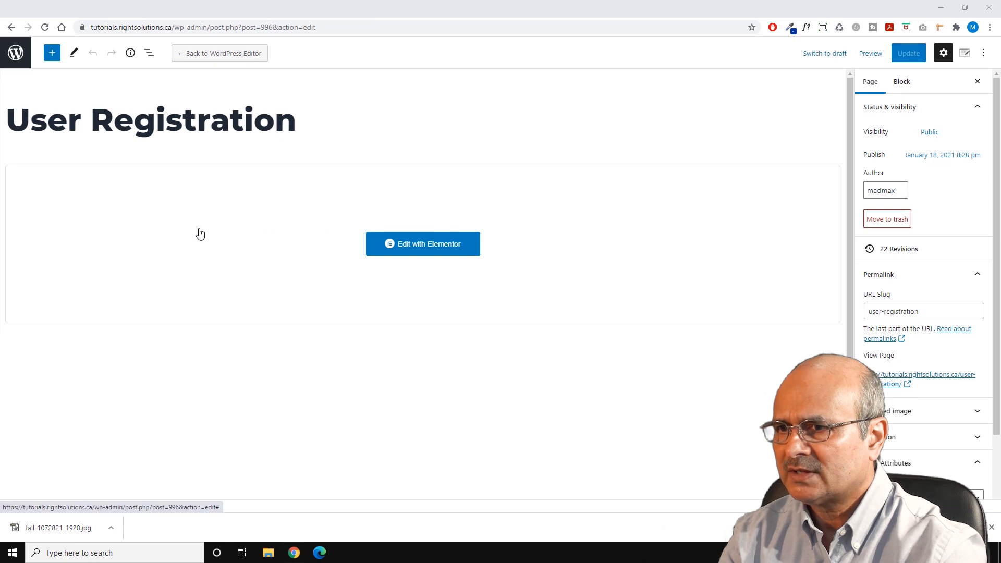
left_click(425, 245)
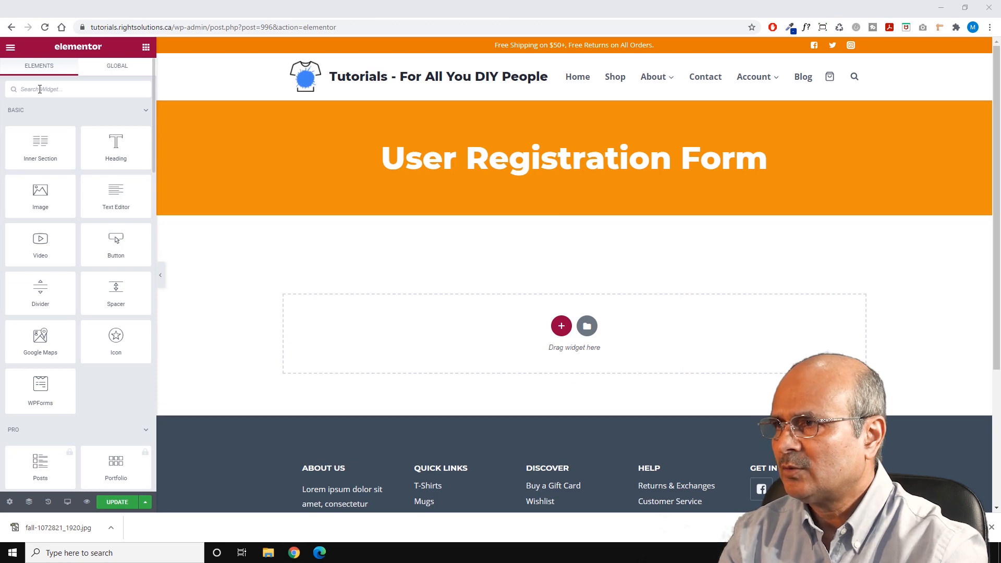
left_click(40, 89)
type("wpform")
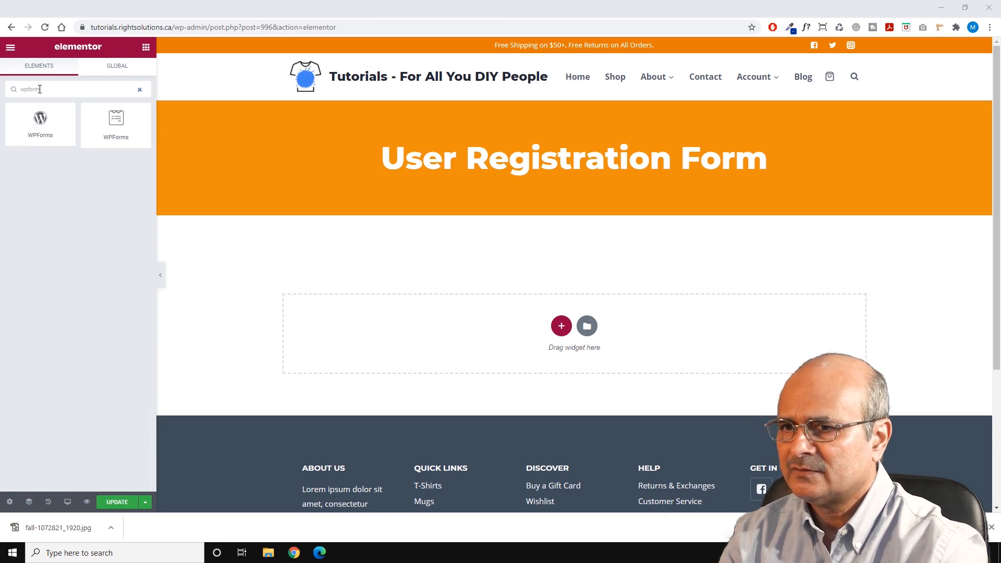
left_click_drag(115, 125, 588, 256)
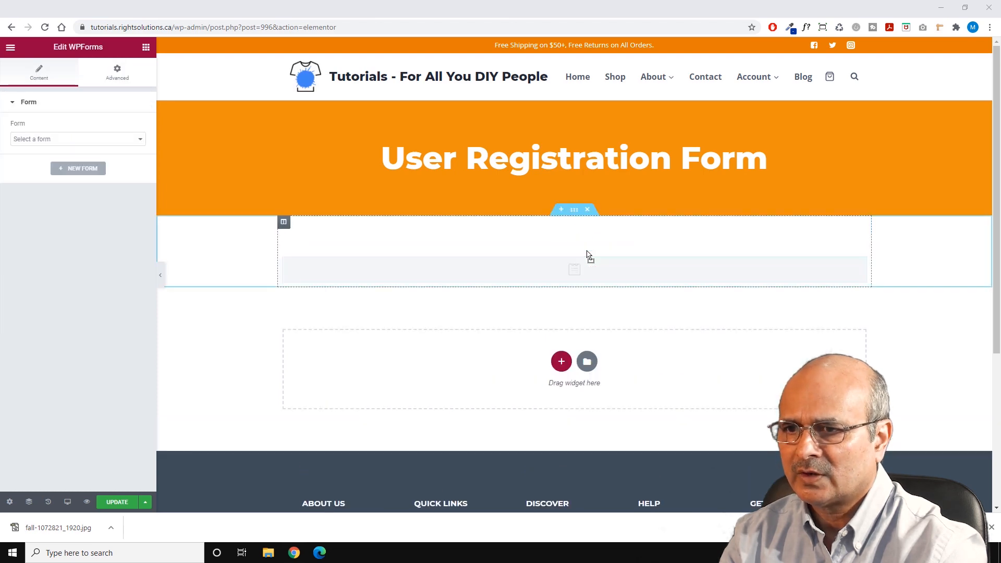
left_click(637, 328)
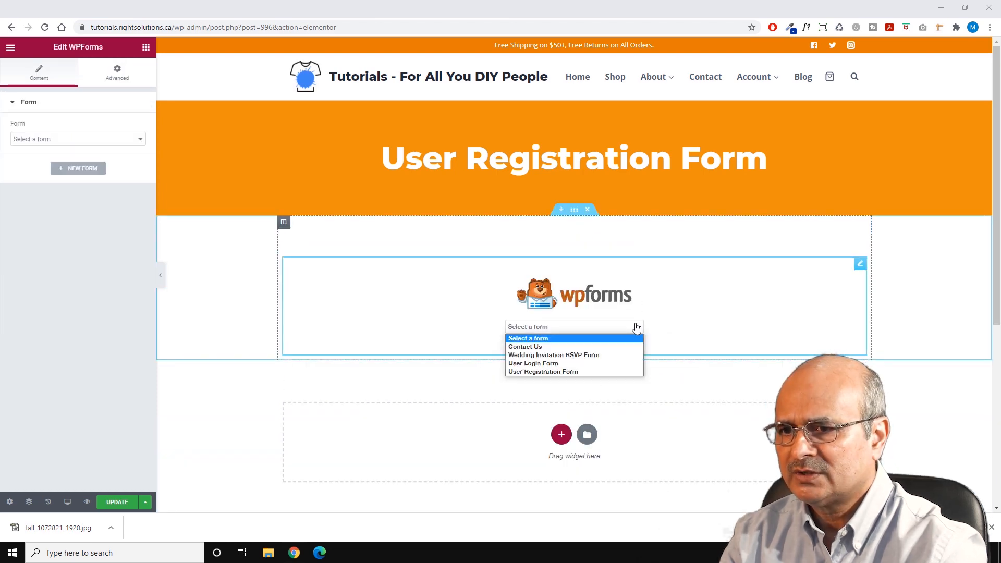
left_click(549, 371)
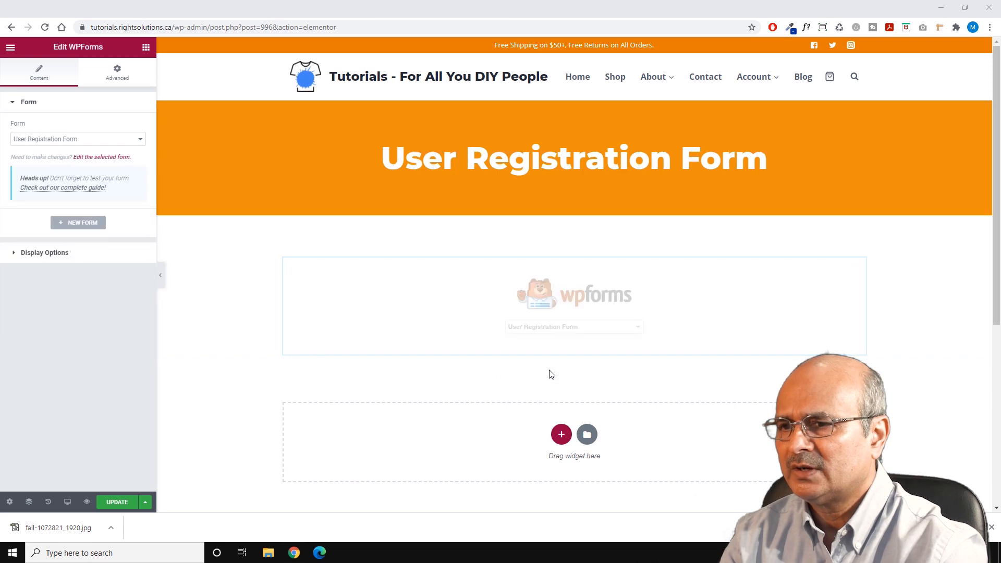
Update the page with the embedded form and preview it, checking the form's fields down to the captcha
scroll(493, 369, "down", 6)
scroll(492, 372, "up", 6)
scroll(494, 371, "down", 5)
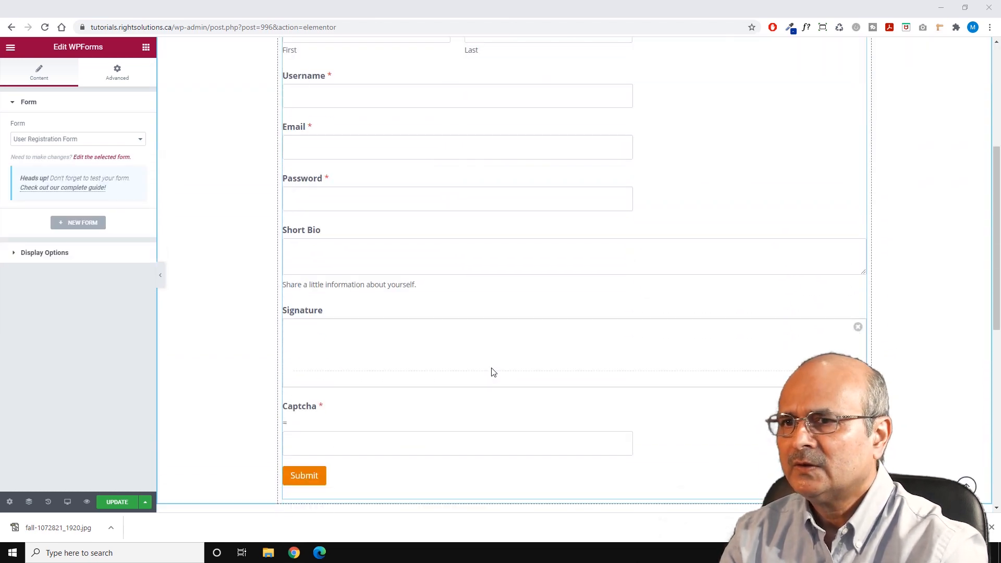
scroll(491, 368, "up", 5)
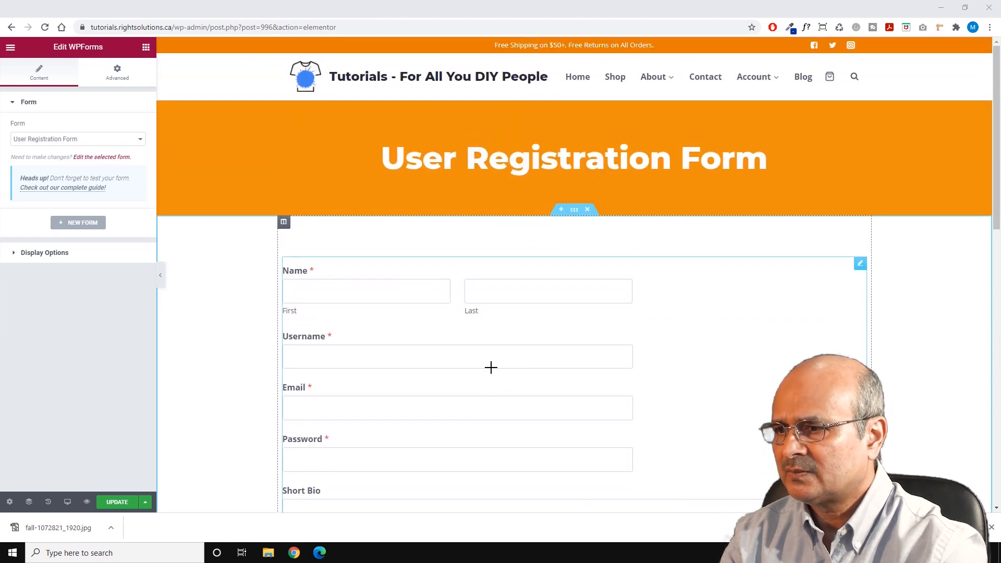
left_click(117, 503)
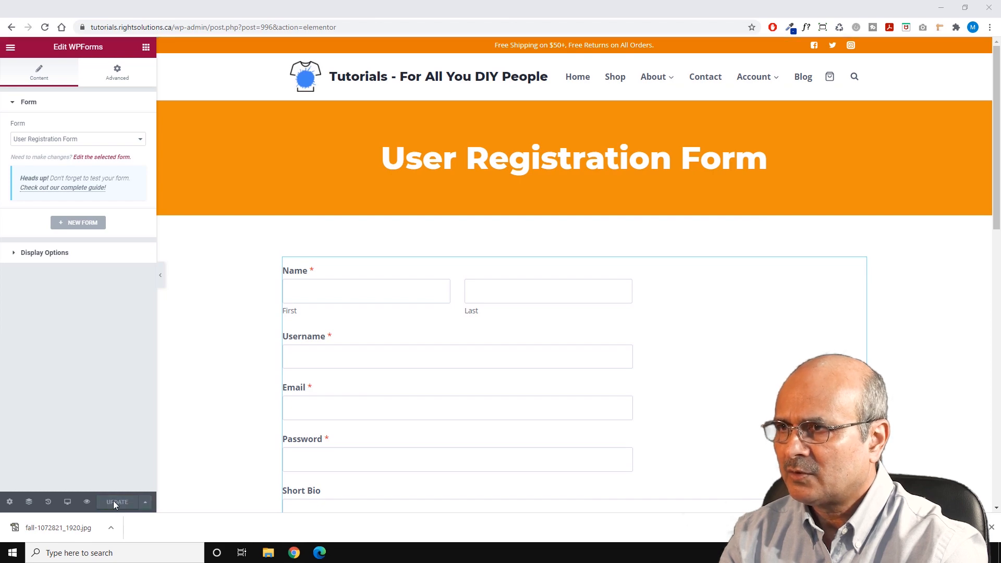
left_click(87, 502)
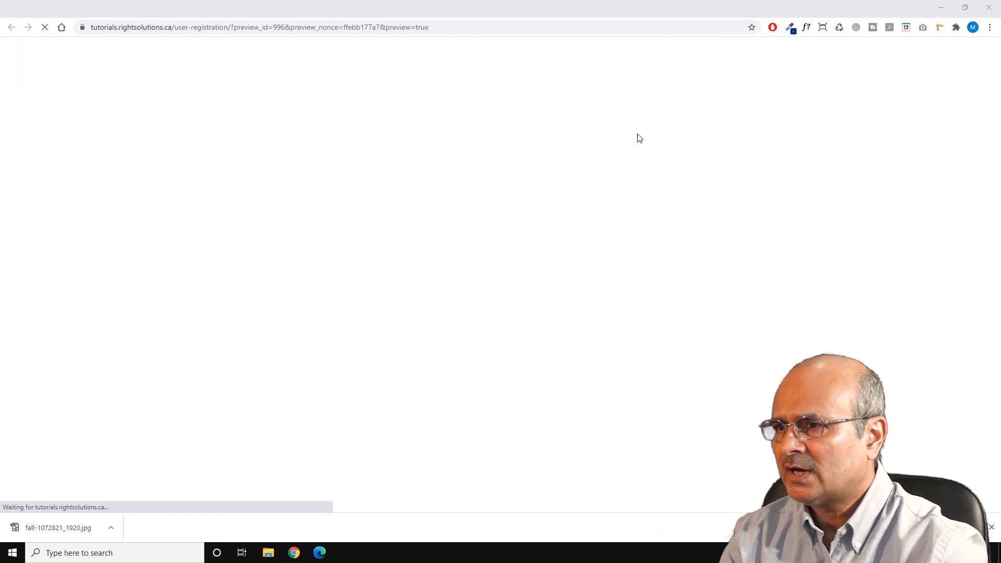
scroll(356, 269, "down", 6)
scroll(354, 275, "up", 3)
scroll(354, 275, "down", 3)
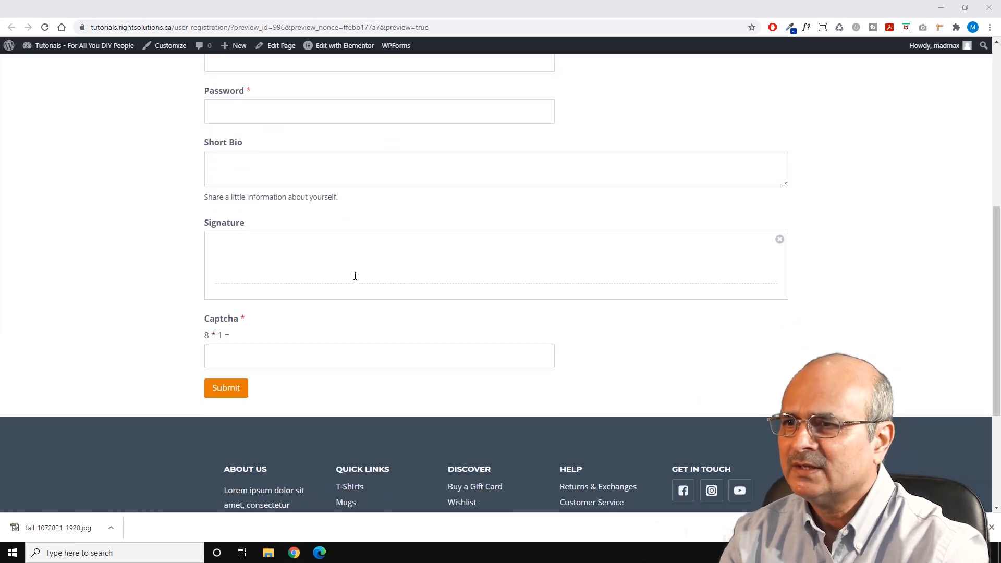
scroll(355, 276, "up", 6)
scroll(353, 277, "down", 5)
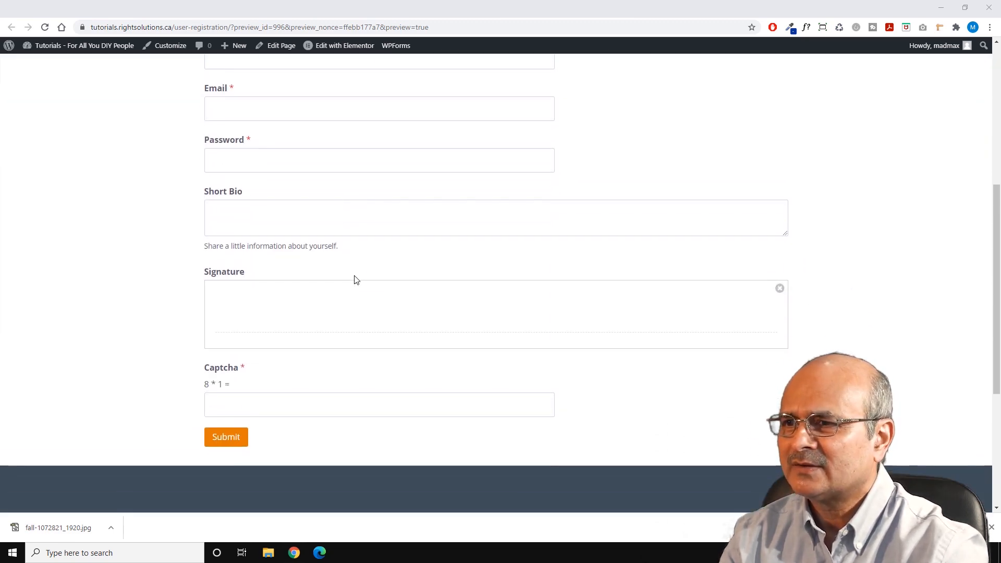
scroll(355, 280, "up", 6)
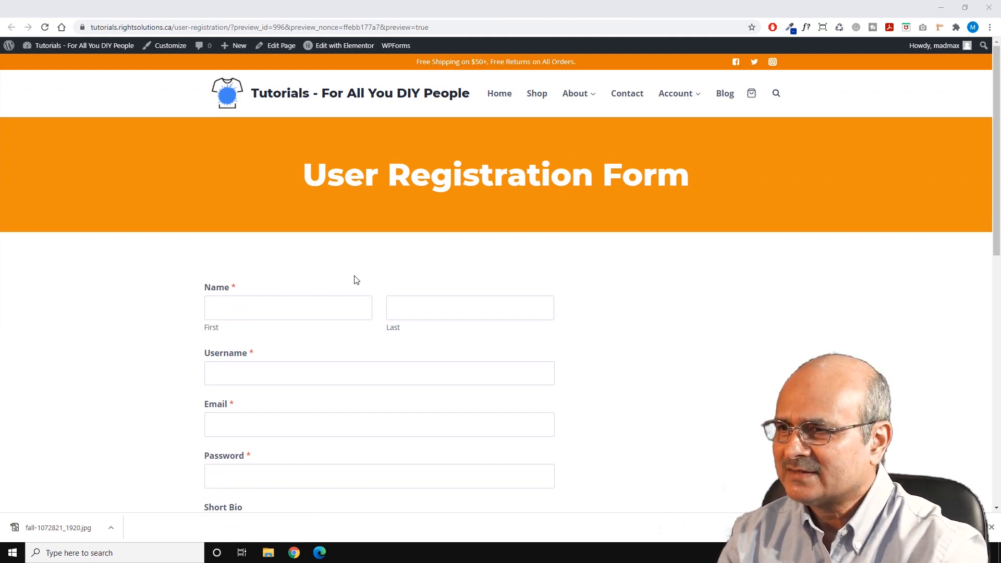
Fill in the registrant's first and last name, username, email and account password in the previewed registration form
scroll(353, 279, "down", 1)
left_click(286, 255)
left_click(244, 283)
scroll(223, 291, "down", 1)
left_click(221, 267)
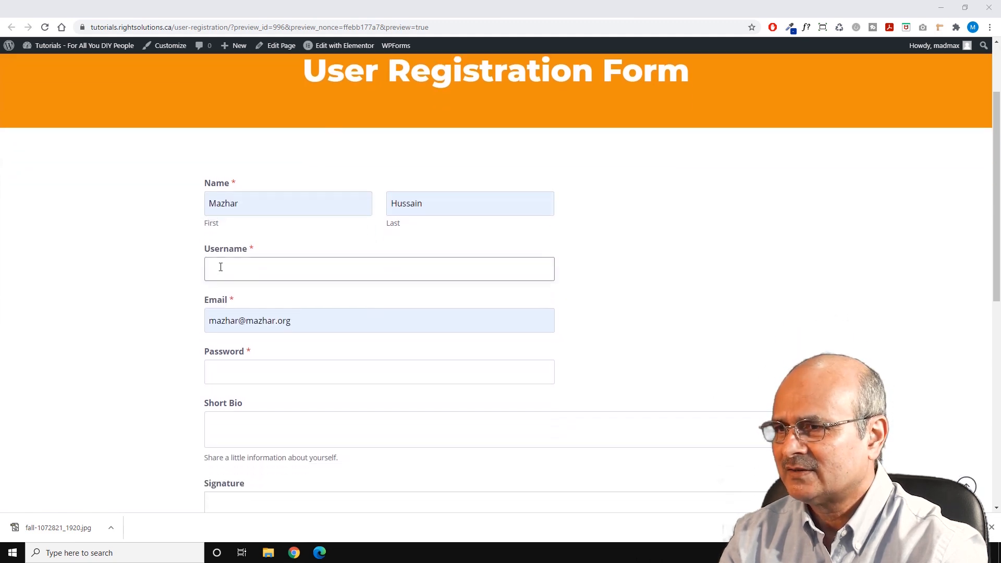
type("mazhar1")
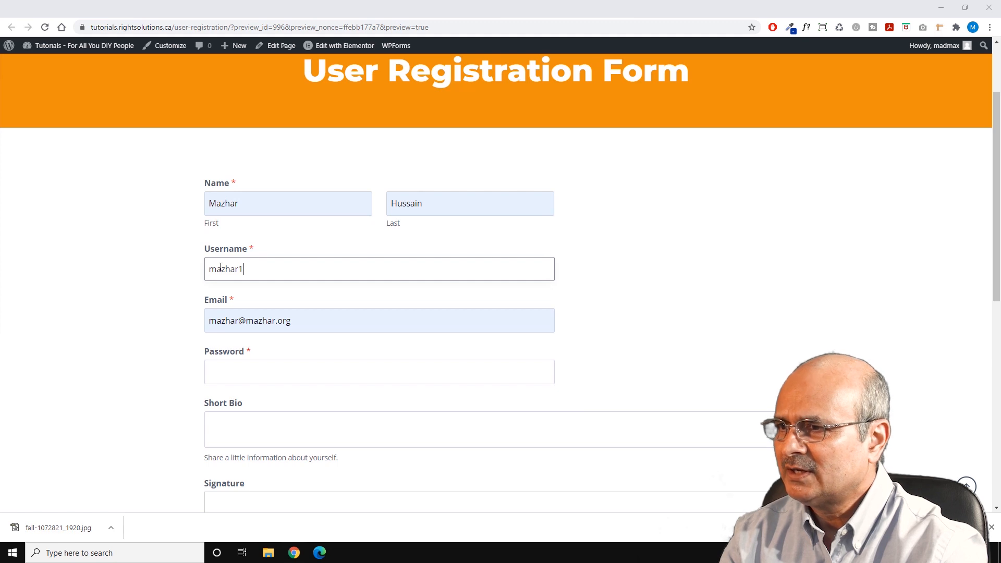
left_click(165, 275)
scroll(184, 309, "down", 2)
left_click(217, 267)
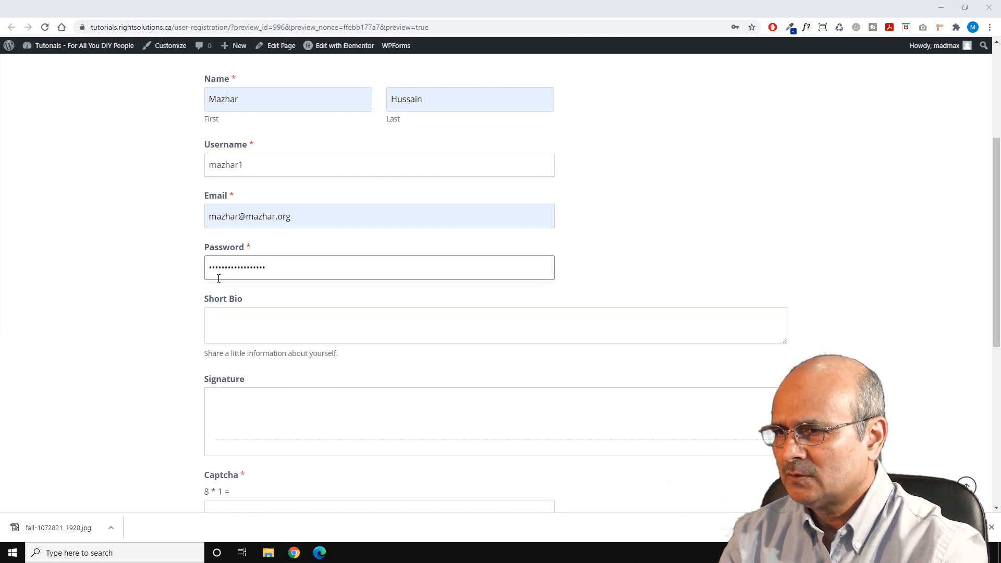
Enter a short bio giving the registrant's name and "I create tutorials for all you DIY people!!!", and draw the first name as the signature
left_click(219, 321)
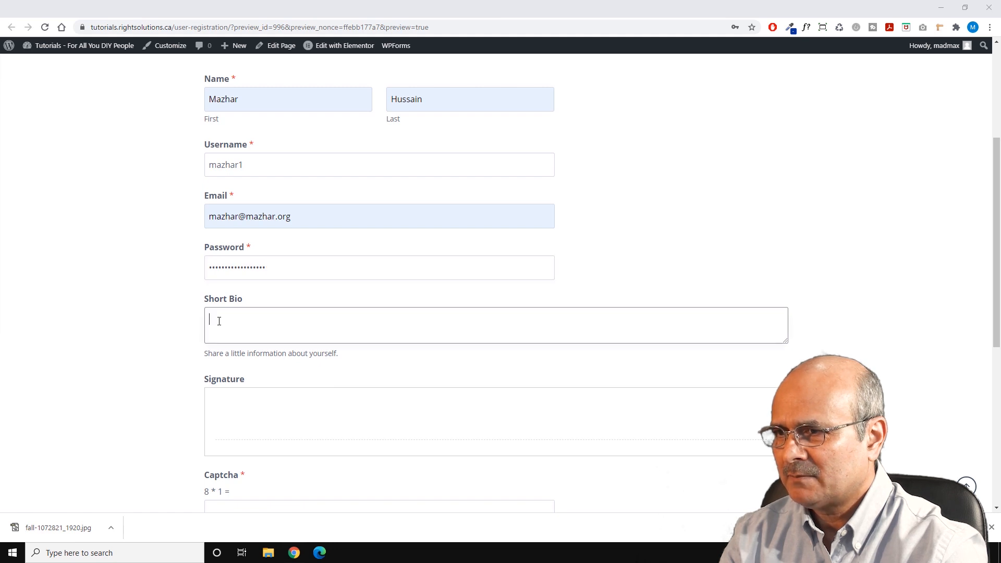
type("My nam")
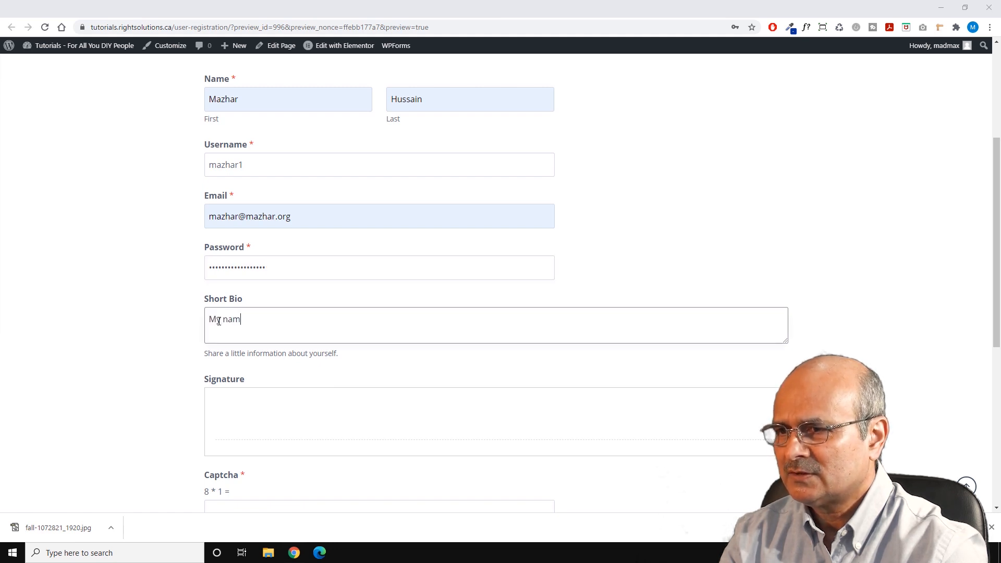
type("e is Mazhar")
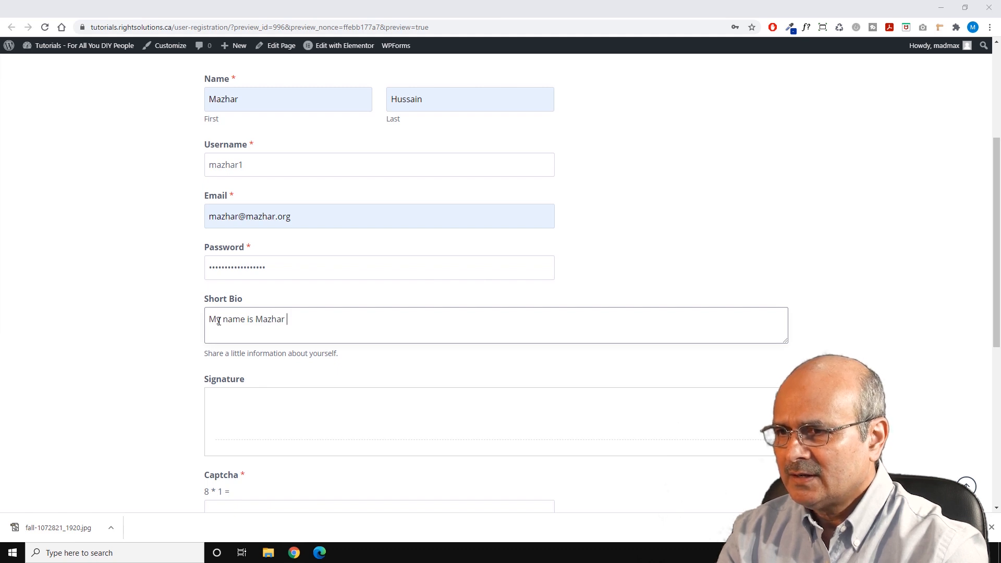
type(" and I create")
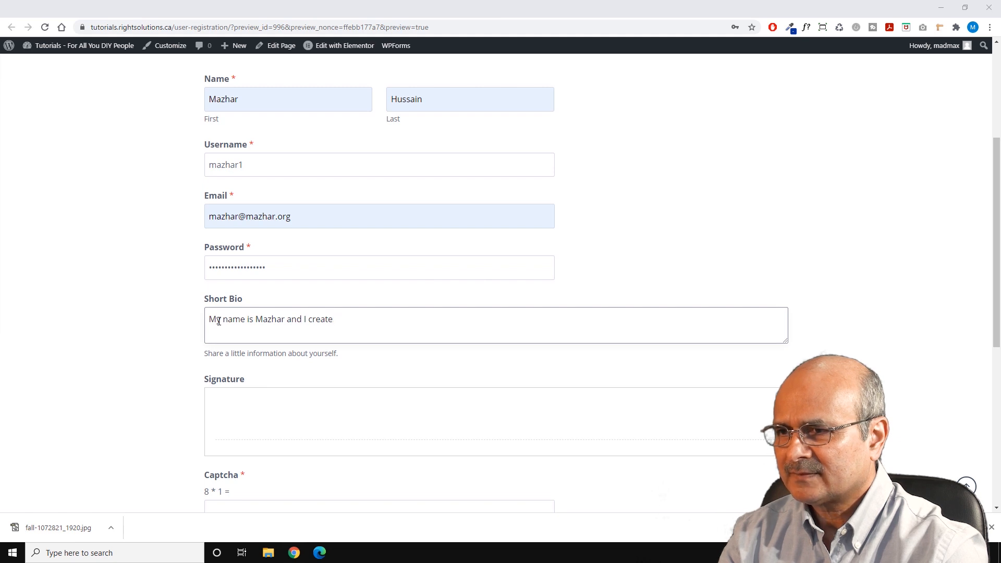
type(" tutorials f")
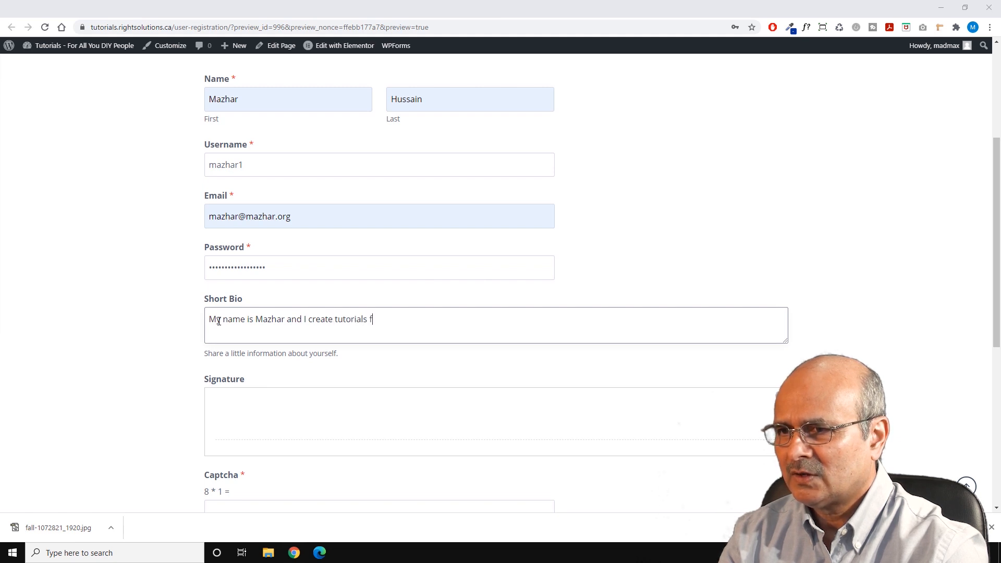
type("or all you DIY")
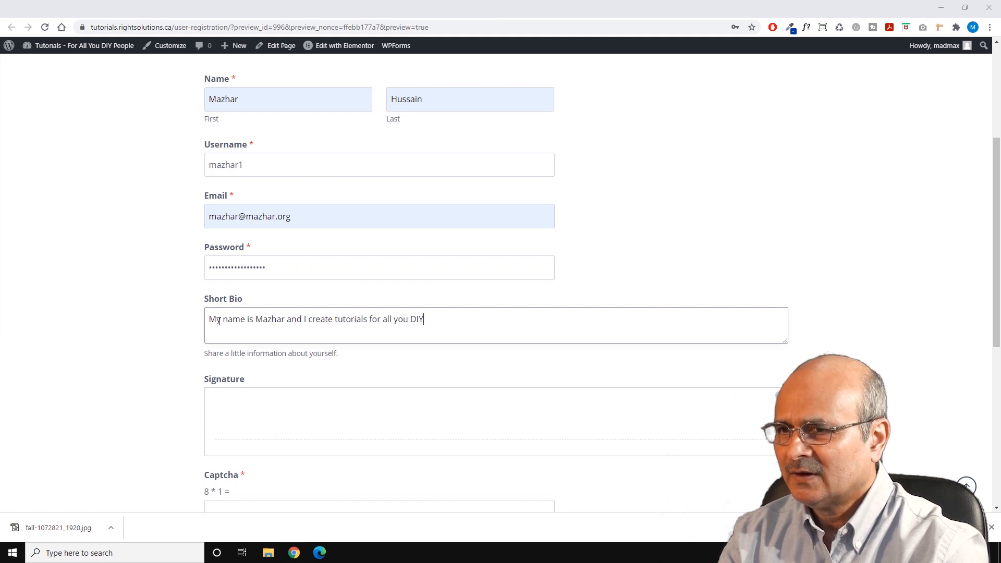
type(" people!!!")
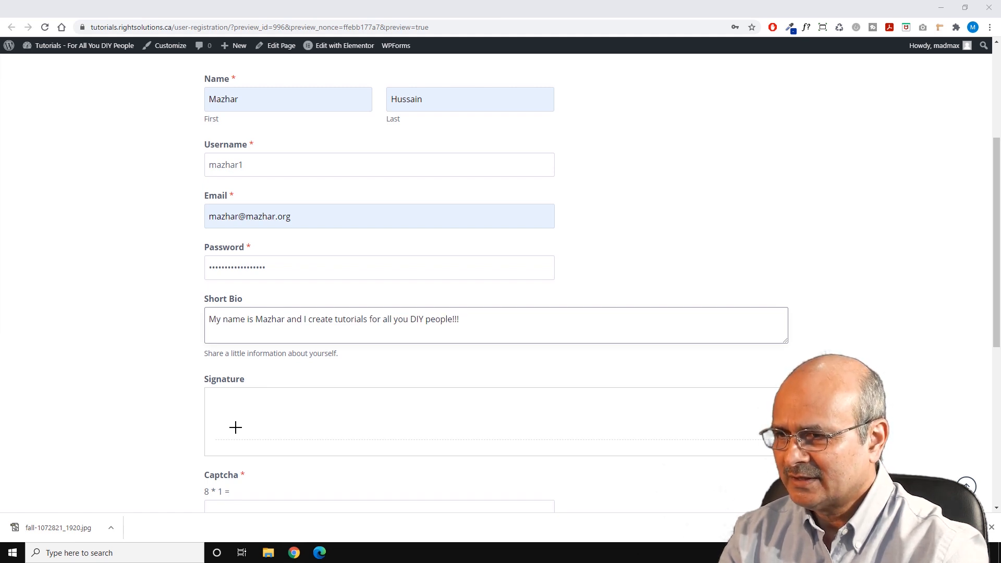
mouse_move(236, 441)
left_mouse_down()
mouse_move(326, 436)
mouse_move(326, 454)
left_mouse_up()
mouse_move(329, 402)
left_mouse_down()
mouse_move(342, 445)
mouse_move(431, 411)
left_mouse_up()
Try to submit the registration form with 9 as the captcha answer
scroll(527, 402, "down", 3)
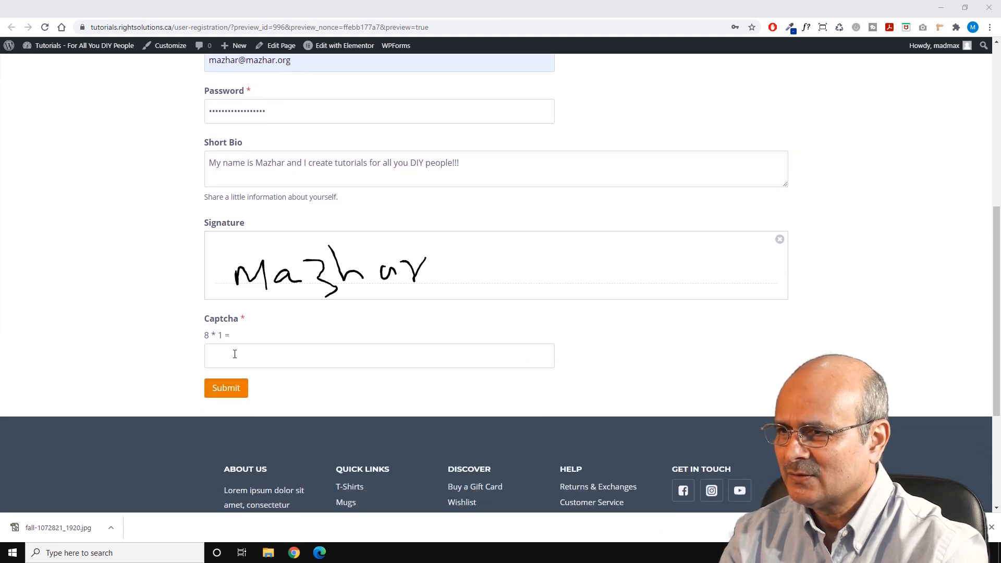
left_click(234, 354)
type("9")
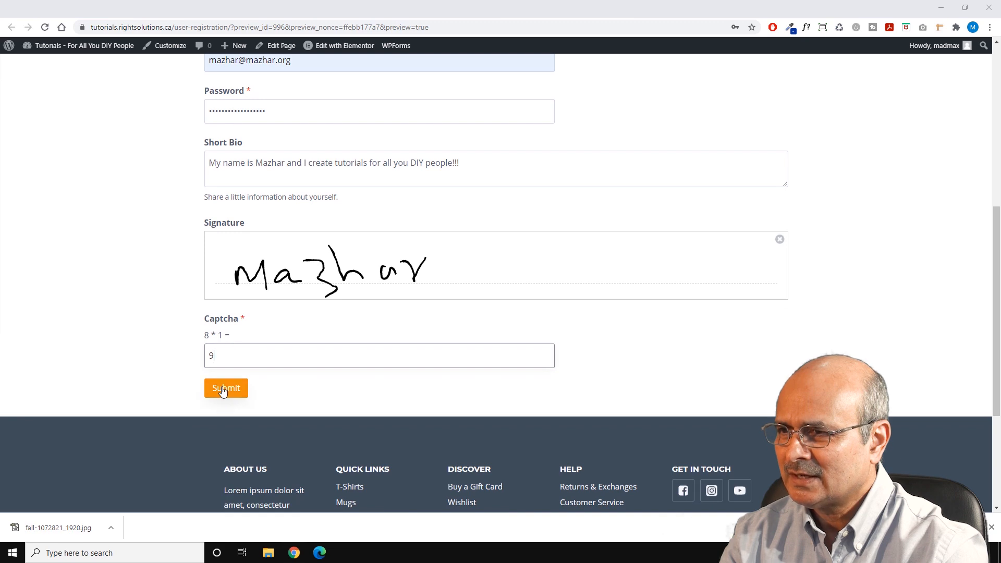
left_click(222, 386)
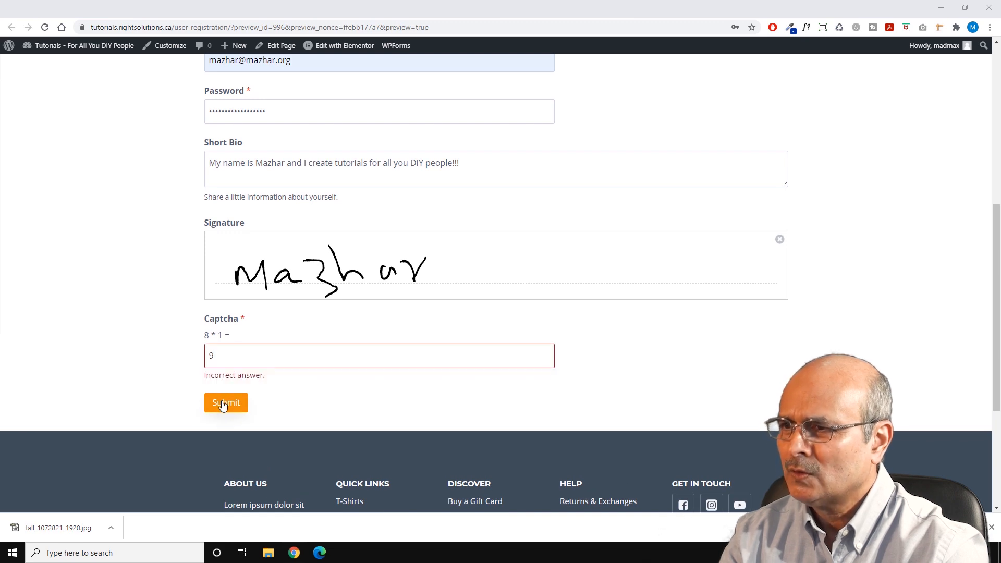
double_click(211, 355)
type("9")
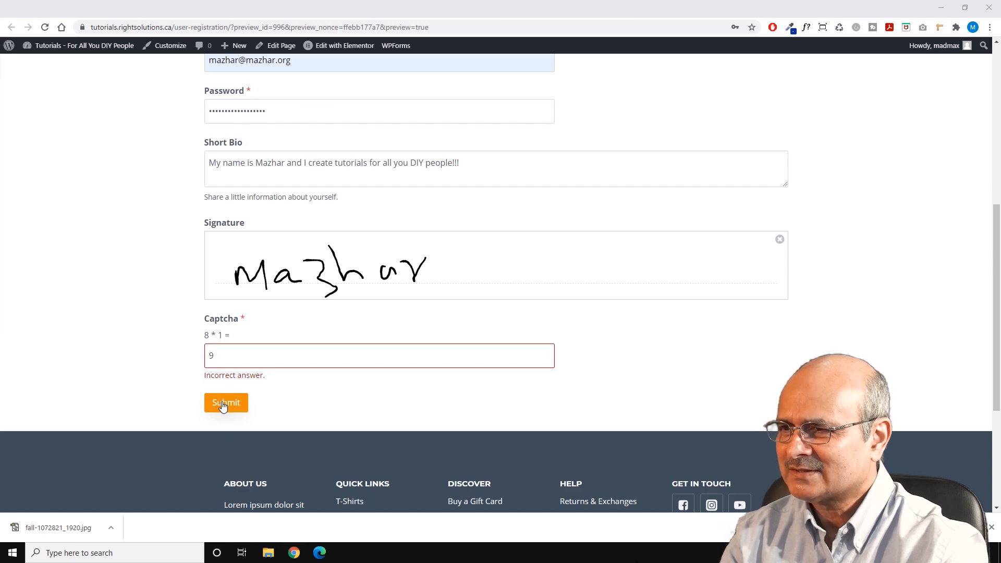
Change the captcha answer to 8 and submit the registration form
scroll(224, 406, "down", 4)
double_click(211, 139)
type("8")
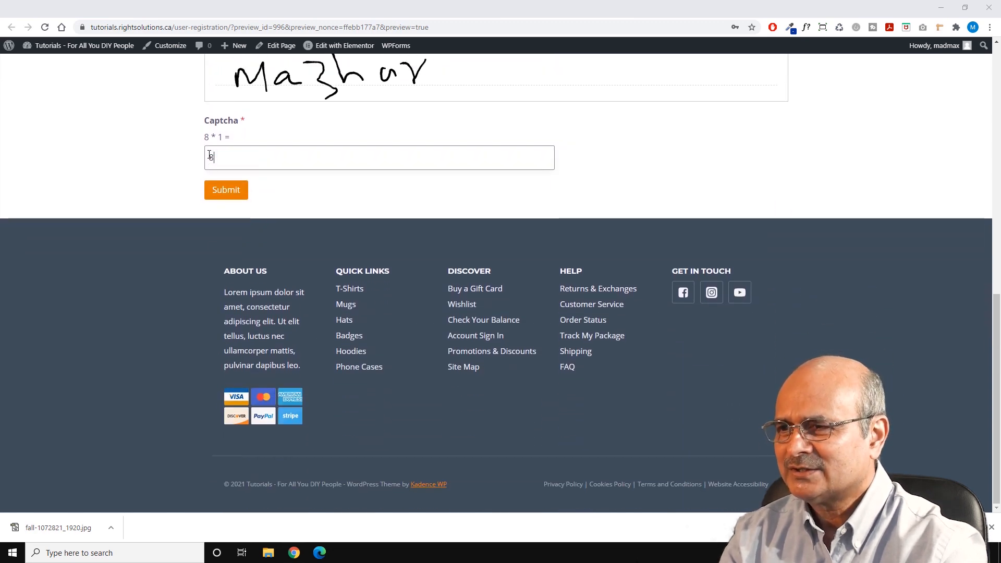
left_click(227, 192)
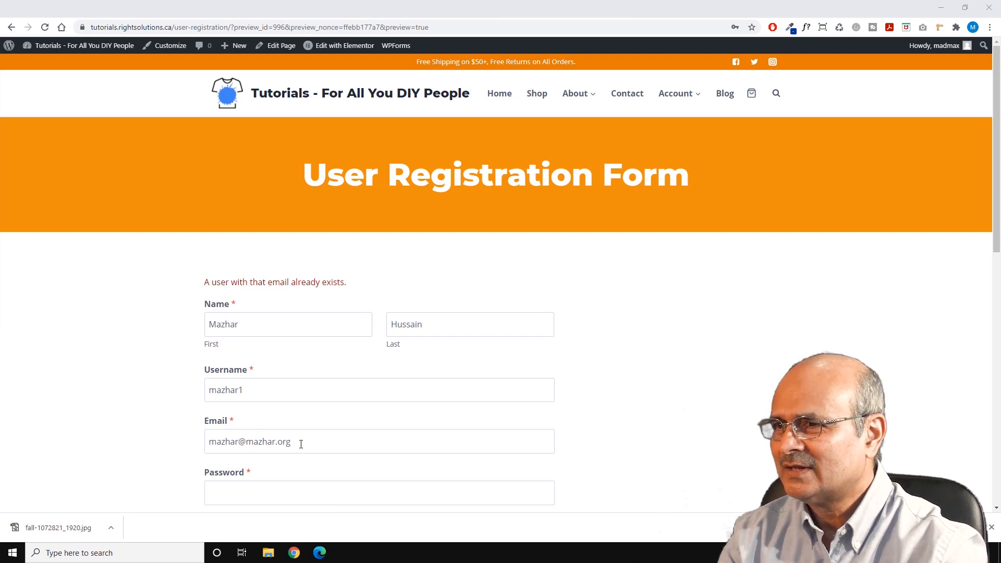
Change the registrant's email address in the registration form to a different one with an info domain ending
scroll(293, 444, "down", 1)
left_click(280, 389)
double_click(280, 389)
type("inf")
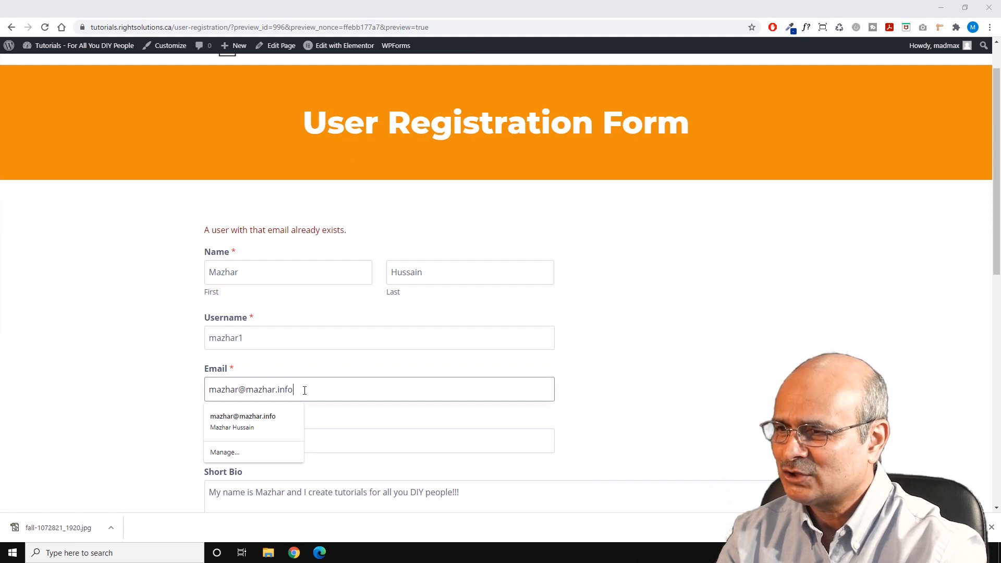
left_click(439, 348)
Re-enter the account password, redraw the signature, answer the captcha with 169, and submit the registration without saving the password in the browser
scroll(640, 360, "down", 2)
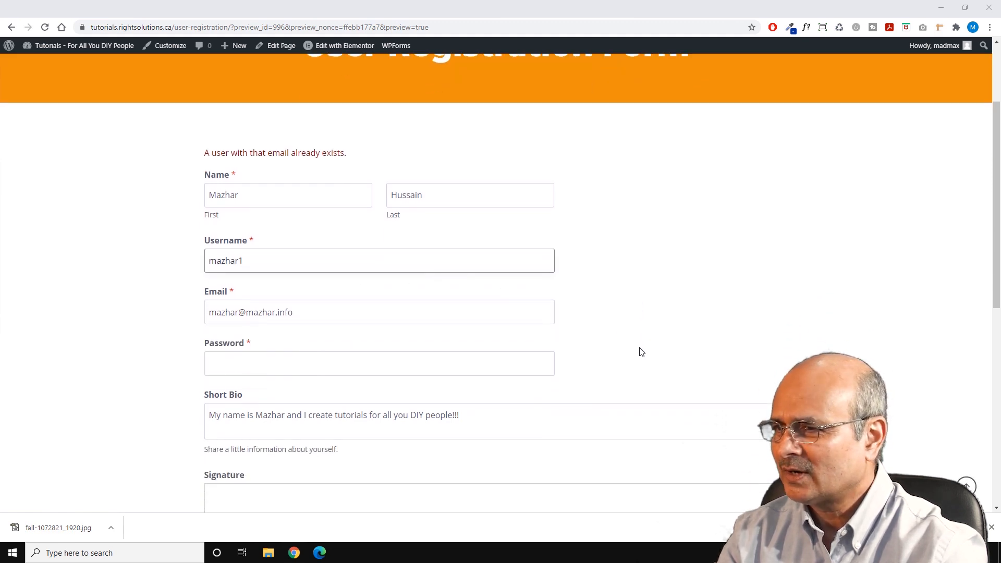
scroll(625, 302, "down", 4)
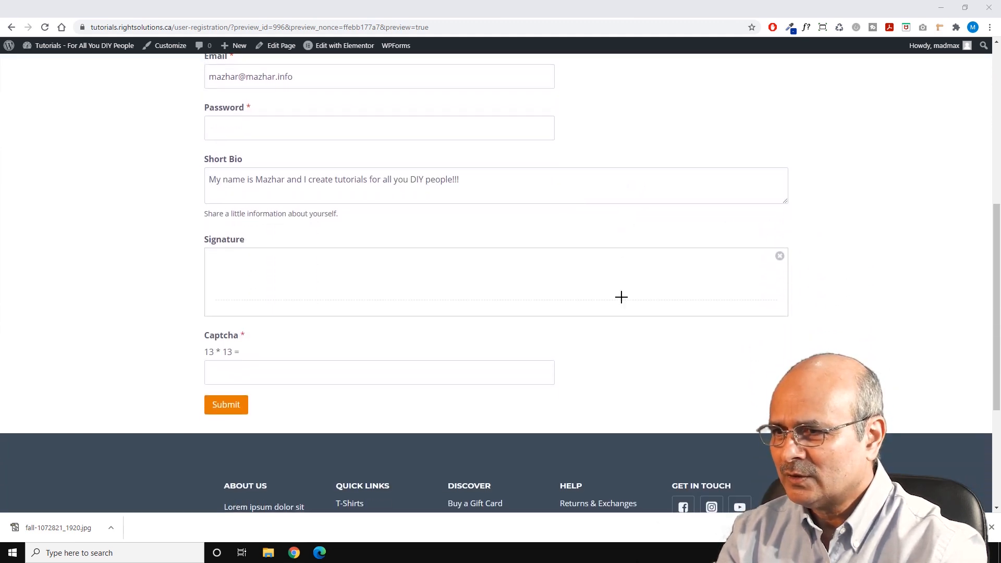
mouse_move(238, 283)
left_mouse_down()
mouse_move(238, 293)
mouse_move(255, 265)
mouse_move(267, 298)
mouse_move(310, 286)
mouse_move(326, 312)
left_mouse_up()
left_click(219, 371)
type("169")
scroll(222, 360, "down", 1)
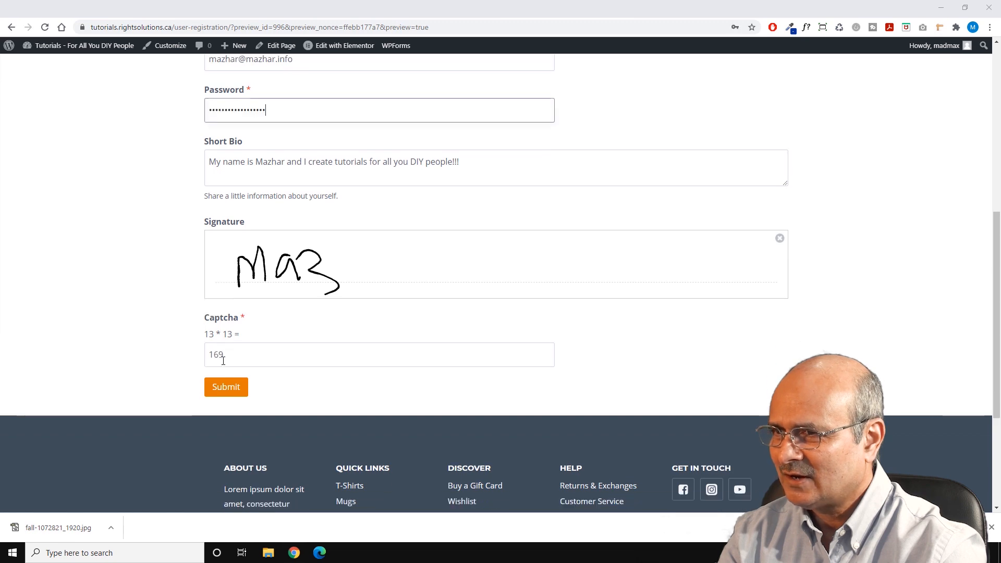
left_click(226, 388)
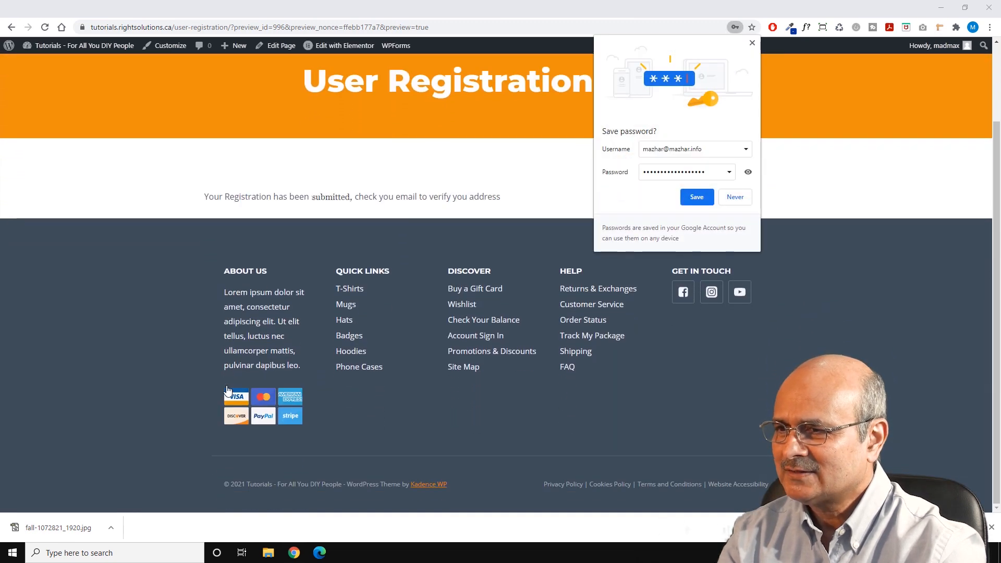
left_click(753, 43)
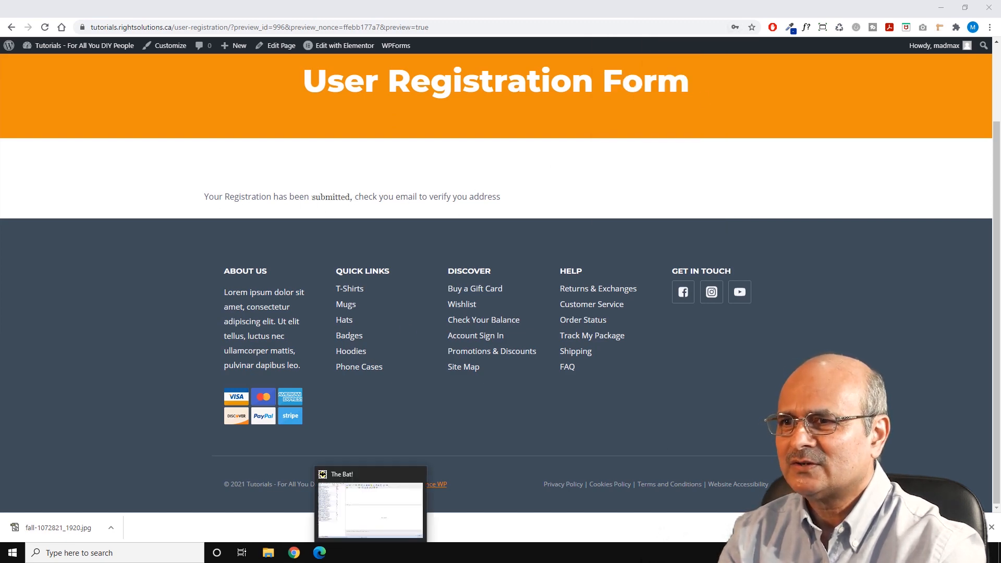
Switch to The Bat!, fetch new mail for all accounts, and open the registration email with the activation link
left_click(371, 552)
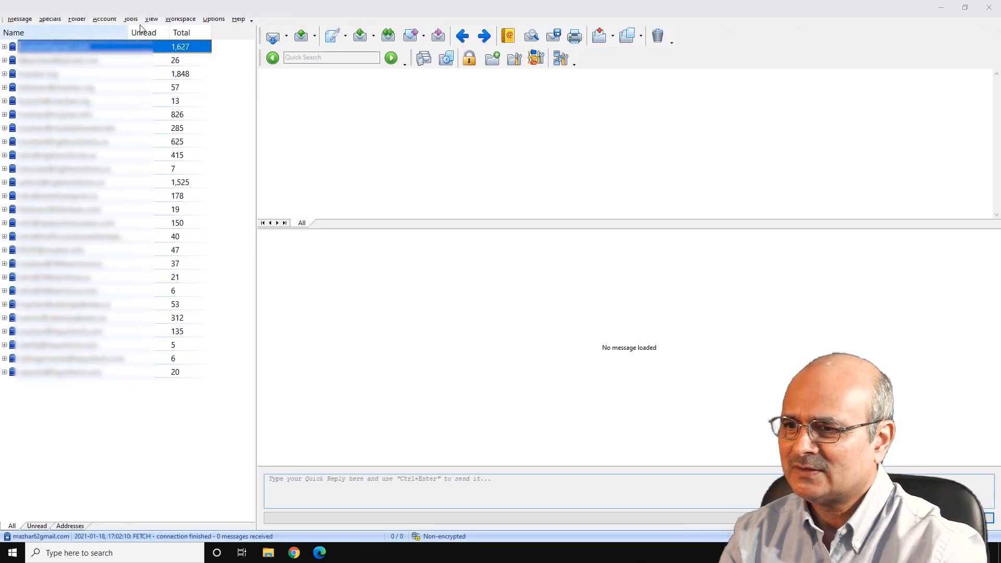
left_click(287, 37)
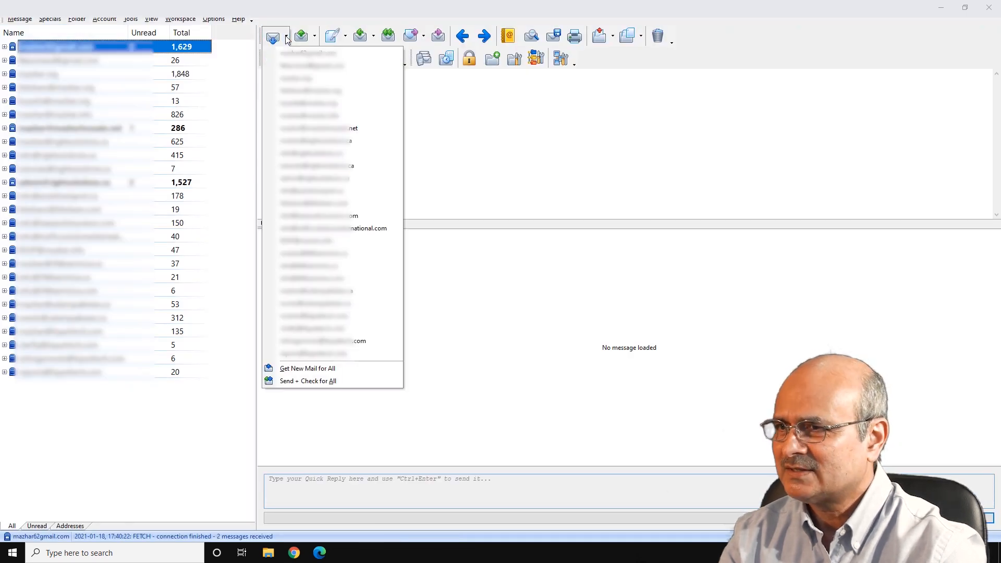
left_click(311, 370)
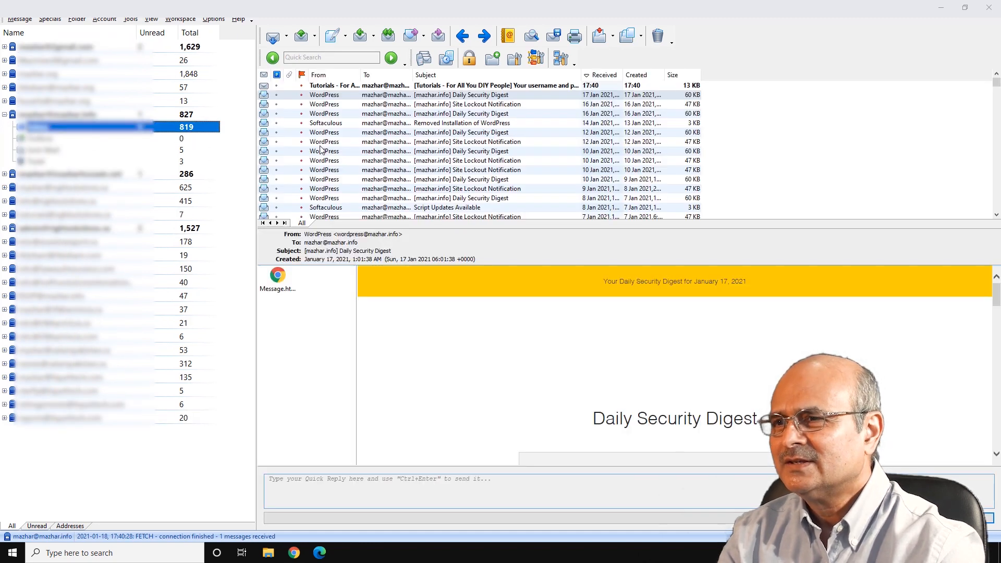
left_click(403, 87)
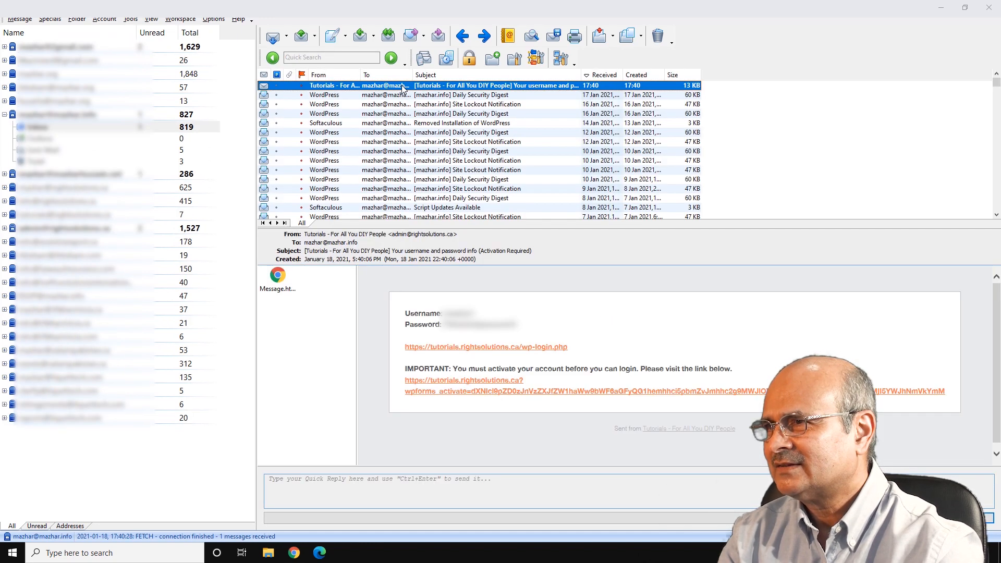
Follow the account activation link in the email and look over the site page it opens
left_click(480, 397)
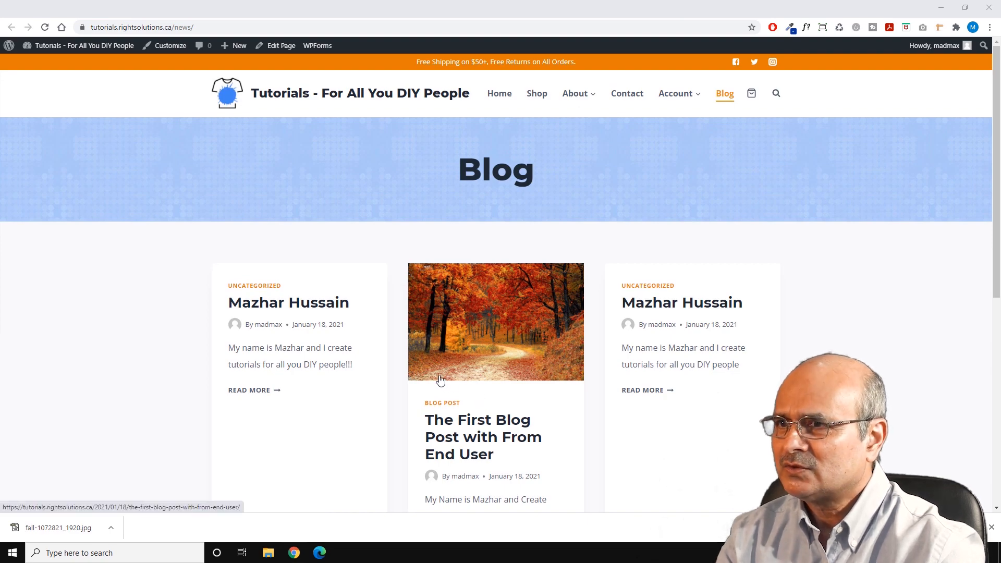
scroll(441, 382, "down", 5)
scroll(418, 375, "up", 5)
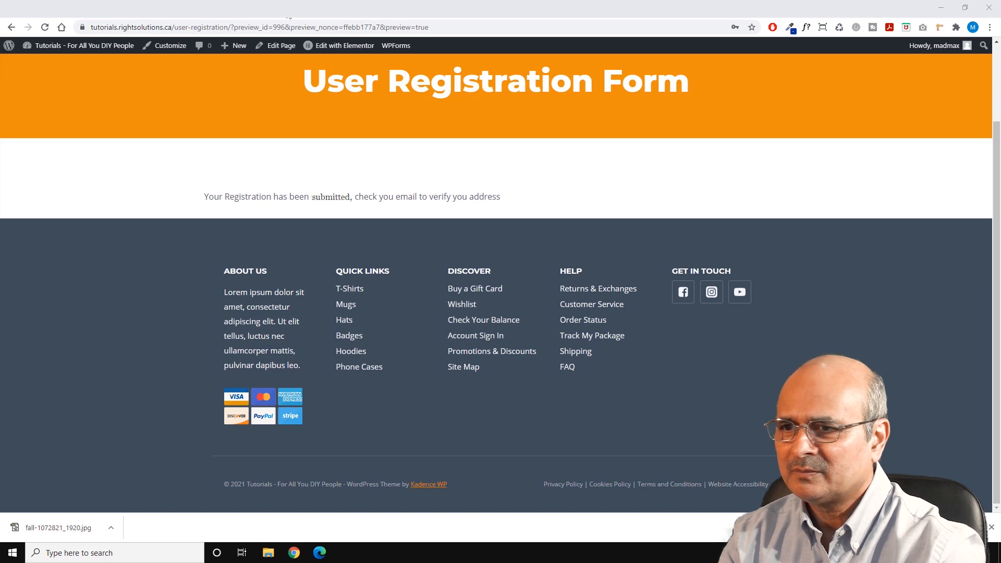
From the WordPress dashboard, create a new WPForms form from the Blog Post Submission Form template and dismiss the settings reminder
mouse_move(53, 46)
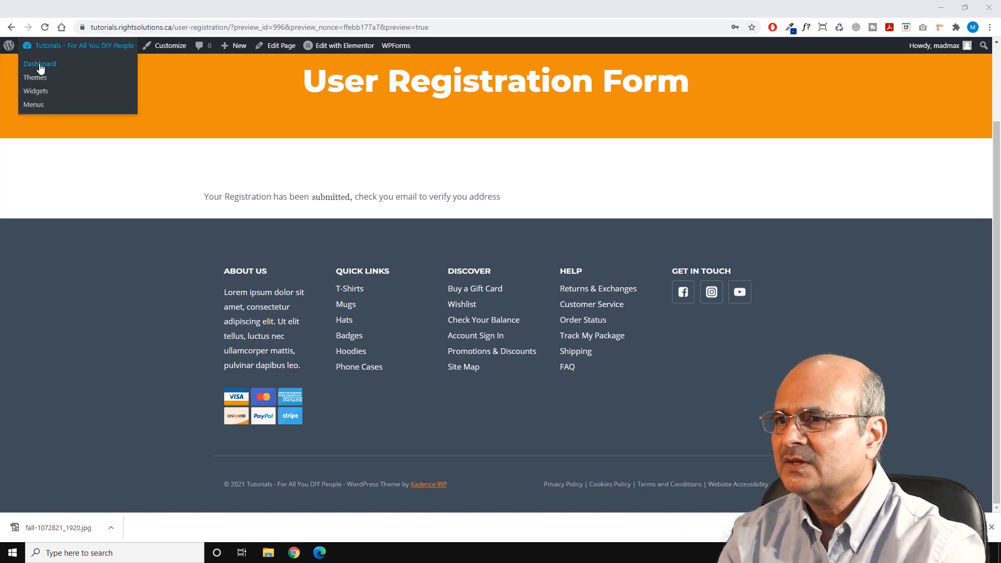
left_click(40, 69)
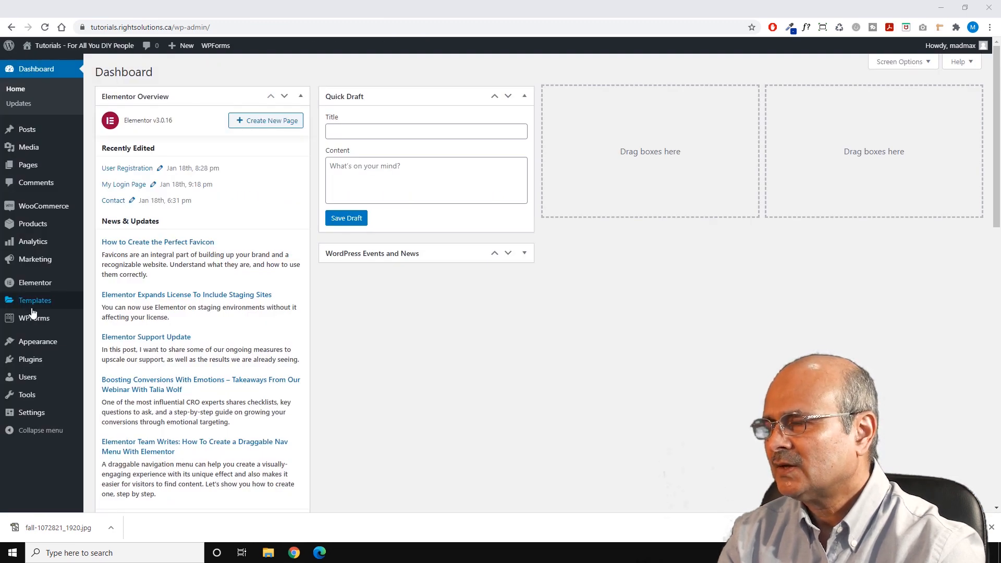
mouse_move(32, 319)
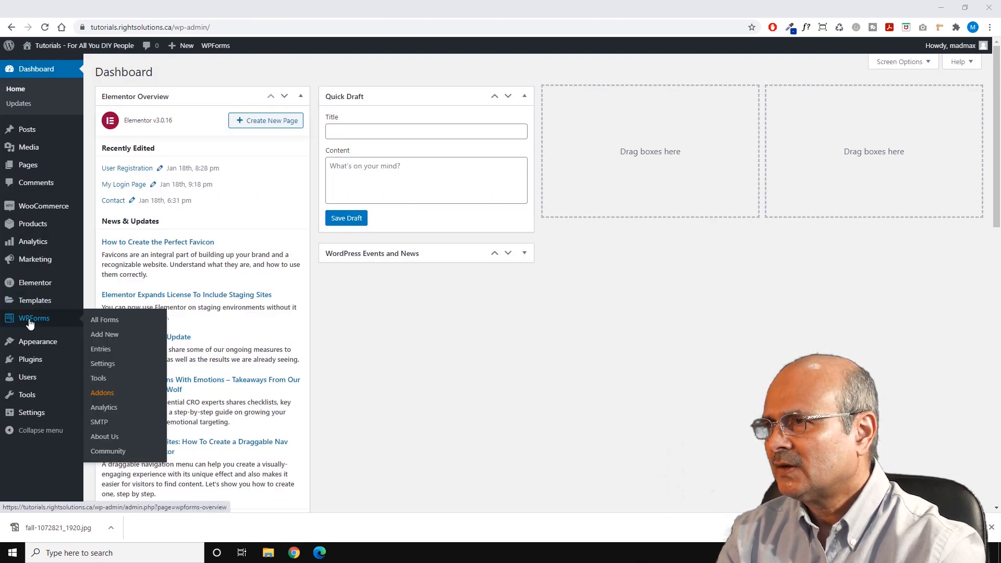
left_click(108, 331)
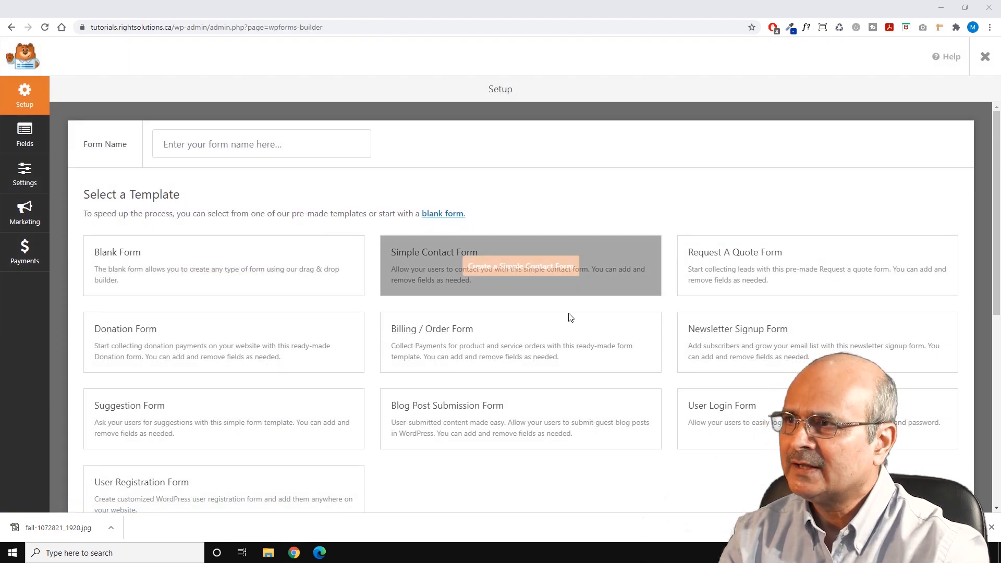
scroll(515, 443, "down", 3)
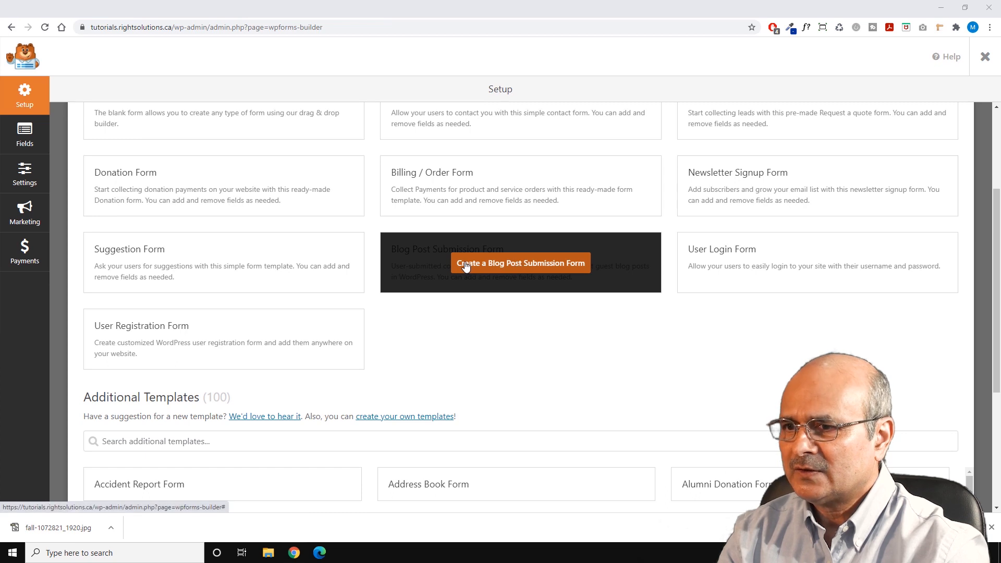
left_click(514, 264)
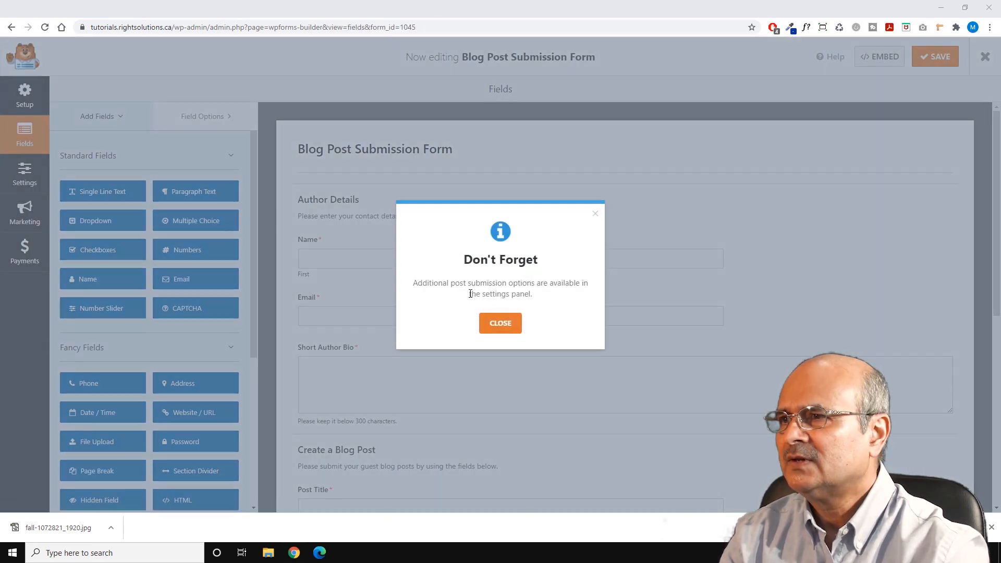
left_click_drag(467, 295, 533, 296)
left_click(533, 298)
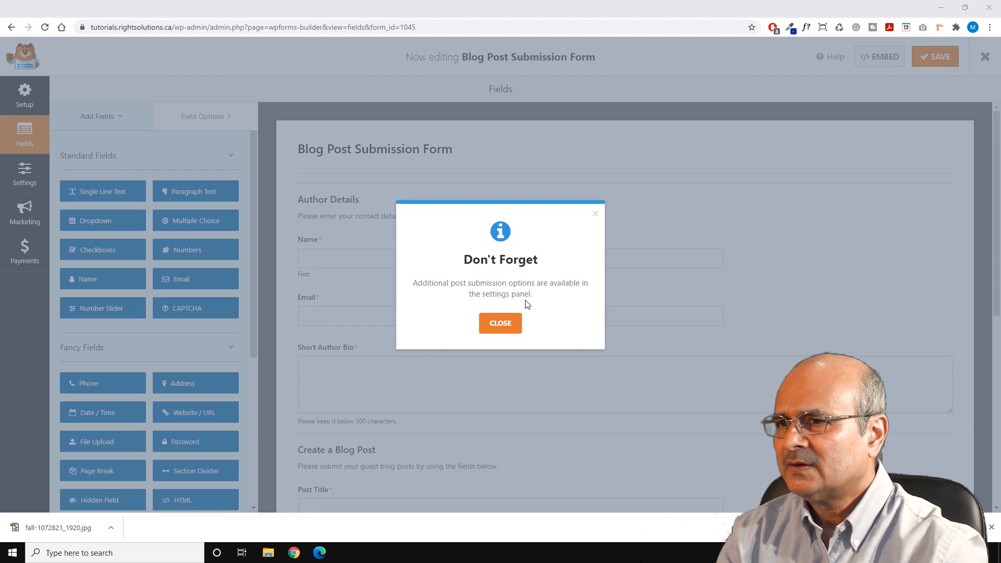
left_click(501, 323)
Review the template's fields and add a fancy Captcha field between the Category field and the submit button
scroll(454, 260, "down", 1)
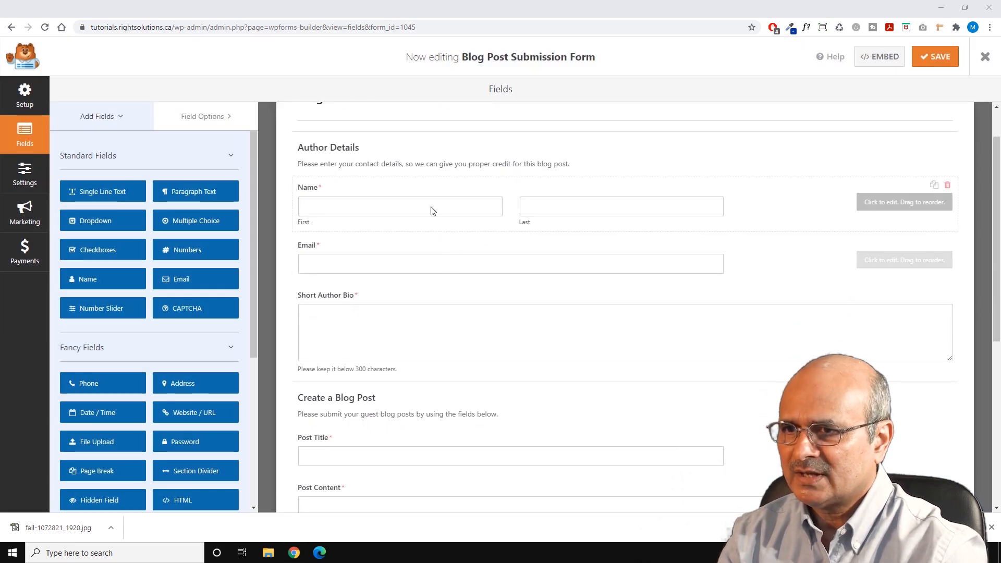
scroll(423, 209, "down", 2)
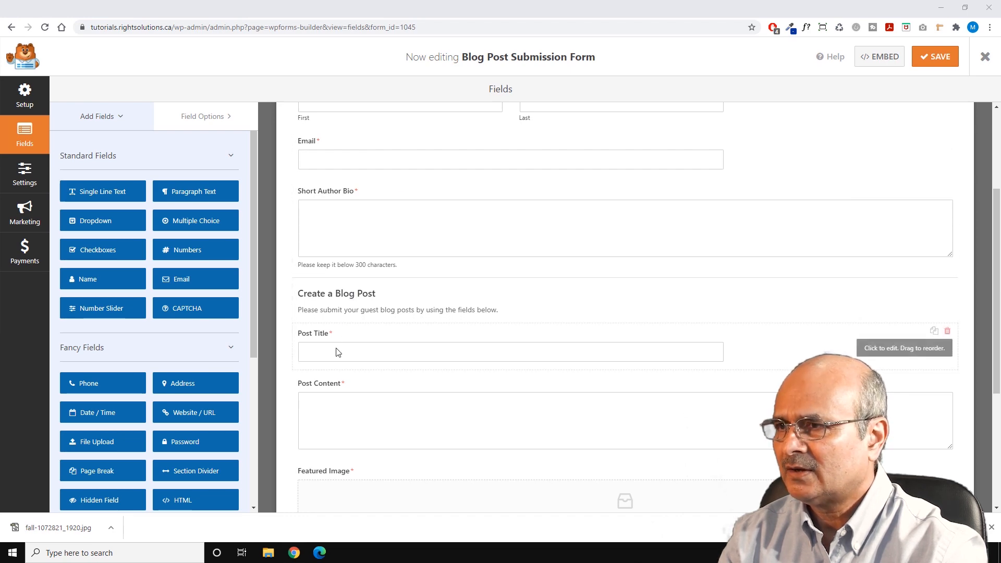
scroll(335, 353, "down", 2)
scroll(329, 398, "down", 2)
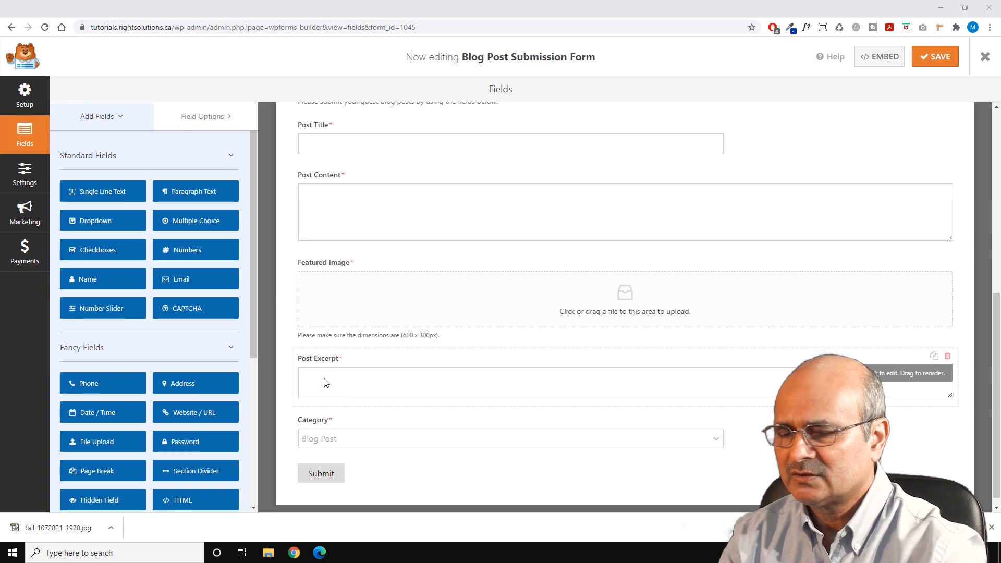
scroll(322, 397, "down", 1)
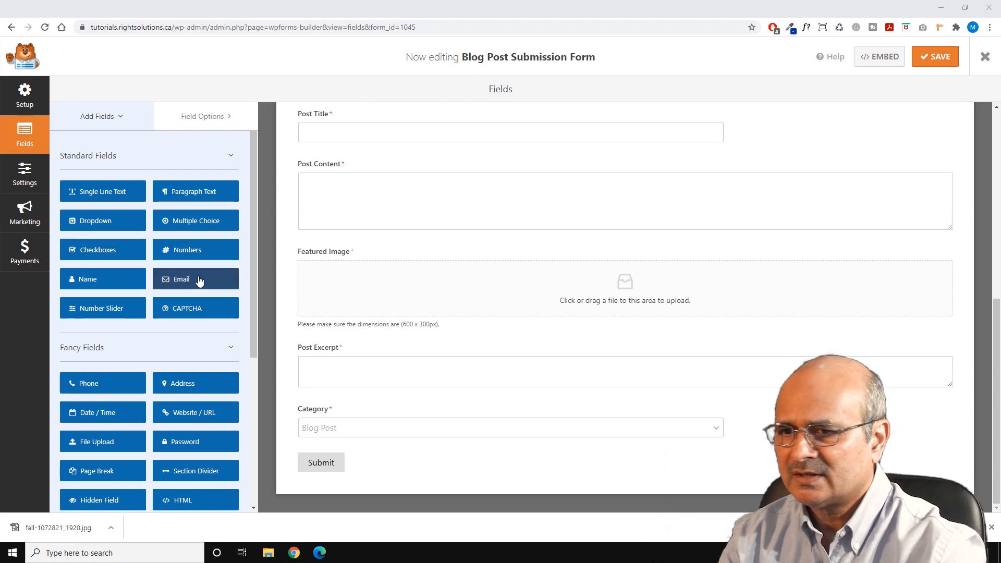
scroll(252, 280, "down", 2)
left_click_drag(259, 317, 264, 349)
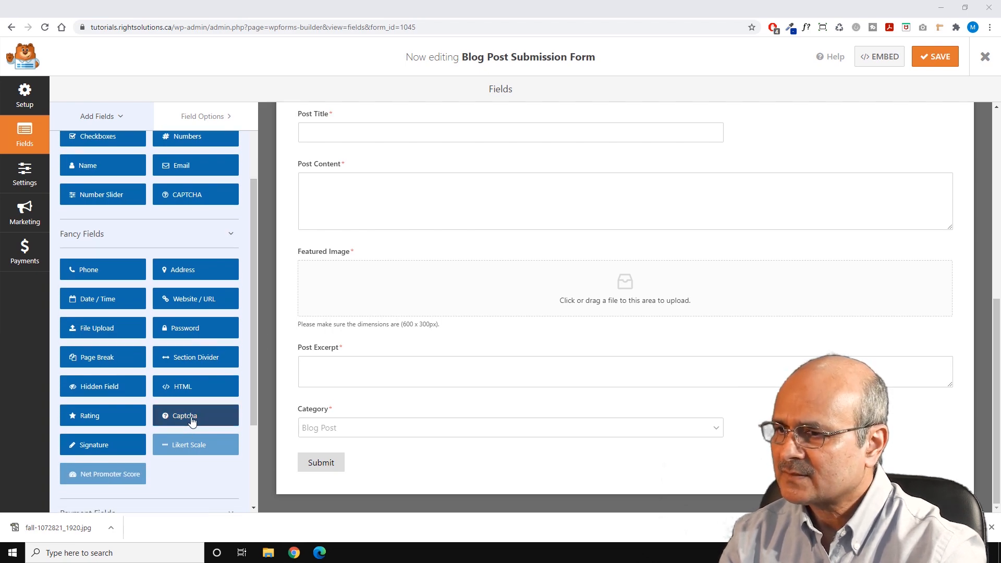
left_click_drag(192, 420, 336, 460)
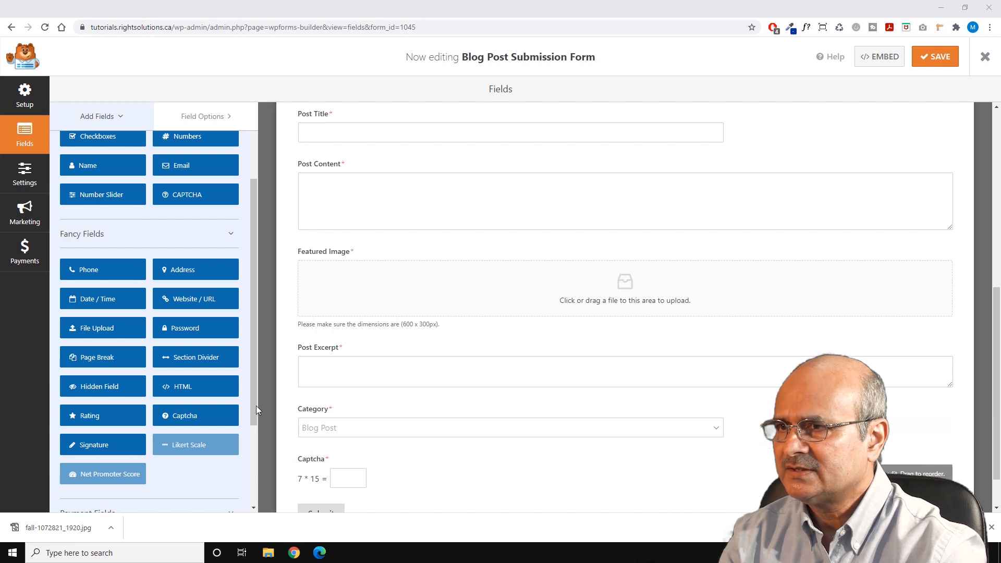
In the form's general settings, set the submit button text to "Submit Your Post"
scroll(255, 243, "up", 3)
left_click(24, 173)
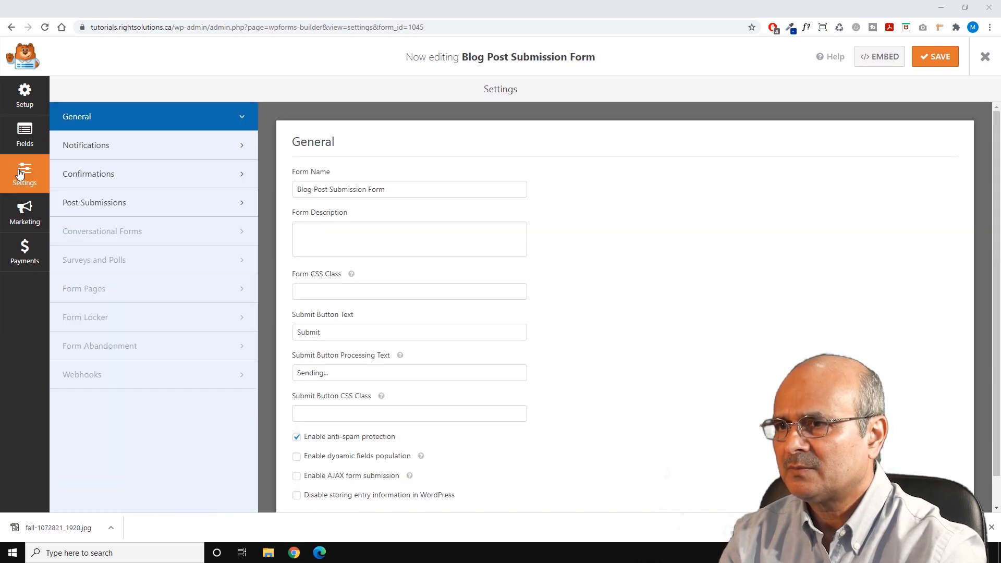
left_click(392, 190)
scroll(570, 215, "down", 1)
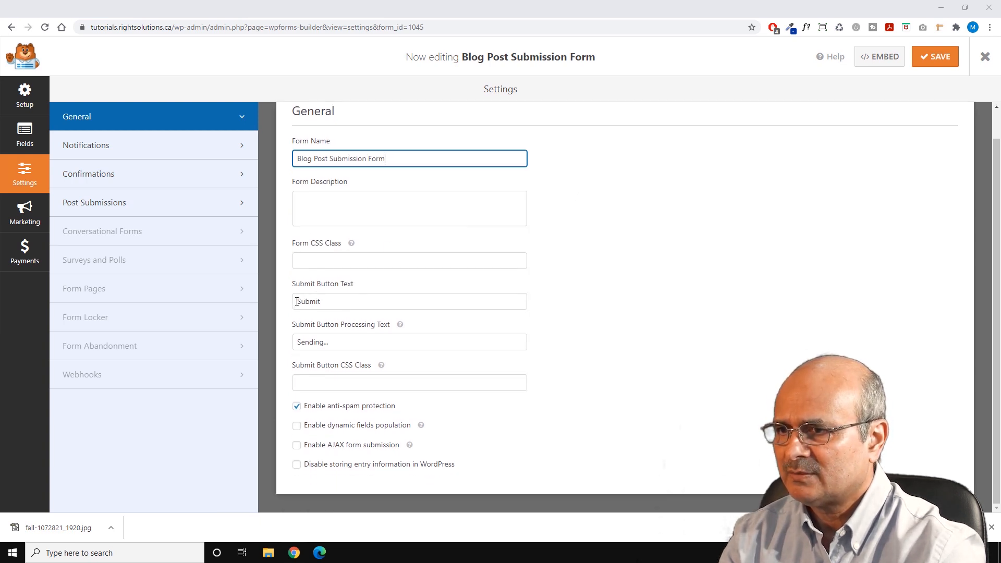
left_click(328, 303)
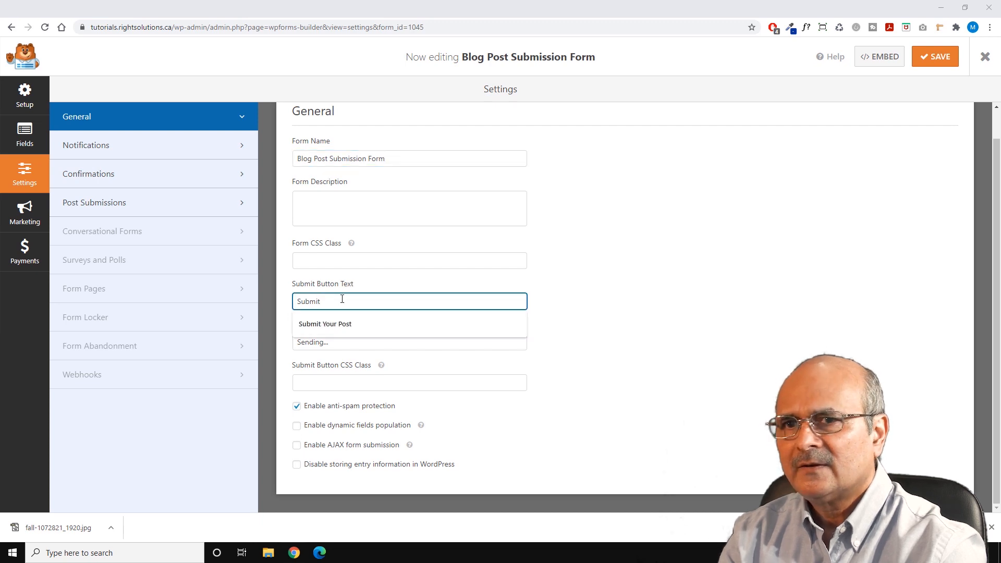
left_click(345, 324)
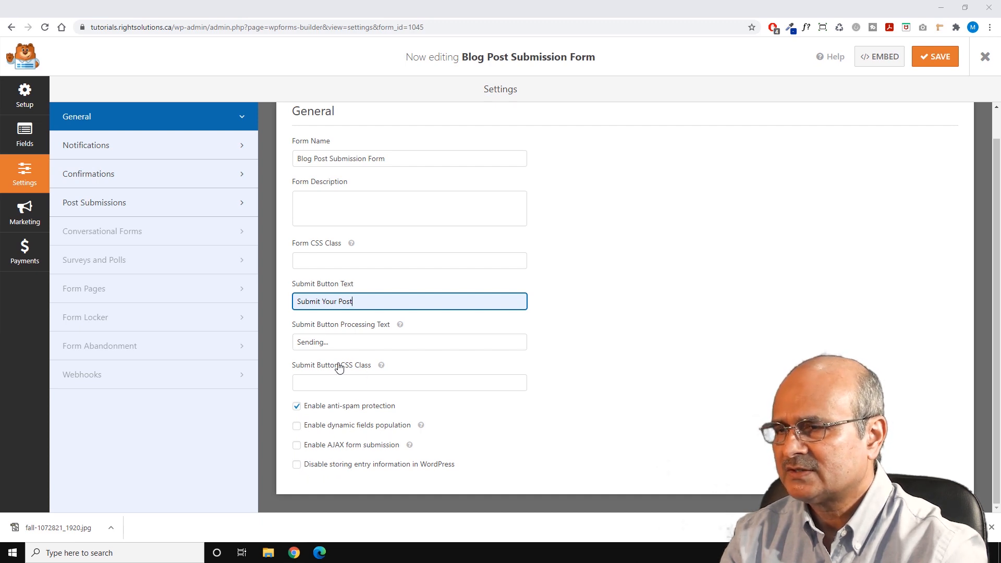
Replace the default confirmation message with "Your Post has been submitted, Please visit our blog page to see you post now!" and save the form
left_click(210, 144)
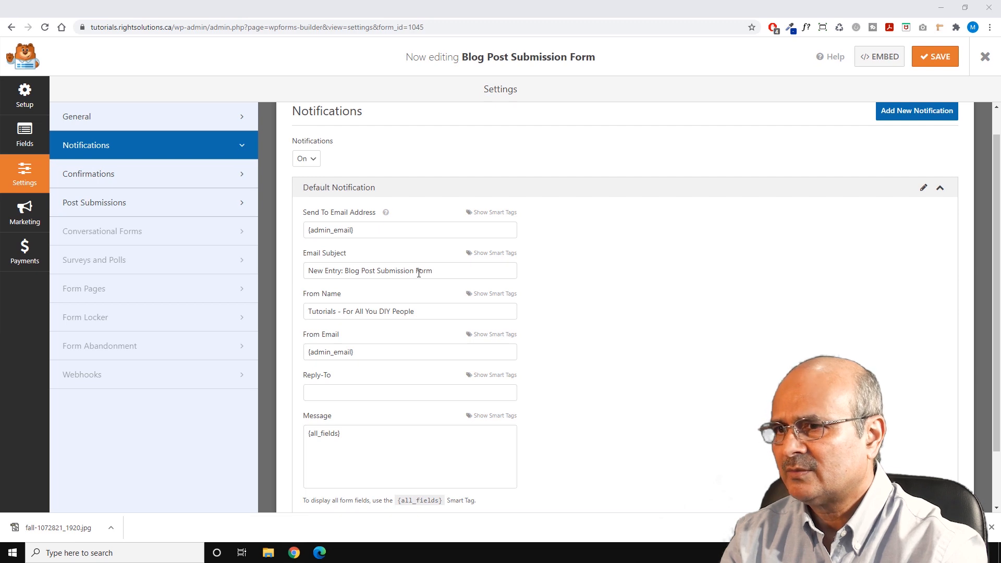
left_click(134, 175)
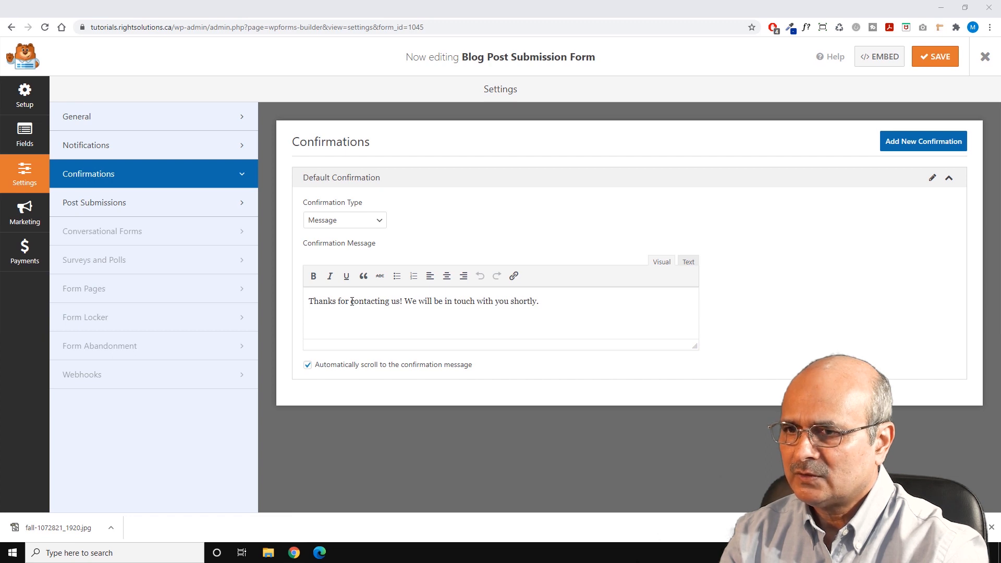
left_click_drag(309, 301, 544, 301)
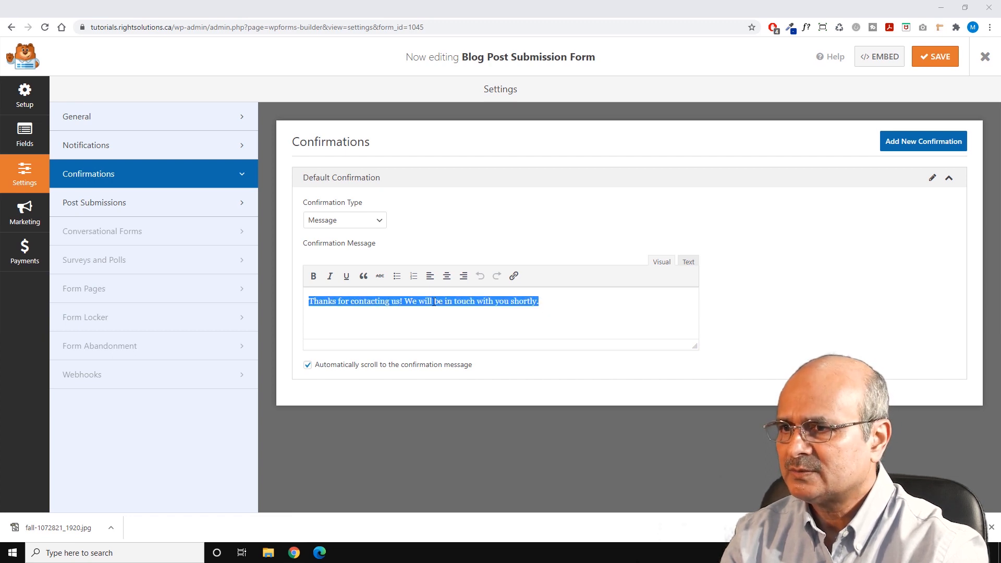
type("Your Post has been submitted,")
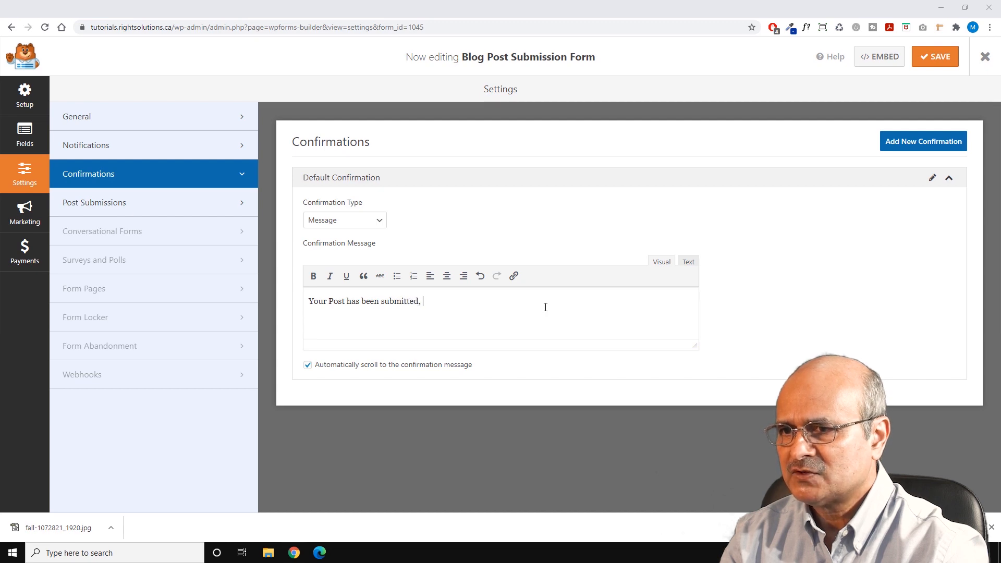
type(" Please visit our blo")
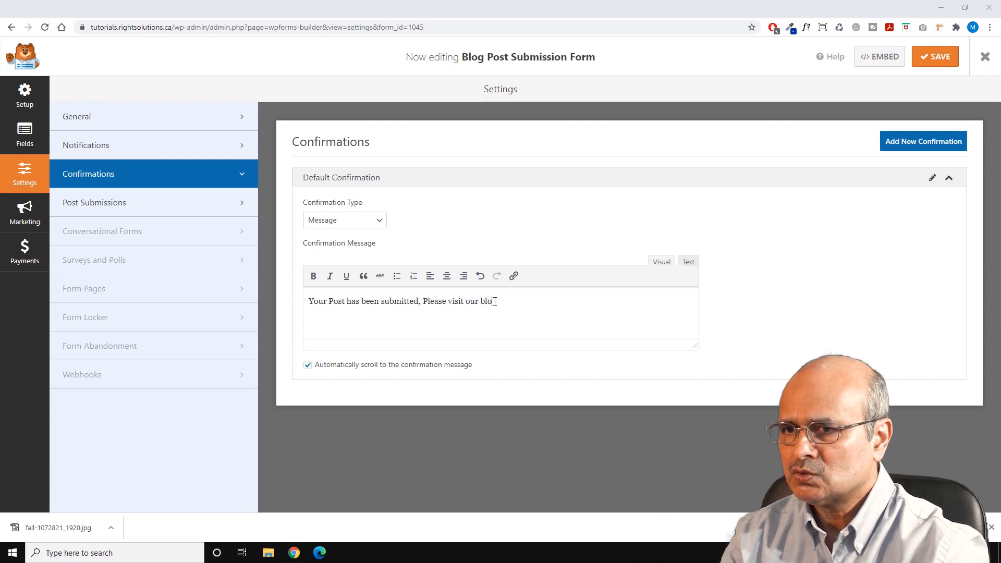
type("g page to se")
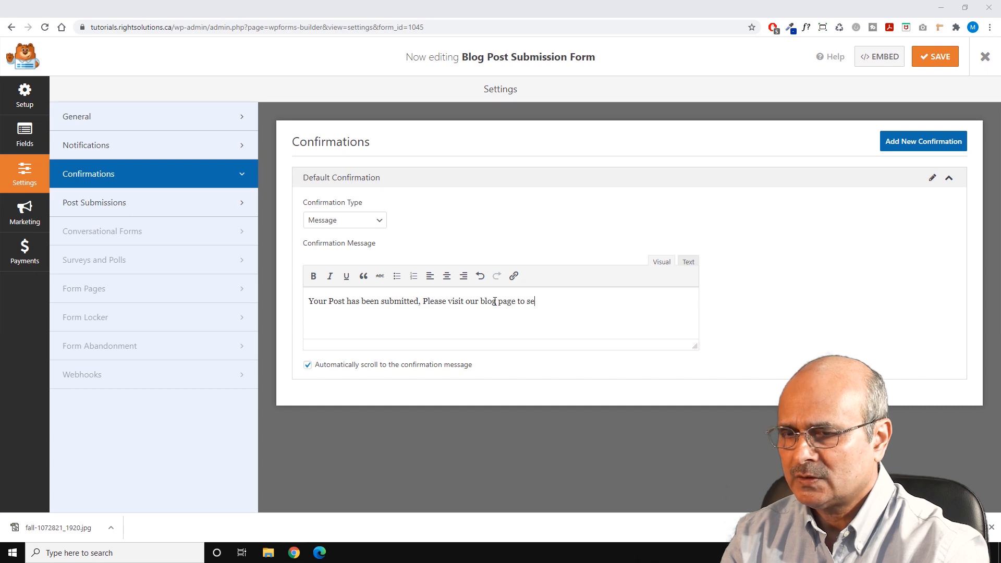
type("e you p")
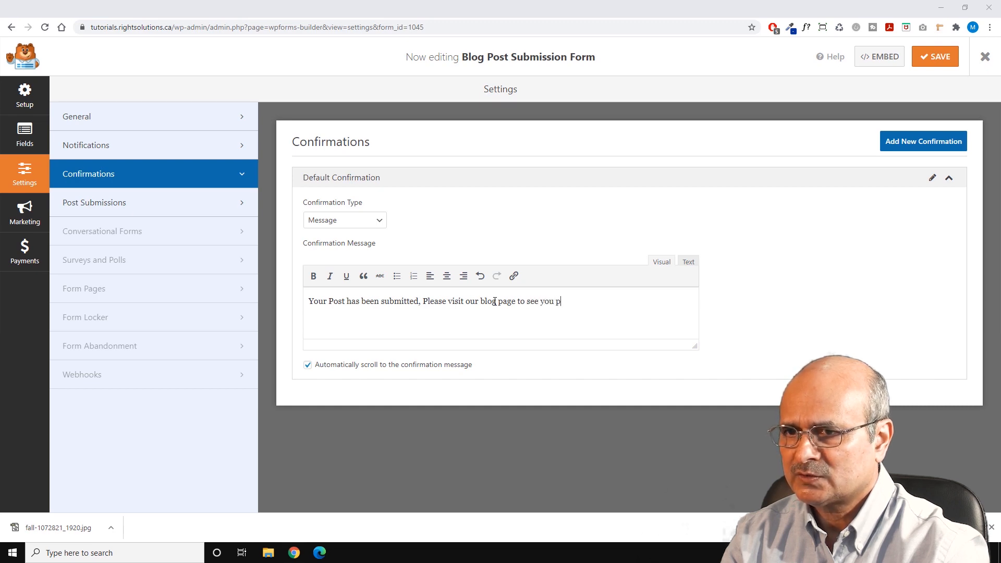
type("ost now!")
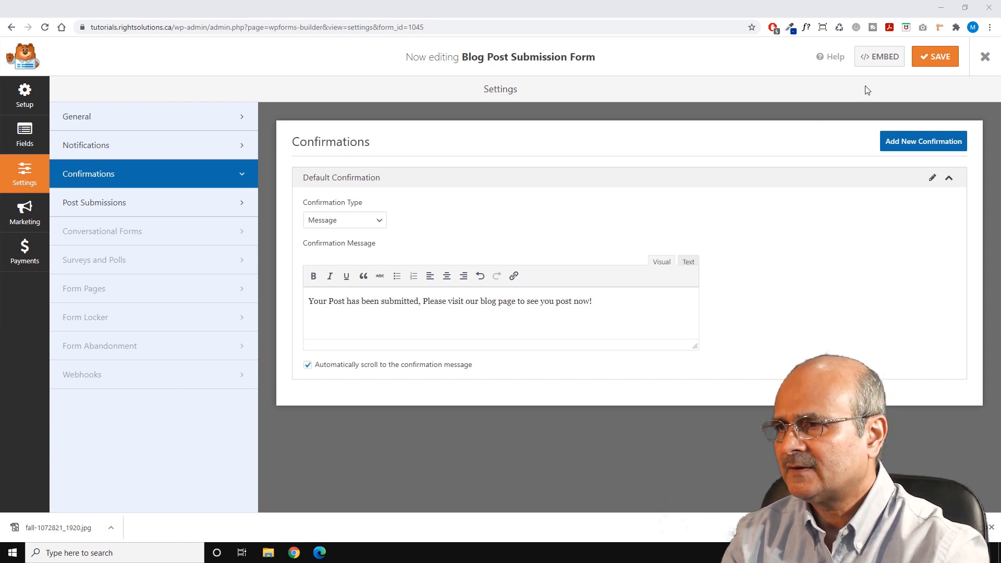
left_click(928, 61)
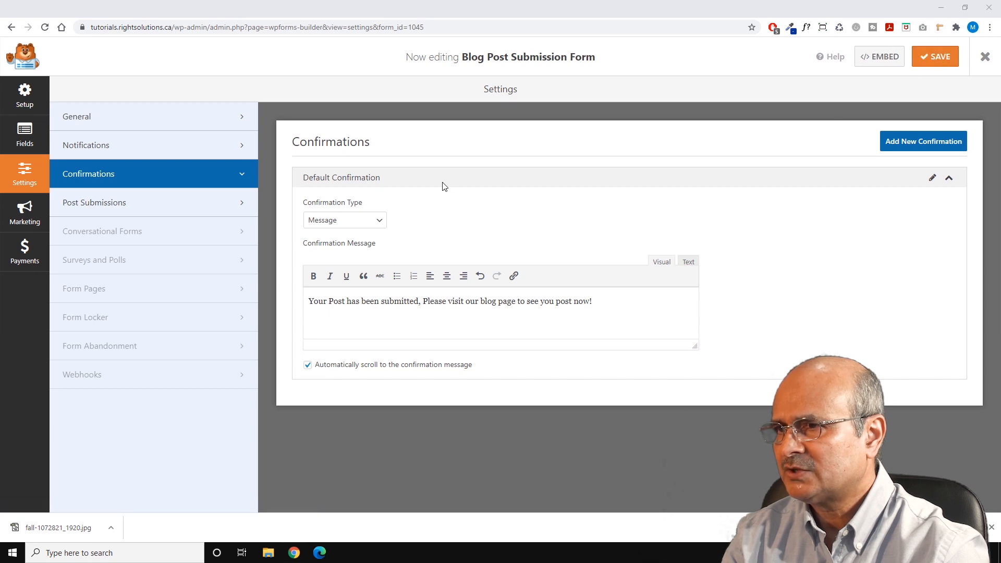
In the post submission settings, set the post status to Published, choose Post Title as the custom post meta field, and save the form
left_click(177, 208)
scroll(407, 201, "down", 1)
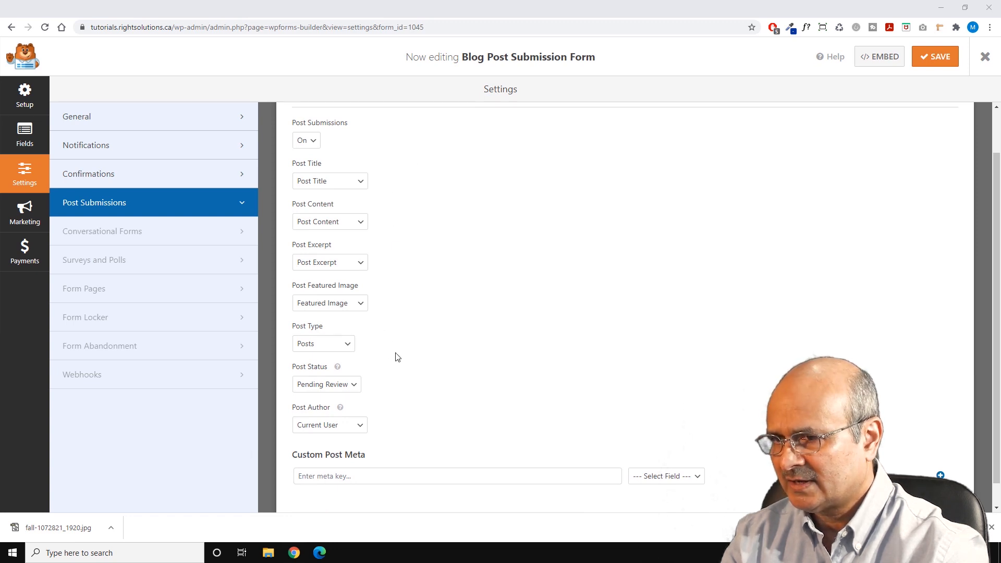
scroll(395, 358, "down", 1)
left_click(352, 359)
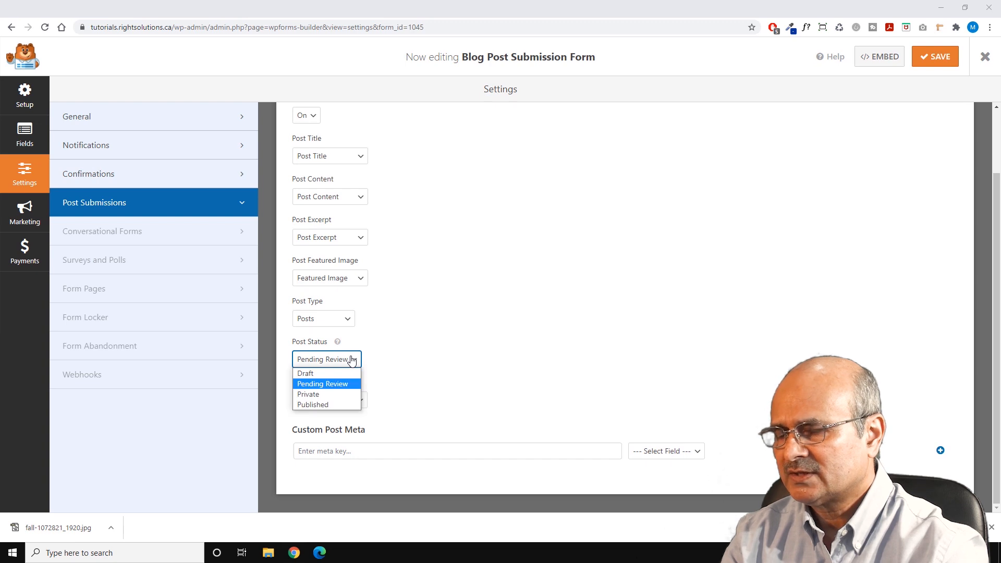
left_click(315, 405)
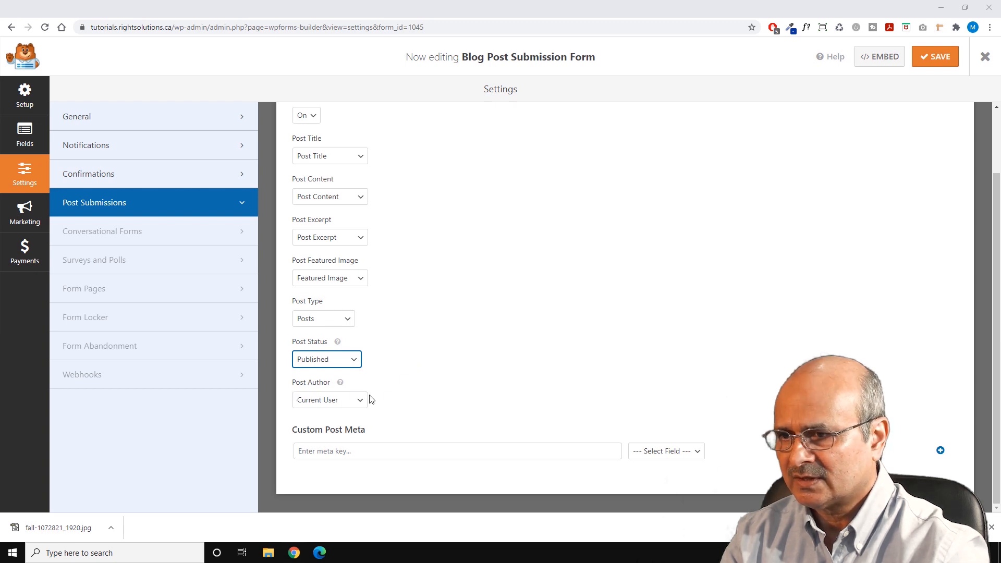
left_click(698, 452)
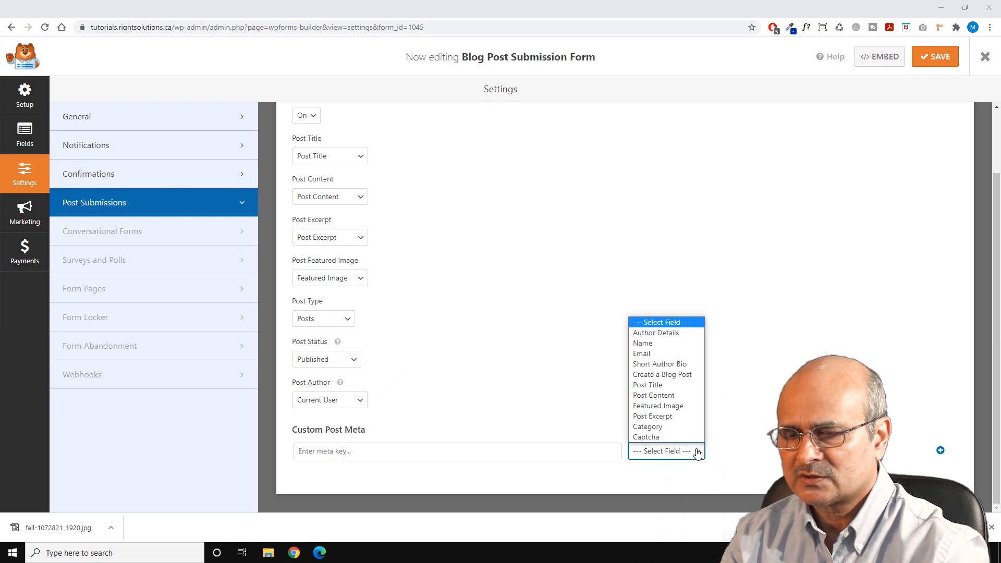
left_click(648, 386)
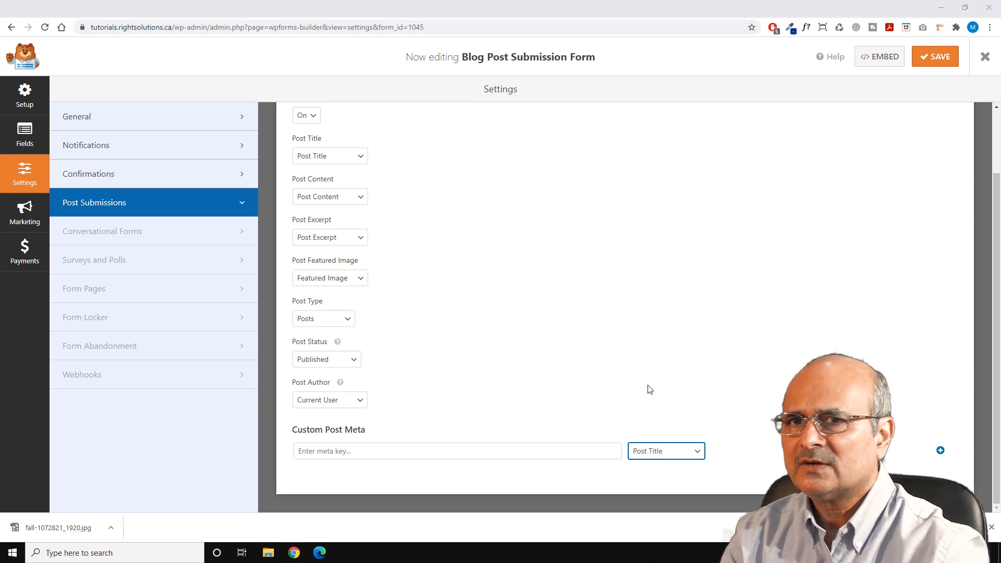
left_click(936, 57)
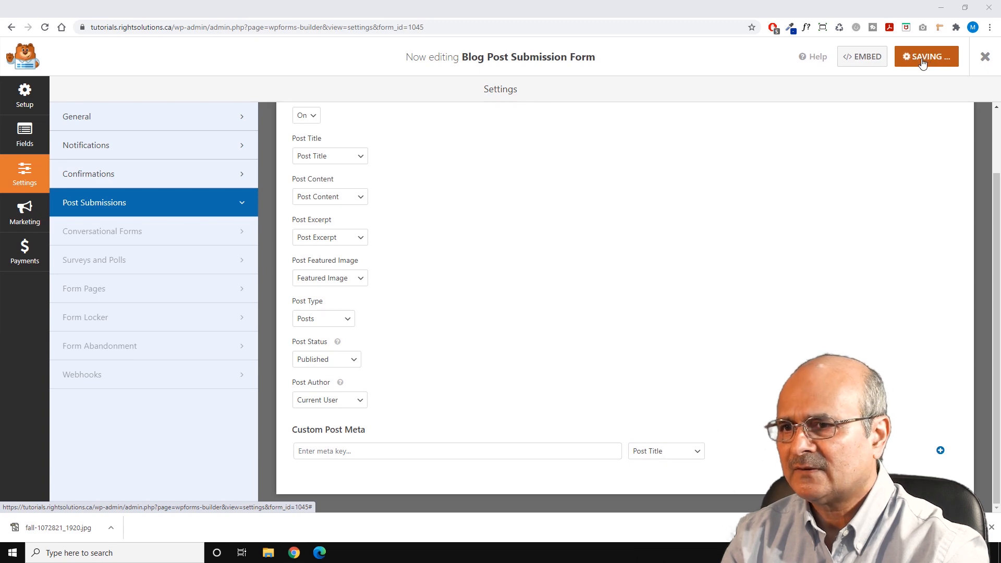
Start embedding the form in an existing page, choosing the Post Submissions page, and proceed to that page's editor
left_click(885, 58)
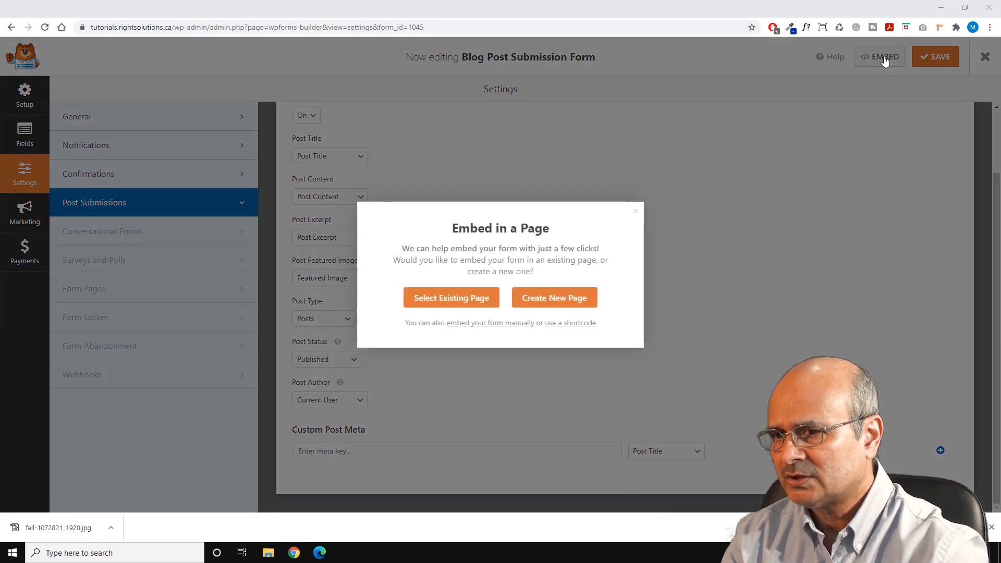
left_click(463, 297)
left_click(541, 288)
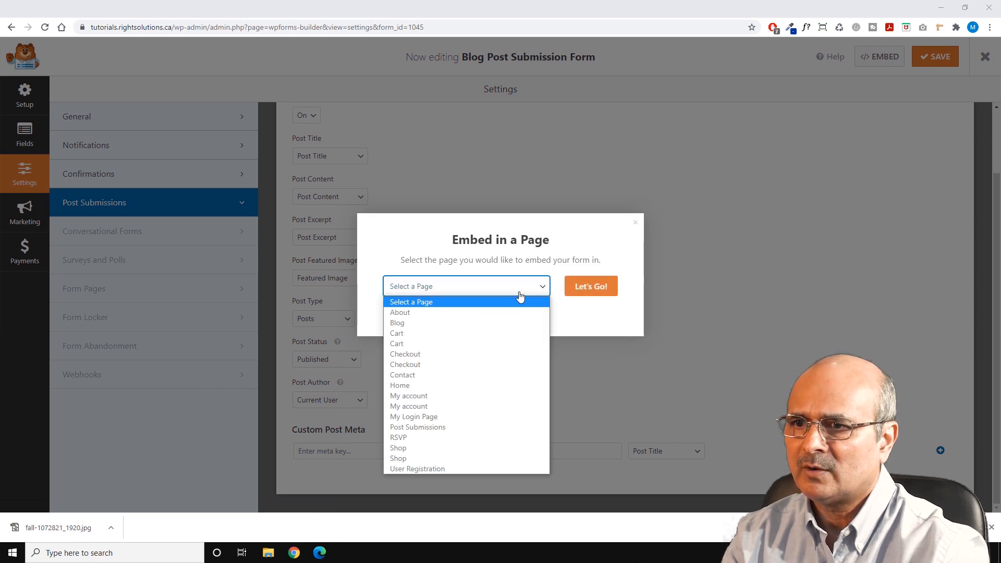
left_click(421, 428)
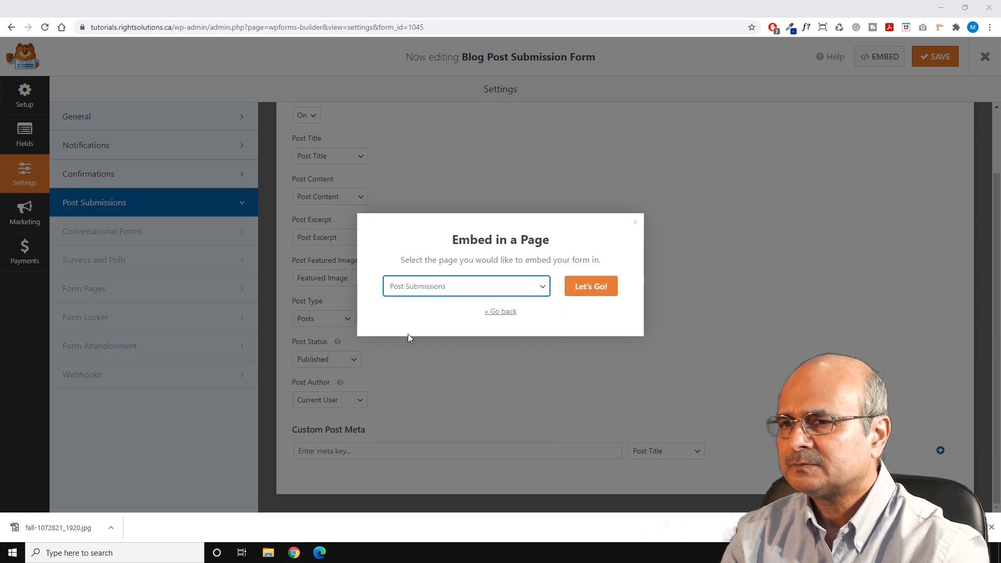
left_click(594, 289)
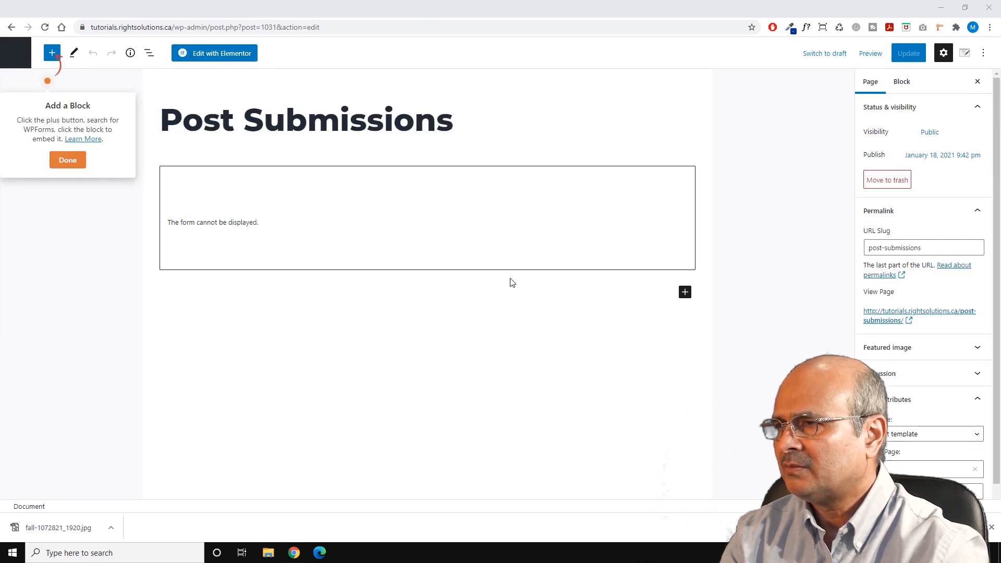
Open the Post Submissions page in the Elementor editor and search the widgets for WPForms
left_click(54, 54)
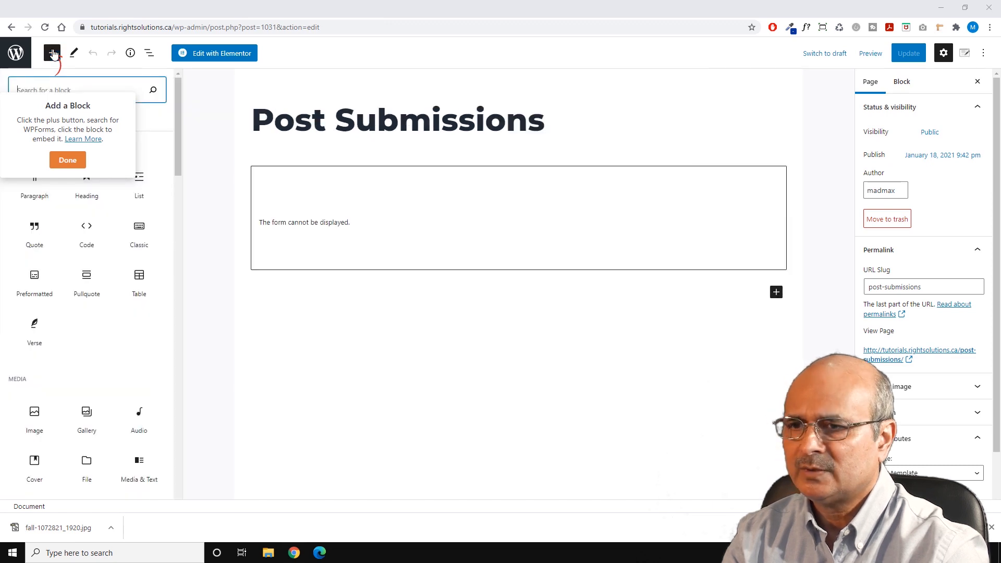
left_click(53, 54)
left_click(210, 53)
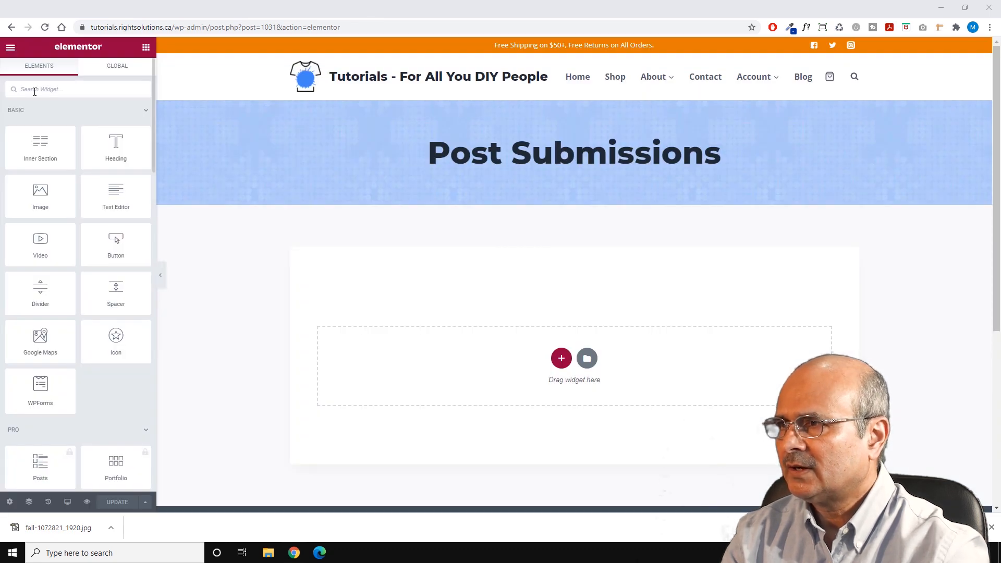
left_click(35, 90)
type("wp")
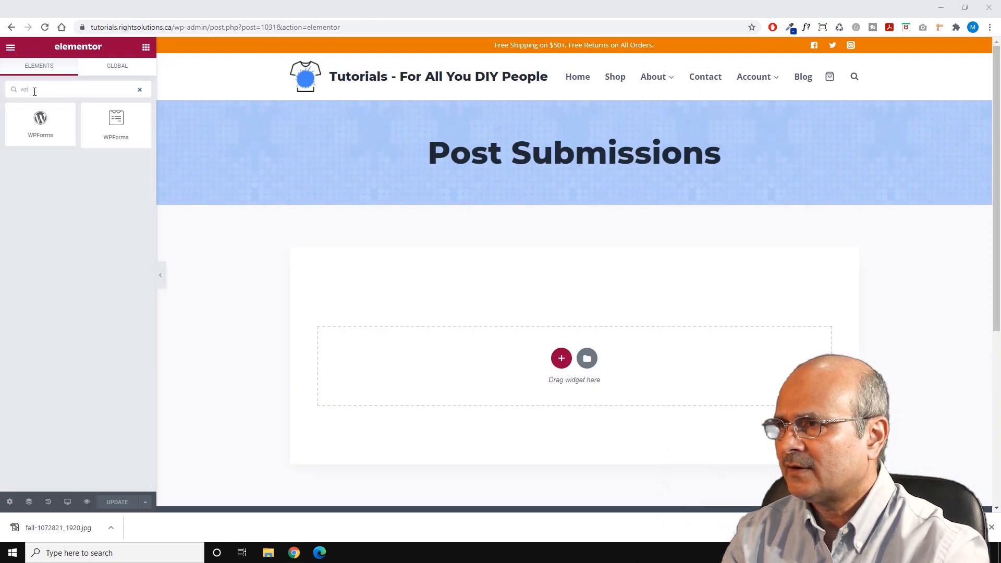